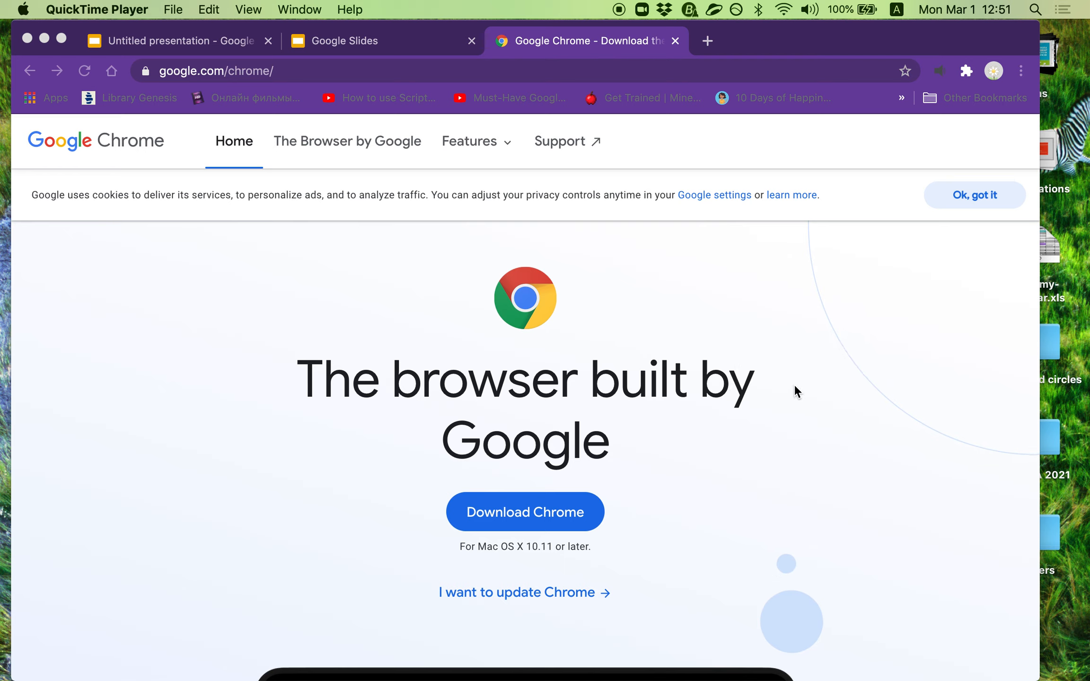
- Open the Chrome Web Store from the browser's extension management page
{"action": "left_click", "coordinate": [966, 71]}
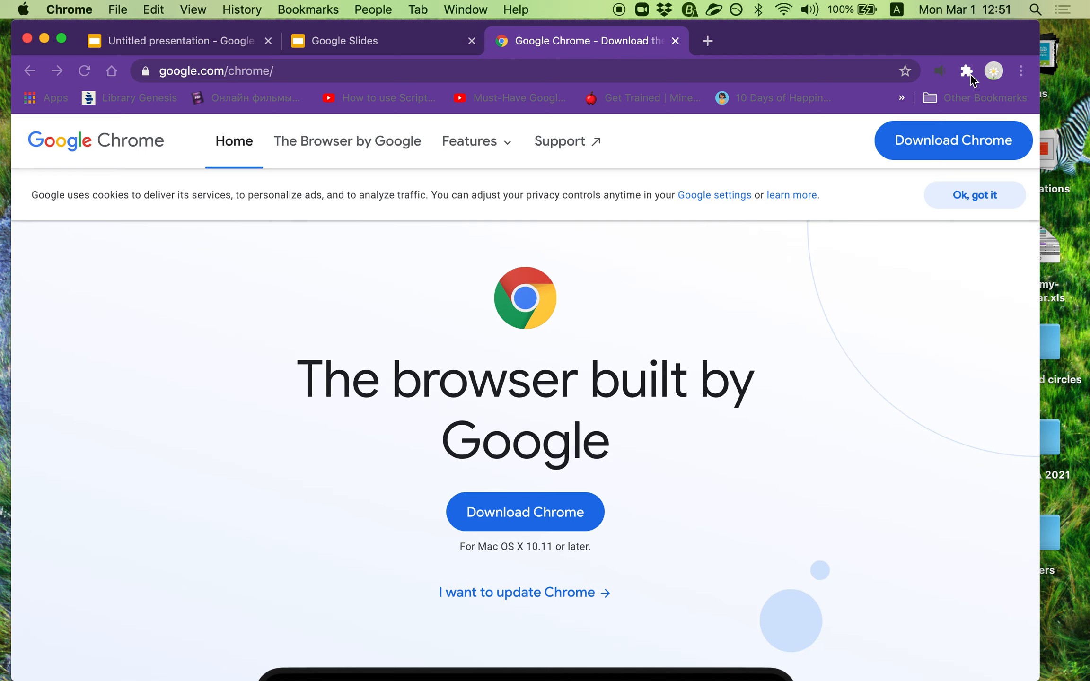
{"action": "left_click", "coordinate": [965, 70]}
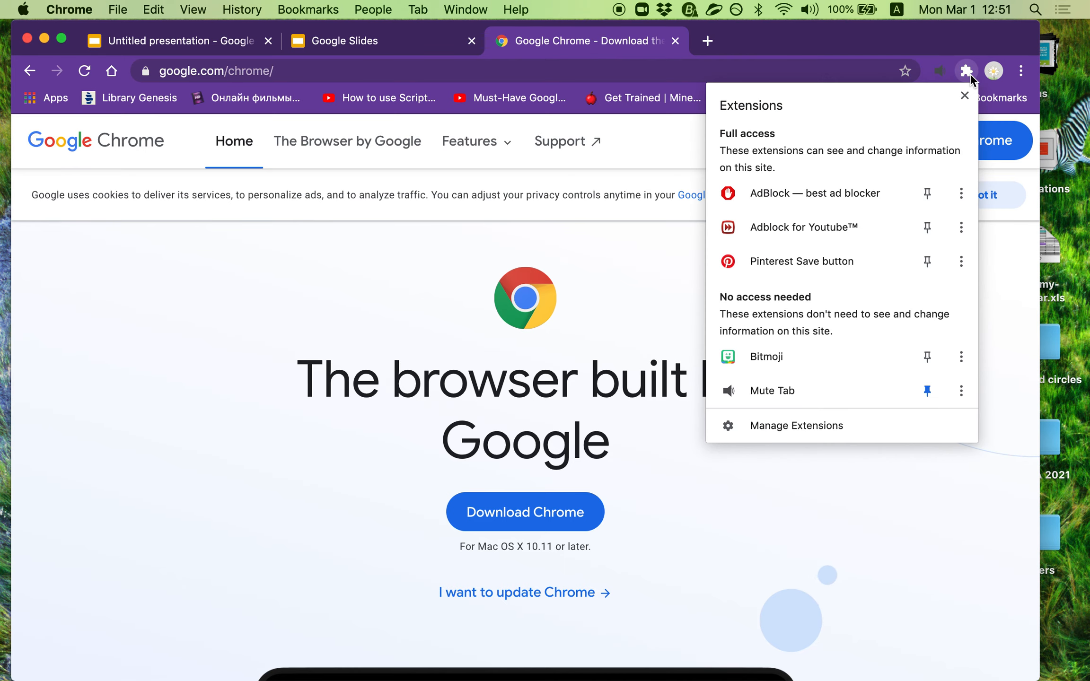
{"action": "left_click", "coordinate": [789, 423]}
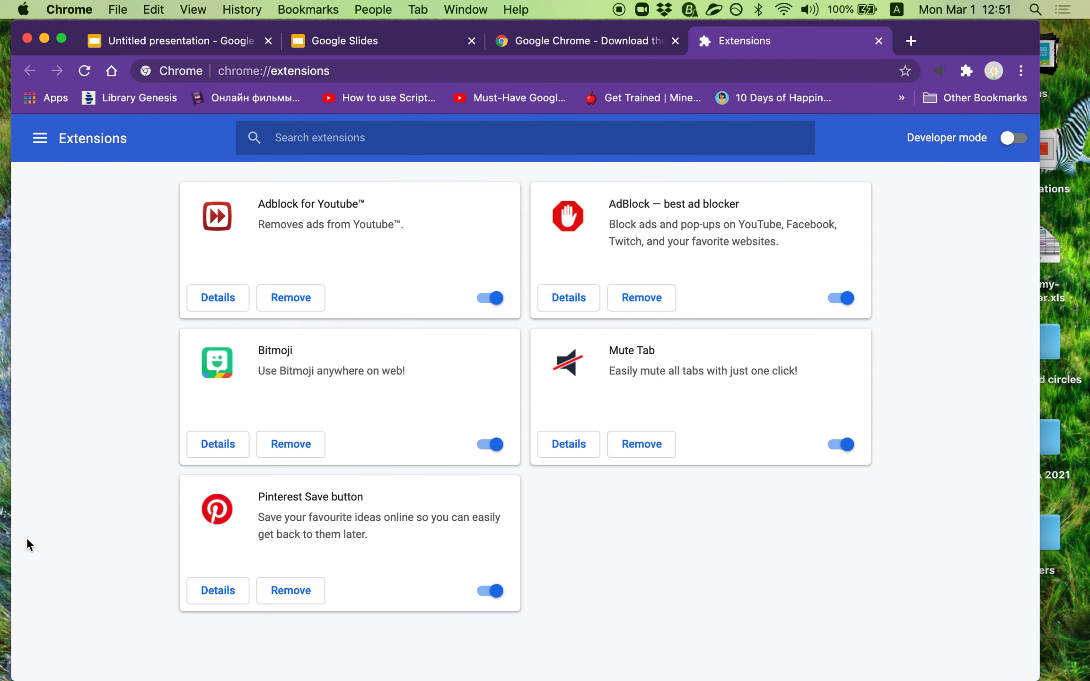
{"action": "left_click", "coordinate": [39, 138]}
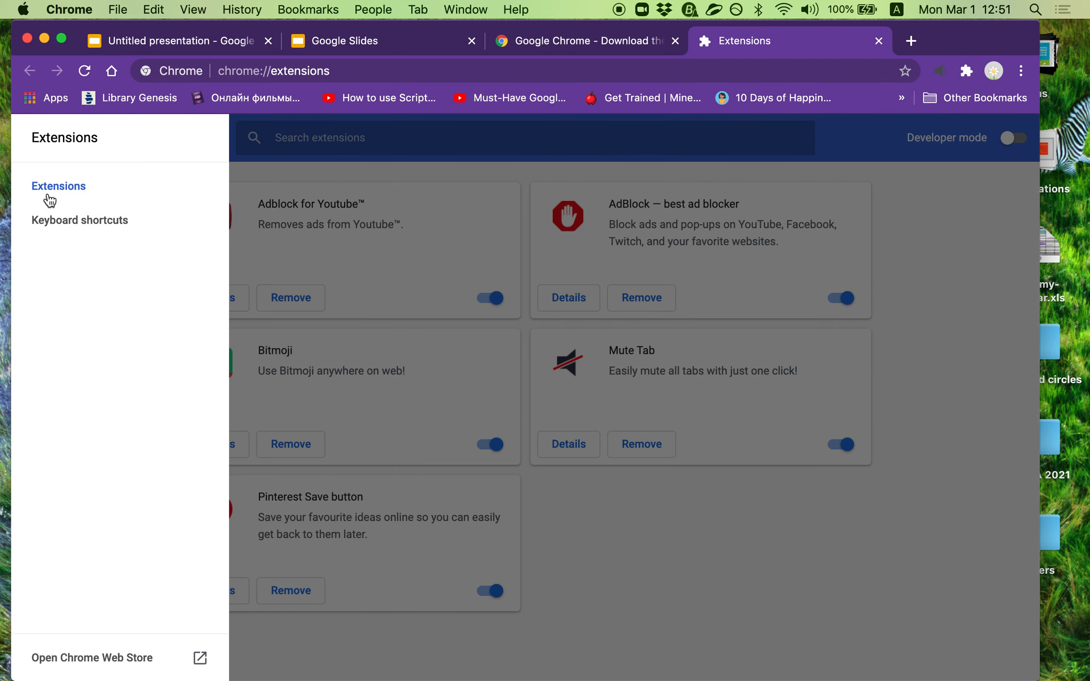
{"action": "left_click", "coordinate": [111, 666]}
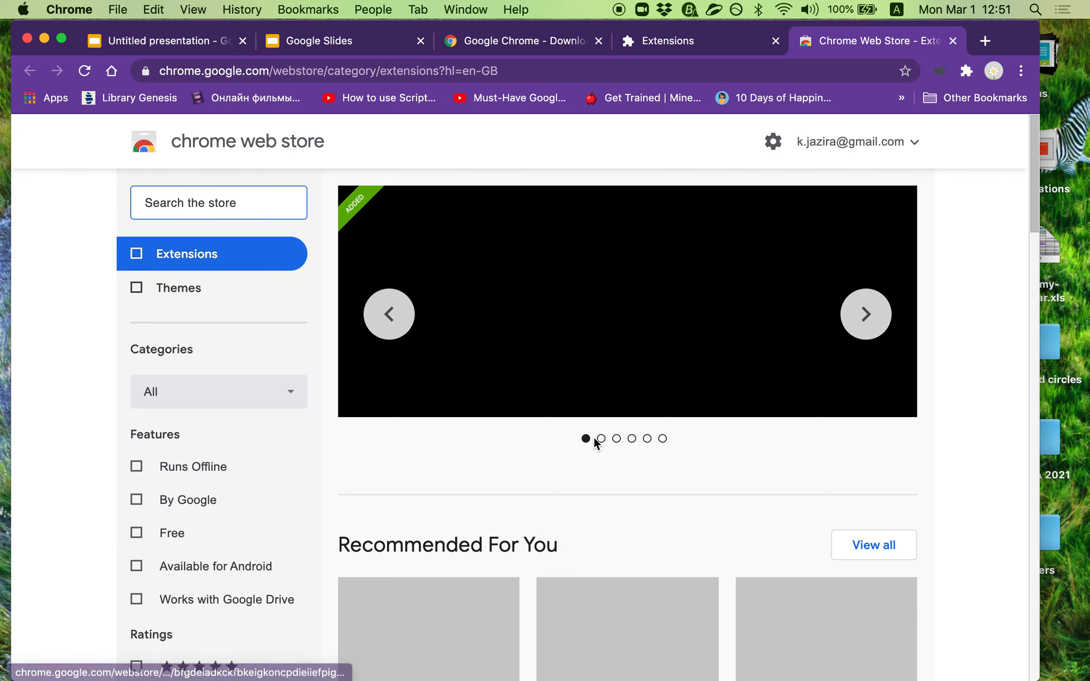
- Browse the extension collections on the Chrome Web Store home page and return to its beginning
{"action": "scroll", "coordinate": [594, 438], "scroll_direction": "down", "scroll_amount": 4}
{"action": "scroll", "coordinate": [594, 438], "scroll_direction": "up", "scroll_amount": 4}
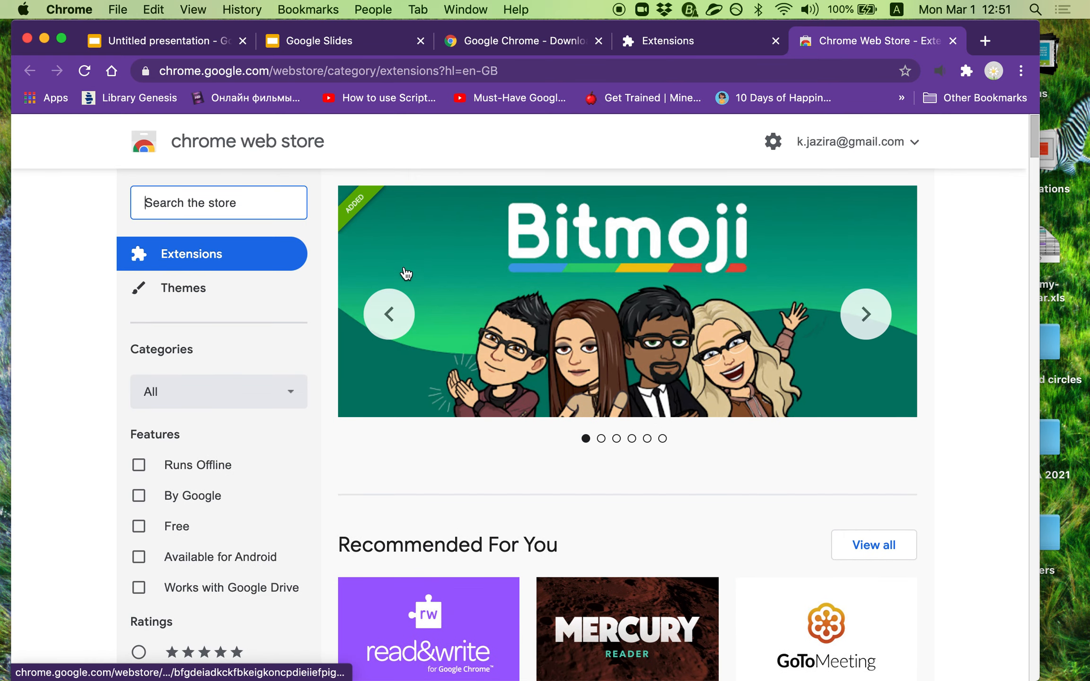
{"action": "scroll", "coordinate": [437, 468], "scroll_direction": "down", "scroll_amount": 10}
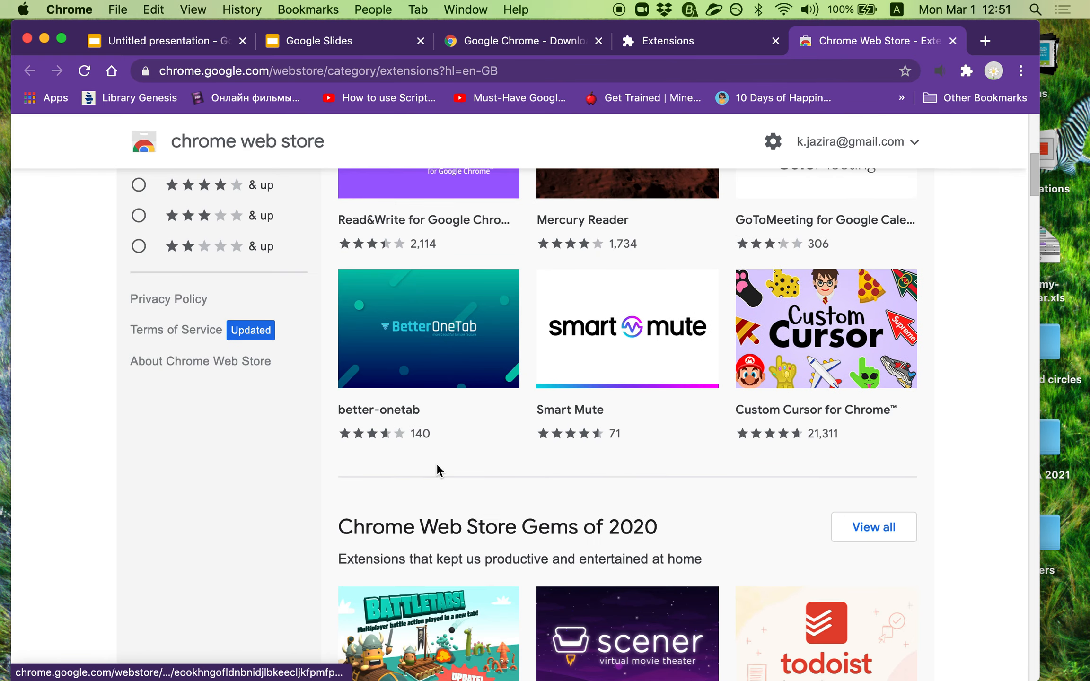
{"action": "scroll", "coordinate": [438, 468], "scroll_direction": "down", "scroll_amount": 15}
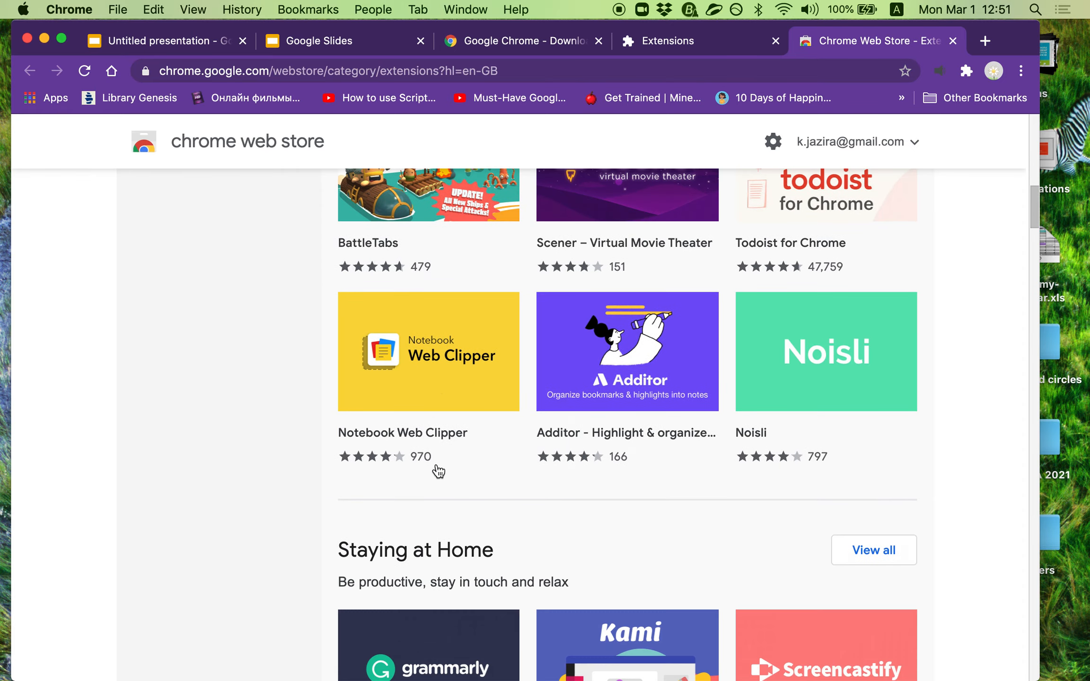
{"action": "scroll", "coordinate": [566, 497], "scroll_direction": "down", "scroll_amount": 16}
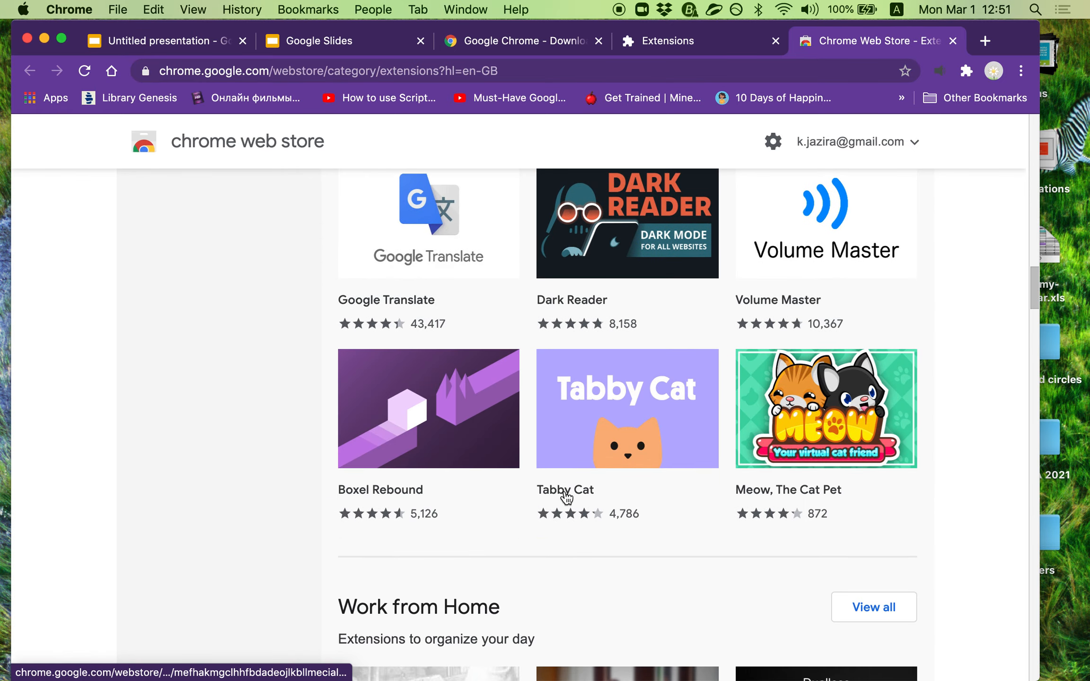
{"action": "scroll", "coordinate": [566, 496], "scroll_direction": "up", "scroll_amount": 20}
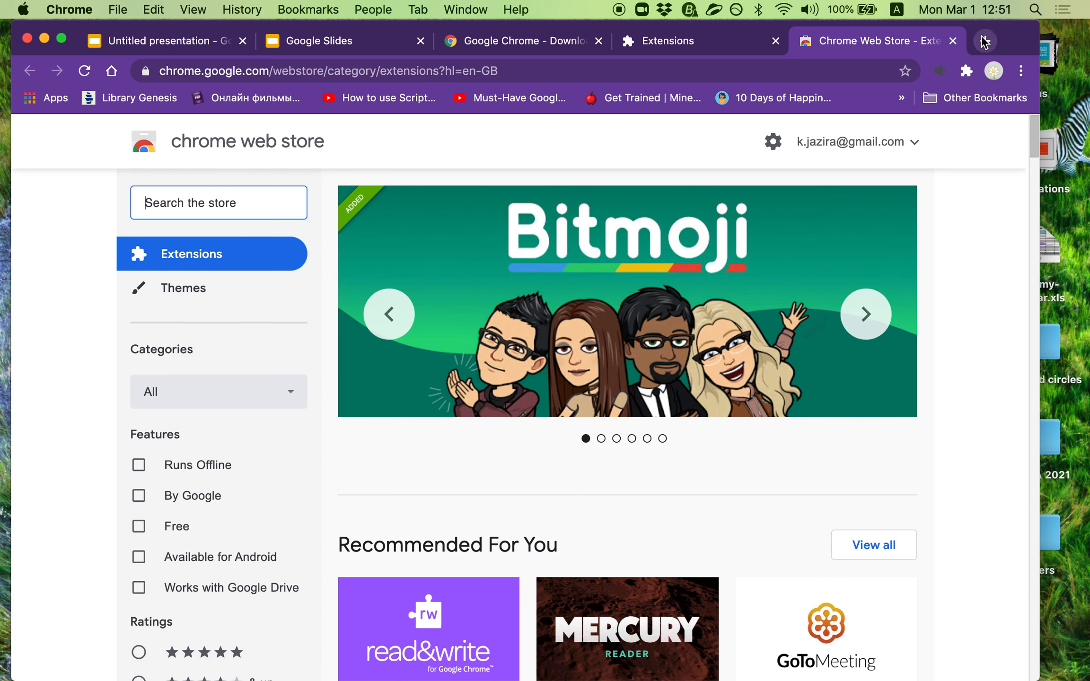
- Open the bookmarked video "Must-Have Google Slides Add-Ons for Teachers" in a new tab and pause it
{"action": "right_click", "coordinate": [519, 100]}
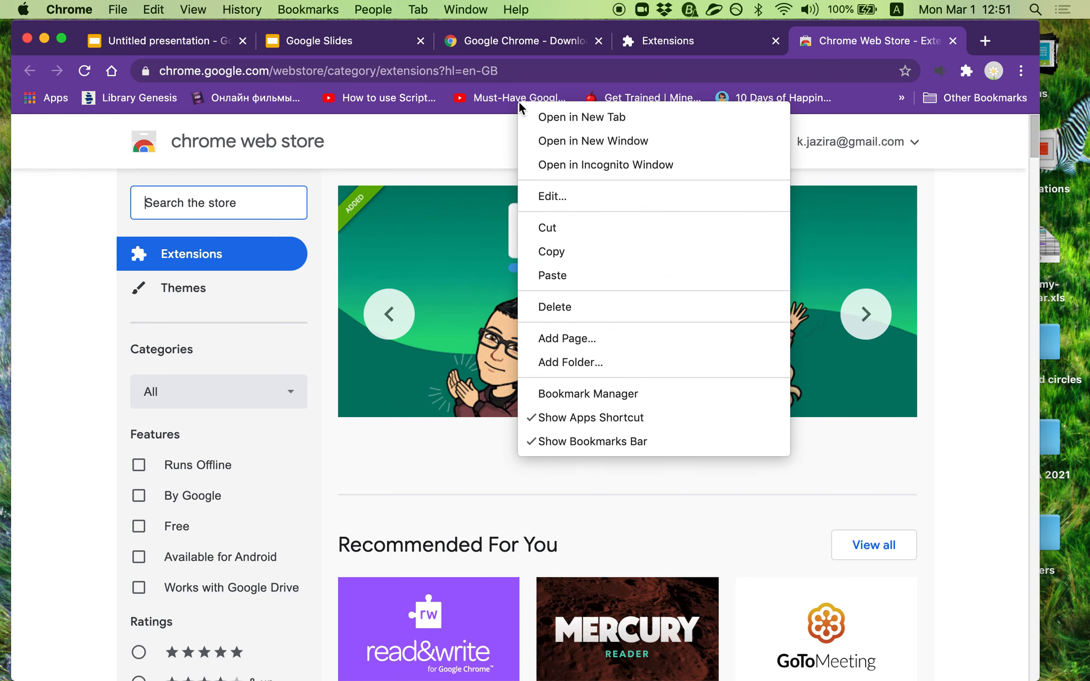
{"action": "left_click", "coordinate": [547, 109]}
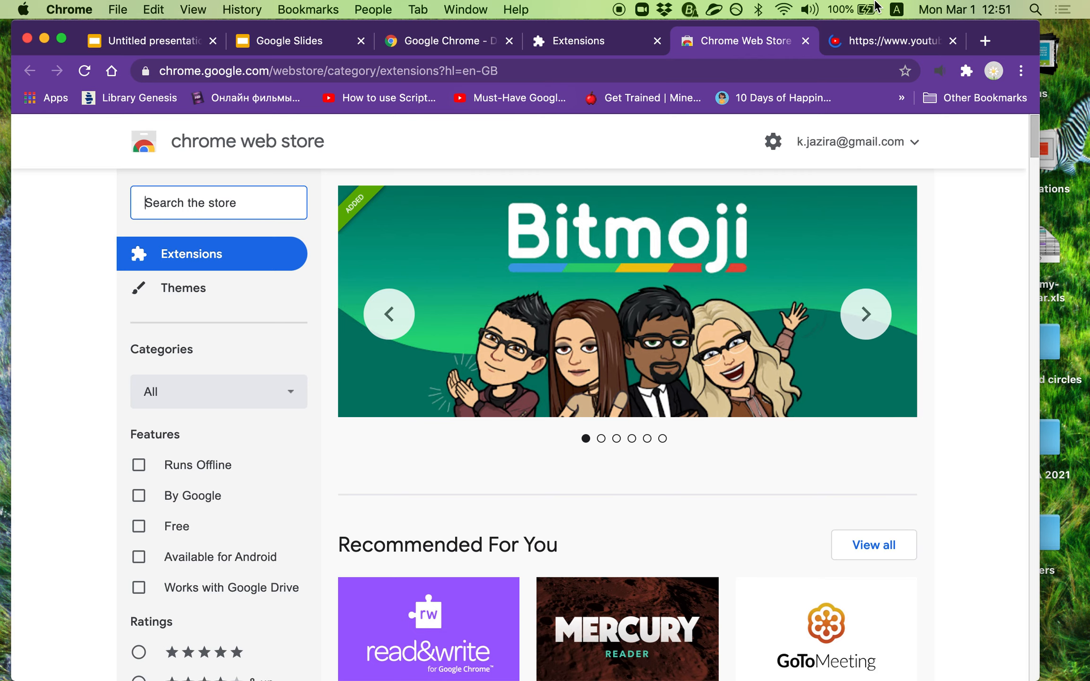
{"action": "left_click", "coordinate": [884, 46]}
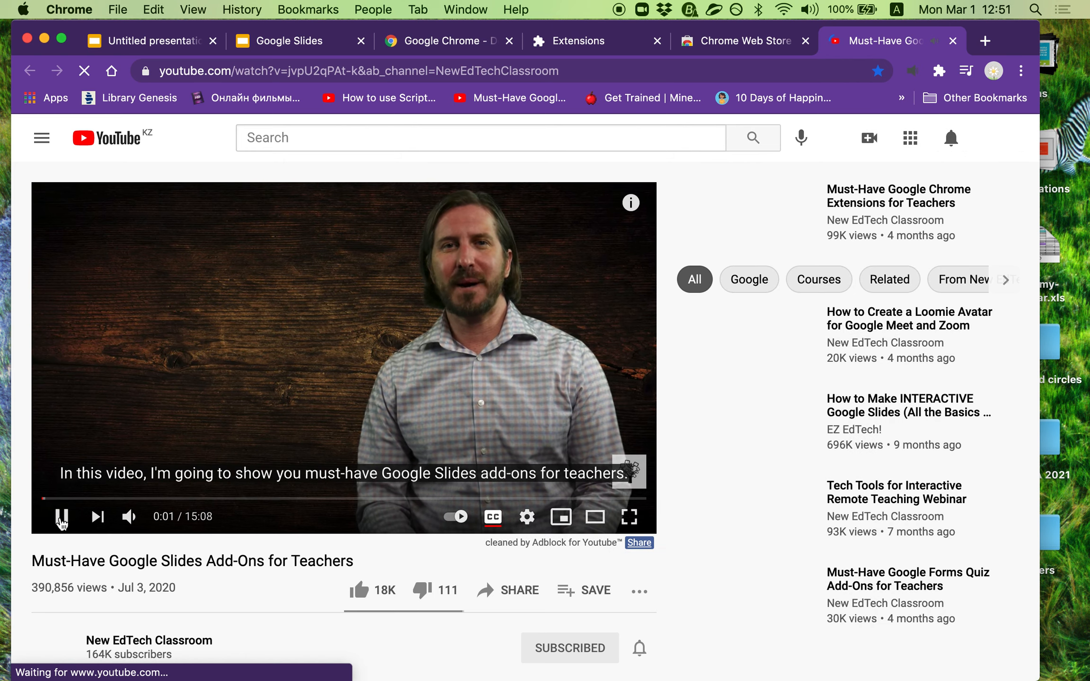
{"action": "left_click", "coordinate": [61, 516]}
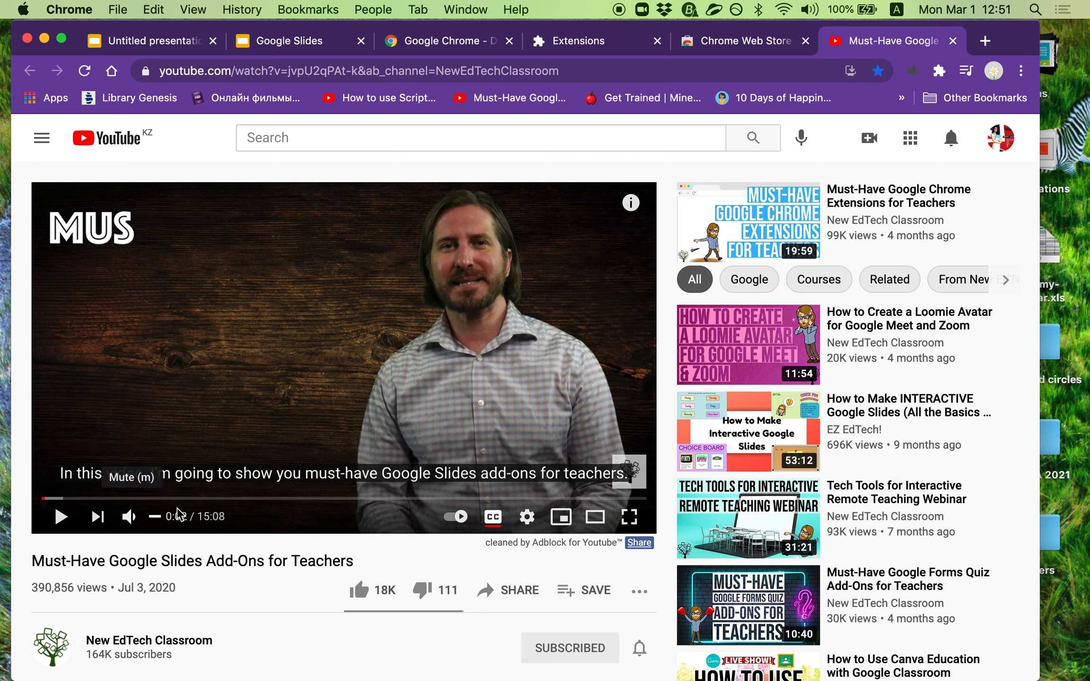
- Return to the installed extensions page, dismiss its side menu, and try a search for "b" before clearing it
{"action": "left_click", "coordinate": [749, 47]}
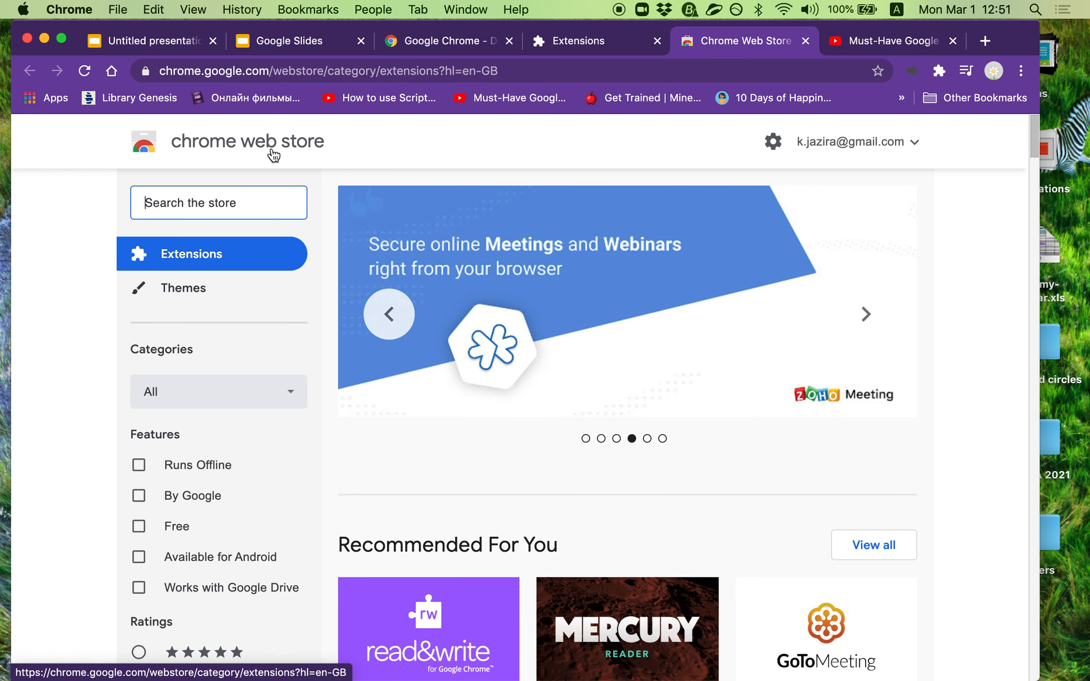
{"action": "left_click", "coordinate": [594, 45]}
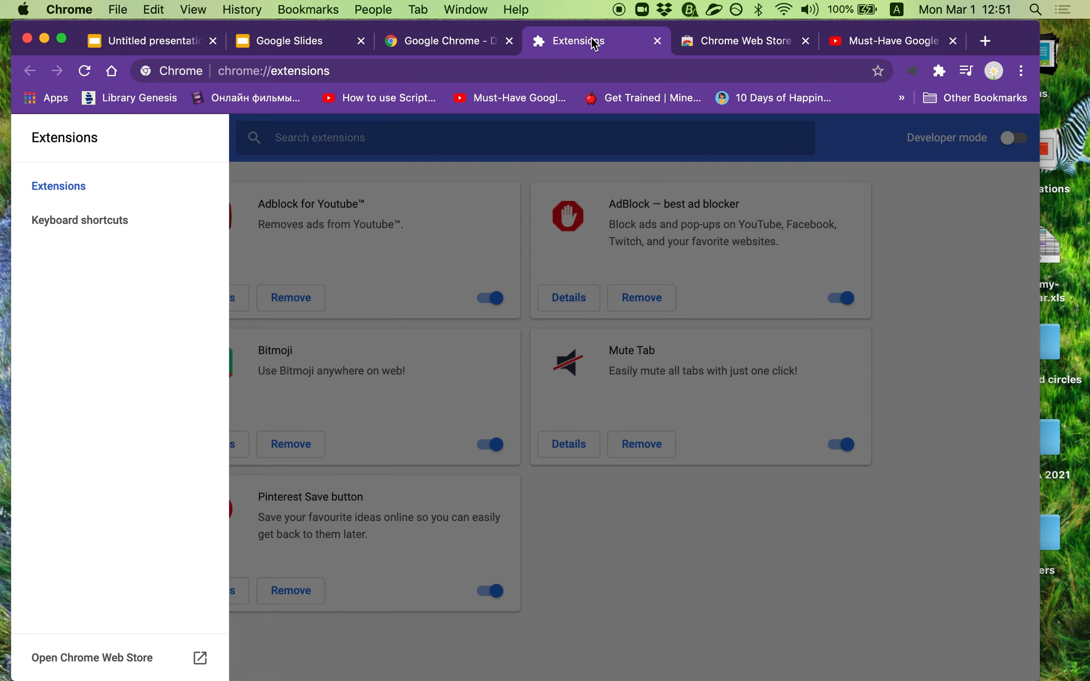
{"action": "left_click", "coordinate": [629, 540]}
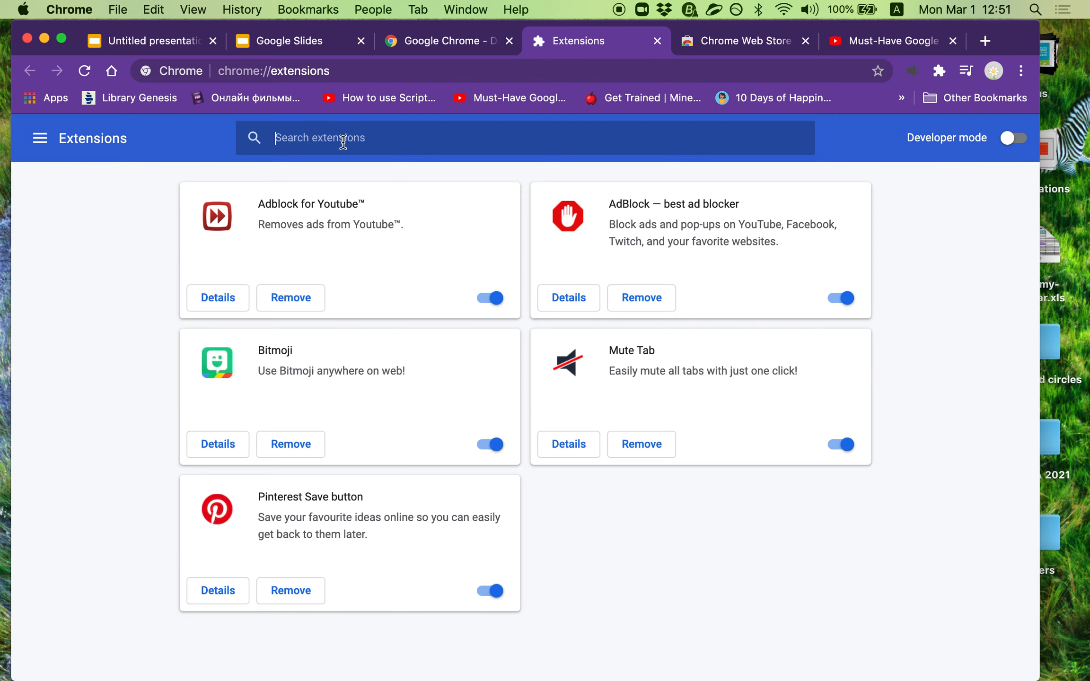
{"action": "type", "text": "b"}
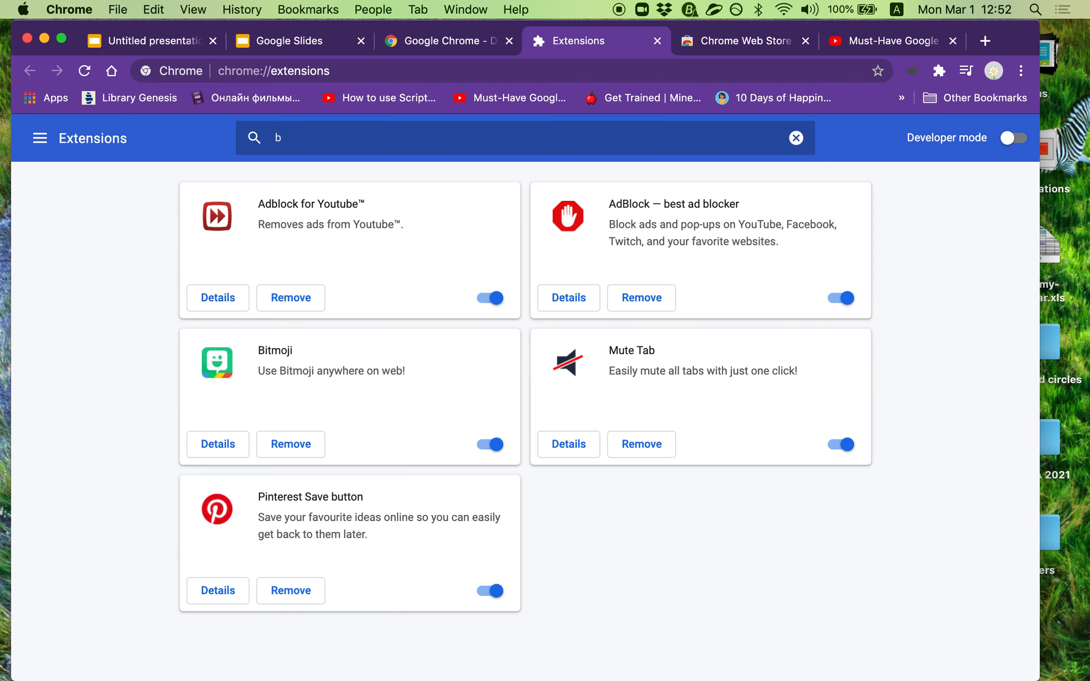
{"action": "key", "text": "BackSpace"}
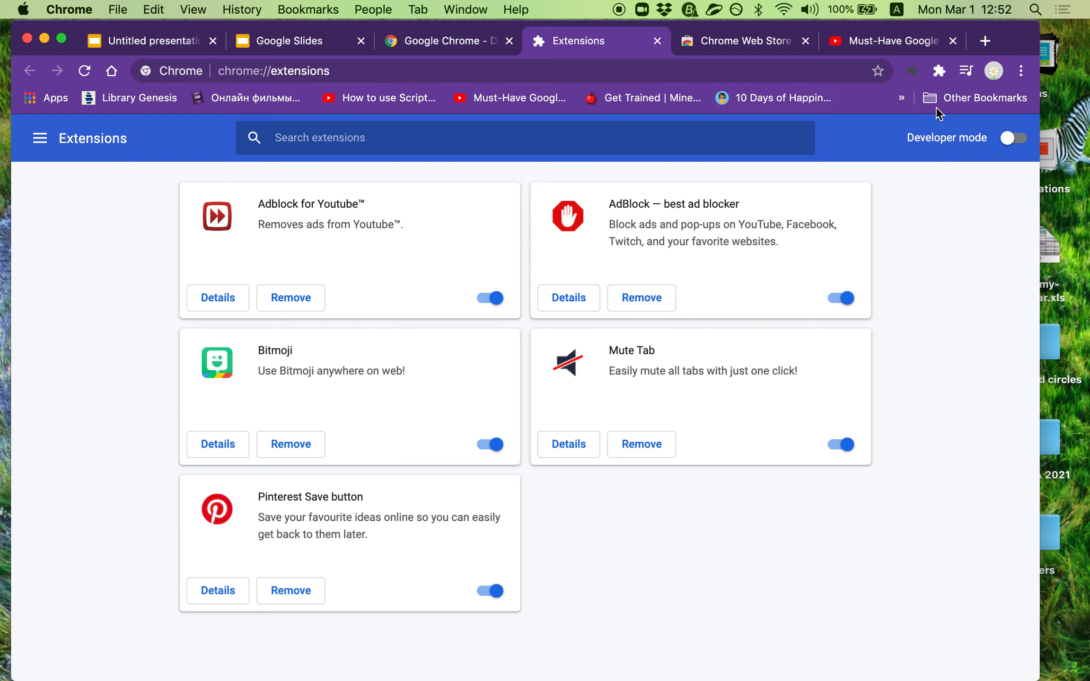
- Preview the Bitmoji extension's sticker picker and switch to the untitled presentation in Google Slides
{"action": "left_click", "coordinate": [938, 70]}
{"action": "left_click", "coordinate": [760, 260]}
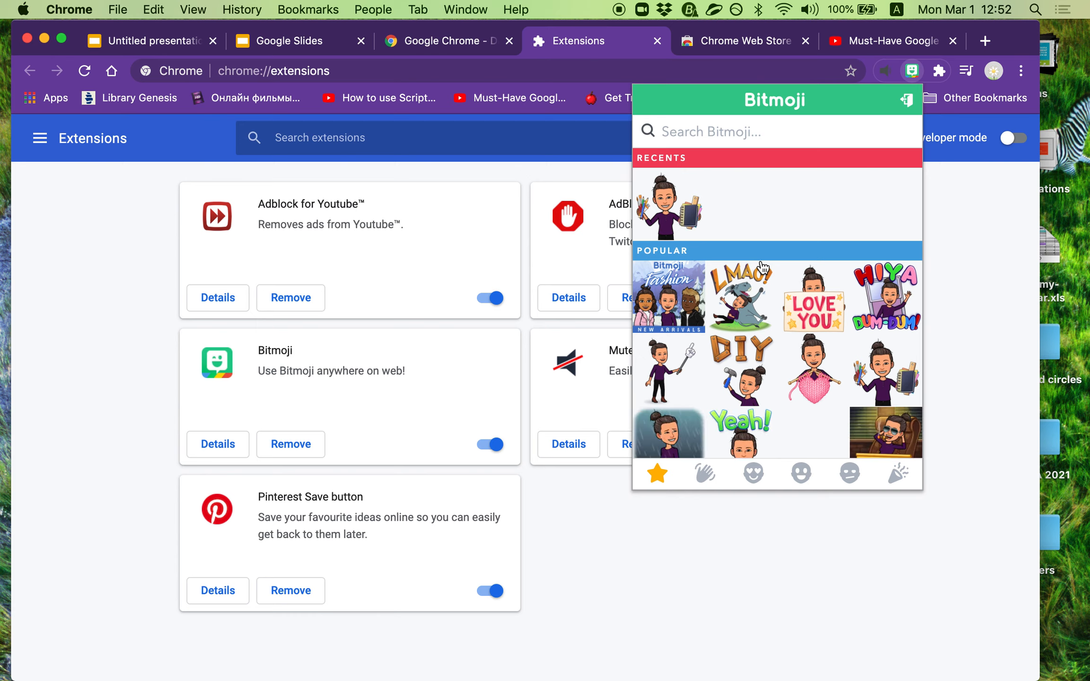
{"action": "left_click", "coordinate": [315, 47]}
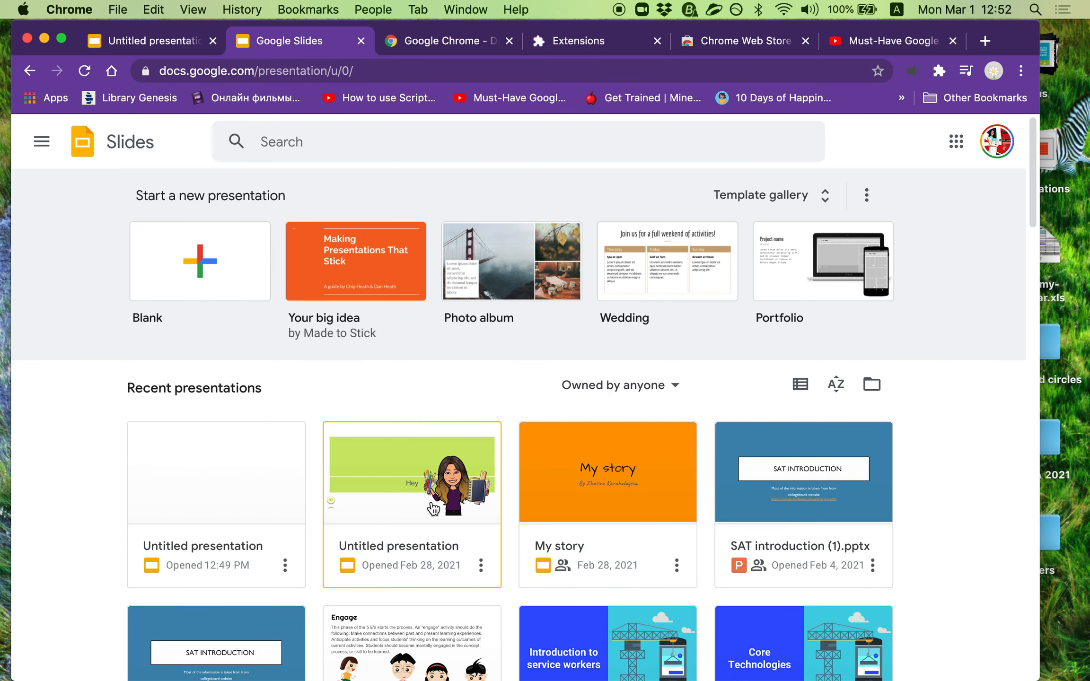
{"action": "left_click", "coordinate": [171, 49]}
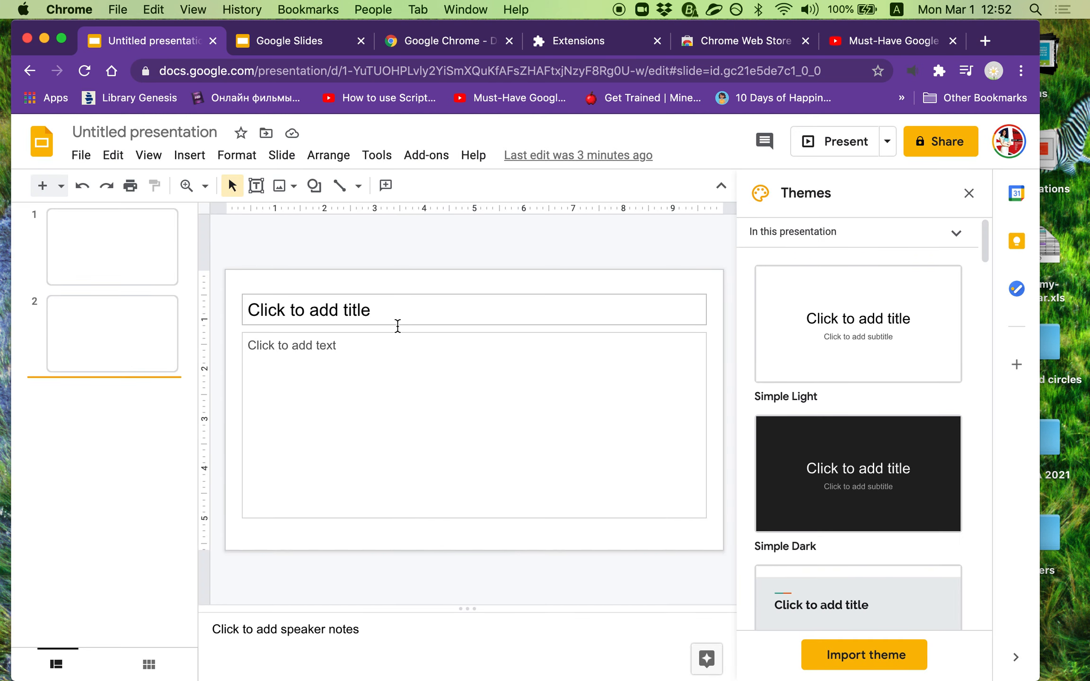
- Insert the "working from home" Bitmoji sticker on slide 2, place it near the middle of the slide, and deselect it
{"action": "left_click", "coordinate": [385, 395]}
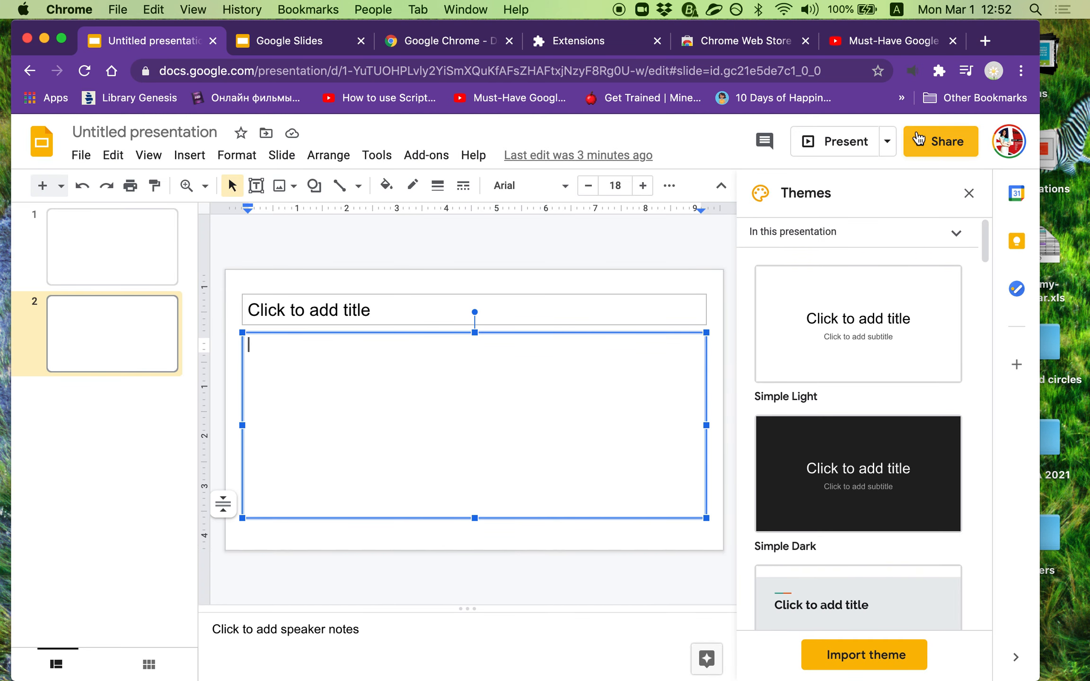
{"action": "left_click", "coordinate": [935, 73]}
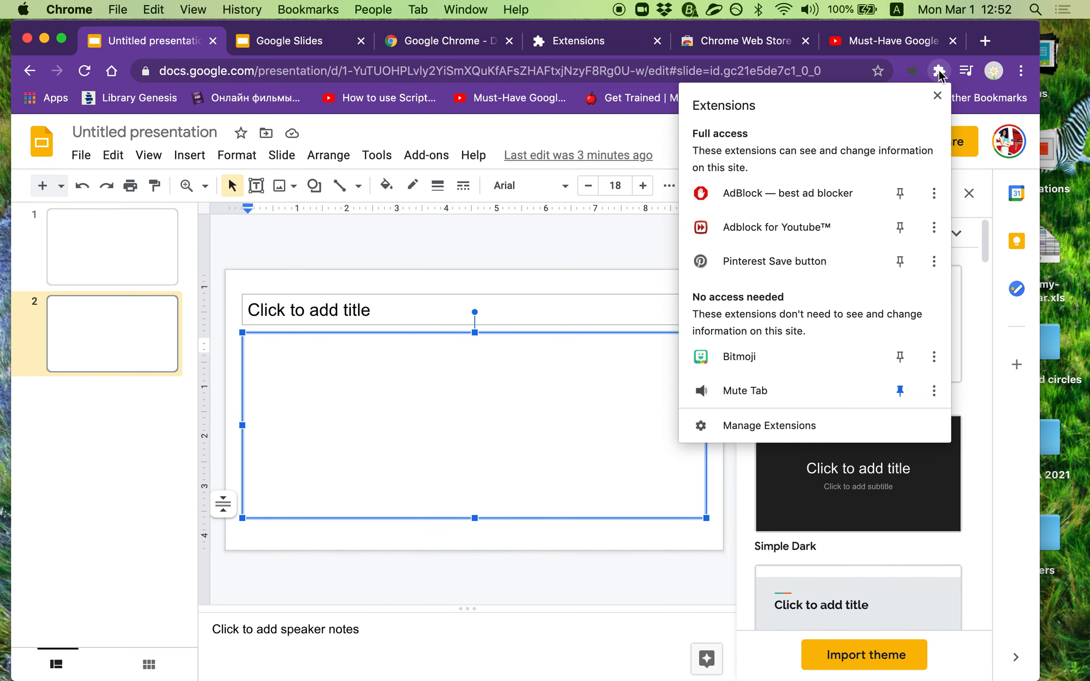
{"action": "left_click", "coordinate": [740, 363]}
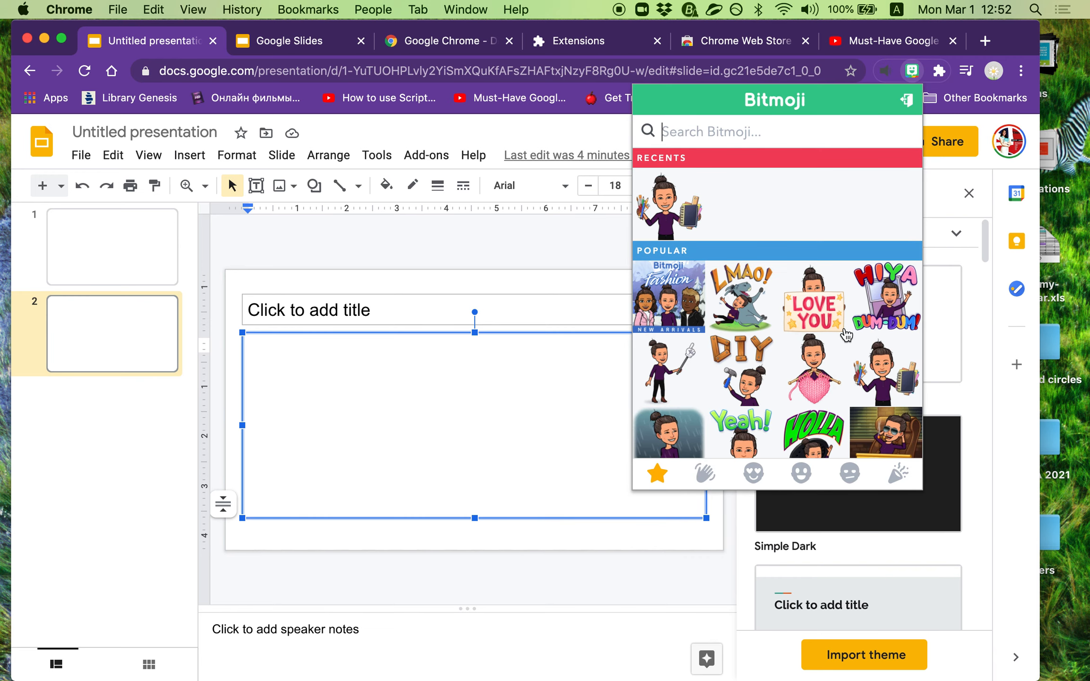
{"action": "scroll", "coordinate": [846, 335], "scroll_direction": "down", "scroll_amount": 10}
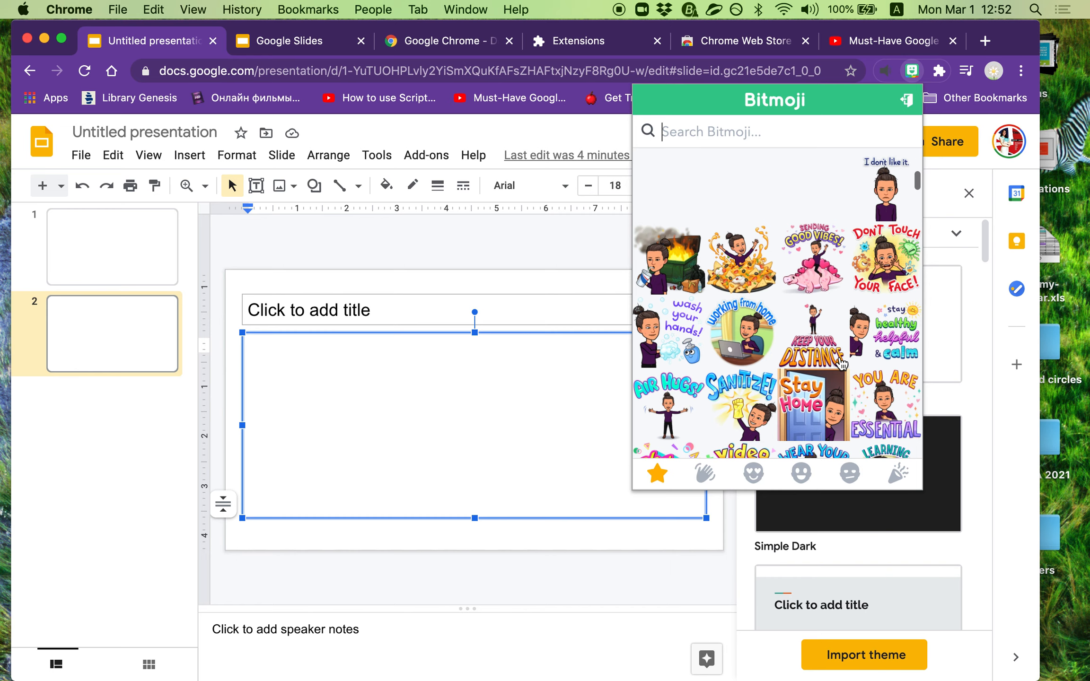
{"action": "scroll", "coordinate": [841, 363], "scroll_direction": "down", "scroll_amount": 5}
{"action": "scroll", "coordinate": [780, 307], "scroll_direction": "up", "scroll_amount": 2}
{"action": "left_click_drag", "start_coordinate": [751, 263], "coordinate": [438, 367]}
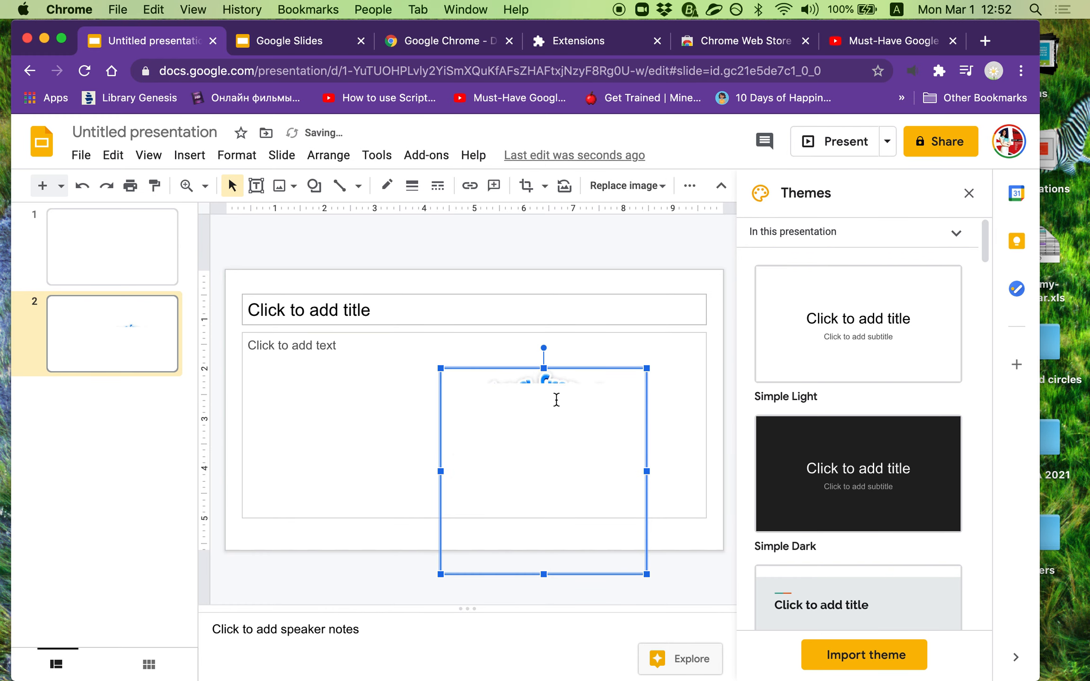
{"action": "left_click_drag", "start_coordinate": [541, 385], "coordinate": [457, 345]}
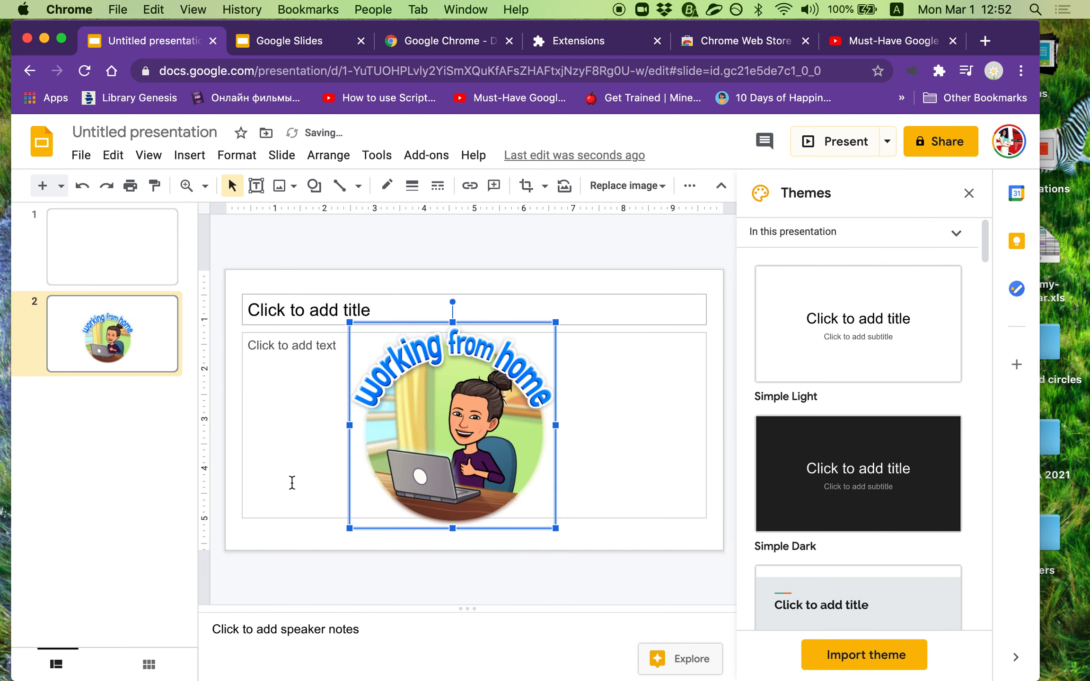
{"action": "left_click", "coordinate": [628, 442]}
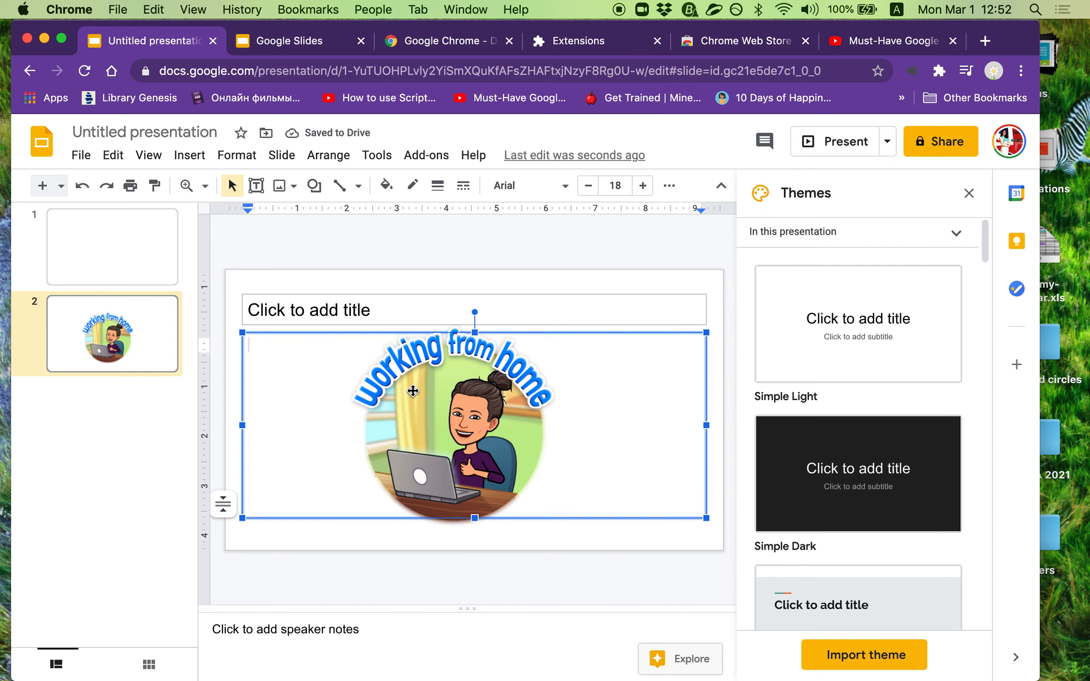
{"action": "left_click", "coordinate": [544, 399]}
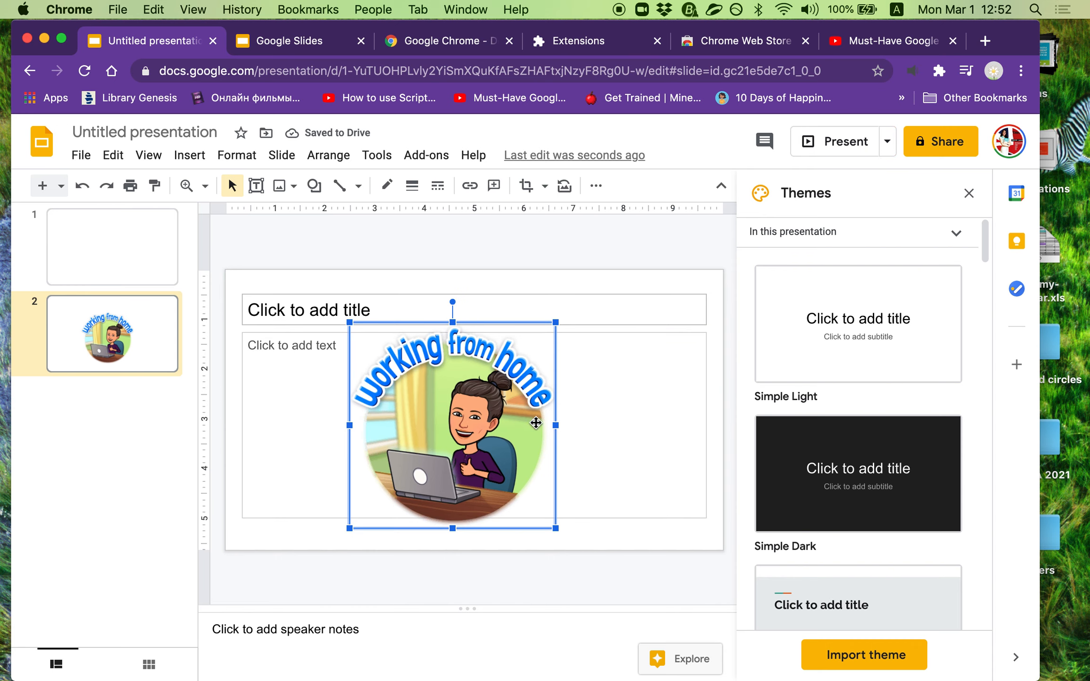
{"action": "left_click", "coordinate": [618, 441]}
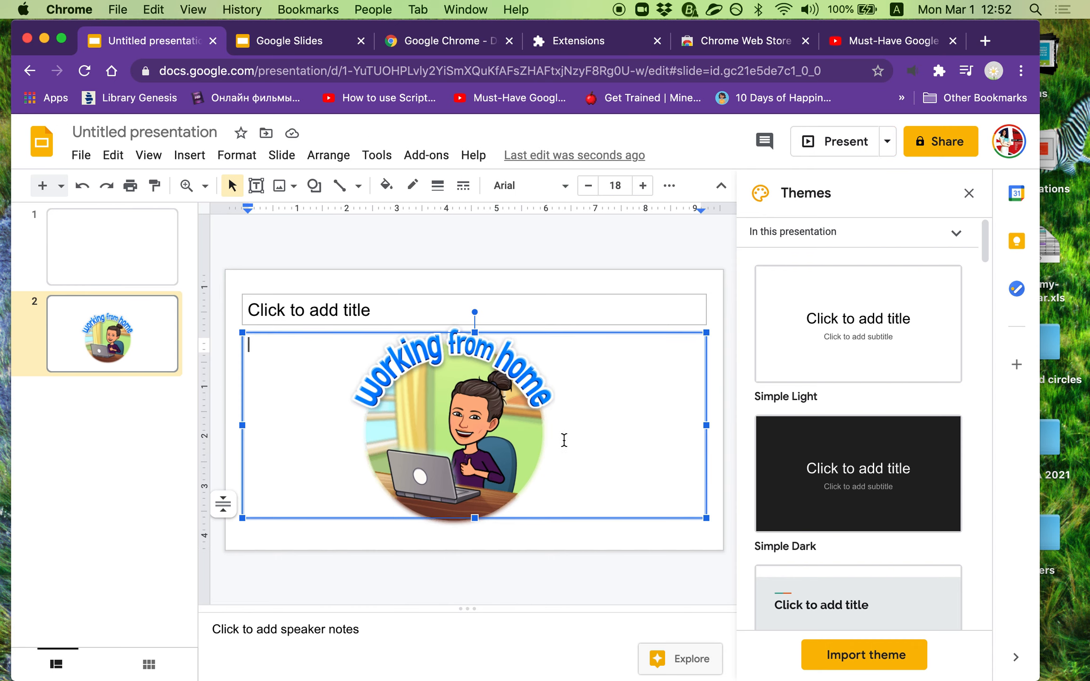
- Add a new slide after slide 2
{"action": "right_click", "coordinate": [127, 332]}
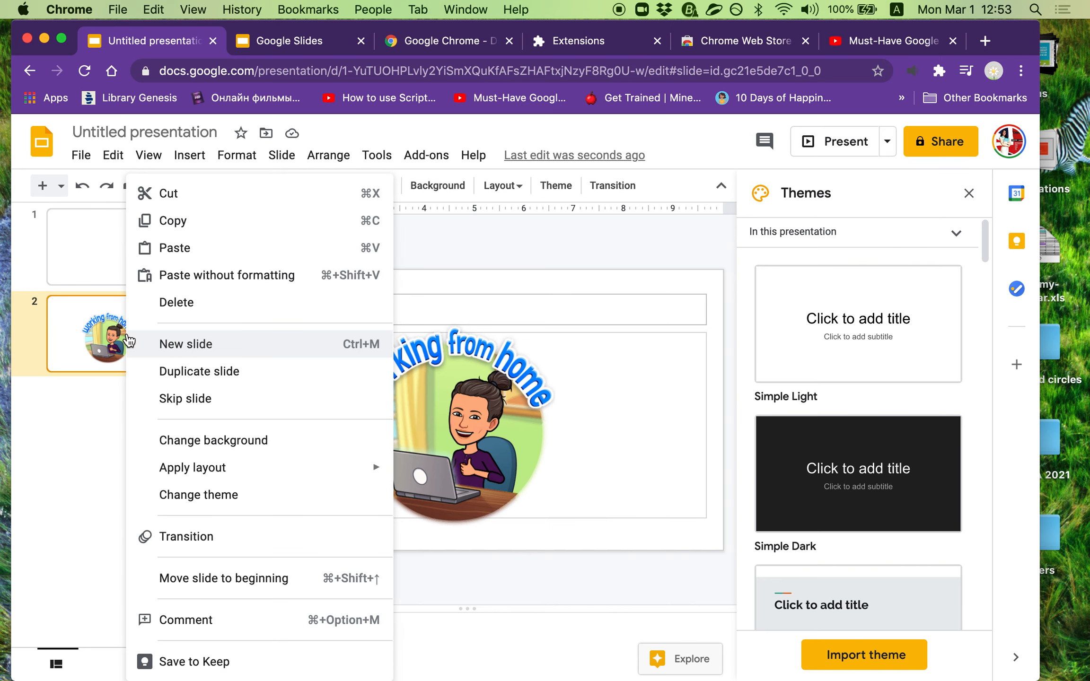
{"action": "left_click", "coordinate": [170, 344]}
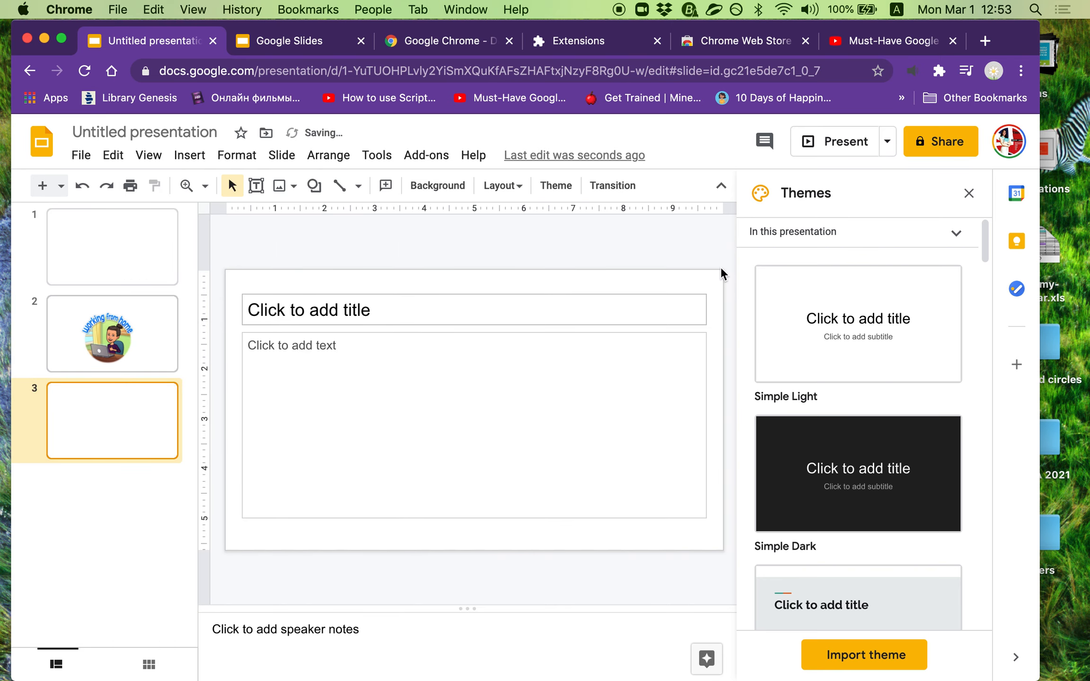
- Revisit the add-ons video and the web store, and return to the installed extensions page
{"action": "left_click", "coordinate": [891, 42]}
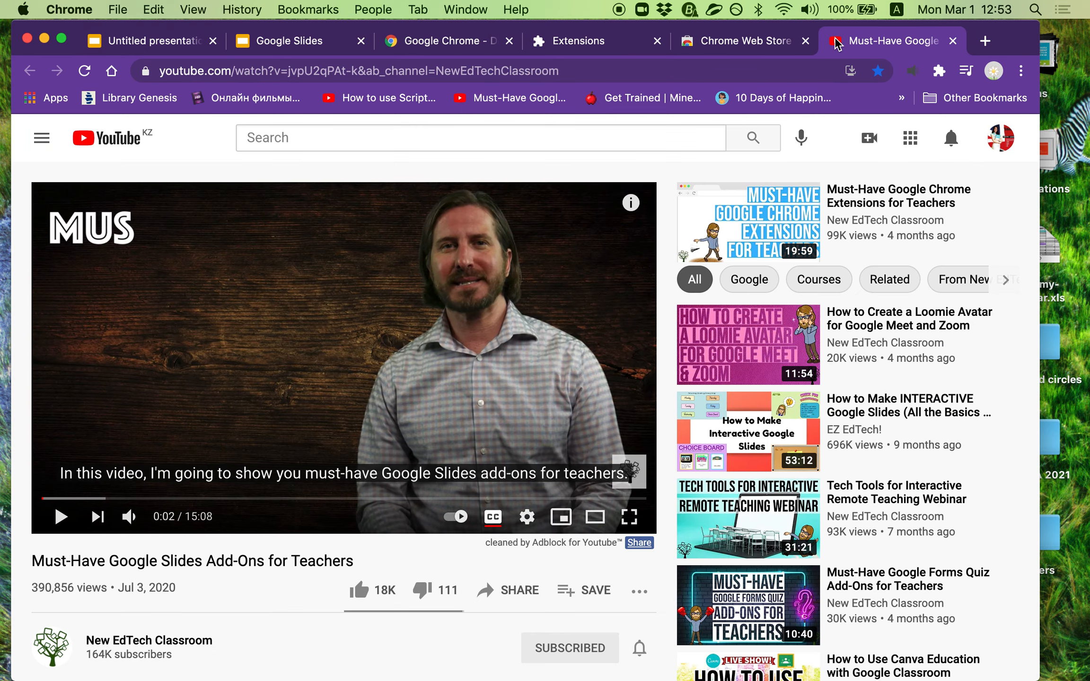
{"action": "left_click", "coordinate": [733, 42]}
{"action": "left_click", "coordinate": [581, 41]}
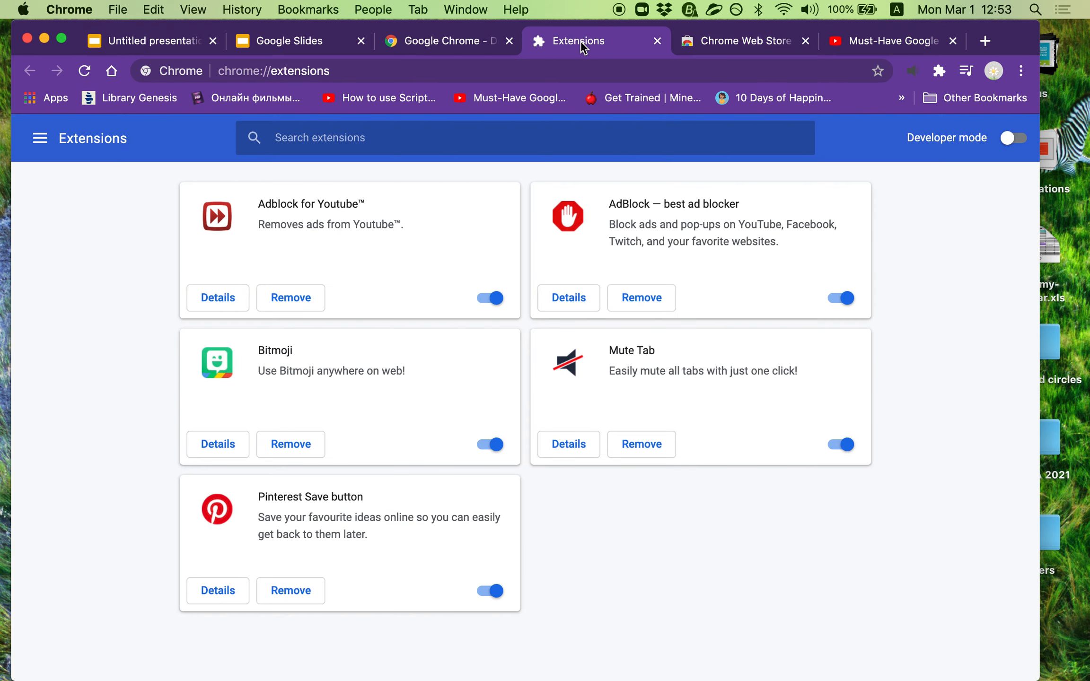
- Return to the untitled presentation and select the "working from home" sticker on slide 2
{"action": "left_click", "coordinate": [431, 39]}
{"action": "left_click", "coordinate": [307, 40]}
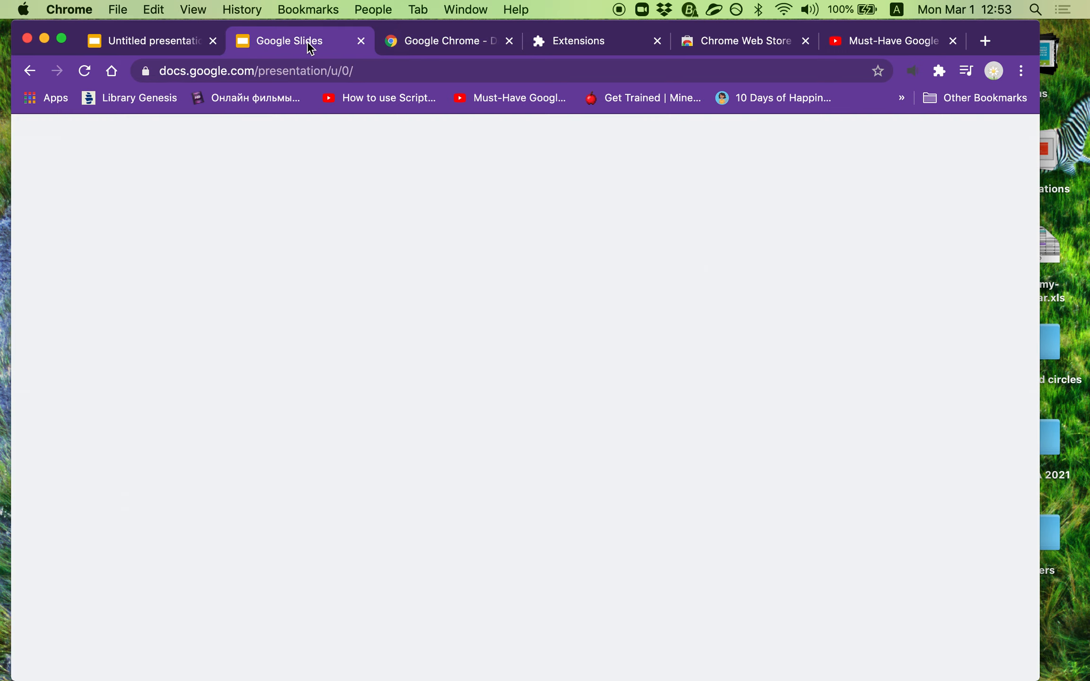
{"action": "left_click", "coordinate": [182, 43]}
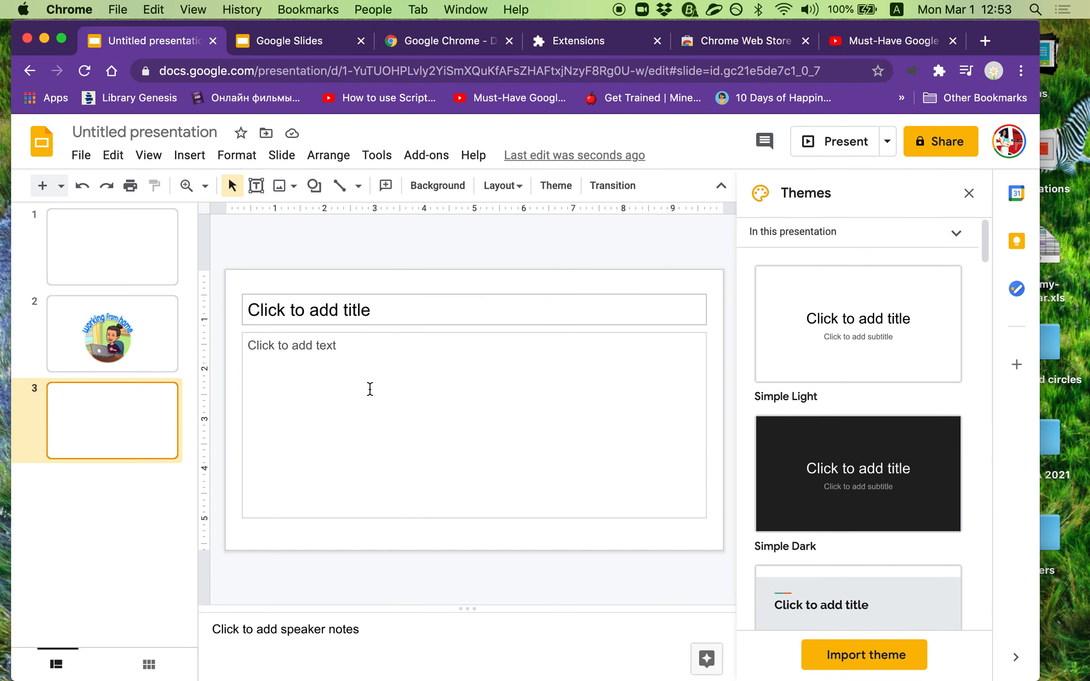
{"action": "left_click", "coordinate": [115, 338]}
{"action": "left_click", "coordinate": [409, 447]}
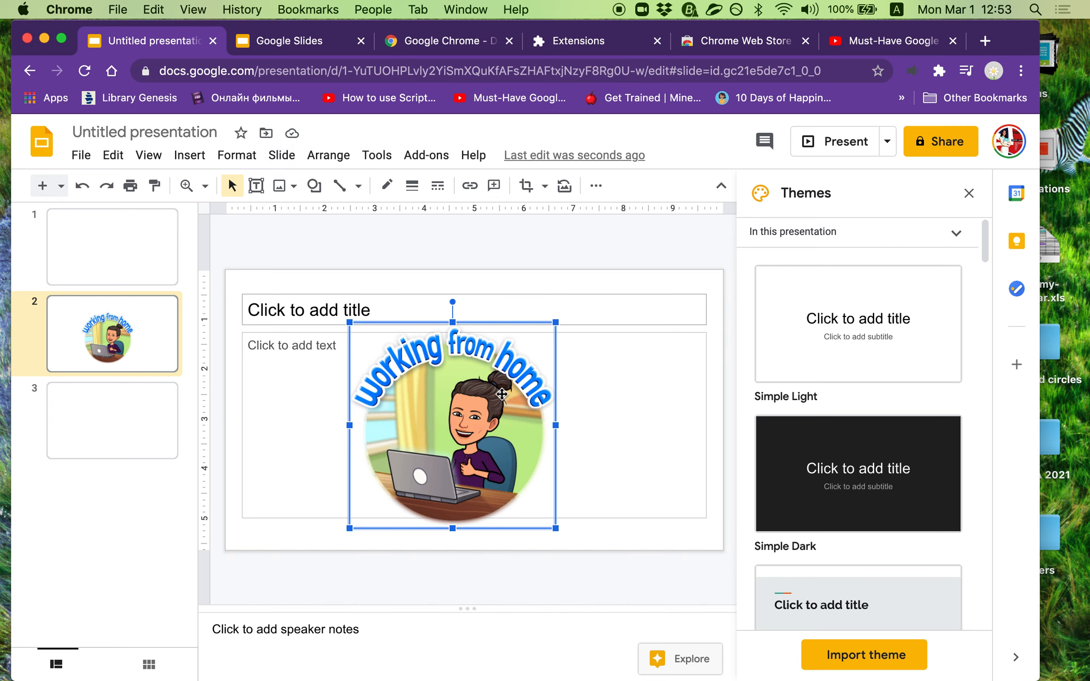
- Animate the sticker on slide 2 with a Zoom in effect that starts on click
{"action": "left_click", "coordinate": [283, 152]}
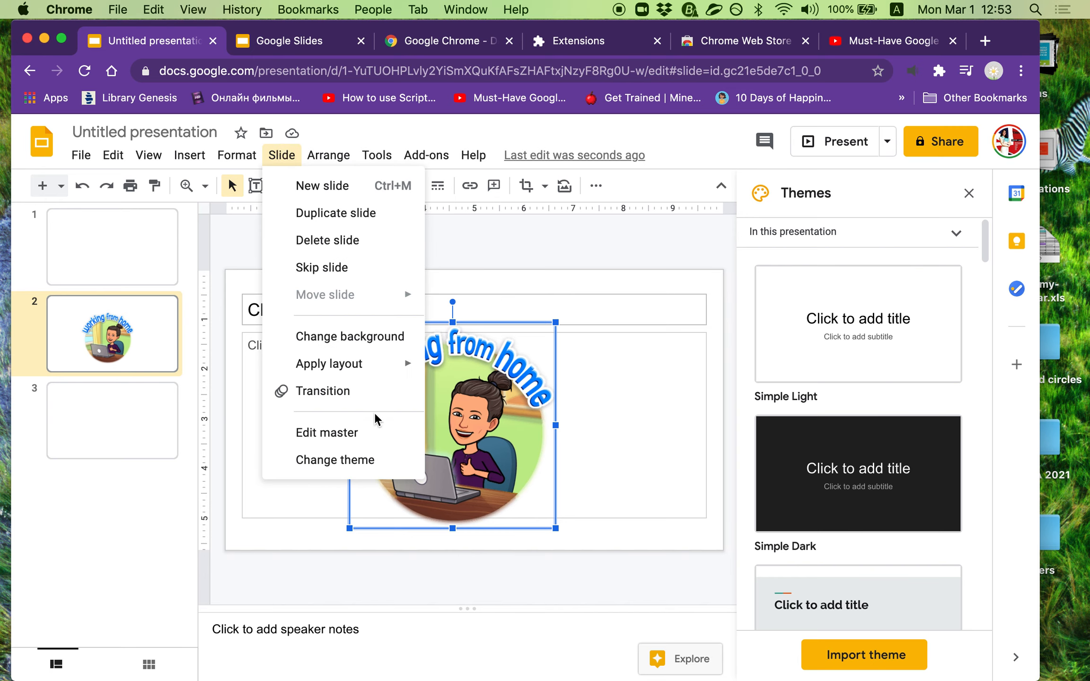
{"action": "mouse_move", "coordinate": [319, 151]}
{"action": "mouse_move", "coordinate": [278, 154]}
{"action": "left_click", "coordinate": [499, 453]}
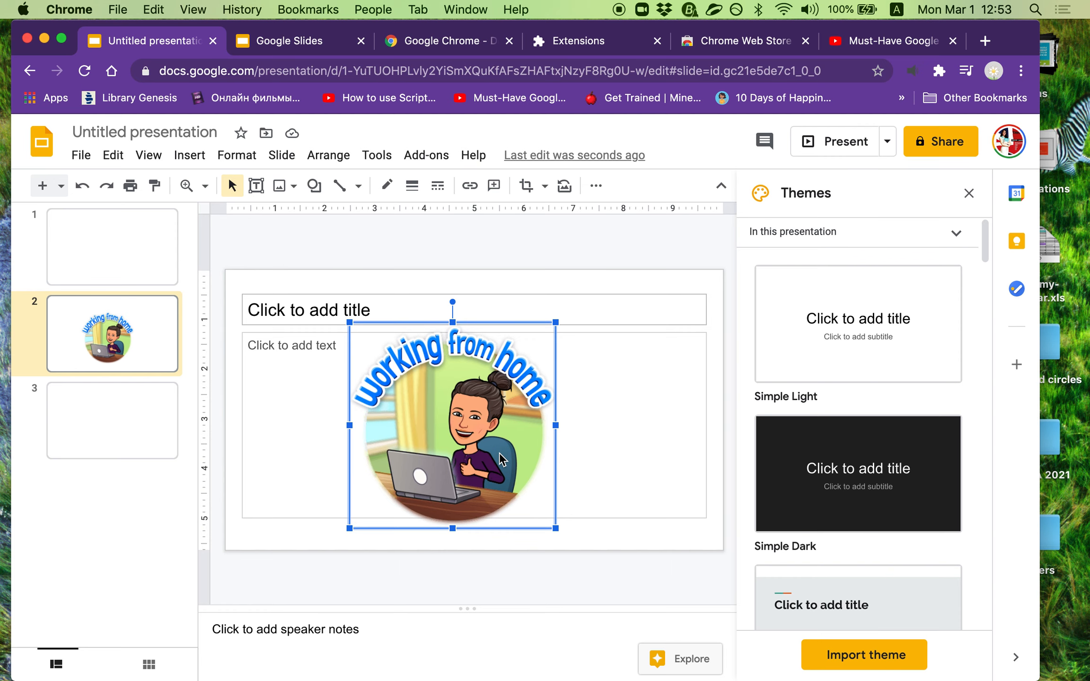
{"action": "right_click", "coordinate": [499, 452]}
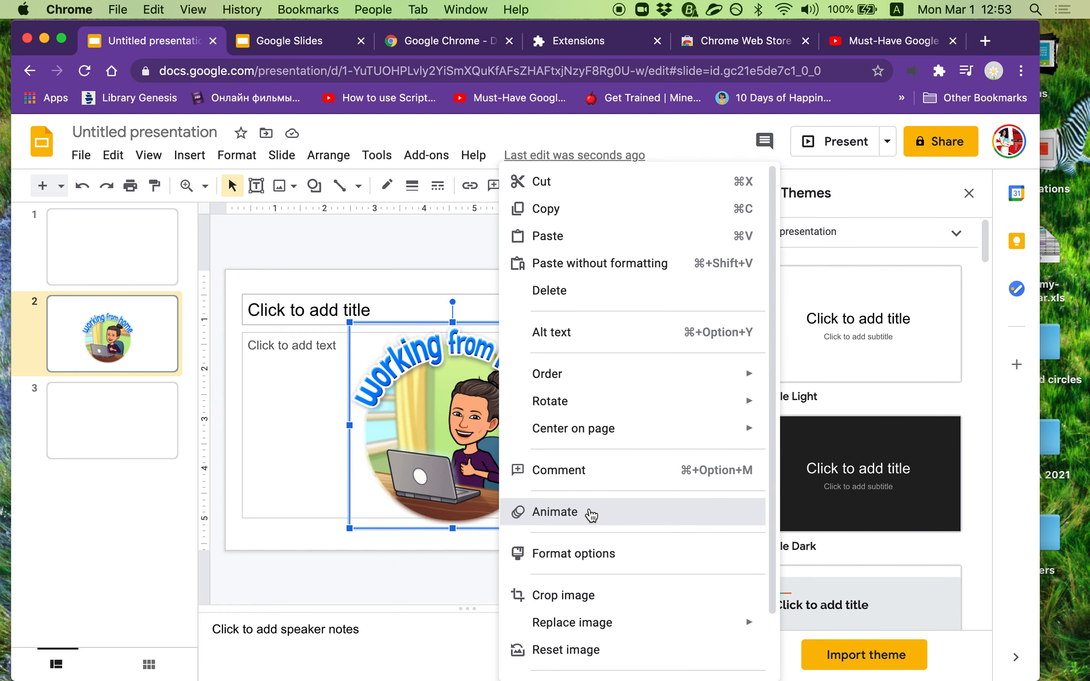
{"action": "left_click", "coordinate": [589, 511]}
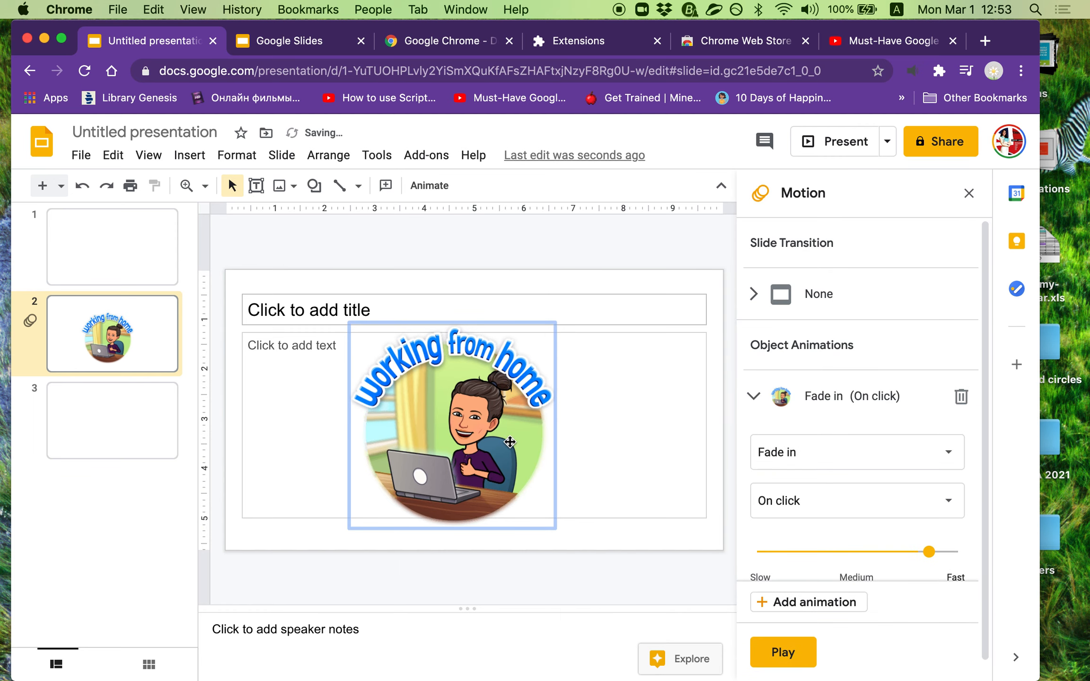
{"action": "scroll", "coordinate": [918, 514], "scroll_direction": "down", "scroll_amount": 1}
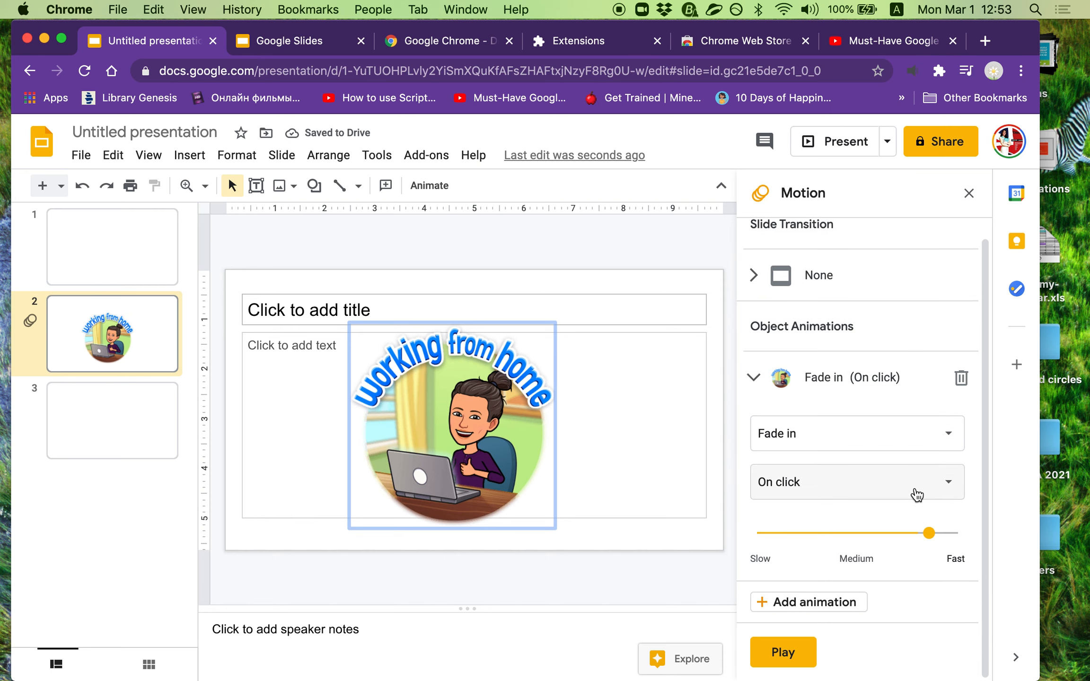
{"action": "left_click", "coordinate": [928, 450]}
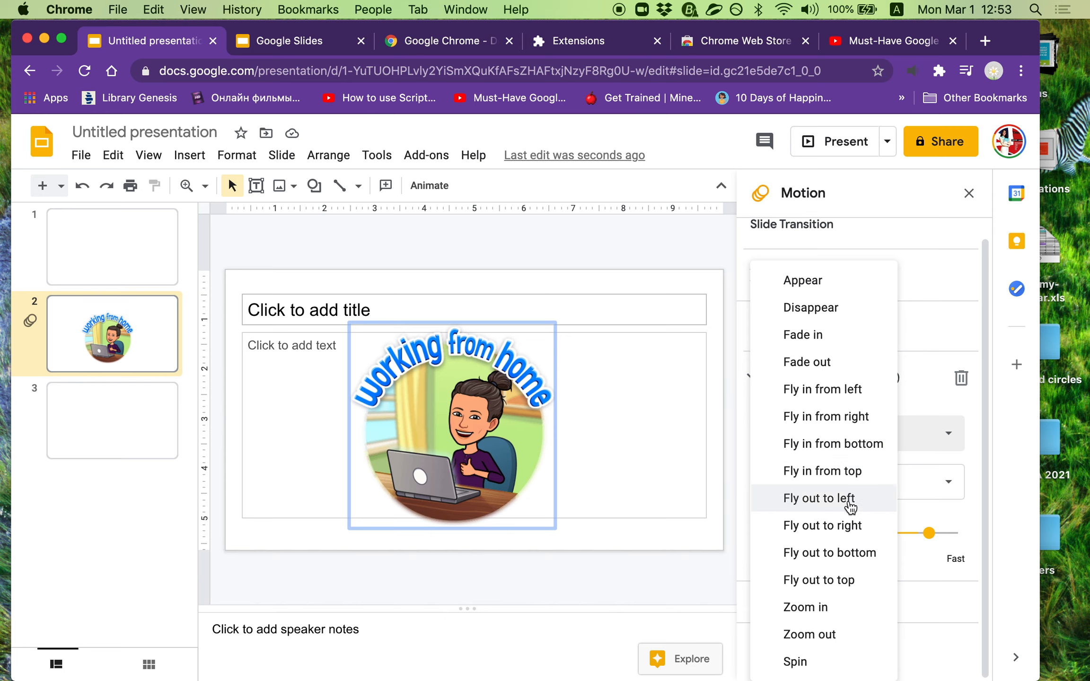
{"action": "left_click", "coordinate": [819, 610]}
- Preview the sticker's Zoom in animation and look over its motion settings
{"action": "left_click", "coordinate": [781, 664]}
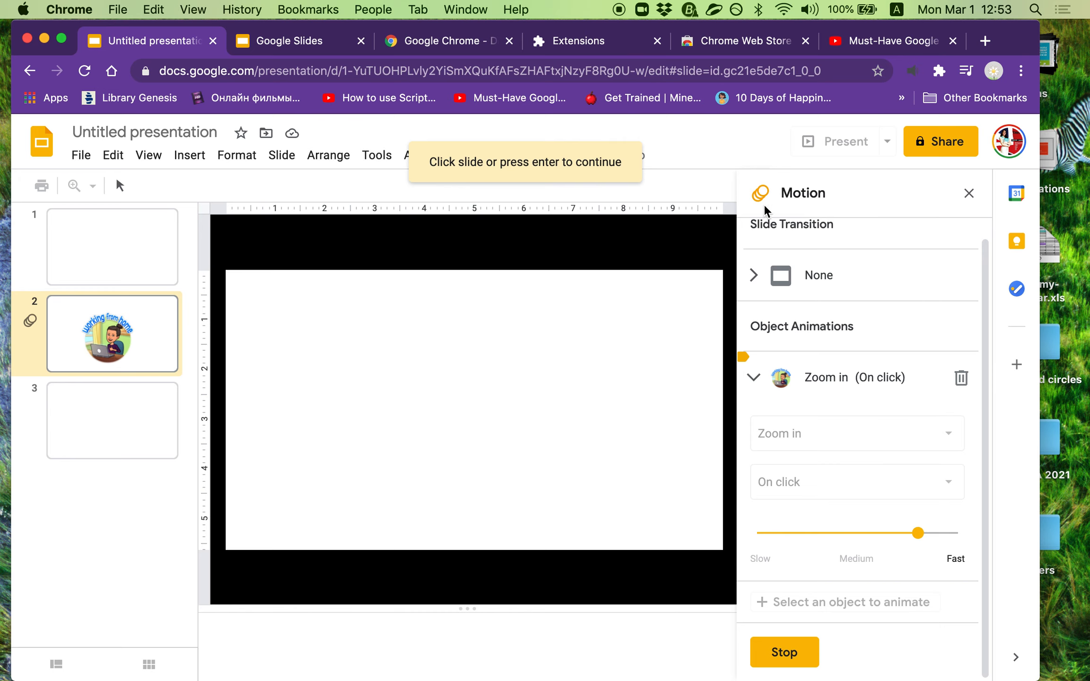
{"action": "left_click", "coordinate": [425, 471]}
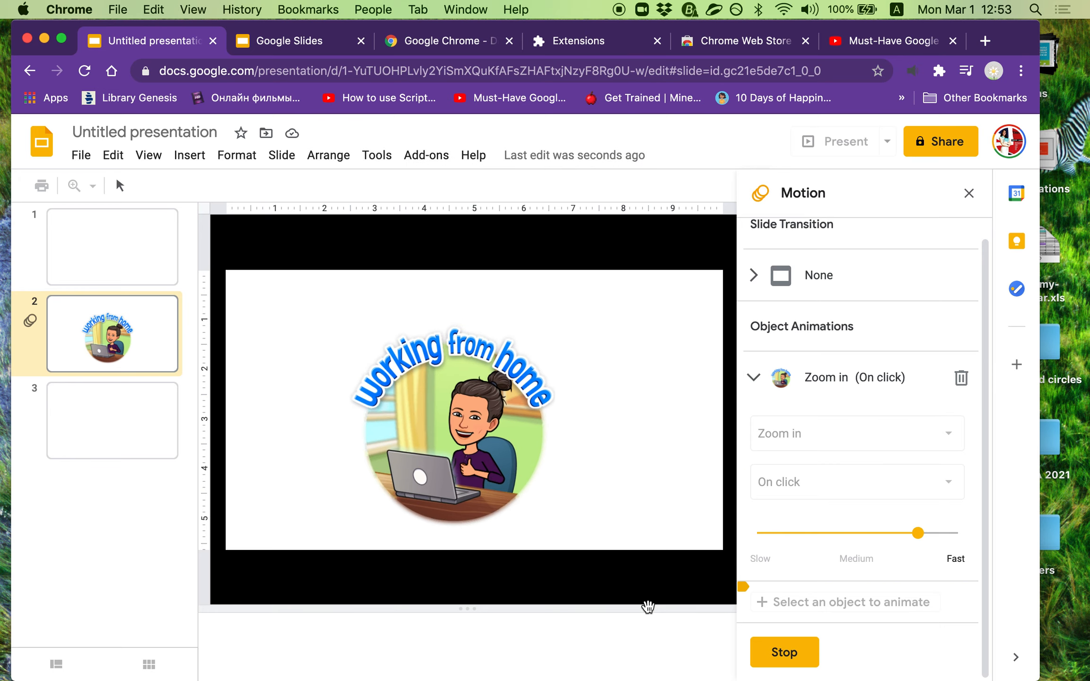
{"action": "scroll", "coordinate": [786, 508], "scroll_direction": "up", "scroll_amount": 1}
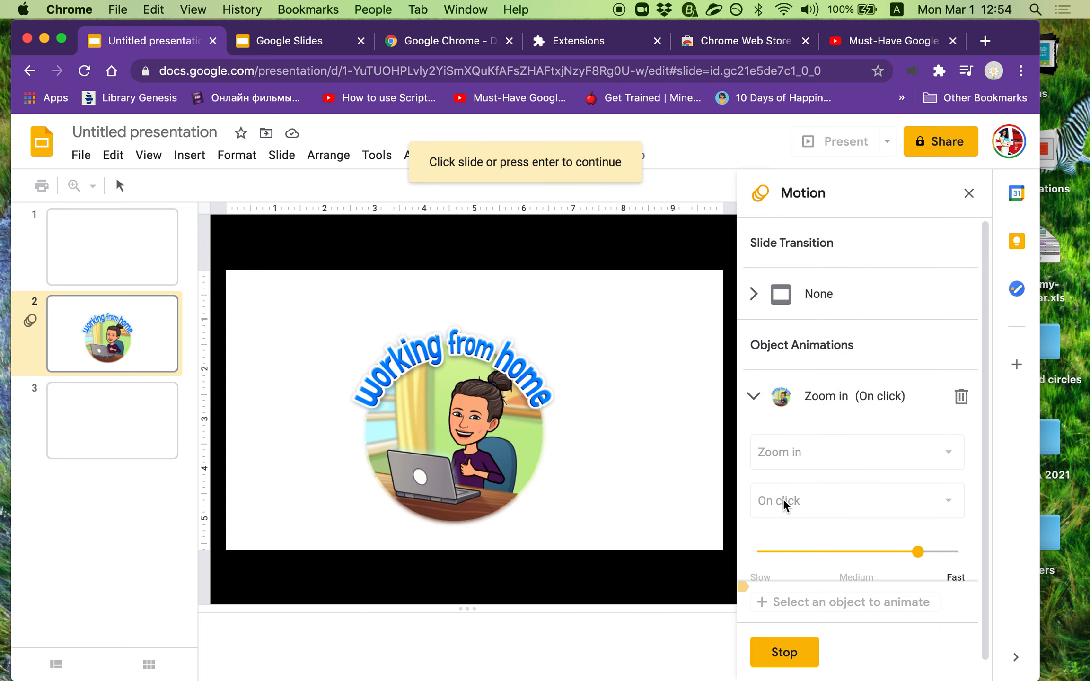
{"action": "scroll", "coordinate": [810, 397], "scroll_direction": "down", "scroll_amount": 1}
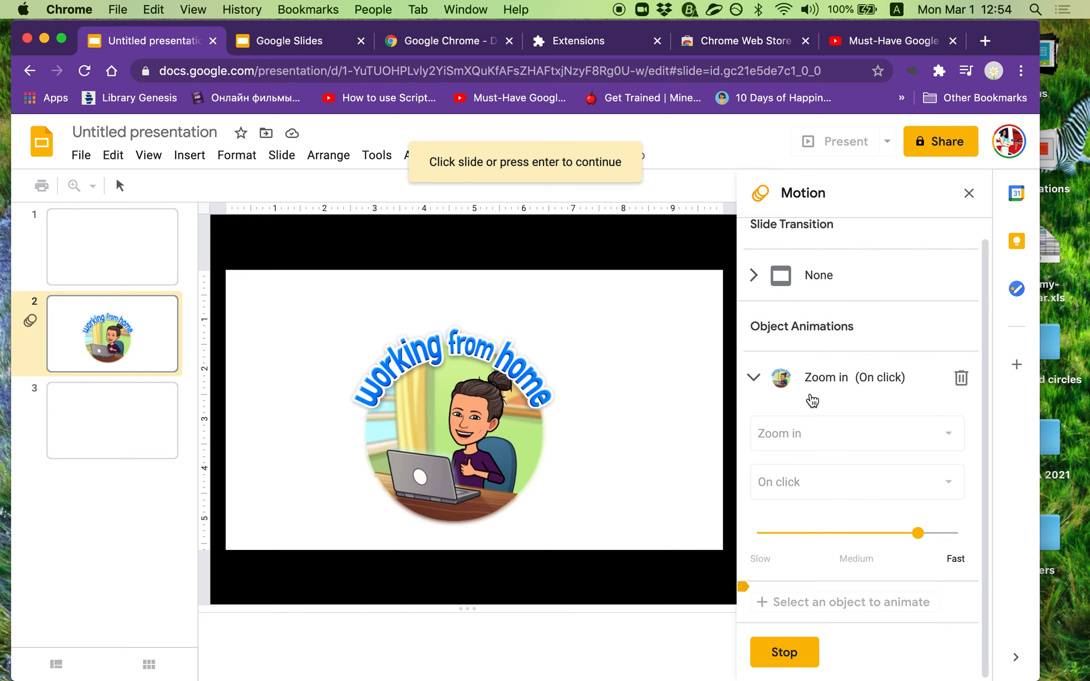
{"action": "scroll", "coordinate": [816, 428], "scroll_direction": "up", "scroll_amount": 1}
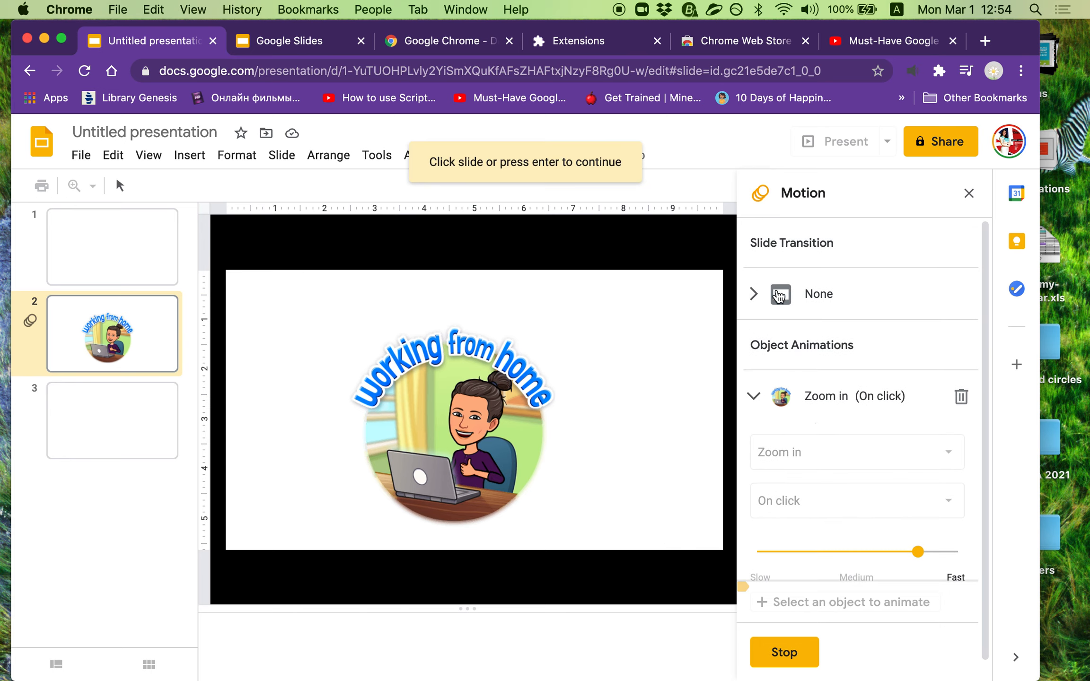
- End the animation preview and set slide 2's transition to Gallery
{"action": "left_click", "coordinate": [785, 297]}
{"action": "left_click", "coordinate": [796, 301]}
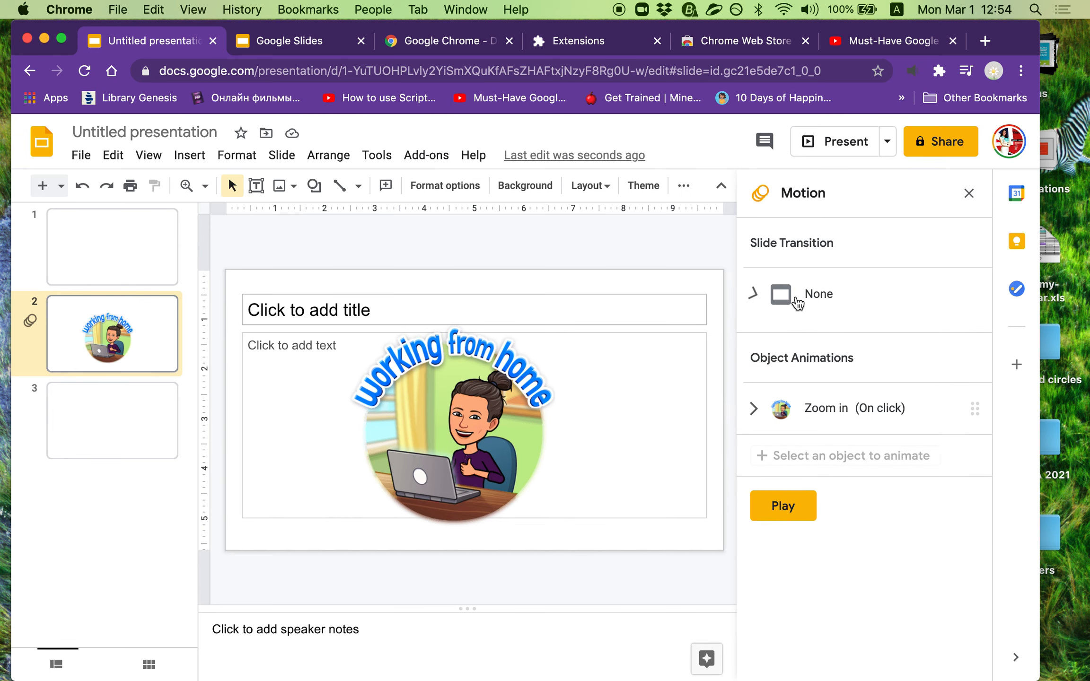
{"action": "left_click", "coordinate": [797, 303]}
{"action": "left_click", "coordinate": [957, 361]}
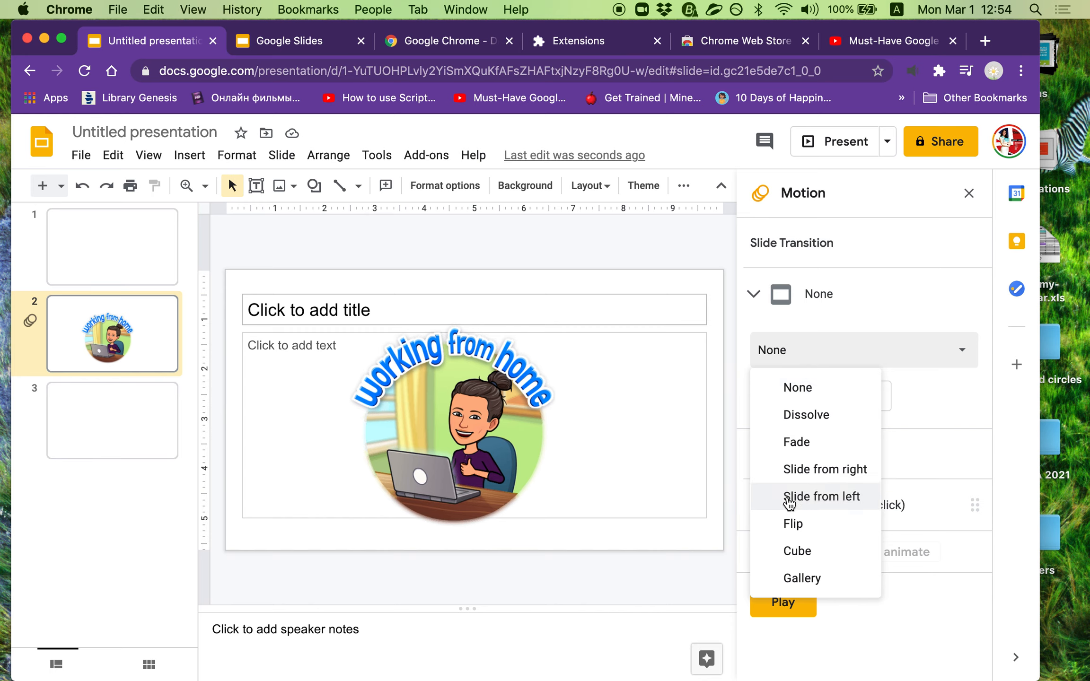
{"action": "left_click", "coordinate": [801, 577]}
- Preview the Gallery transition, stop the playback, and close the motion settings
{"action": "left_click", "coordinate": [794, 663]}
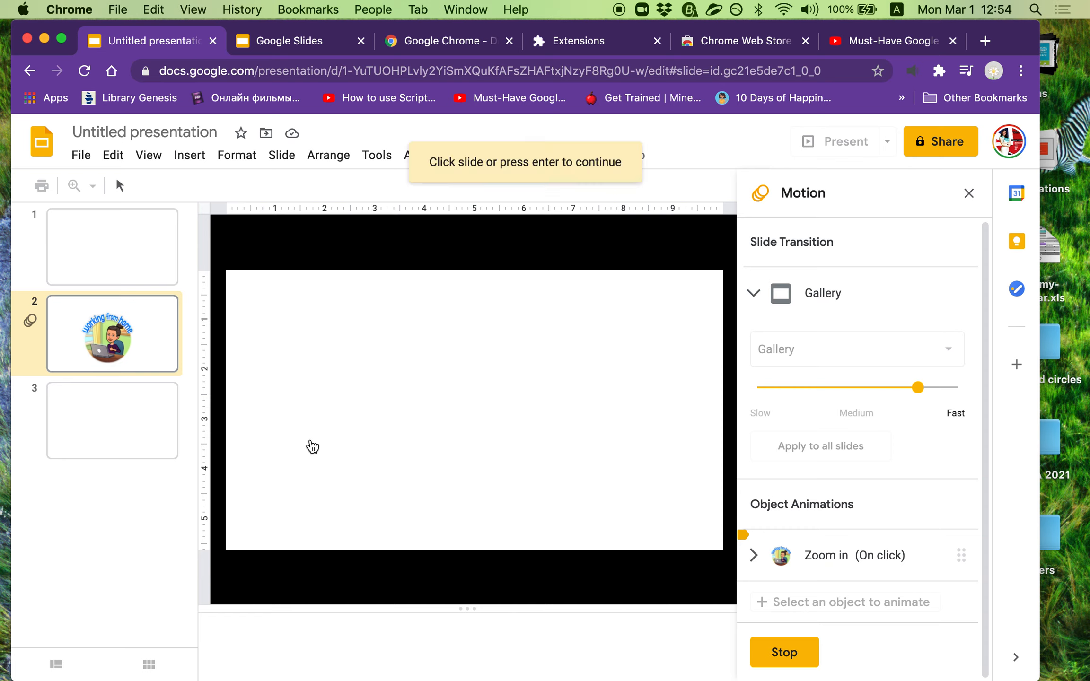
{"action": "left_click", "coordinate": [804, 655]}
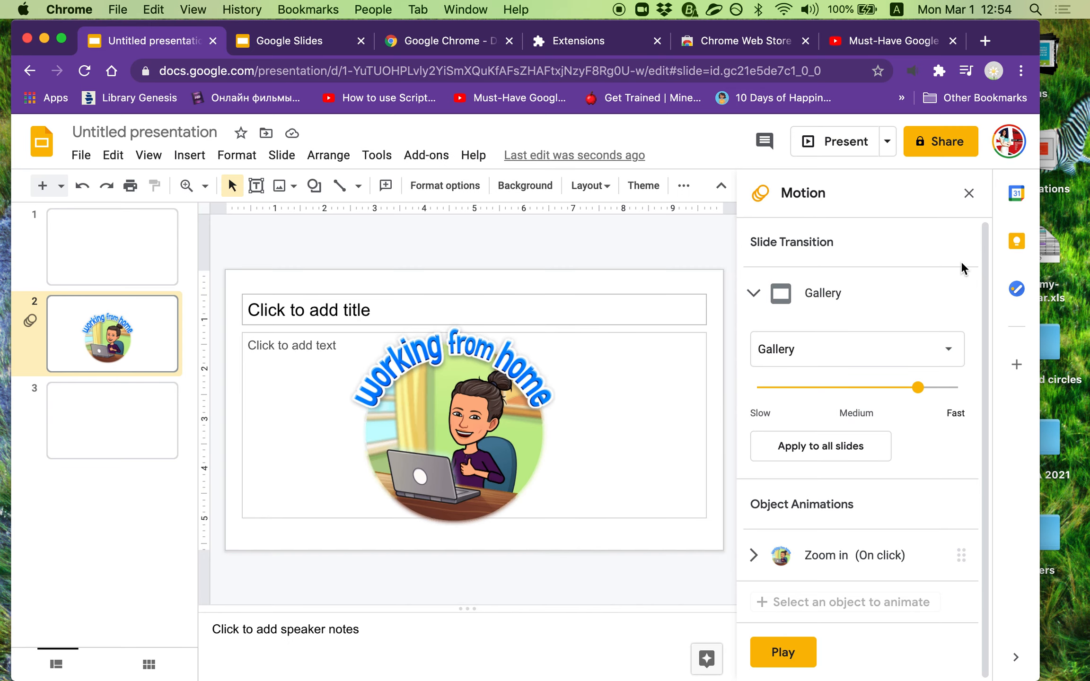
{"action": "left_click", "coordinate": [969, 193]}
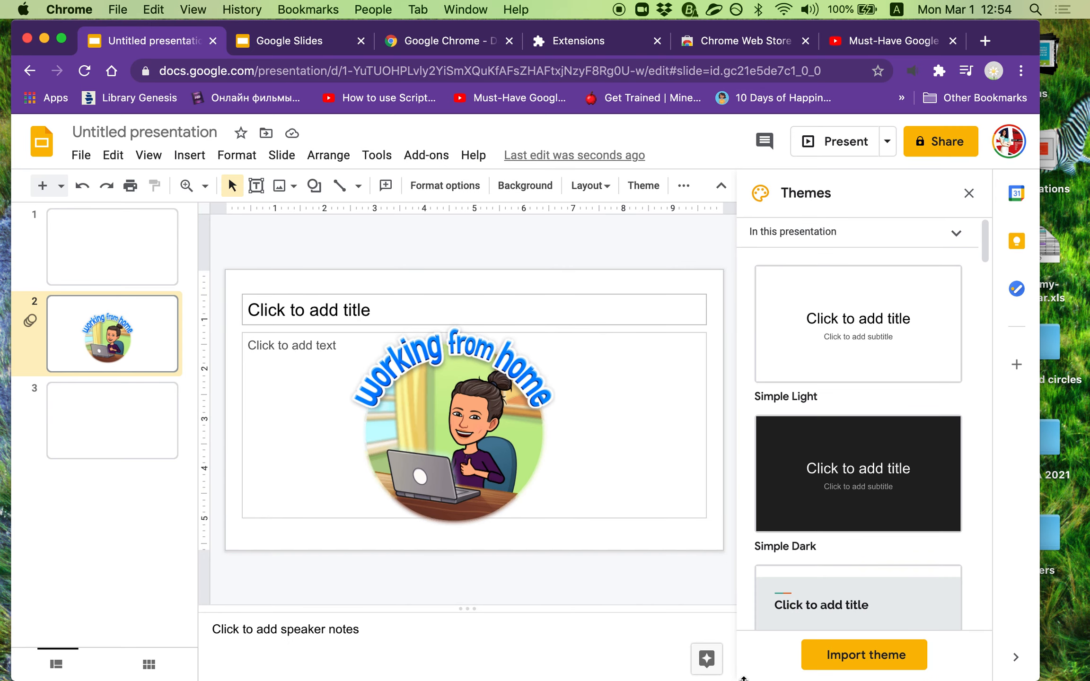
- Present from slide 2, advance through to slide 3, and exit the slideshow
{"action": "left_click", "coordinate": [823, 151]}
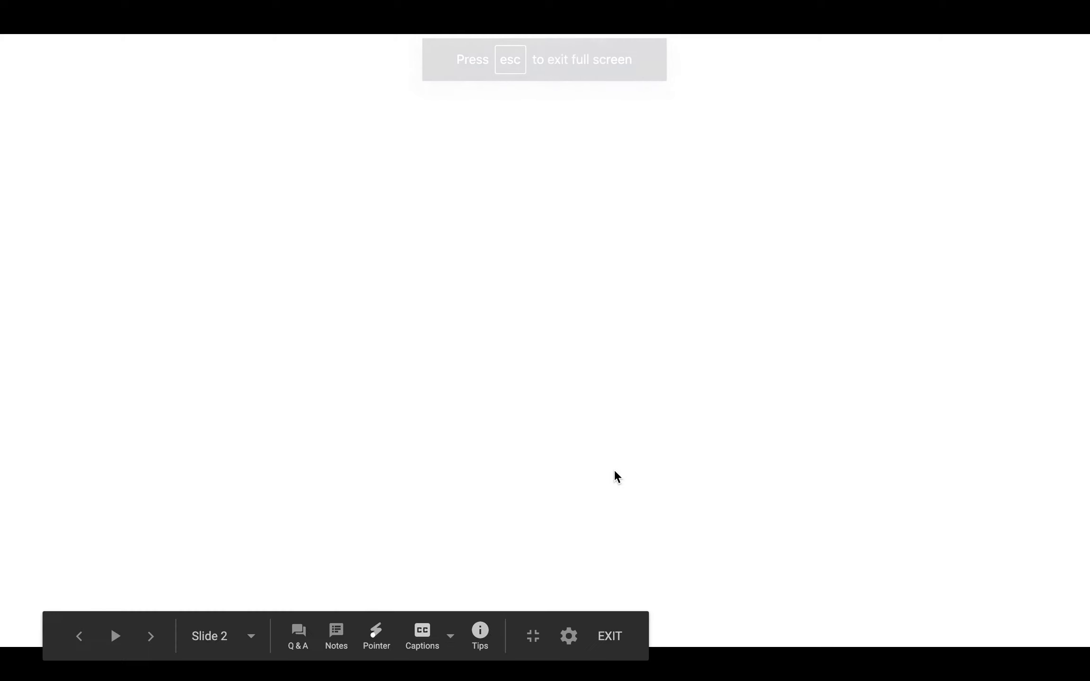
{"action": "left_click", "coordinate": [614, 469]}
{"action": "left_click", "coordinate": [614, 469]}
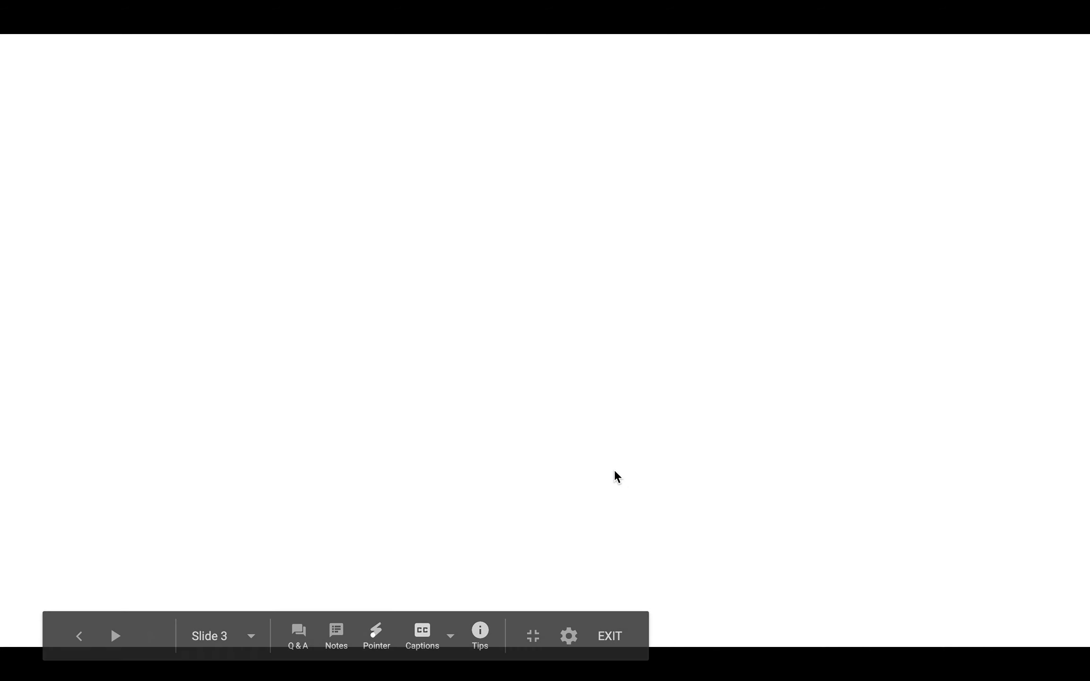
{"action": "key", "text": "Escape"}
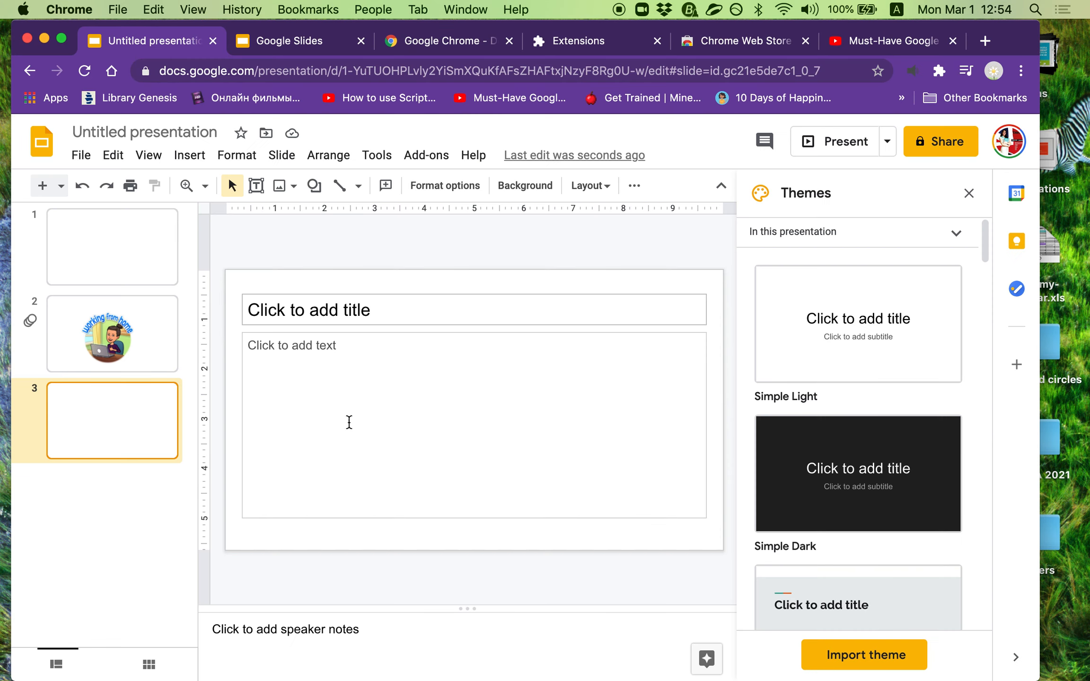
- Go back to slide 3 and place the text cursor in its body placeholder
{"action": "left_click", "coordinate": [92, 342]}
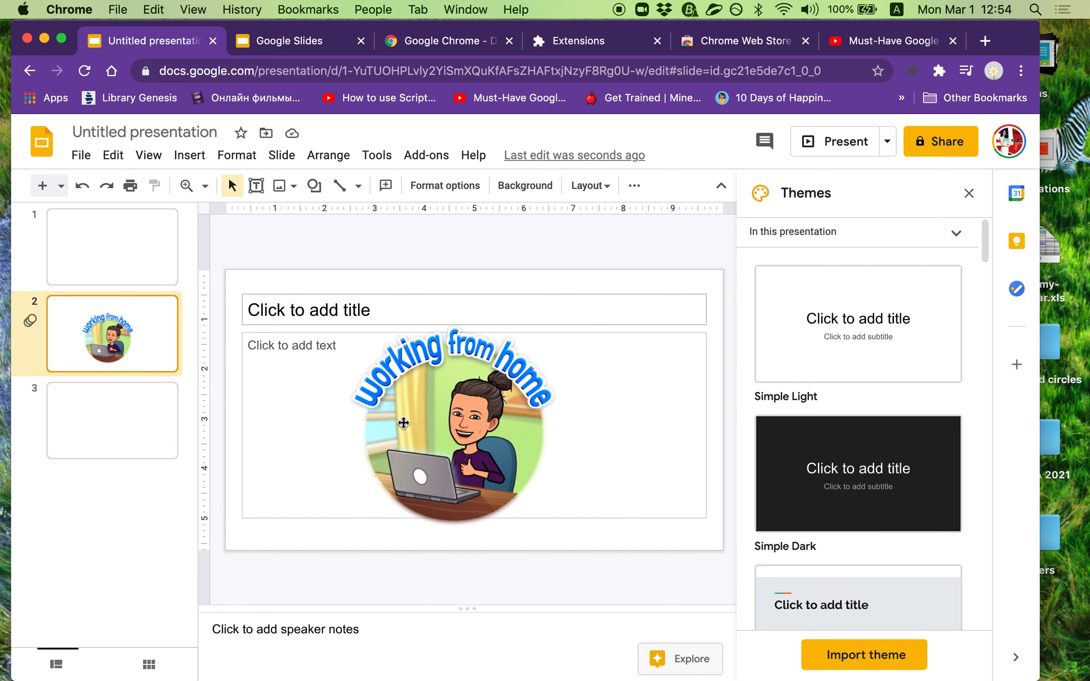
{"action": "left_click", "coordinate": [104, 441]}
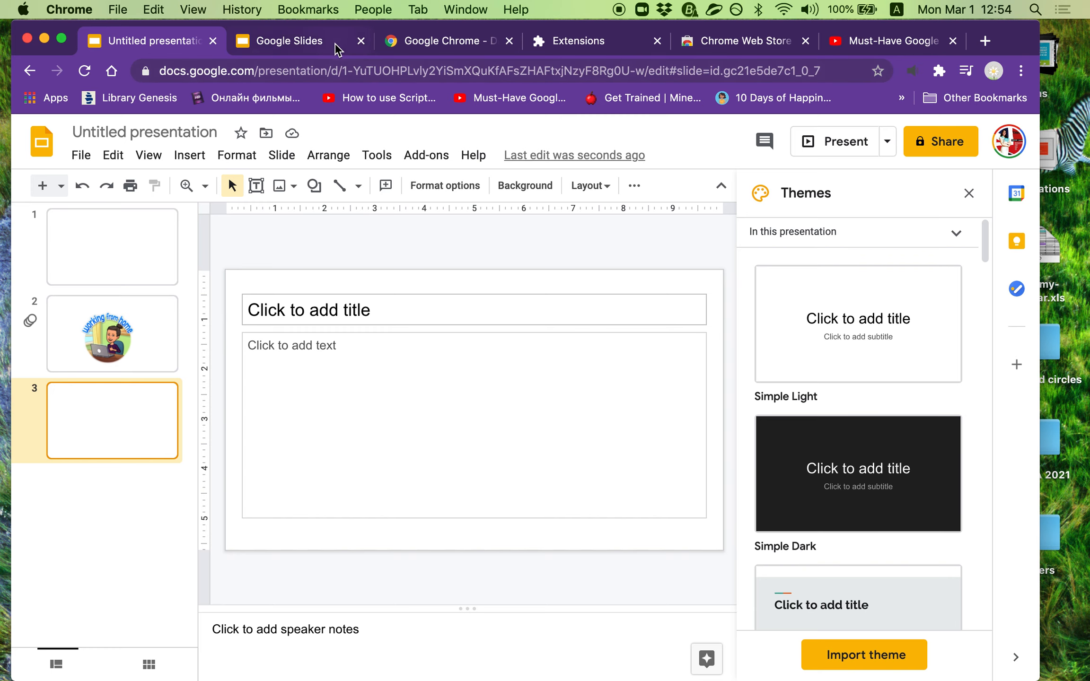
{"action": "left_click", "coordinate": [307, 48]}
{"action": "left_click", "coordinate": [174, 46]}
{"action": "left_click", "coordinate": [662, 375]}
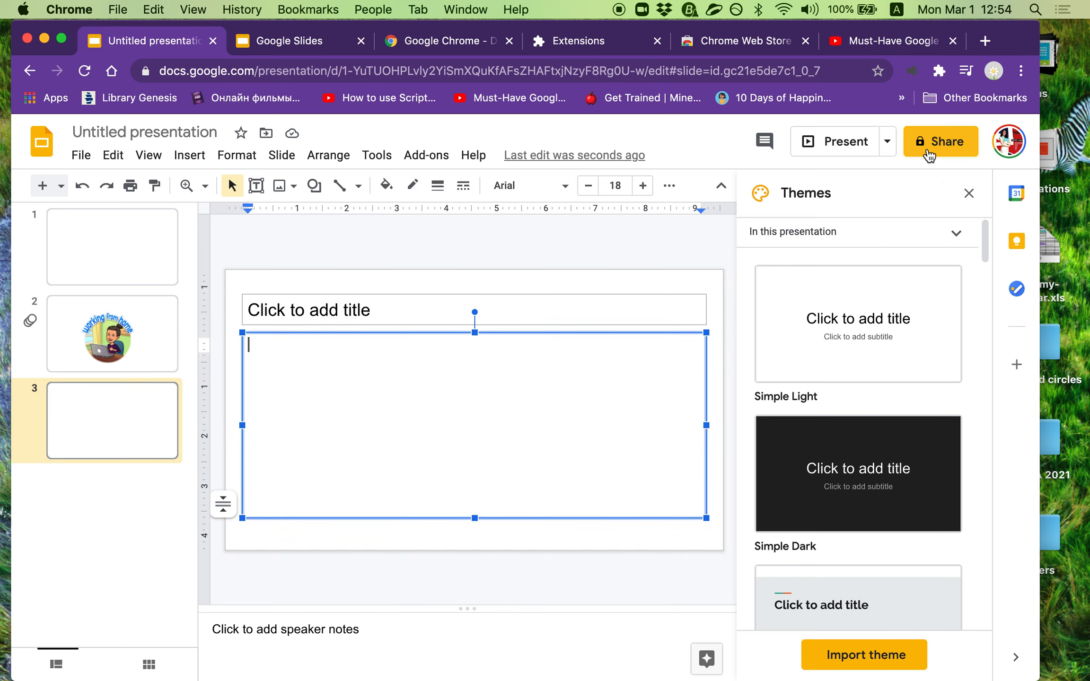
- Open the Bitmoji extension, search its stickers for "dan", and browse the results
{"action": "left_click", "coordinate": [938, 71]}
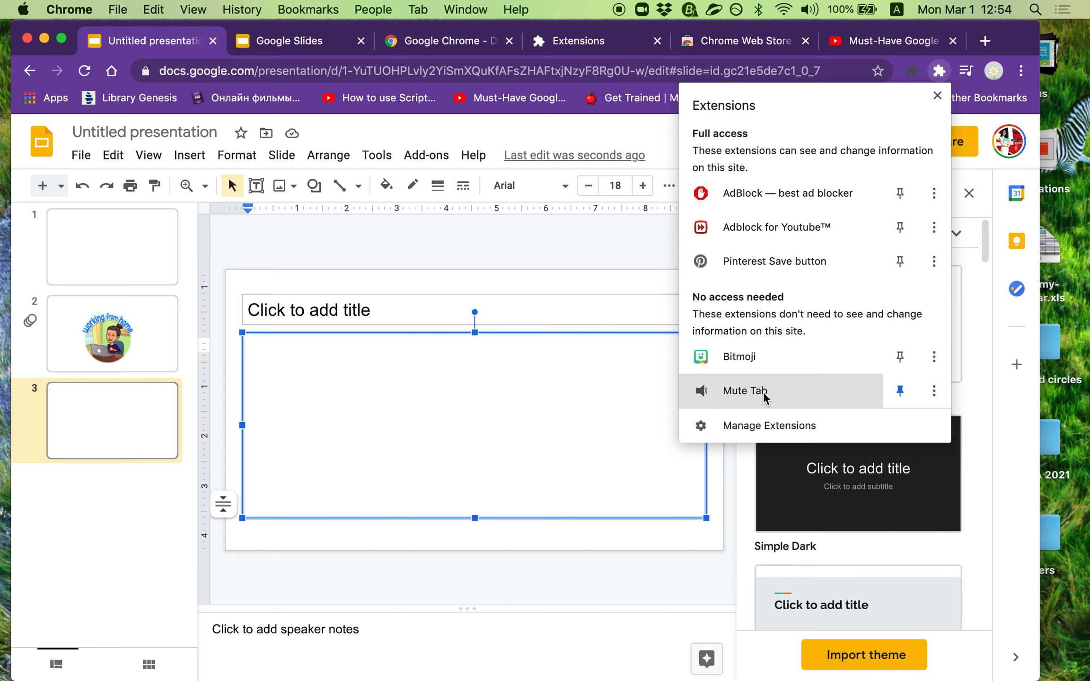
{"action": "left_click", "coordinate": [753, 367]}
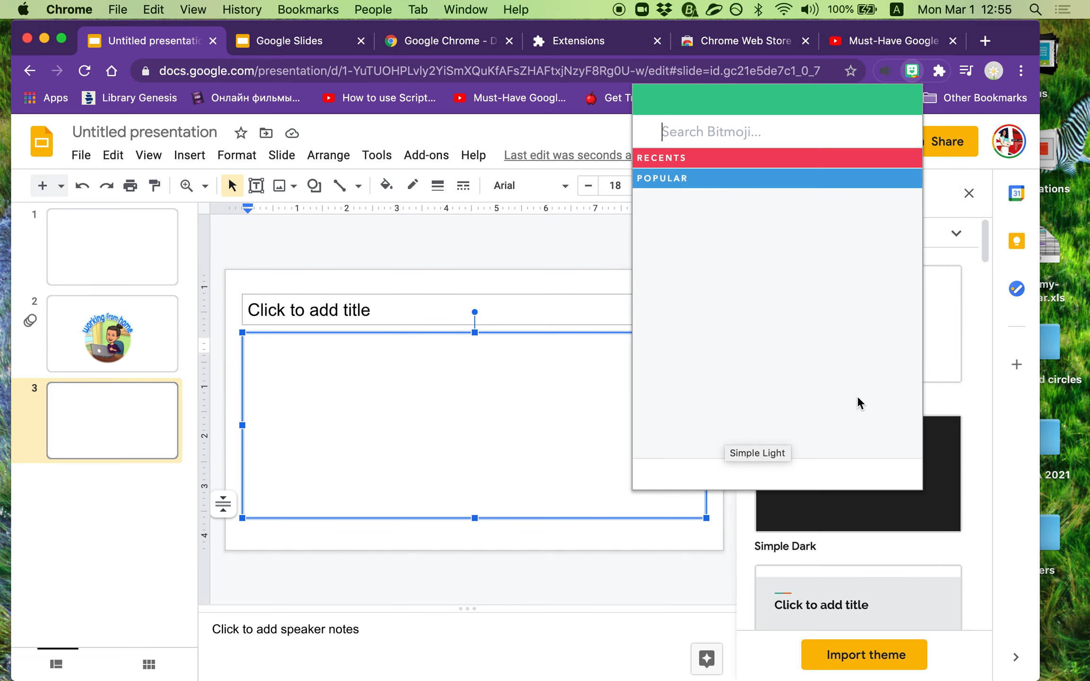
{"action": "left_click", "coordinate": [694, 129]}
{"action": "type", "text": "dan"}
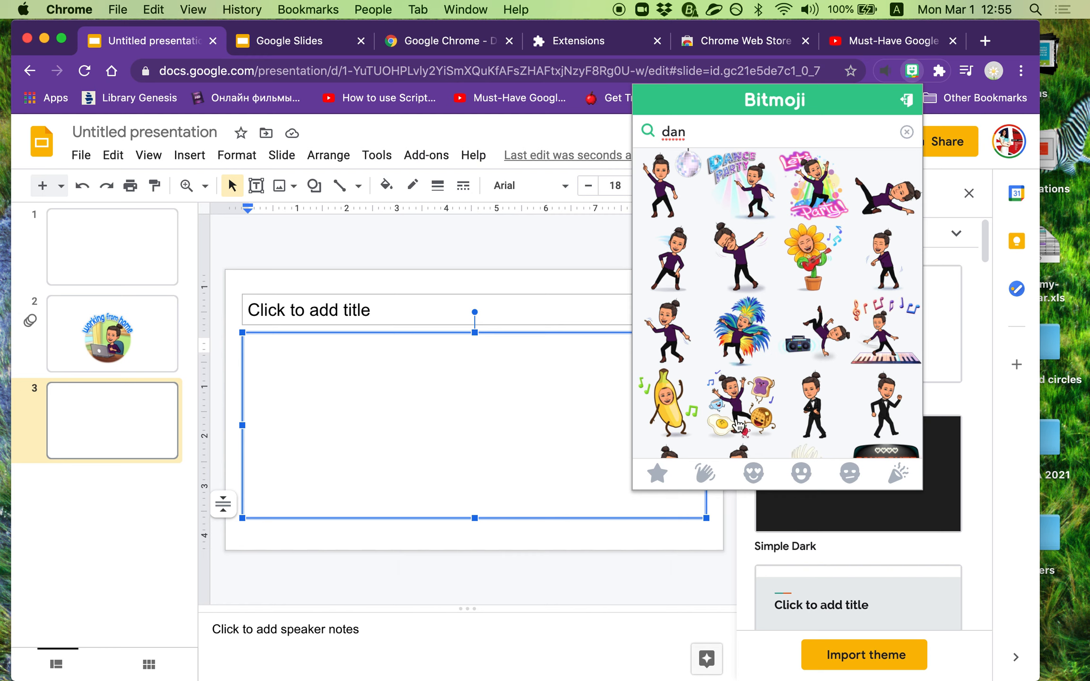
{"action": "scroll", "coordinate": [722, 439], "scroll_direction": "down", "scroll_amount": 2}
{"action": "scroll", "coordinate": [722, 438], "scroll_direction": "down", "scroll_amount": 2}
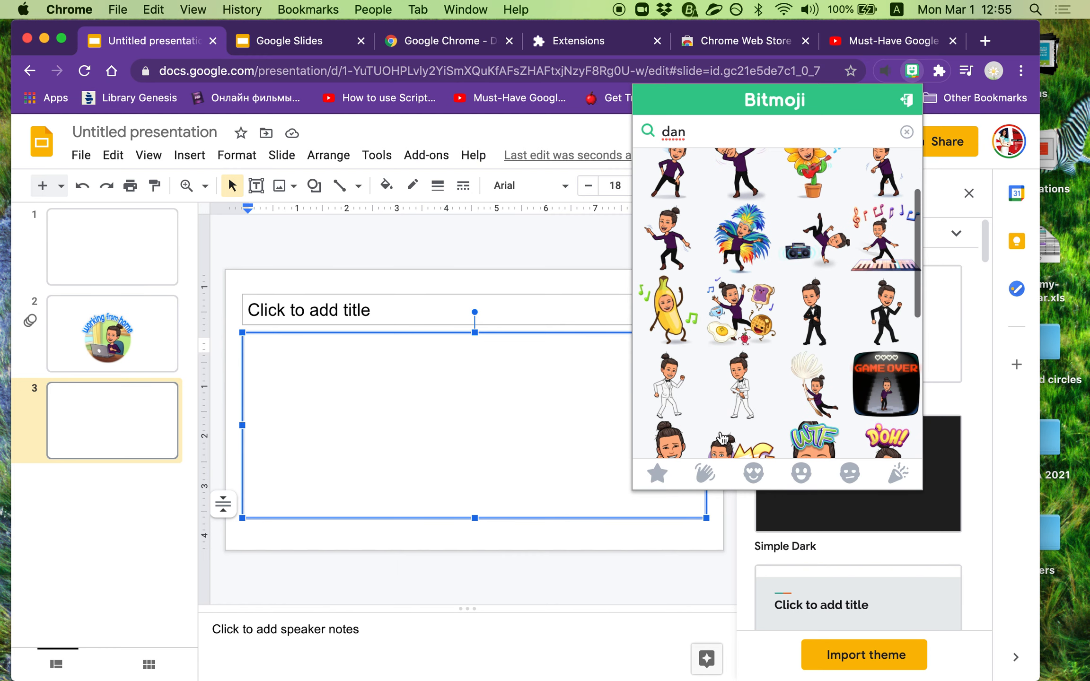
{"action": "scroll", "coordinate": [722, 439], "scroll_direction": "down", "scroll_amount": 8}
{"action": "scroll", "coordinate": [723, 439], "scroll_direction": "down", "scroll_amount": 6}
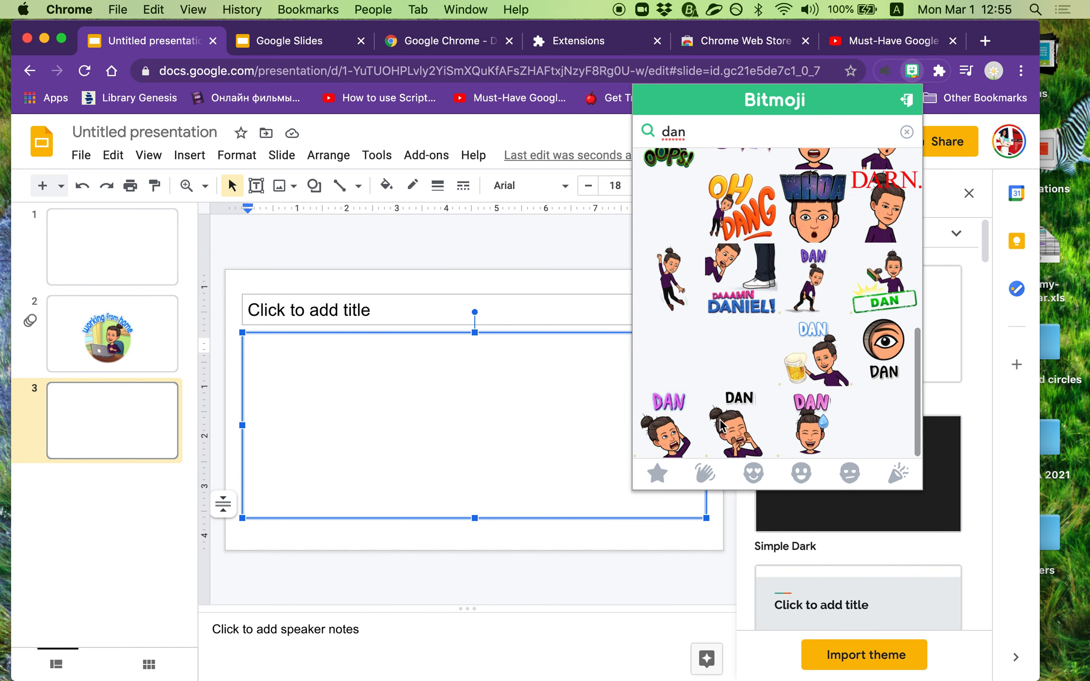
- Insert the "Dance Party" Bitmoji sticker on slide 3 and move it up over the body area, left of center
{"action": "scroll", "coordinate": [747, 294], "scroll_direction": "up", "scroll_amount": 18}
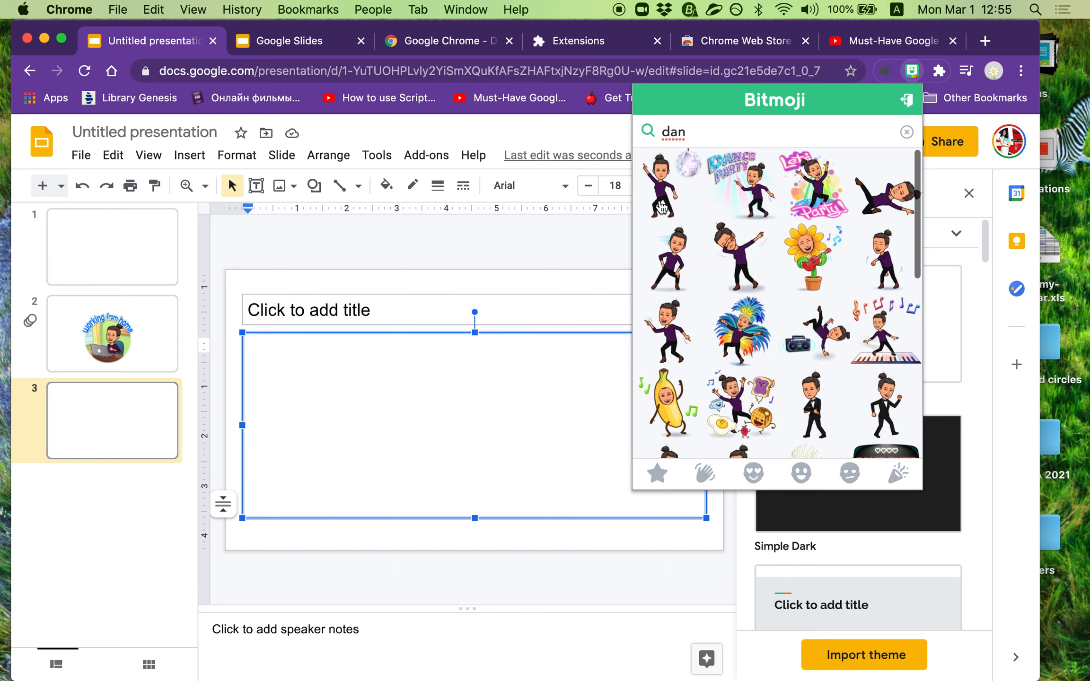
{"action": "left_click_drag", "start_coordinate": [745, 198], "coordinate": [364, 416]}
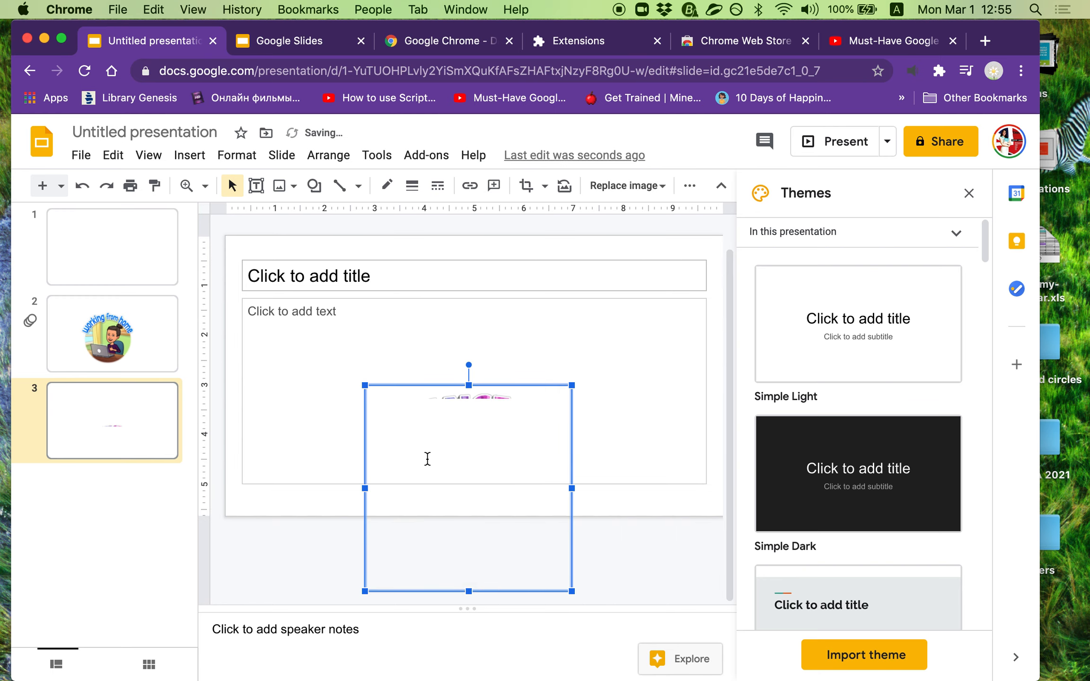
{"action": "left_click_drag", "start_coordinate": [429, 384], "coordinate": [360, 284]}
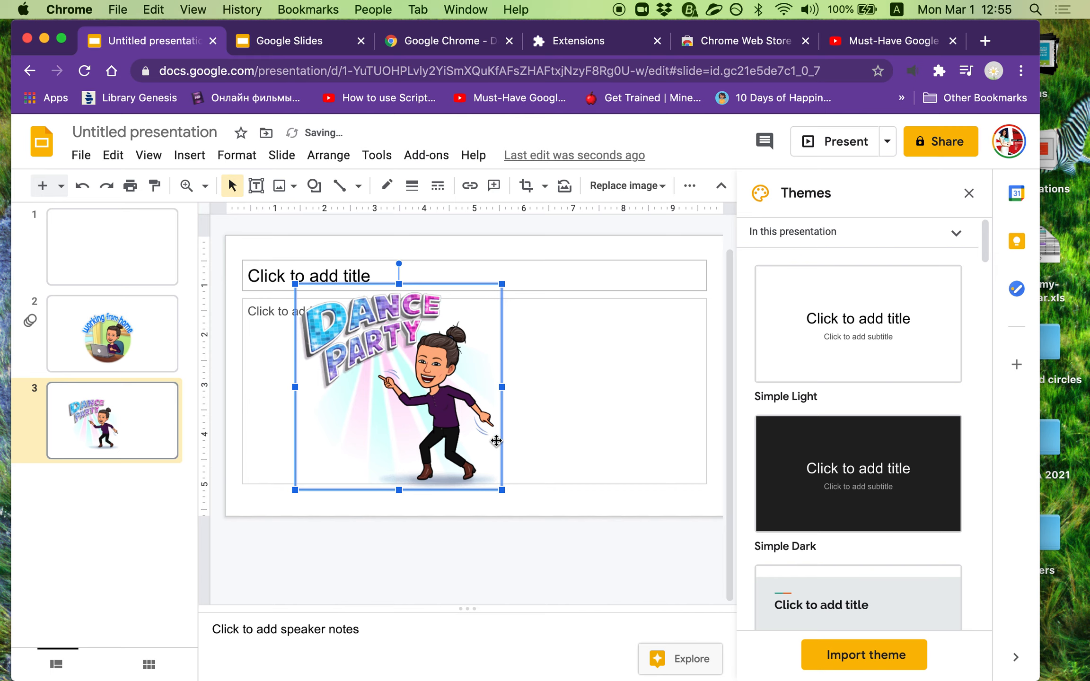
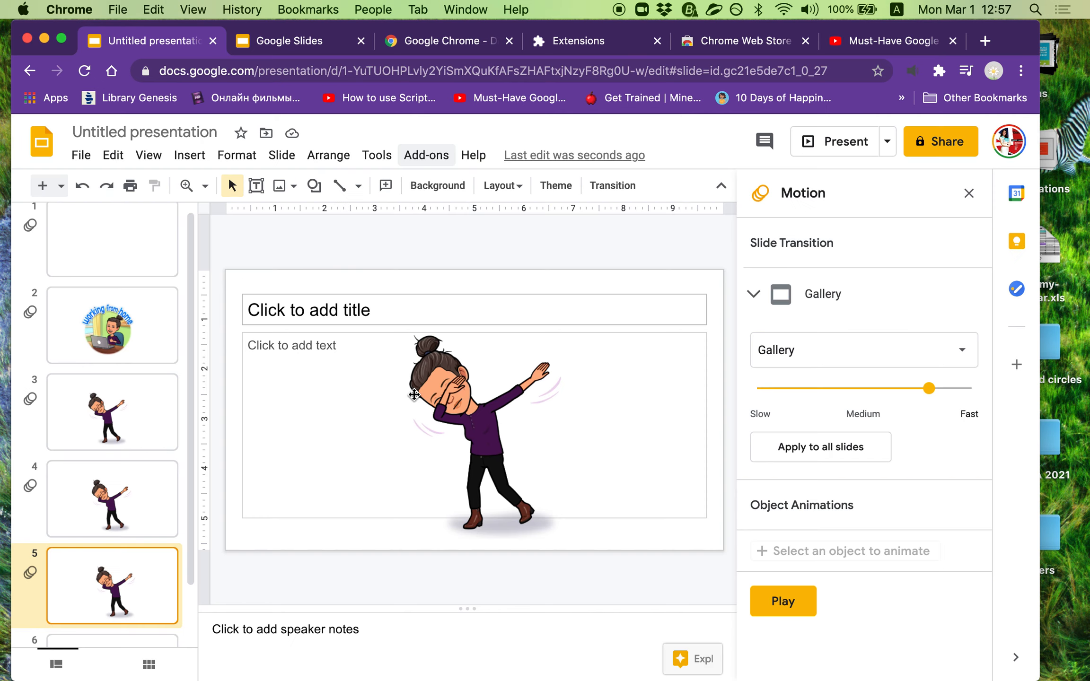
- Set the slide transition of slide 3 to None
{"action": "left_click", "coordinate": [116, 415]}
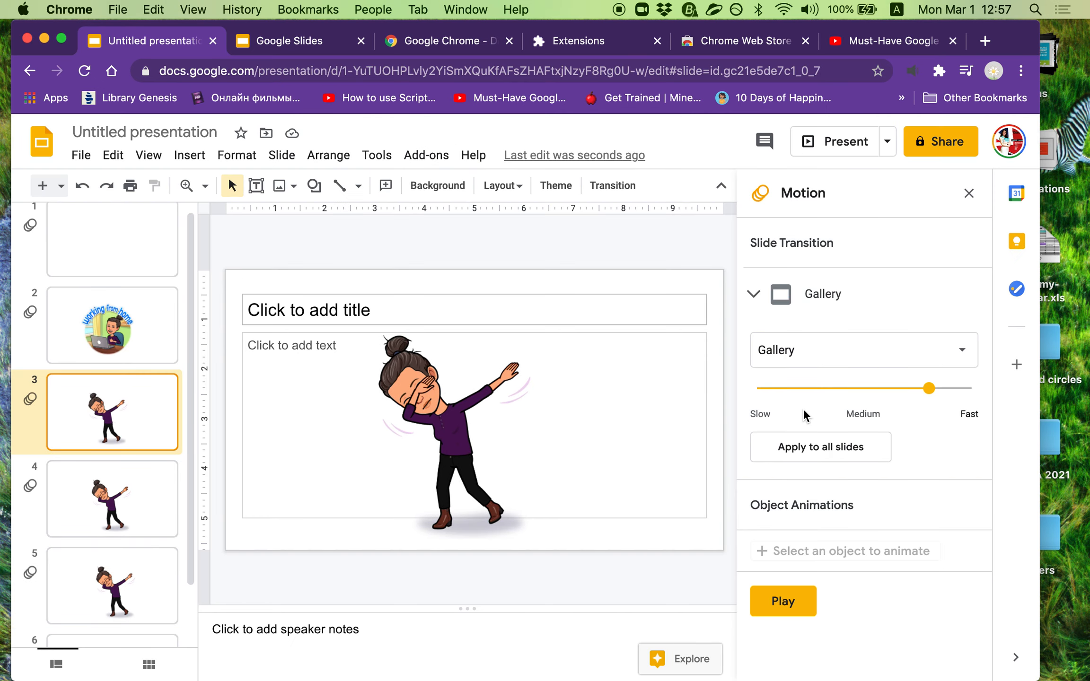
{"action": "left_click", "coordinate": [779, 294]}
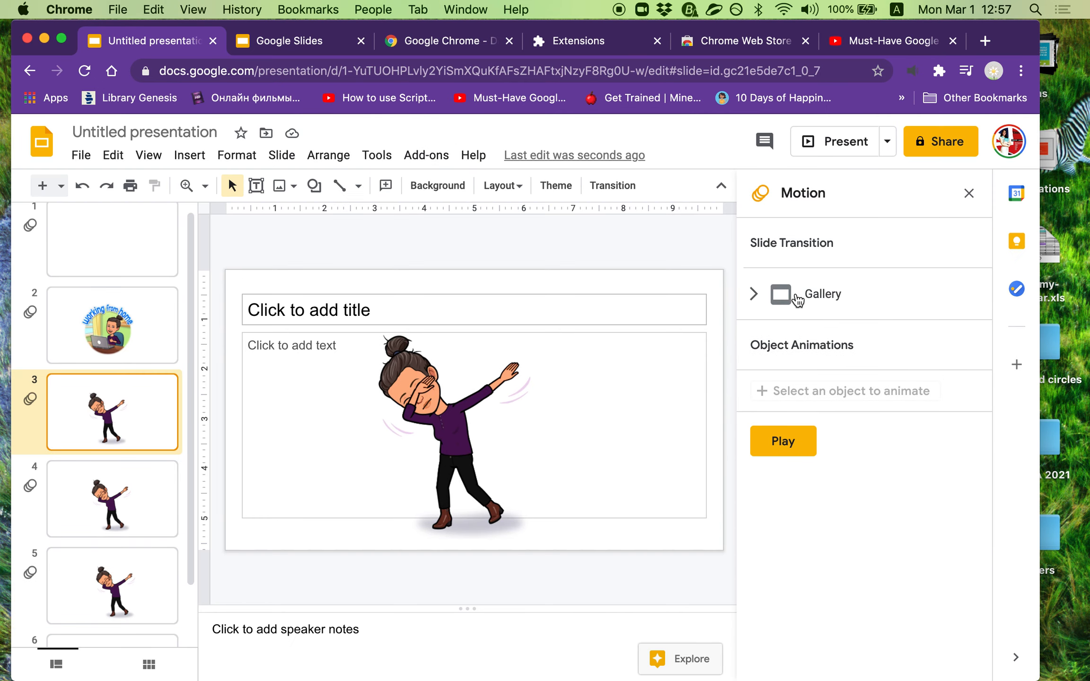
{"action": "left_click", "coordinate": [779, 294]}
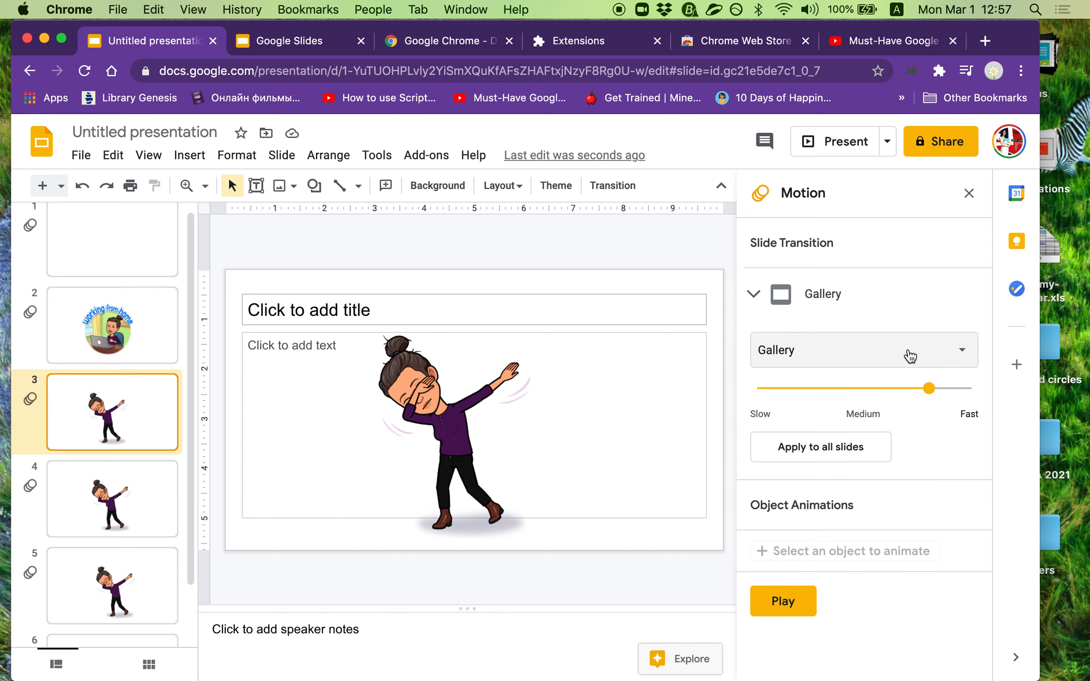
{"action": "left_click", "coordinate": [908, 355]}
{"action": "left_click", "coordinate": [815, 383]}
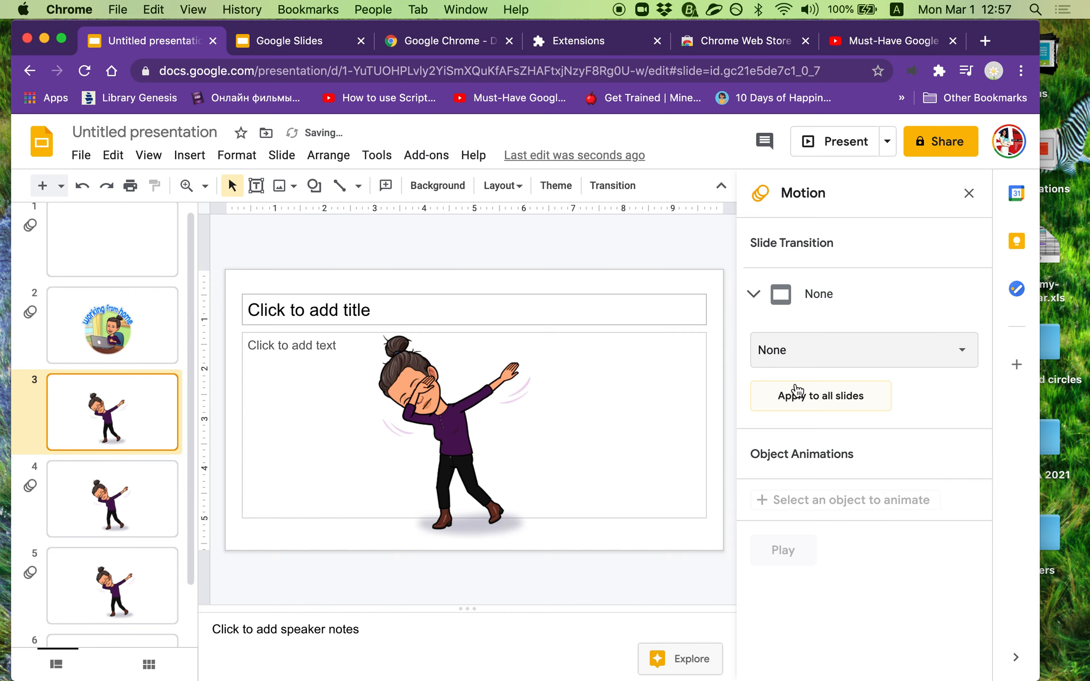
- Remove the Gallery transition from slides 4 and 5 by setting both to None
{"action": "left_click", "coordinate": [97, 492]}
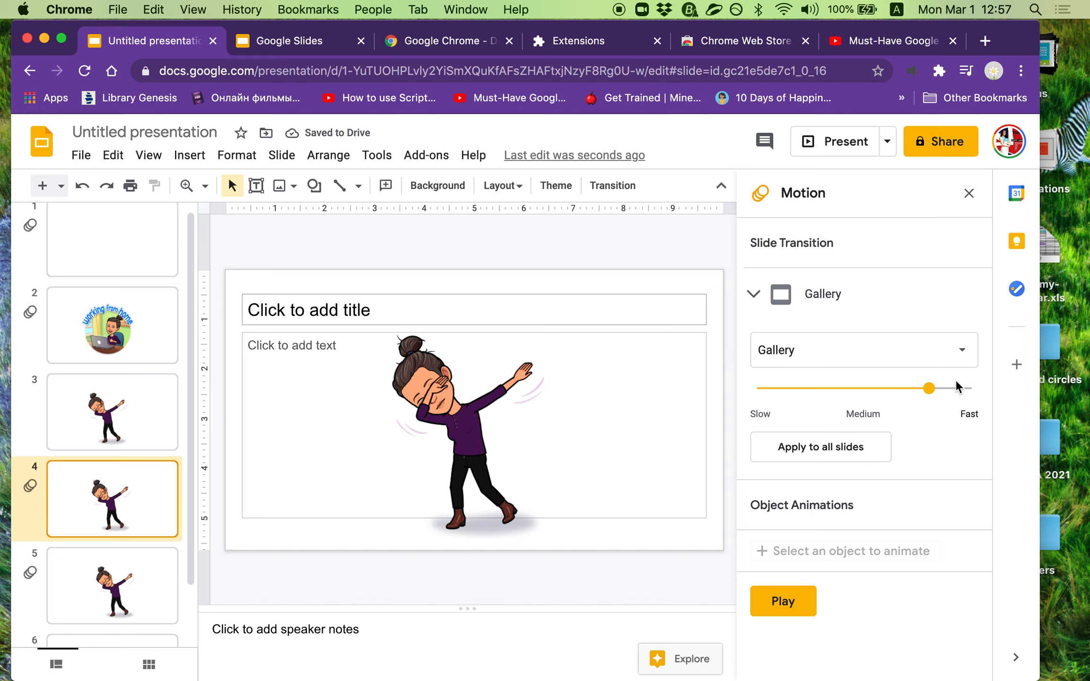
{"action": "left_click", "coordinate": [851, 341]}
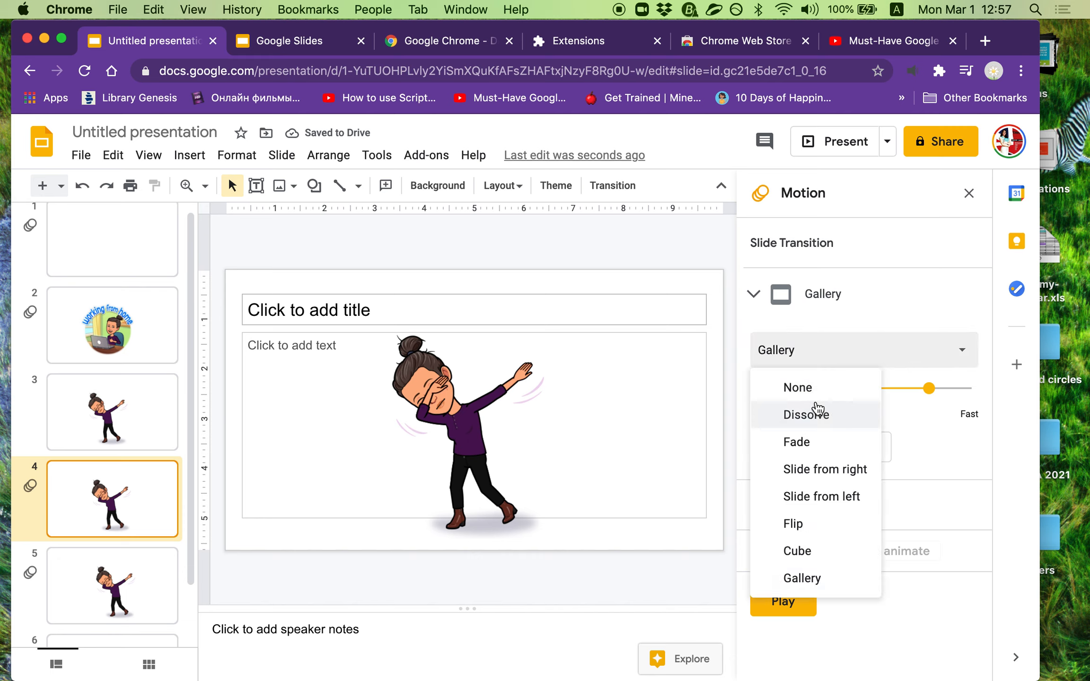
{"action": "left_click", "coordinate": [797, 387]}
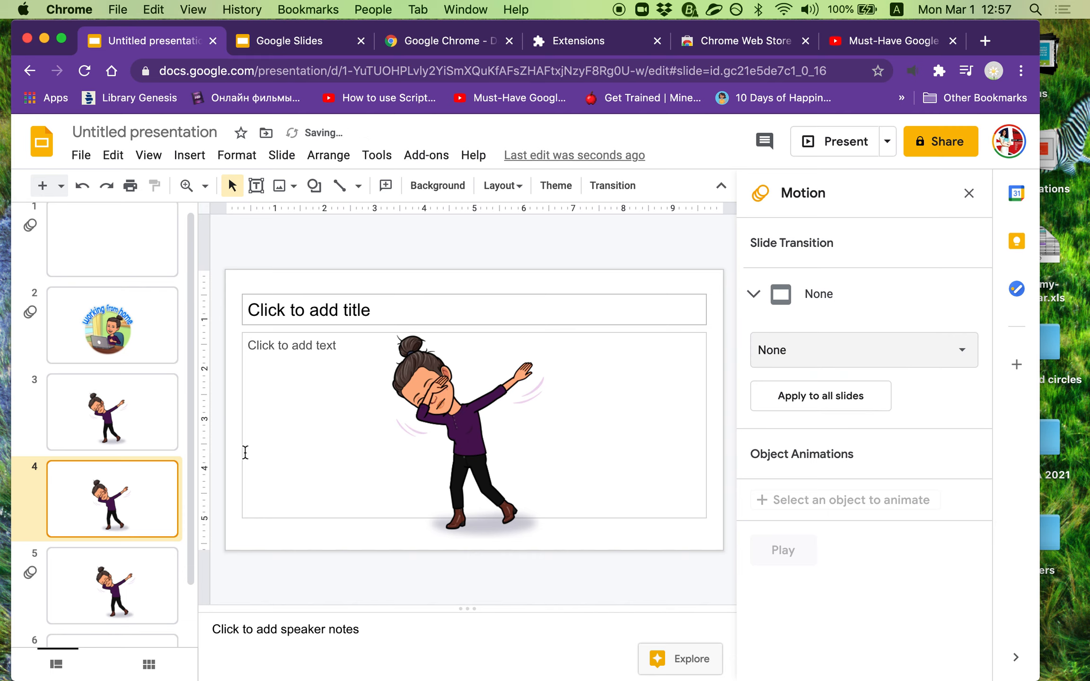
{"action": "left_click", "coordinate": [92, 592]}
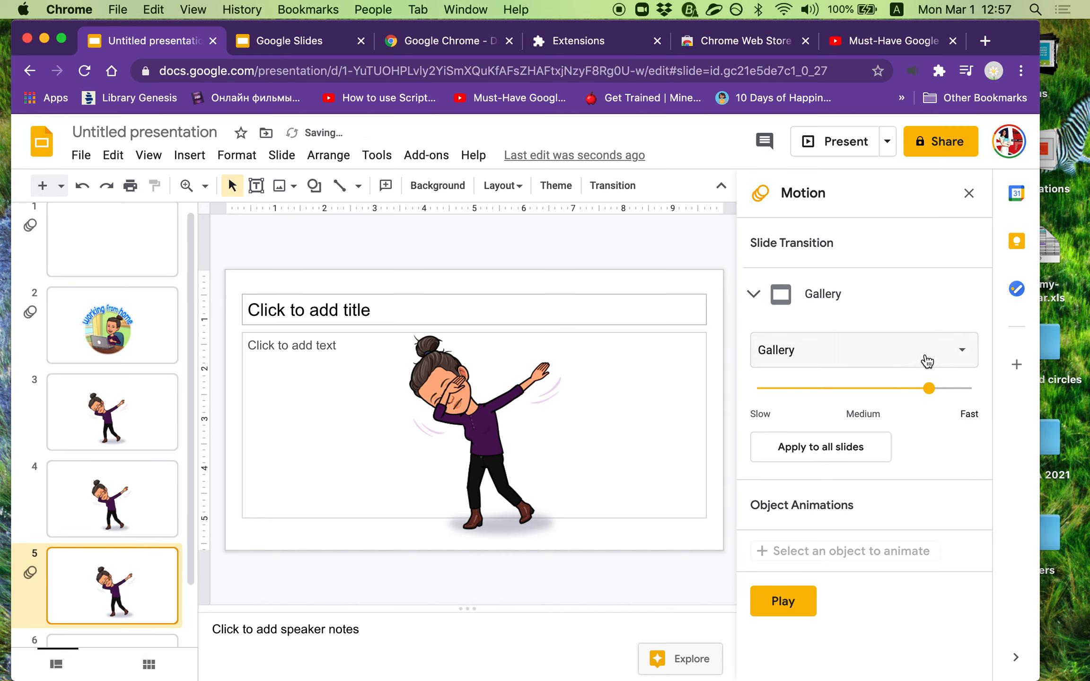
{"action": "left_click", "coordinate": [924, 358]}
{"action": "left_click", "coordinate": [824, 390]}
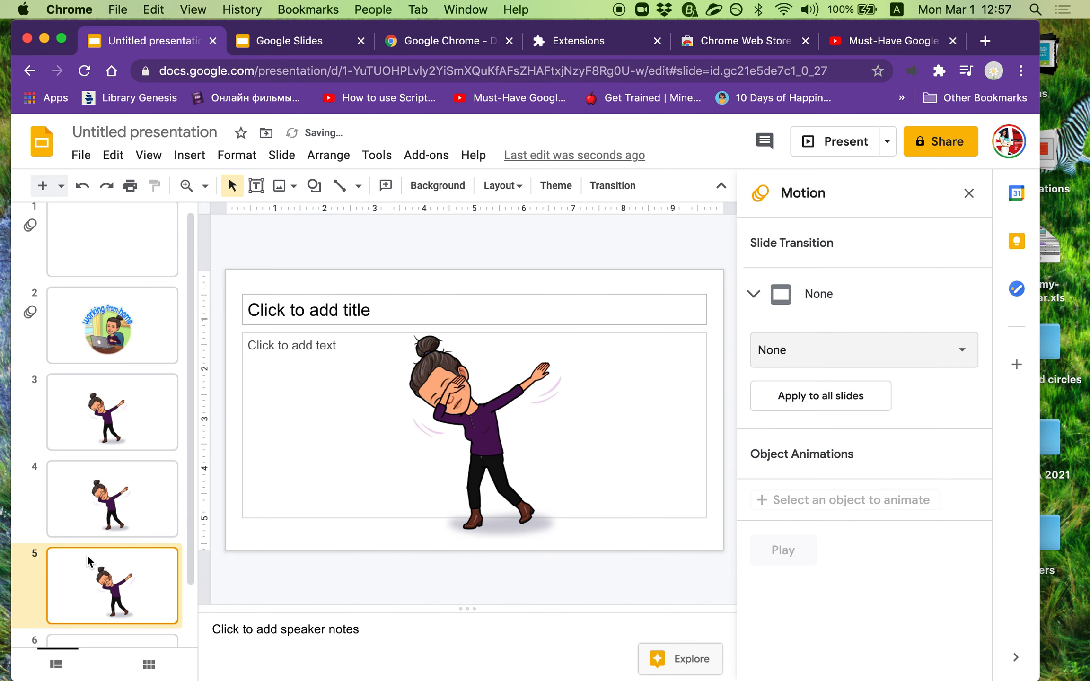
- Duplicate slide 5 and move the dancing sticker on the new slide 6 slightly to the right
{"action": "scroll", "coordinate": [99, 584], "scroll_direction": "down", "scroll_amount": 3}
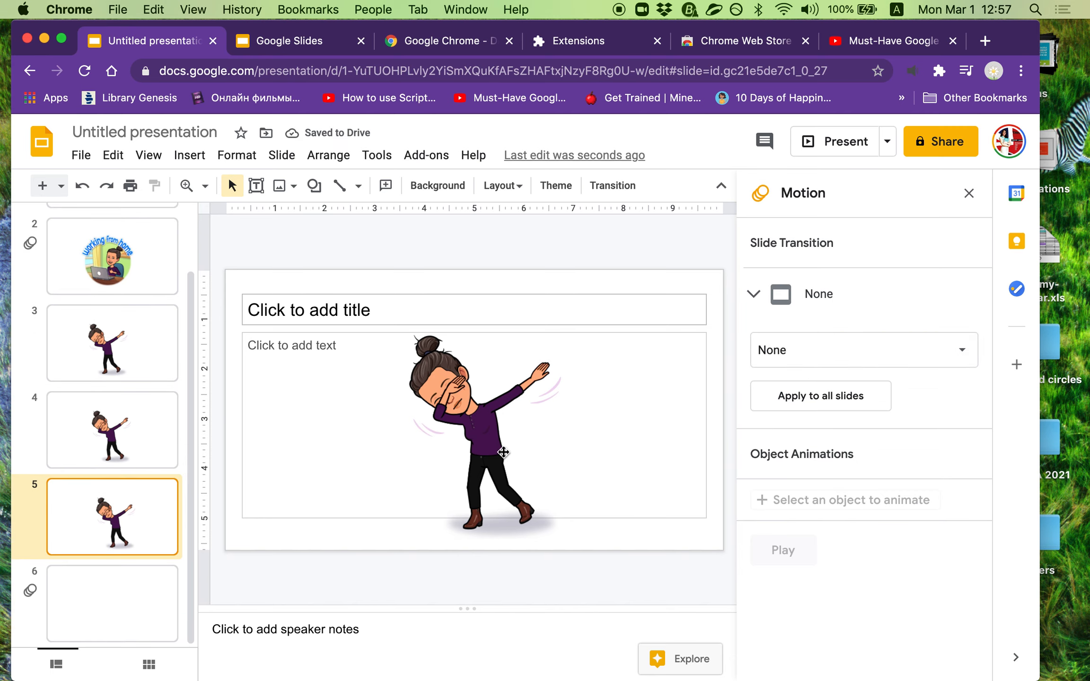
{"action": "left_click", "coordinate": [517, 434]}
{"action": "left_click", "coordinate": [162, 499]}
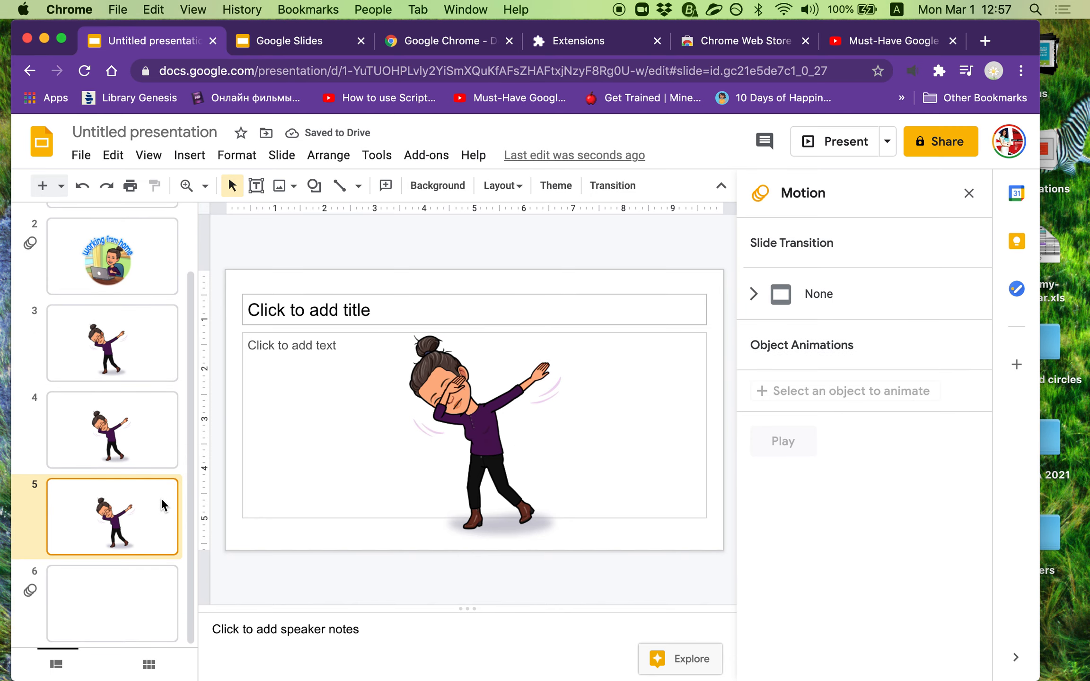
{"action": "right_click", "coordinate": [162, 500]}
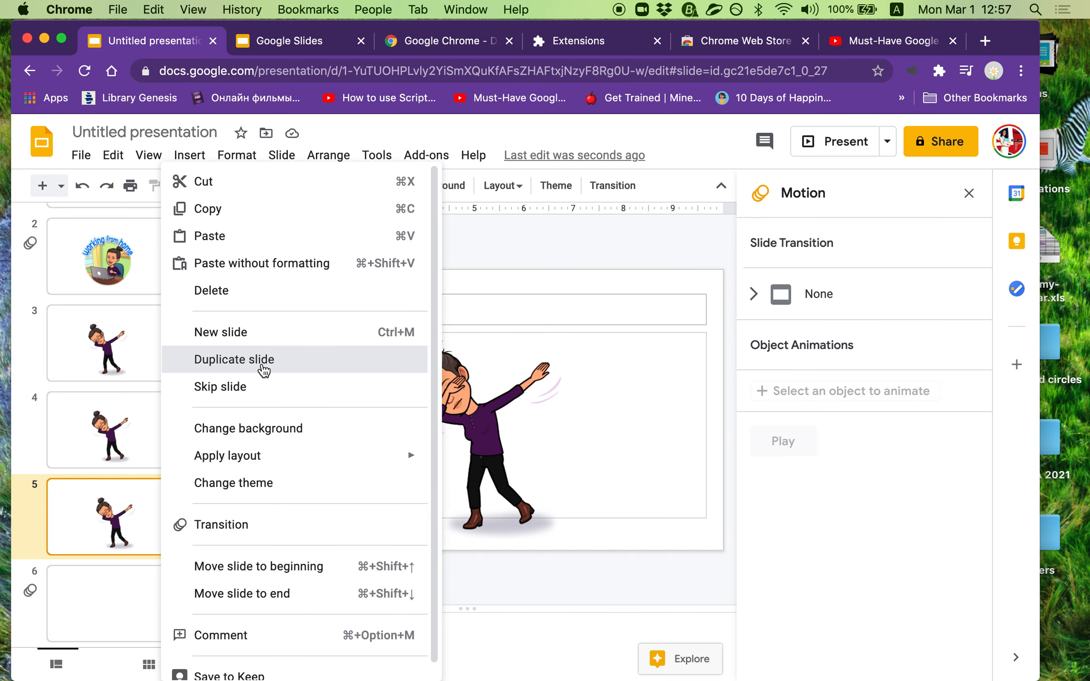
{"action": "left_click", "coordinate": [264, 371]}
{"action": "left_click", "coordinate": [164, 639]}
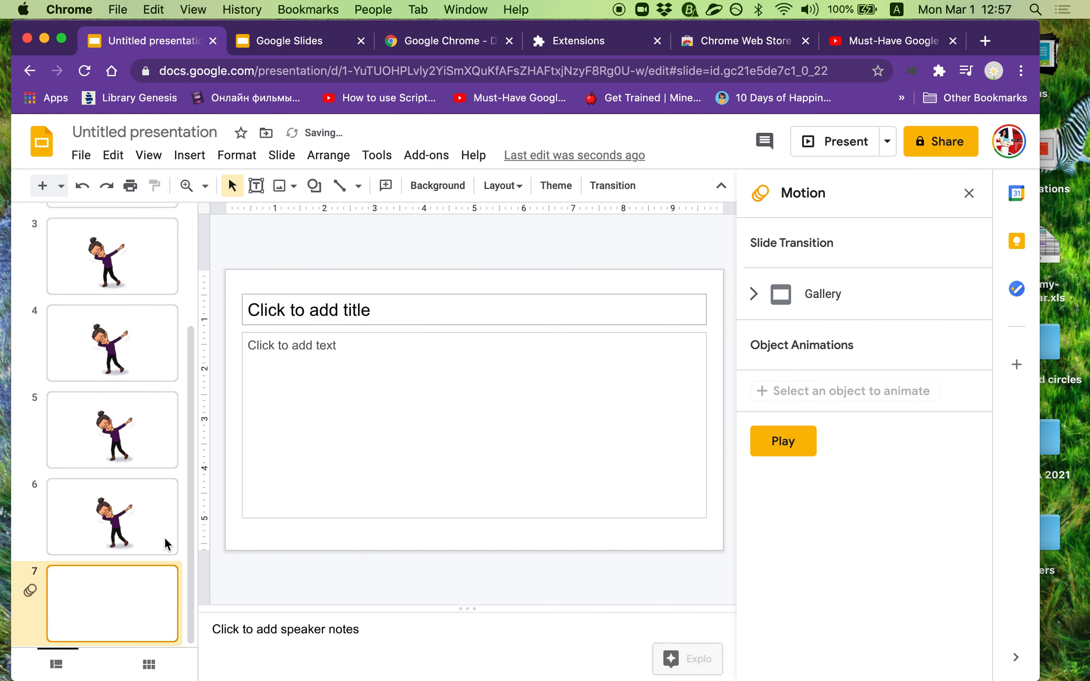
{"action": "left_click", "coordinate": [118, 497]}
{"action": "left_click_drag", "start_coordinate": [462, 415], "coordinate": [500, 416]}
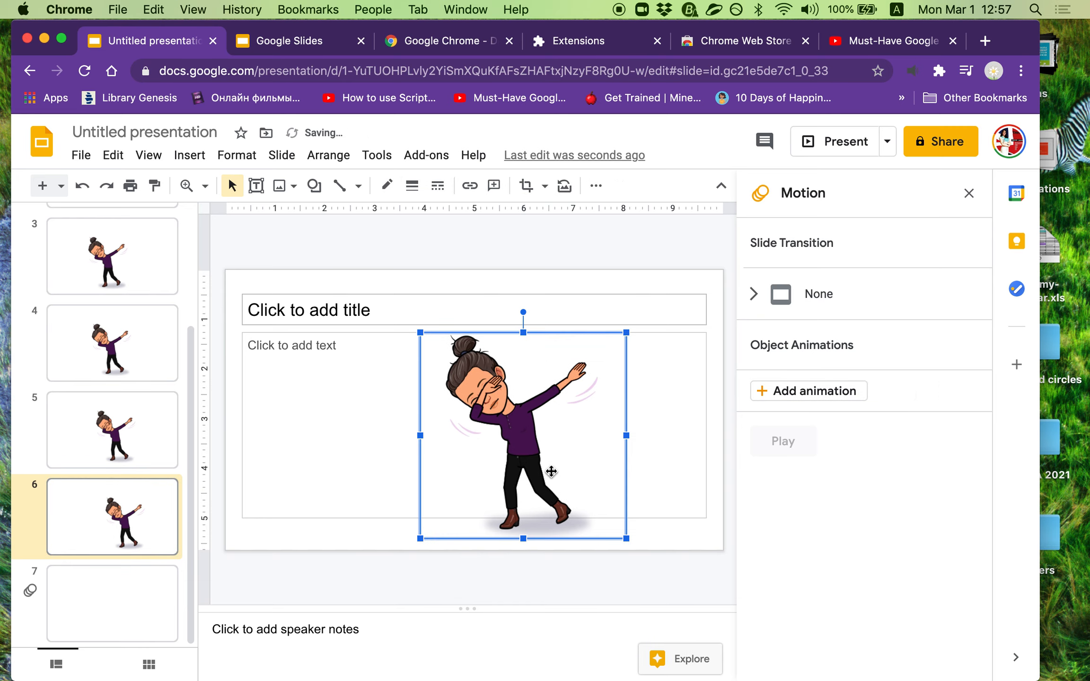
- Set the Zoom in animation of the "working from home" sticker on slide 2 to start After previous
{"action": "left_click", "coordinate": [135, 277]}
{"action": "scroll", "coordinate": [134, 275], "scroll_direction": "up", "scroll_amount": 3}
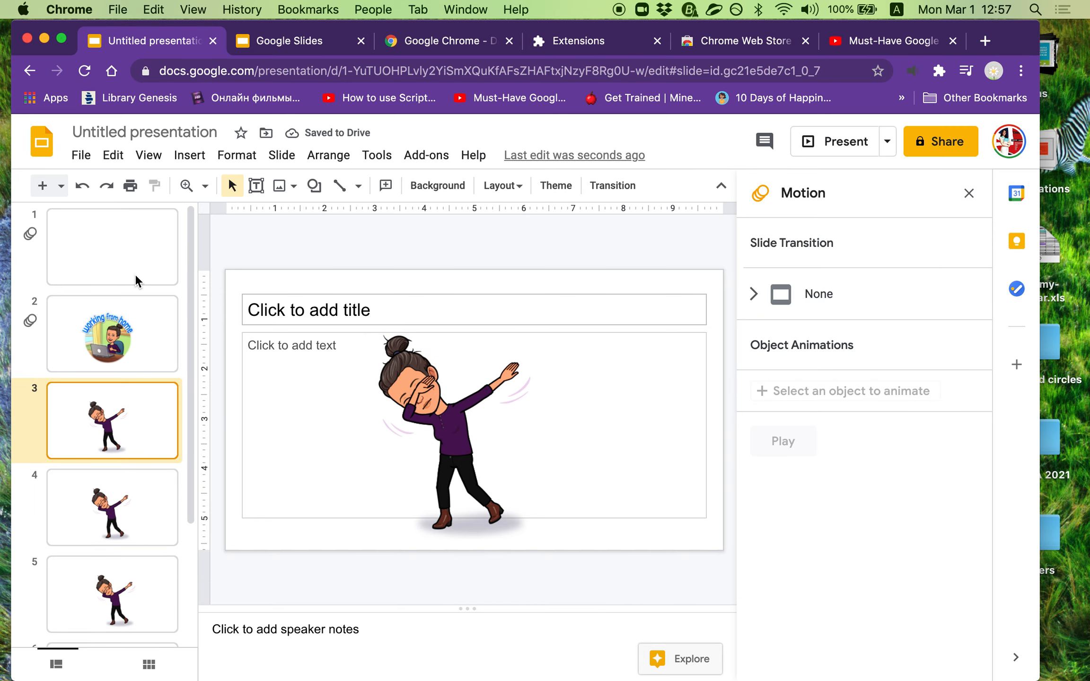
{"action": "left_click", "coordinate": [135, 309]}
{"action": "right_click", "coordinate": [135, 309]}
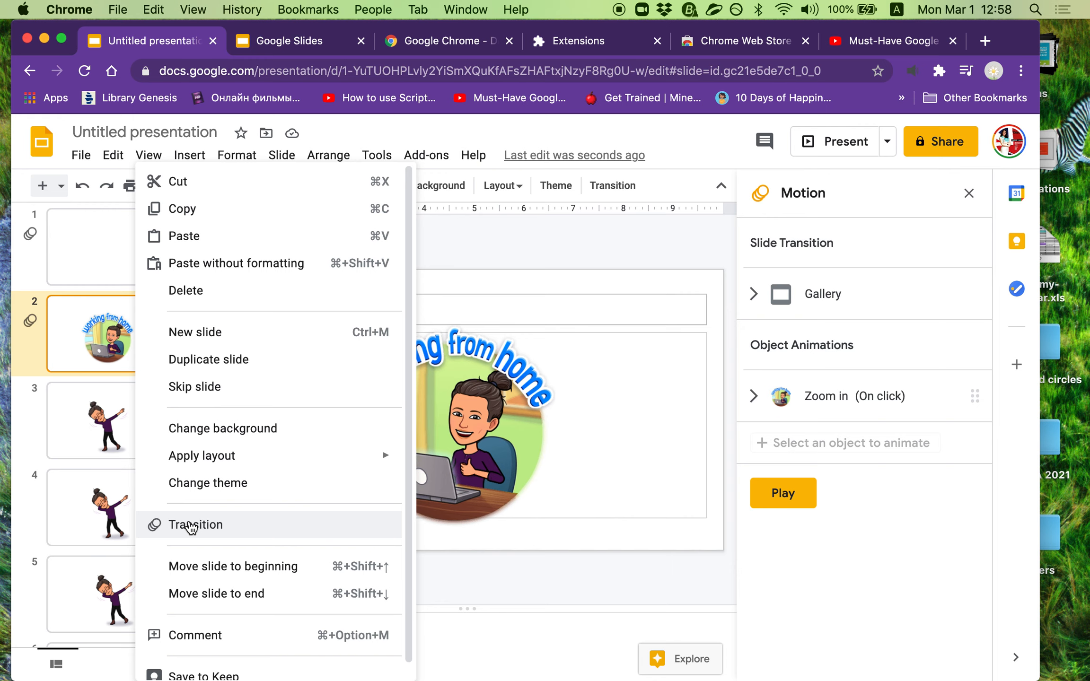
{"action": "left_click", "coordinate": [191, 525]}
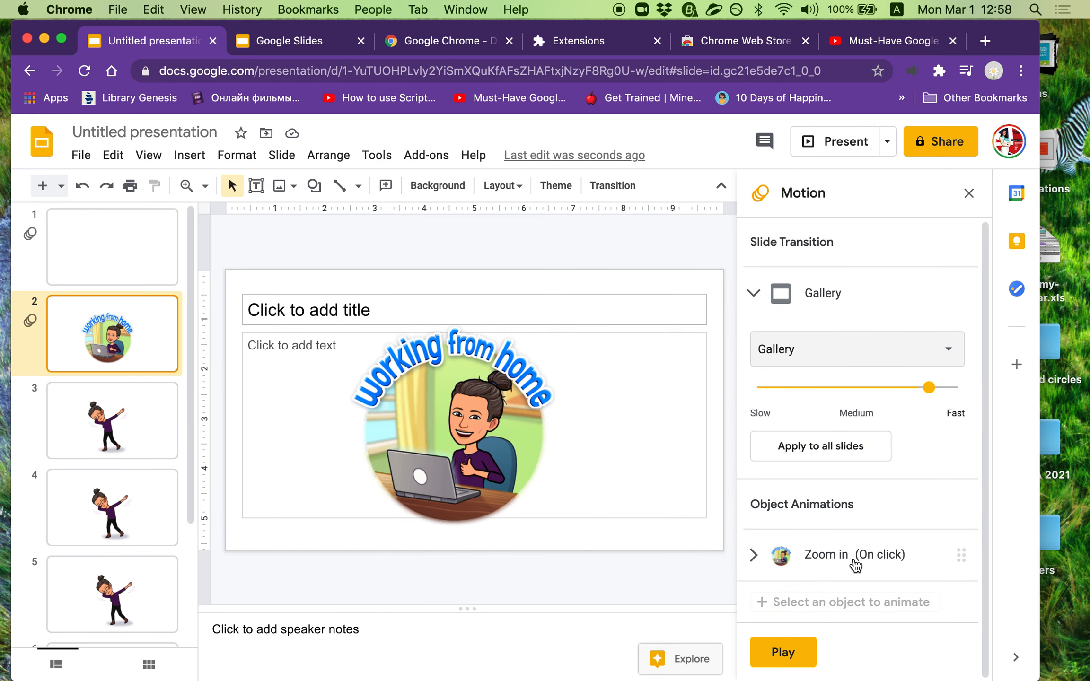
{"action": "left_click", "coordinate": [893, 560]}
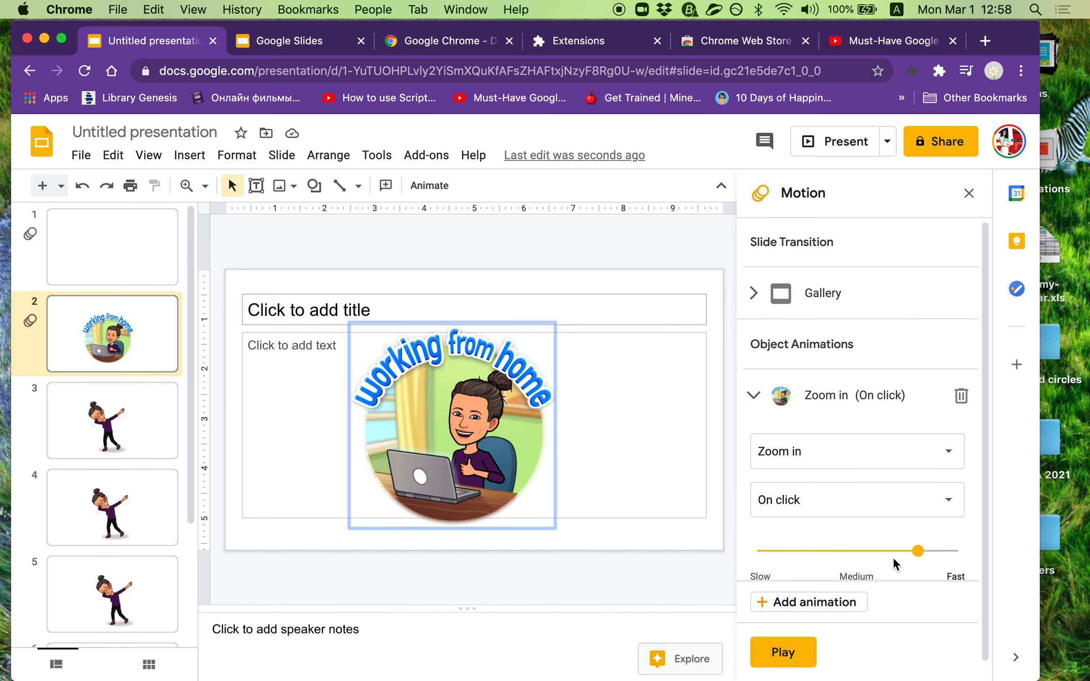
{"action": "left_click", "coordinate": [934, 482]}
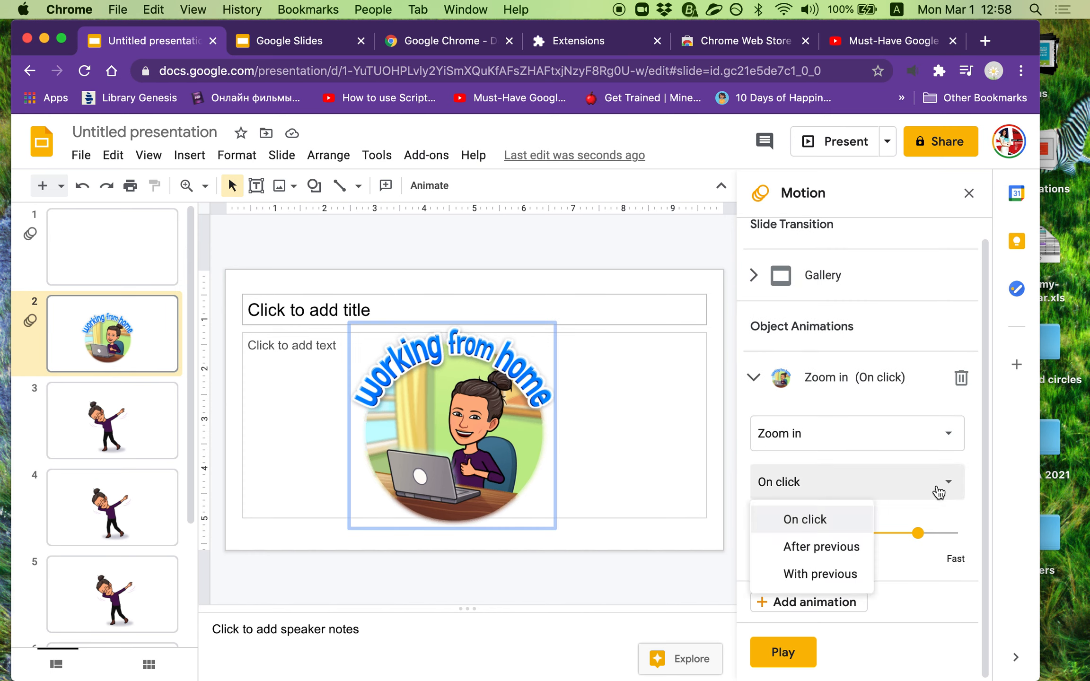
{"action": "left_click", "coordinate": [835, 549]}
- Apply slide 3's None transition to all slides in the presentation
{"action": "left_click", "coordinate": [90, 515]}
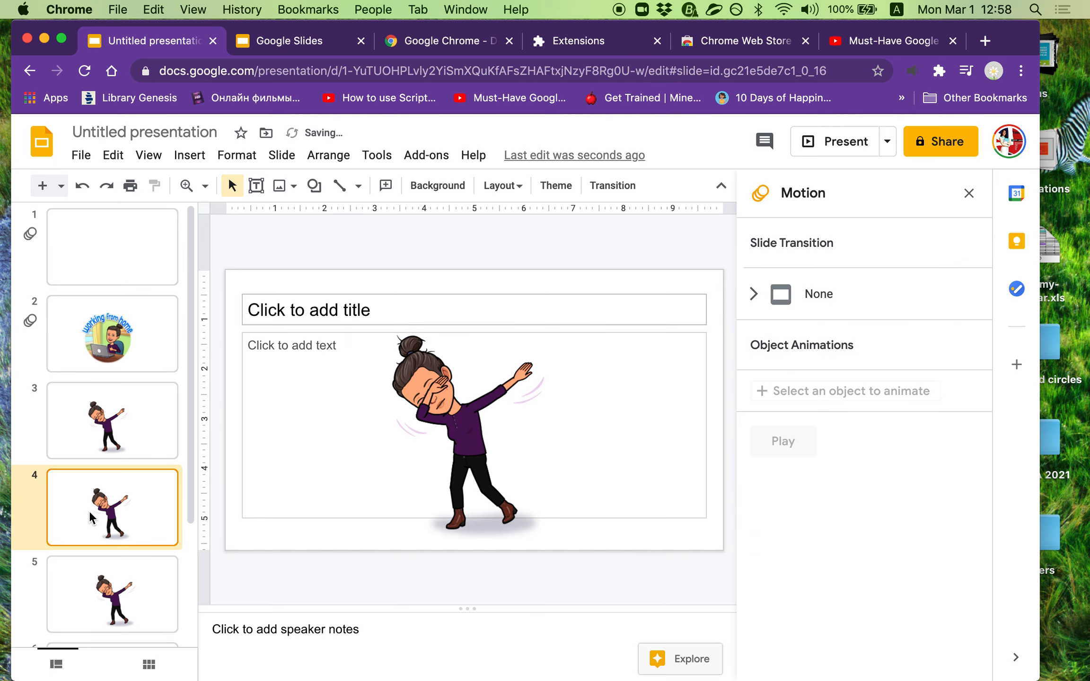
{"action": "left_click", "coordinate": [124, 412]}
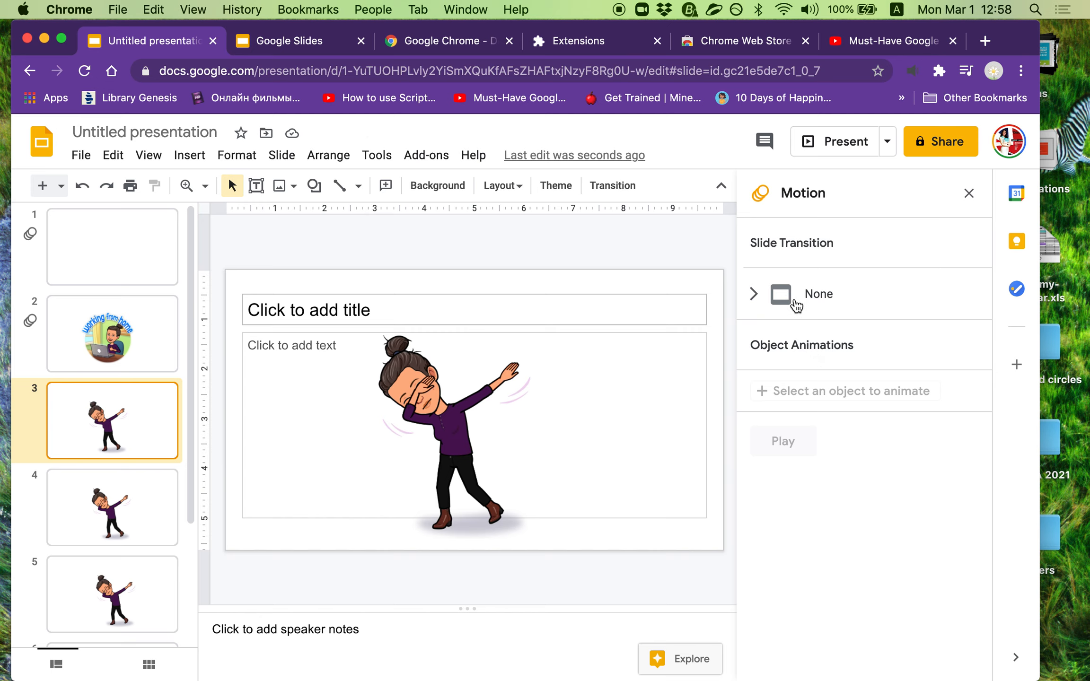
{"action": "left_click", "coordinate": [795, 303]}
{"action": "left_click", "coordinate": [895, 342]}
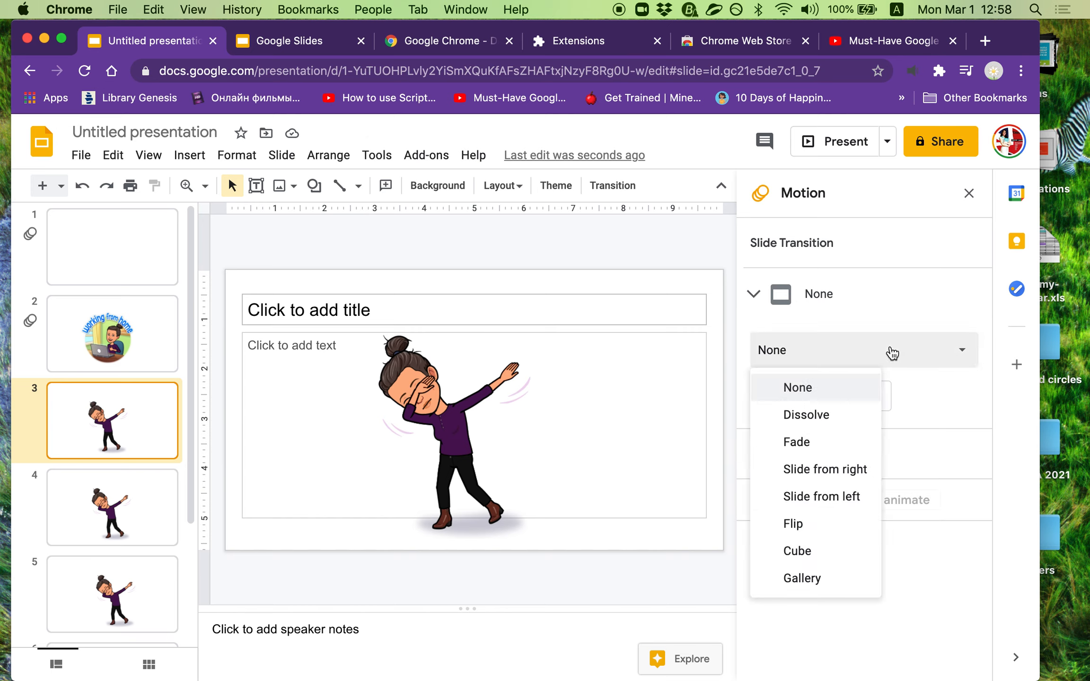
{"action": "left_click", "coordinate": [840, 387]}
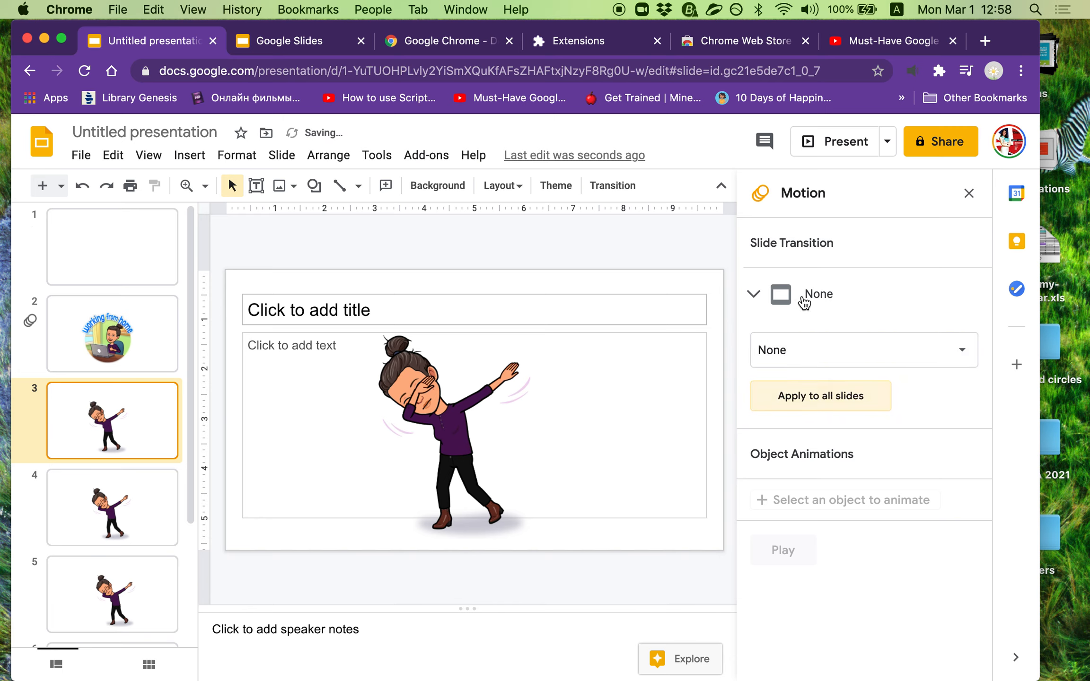
{"action": "left_click", "coordinate": [153, 339]}
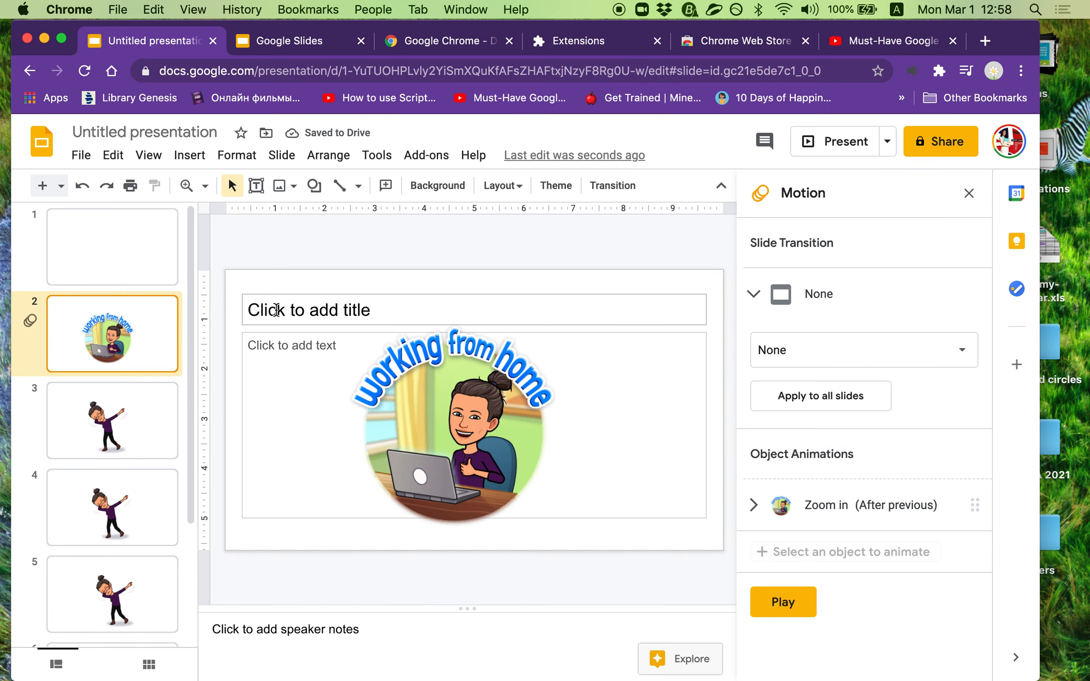
{"action": "left_click", "coordinate": [287, 155]}
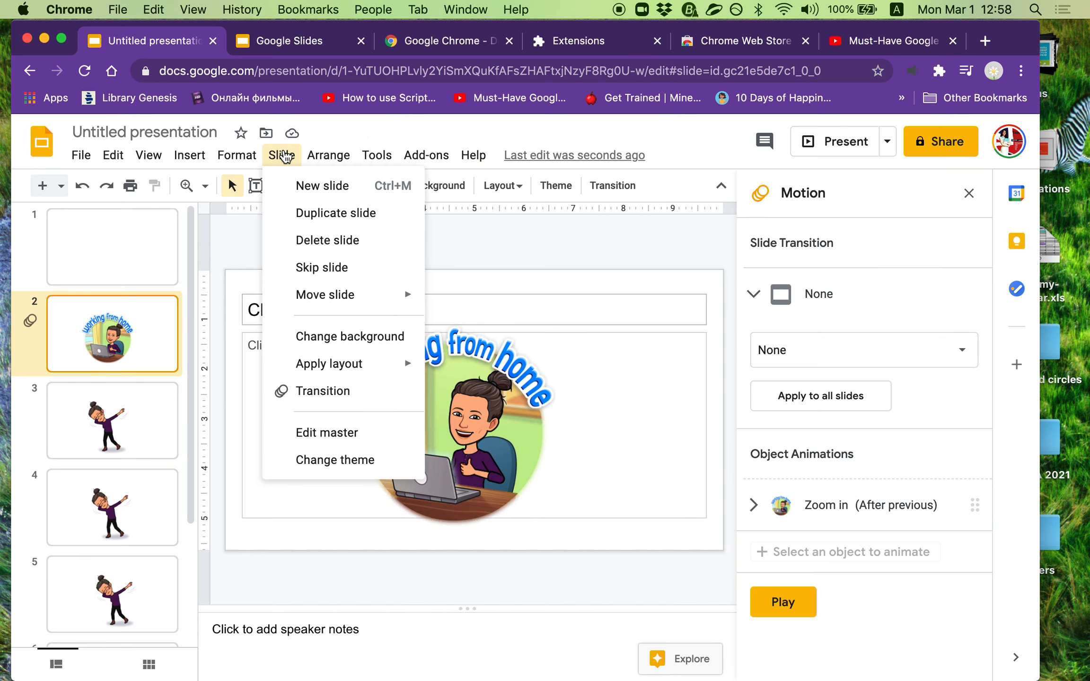
{"action": "mouse_move", "coordinate": [357, 308]}
{"action": "left_click", "coordinate": [663, 332]}
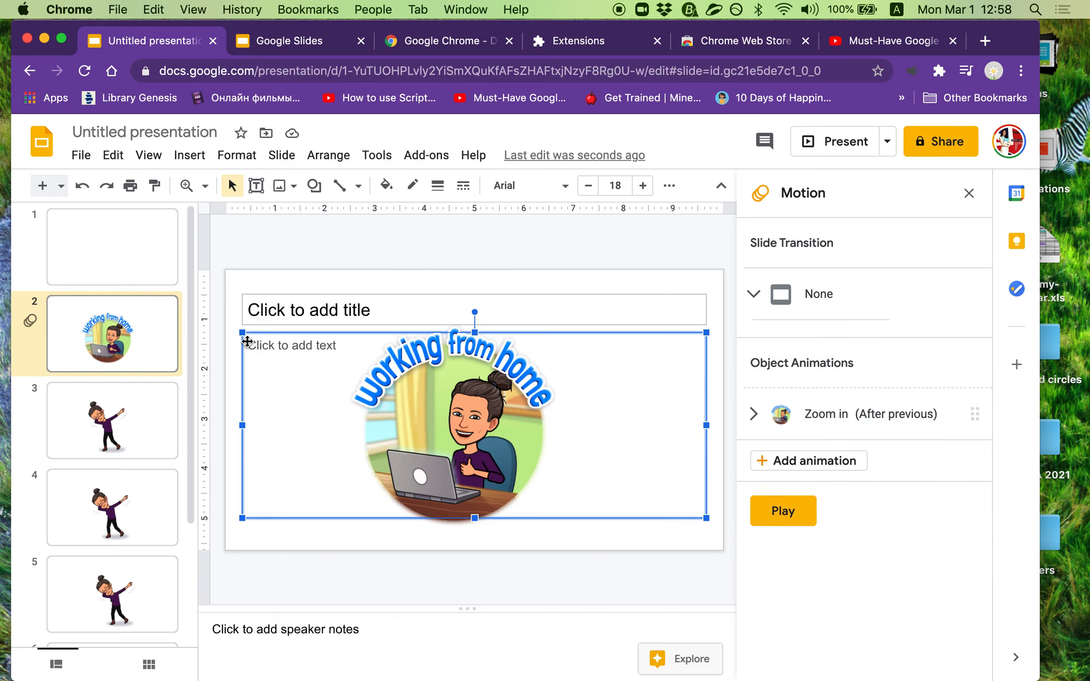
- Present from slide 2, advance through the dancing sticker slides to slide 7, and exit the slideshow
{"action": "left_click", "coordinate": [151, 334]}
{"action": "left_click", "coordinate": [847, 151]}
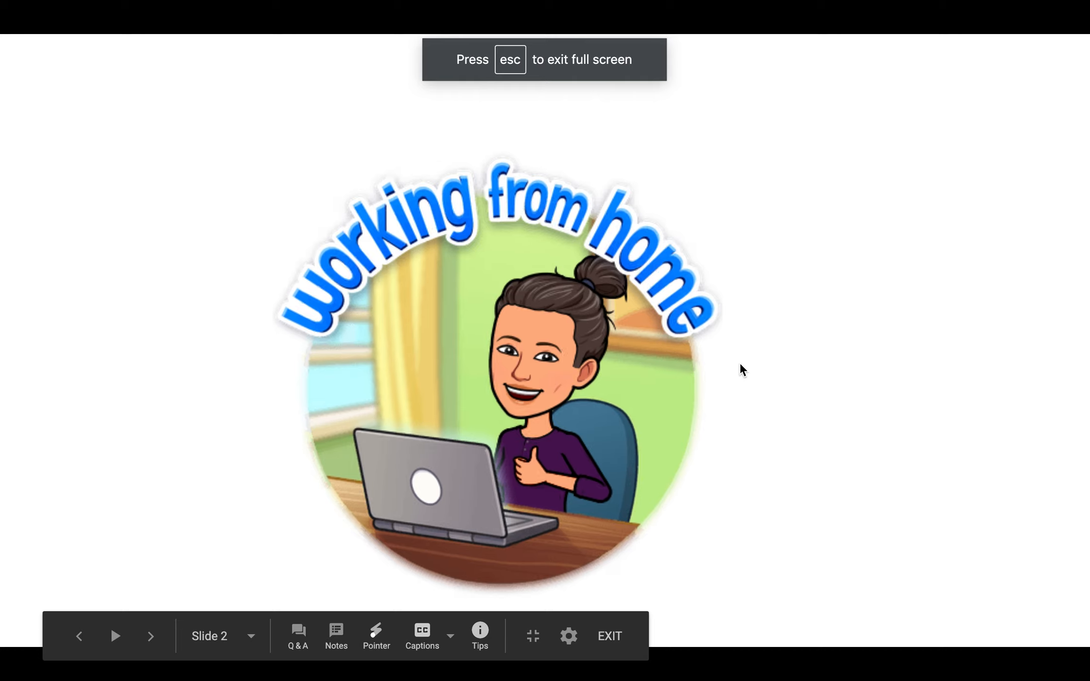
{"action": "left_click", "coordinate": [740, 364]}
{"action": "key", "text": "Right"}
{"action": "key", "text": "Right"}
{"action": "key", "text": "Right"}
{"action": "key", "text": "Right"}
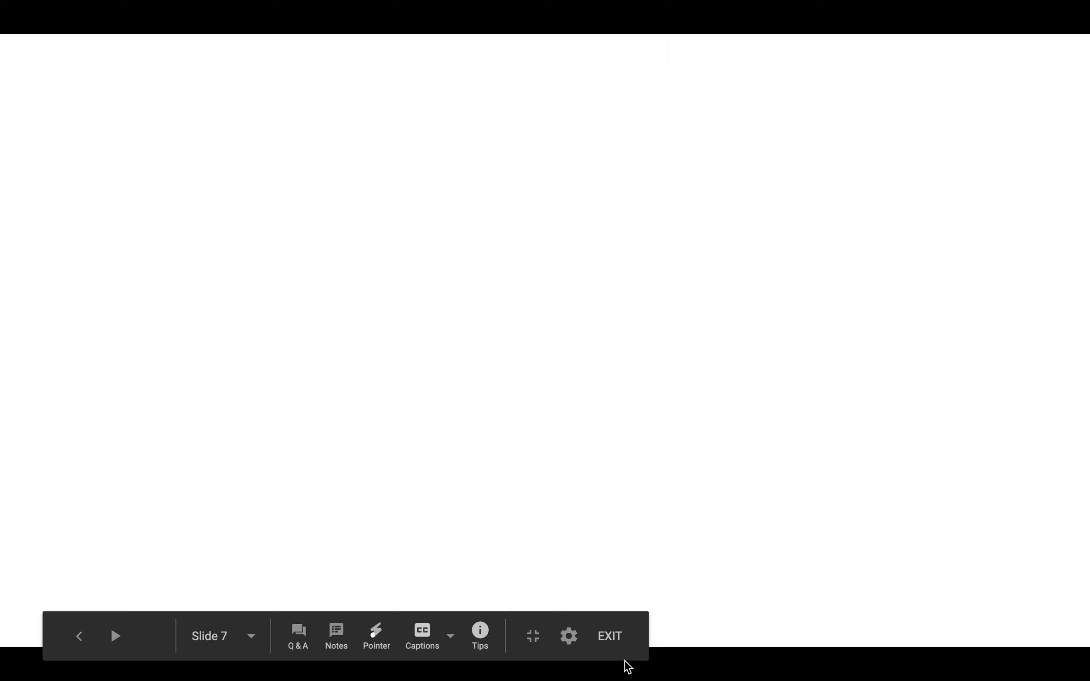
{"action": "left_click", "coordinate": [623, 643]}
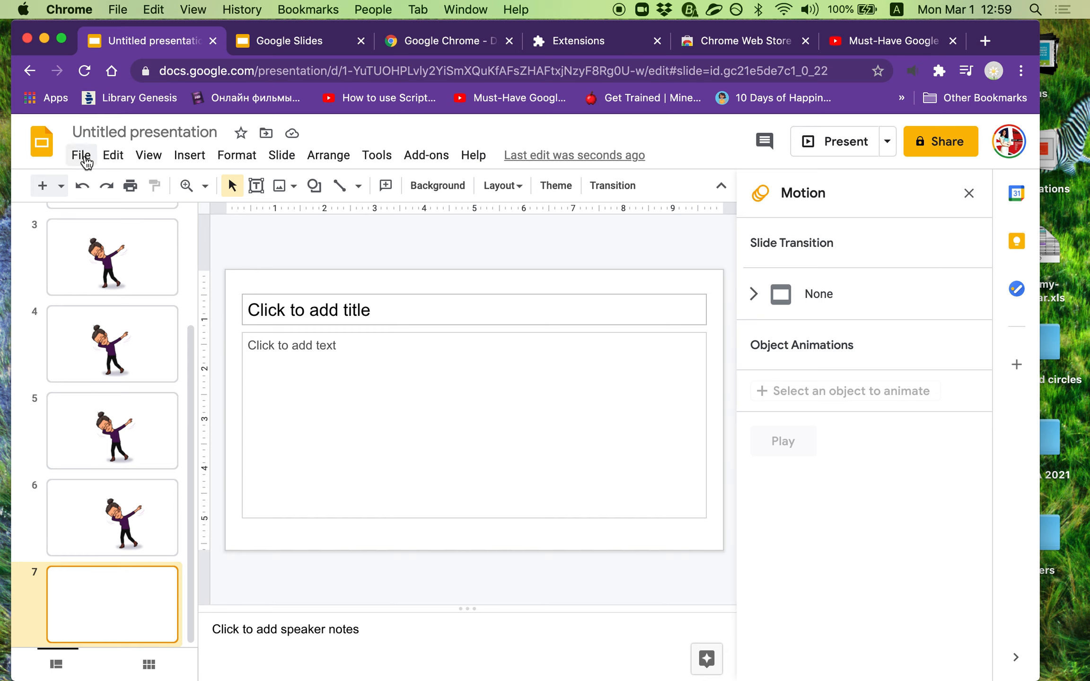
{"action": "left_click", "coordinate": [82, 157]}
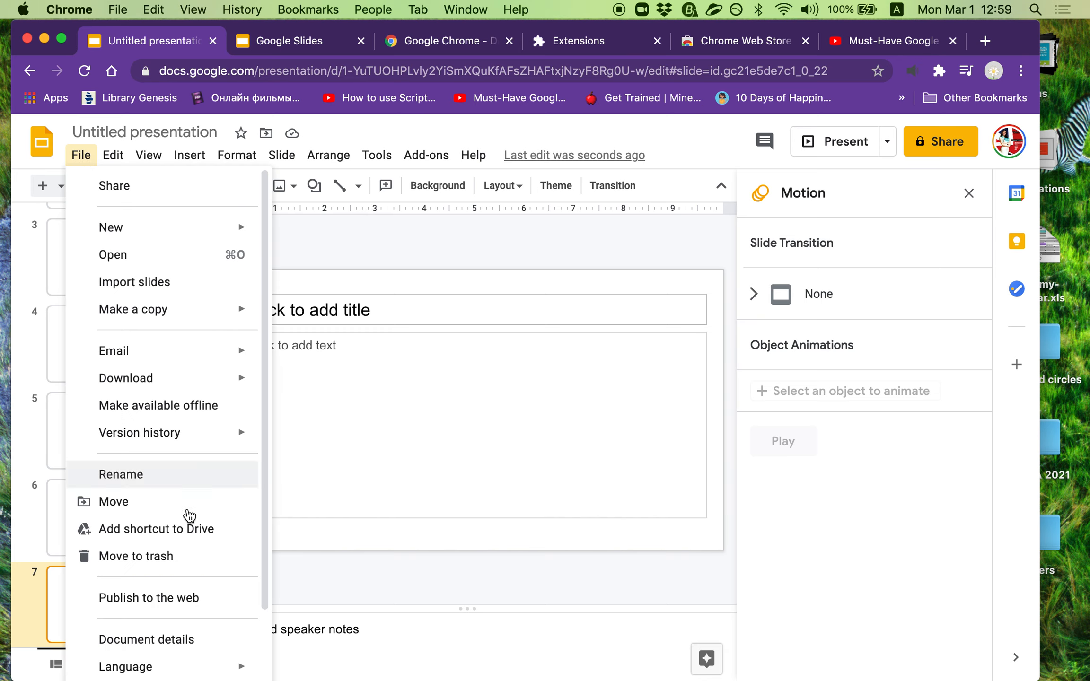
{"action": "scroll", "coordinate": [187, 563], "scroll_direction": "down", "scroll_amount": 1}
{"action": "scroll", "coordinate": [189, 565], "scroll_direction": "up", "scroll_amount": 1}
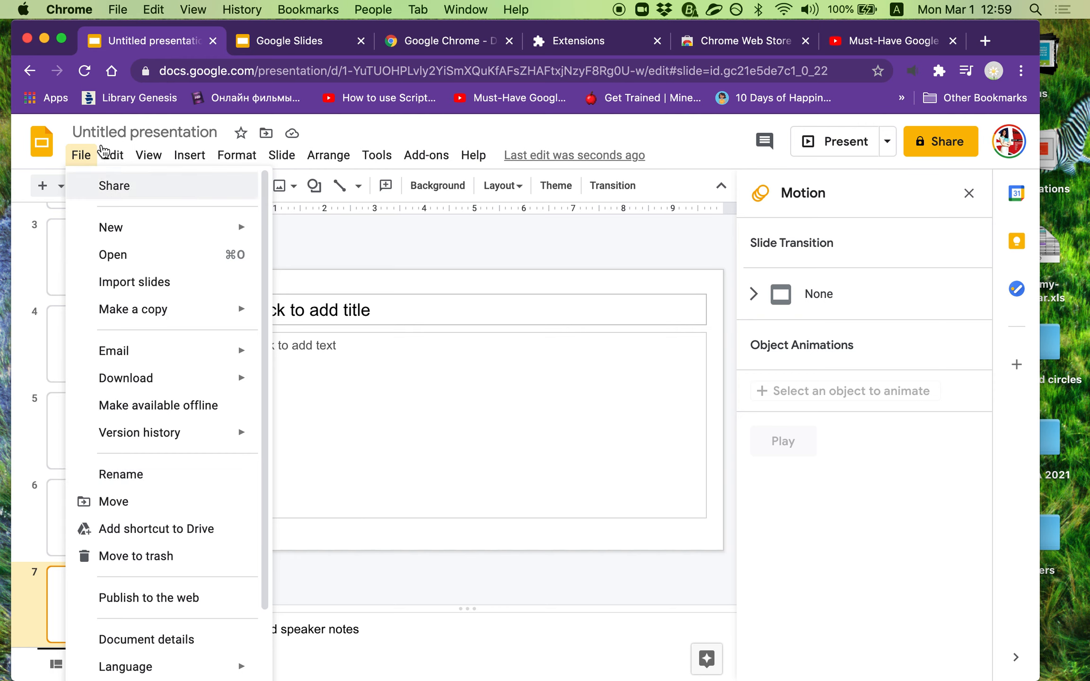
{"action": "mouse_move", "coordinate": [101, 151]}
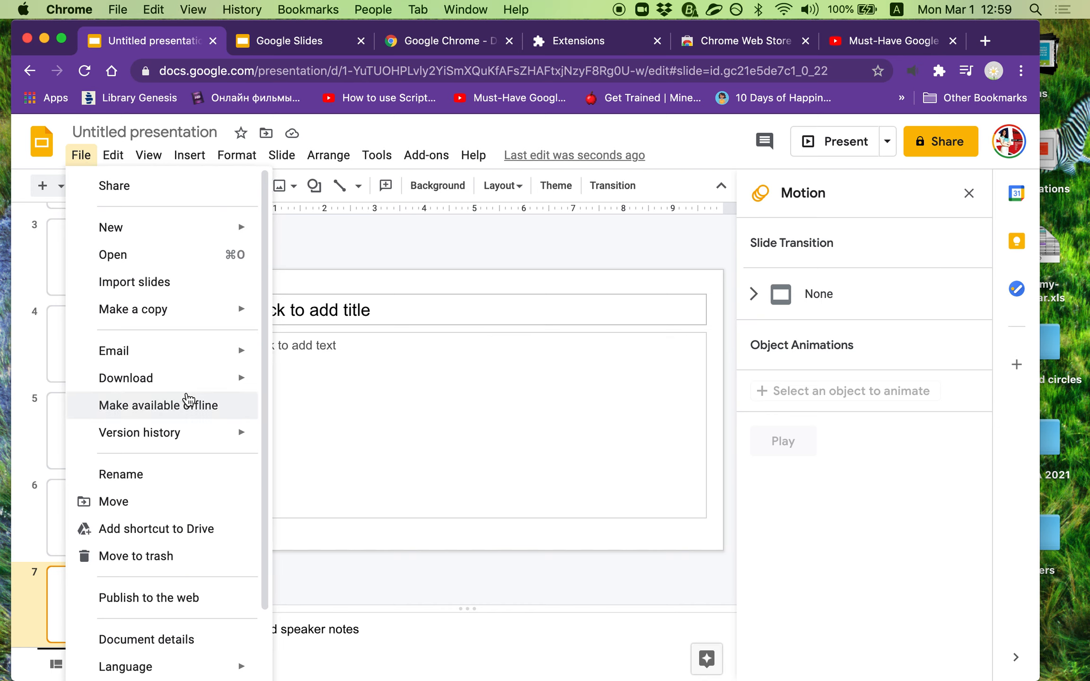
{"action": "scroll", "coordinate": [183, 487], "scroll_direction": "down", "scroll_amount": 3}
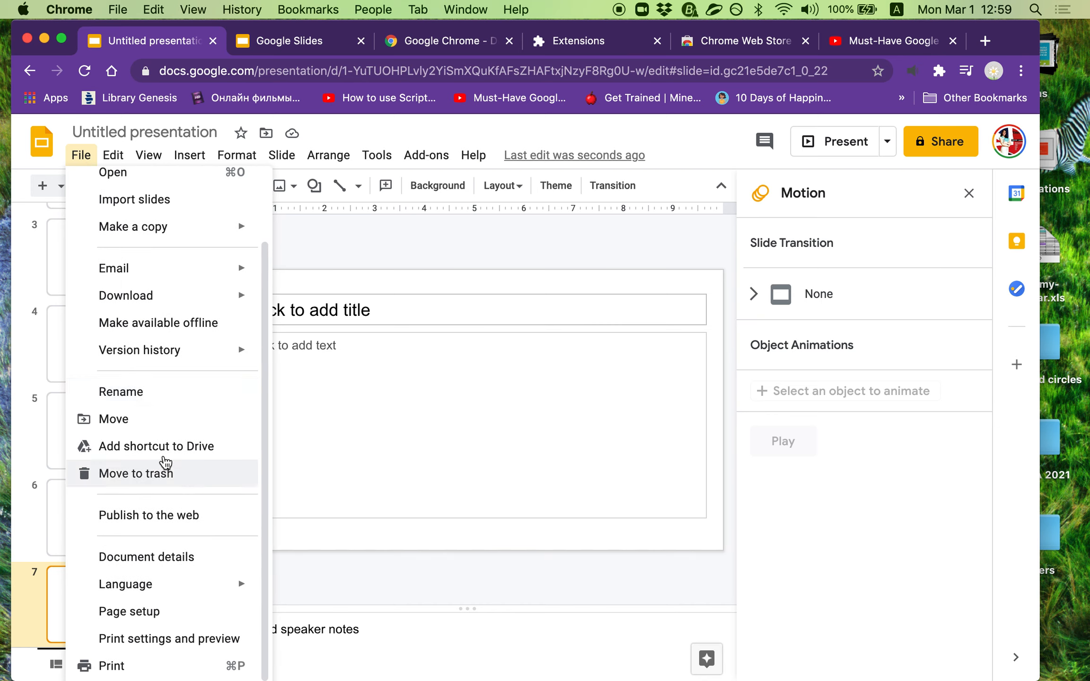
- Rename the presentation as "Story move"
{"action": "left_click", "coordinate": [120, 132]}
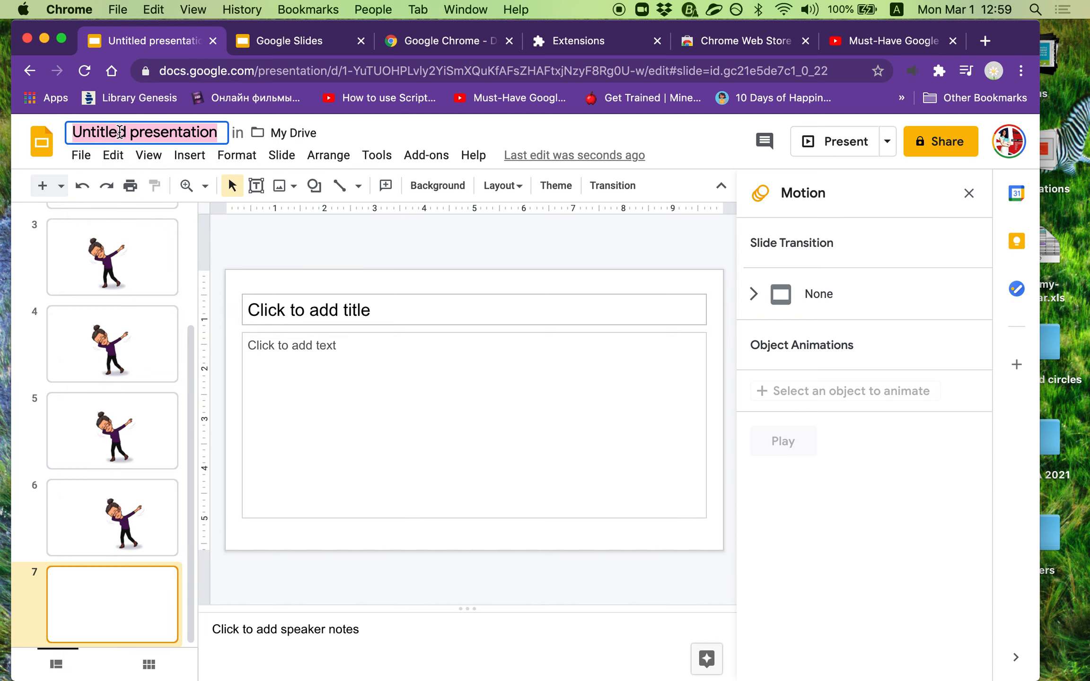
{"action": "type", "text": "Dan"}
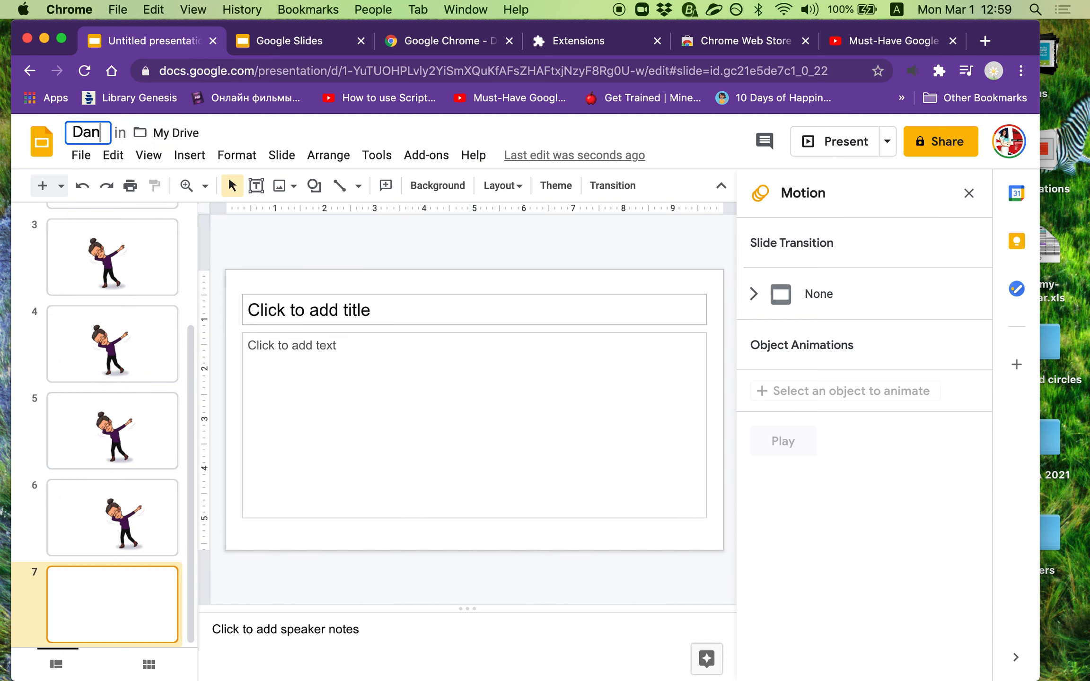
{"action": "key", "text": "BackSpace"}
{"action": "key", "text": "BackSpace"}
{"action": "key", "text": "BackSpace"}
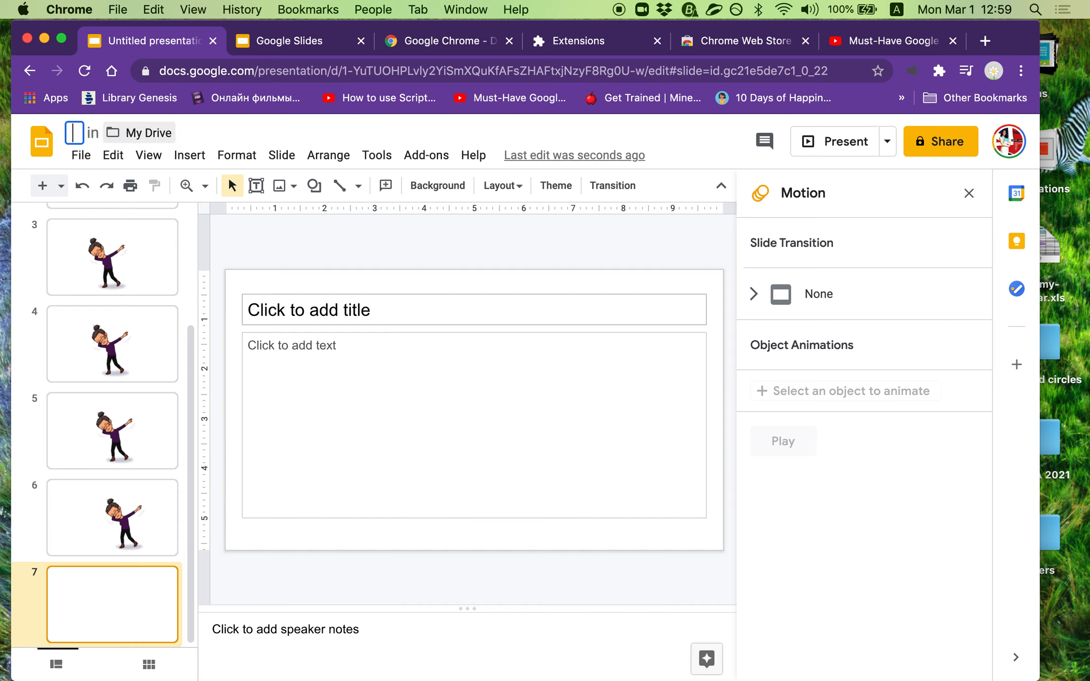
{"action": "type", "text": "My"}
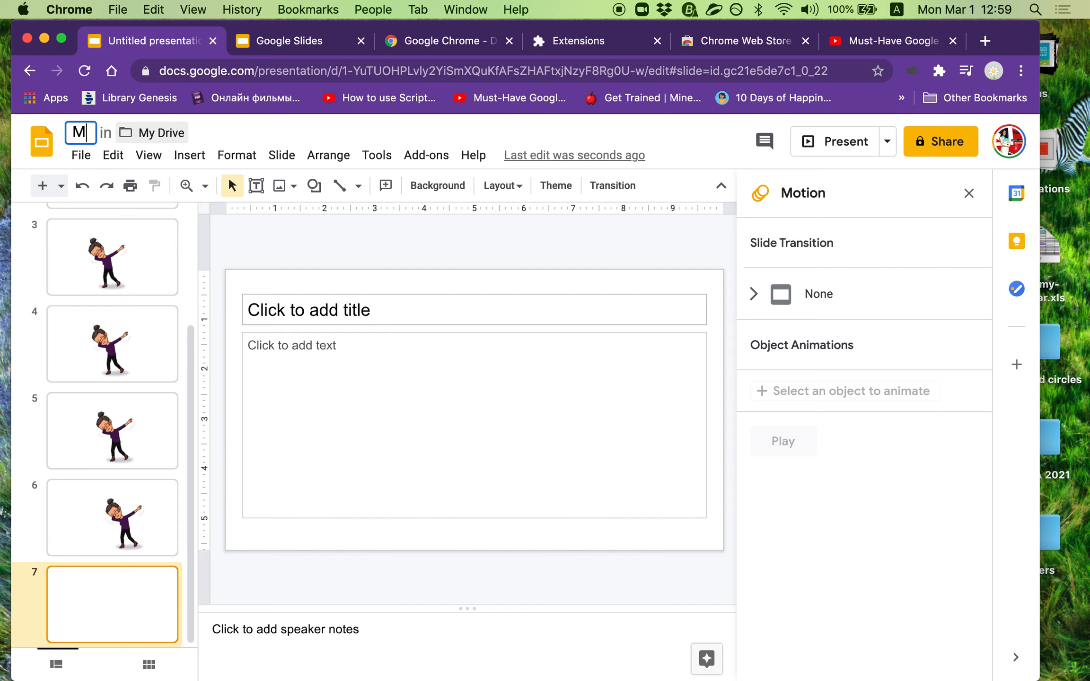
{"action": "key", "text": "BackSpace"}
{"action": "key", "text": "BackSpace"}
{"action": "type", "text": "St"}
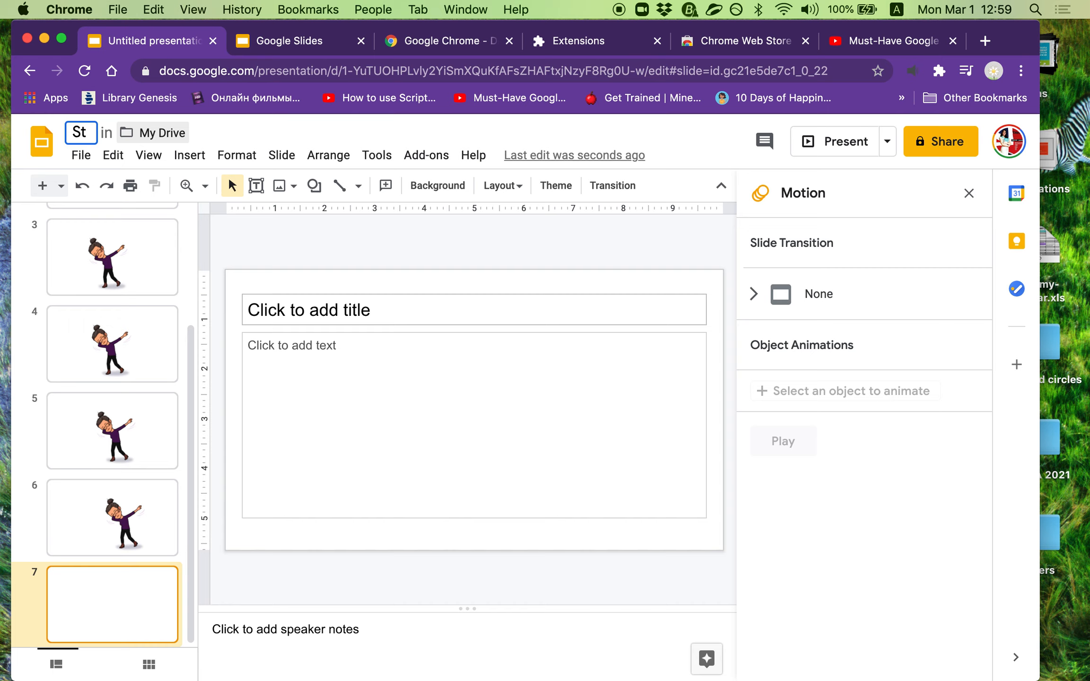
{"action": "type", "text": "ory 1"}
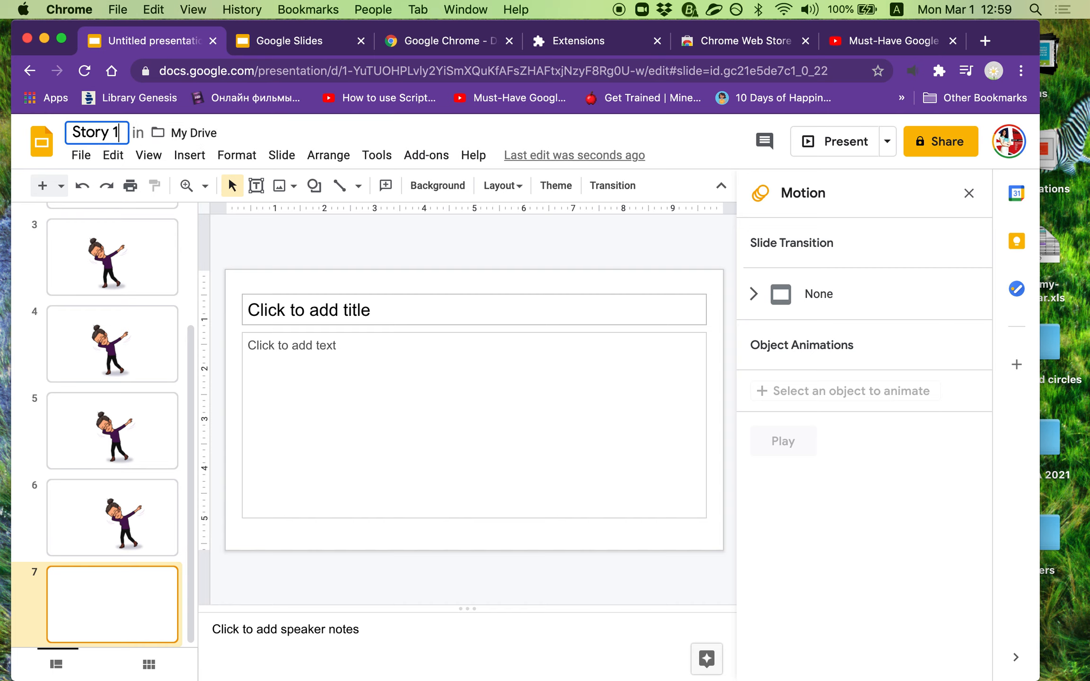
{"action": "key", "text": "BackSpace"}
{"action": "type", "text": "move"}
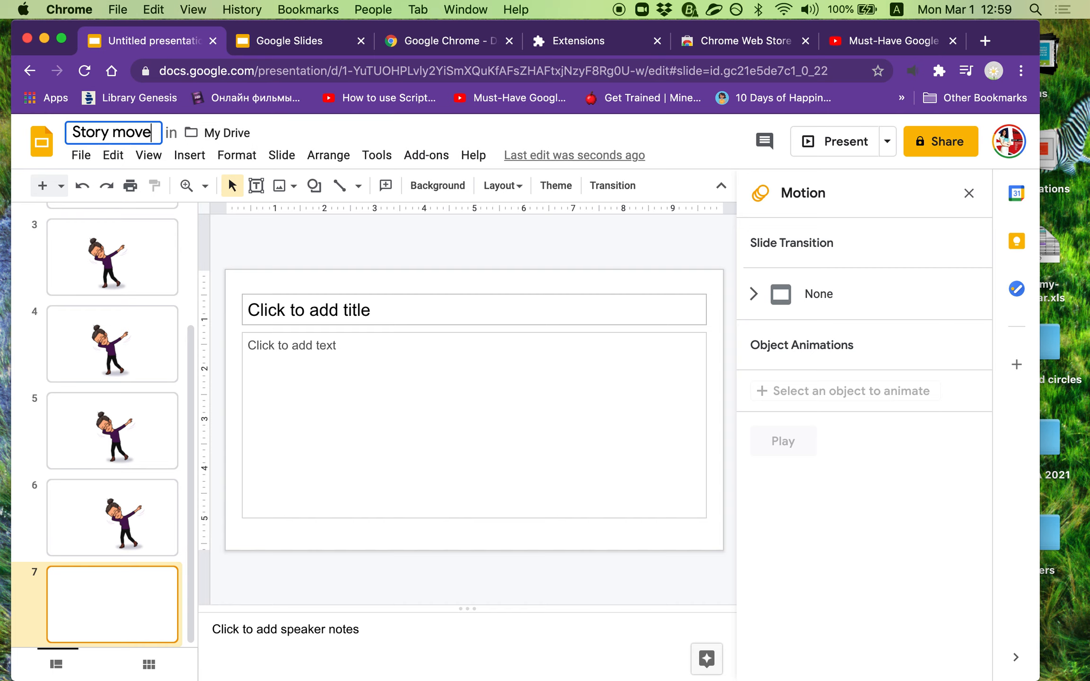
{"action": "left_click", "coordinate": [275, 133]}
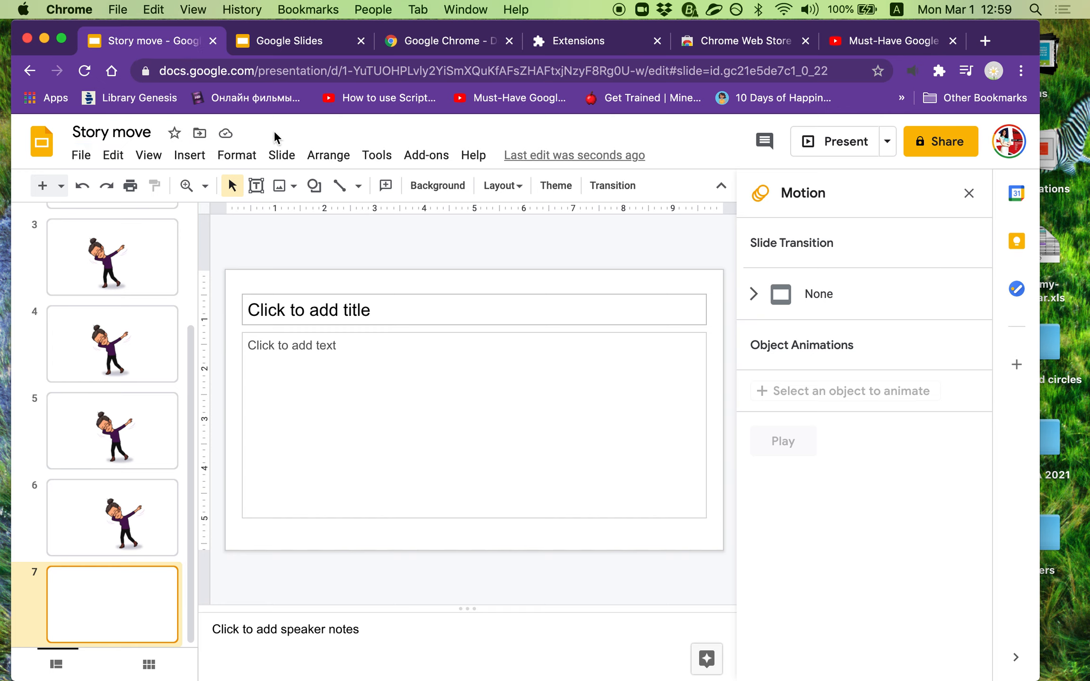
- Check which file formats are available for downloading the presentation
{"action": "left_click", "coordinate": [81, 156]}
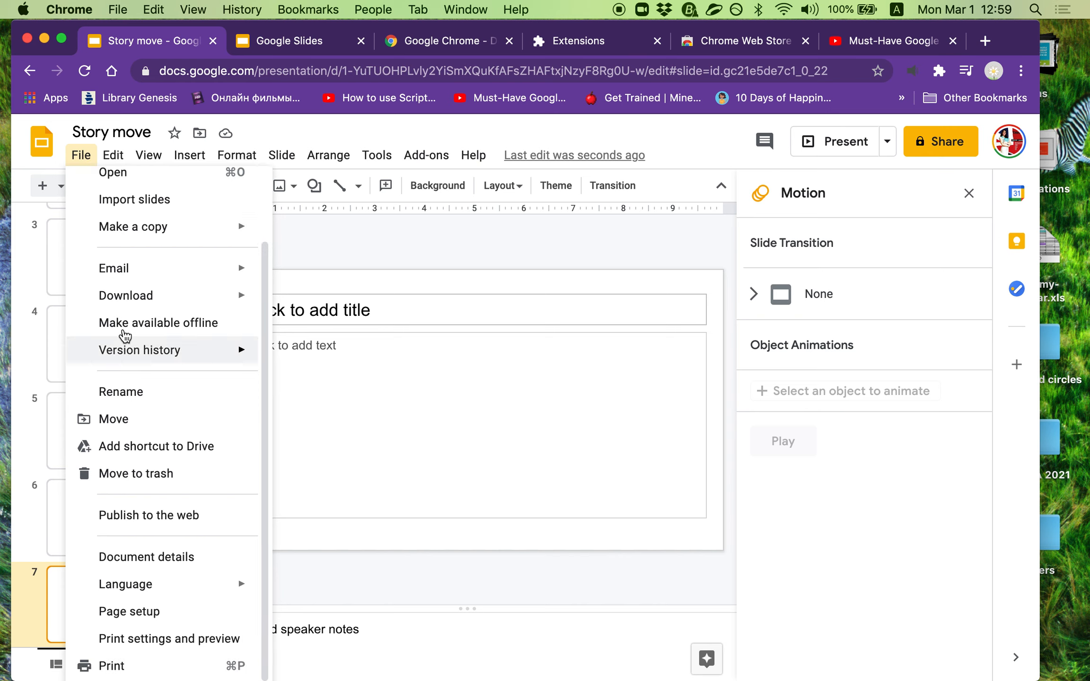
{"action": "mouse_move", "coordinate": [153, 300]}
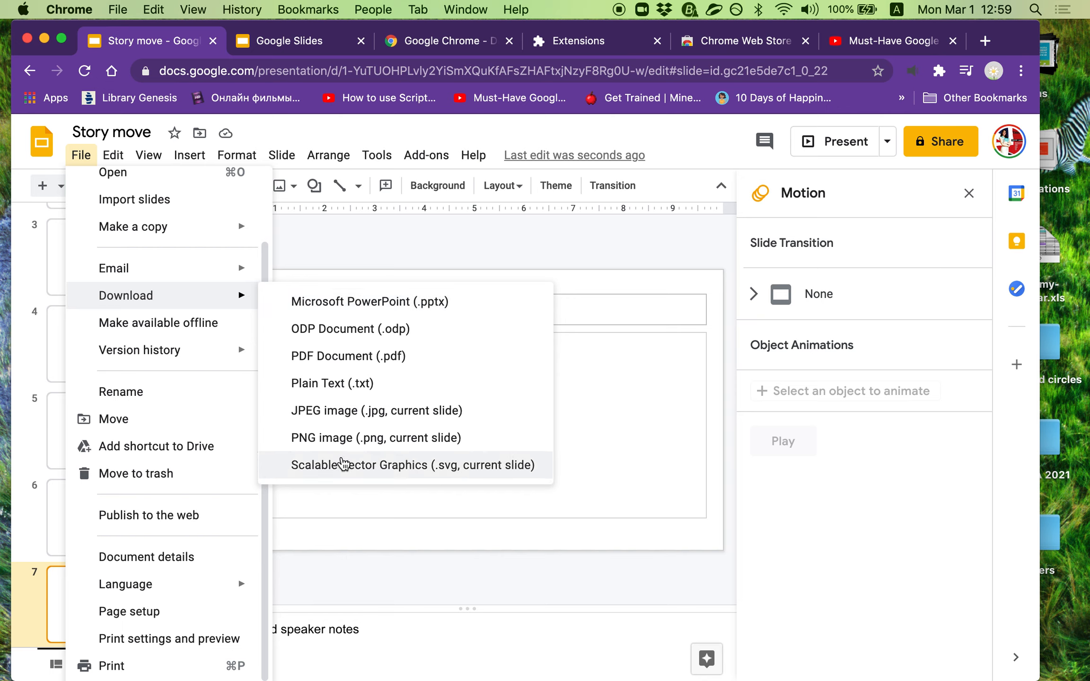
{"action": "left_click", "coordinate": [423, 247]}
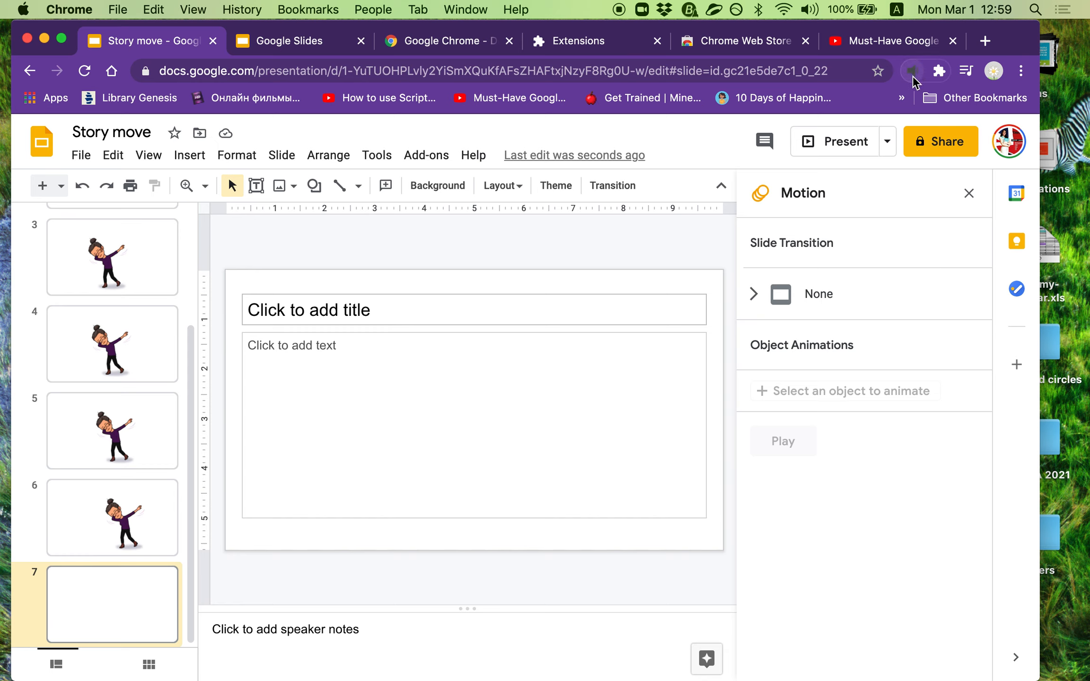
- Go from the Chrome extension manager to the Chrome Web Store and search it for "video"
{"action": "left_click", "coordinate": [940, 72]}
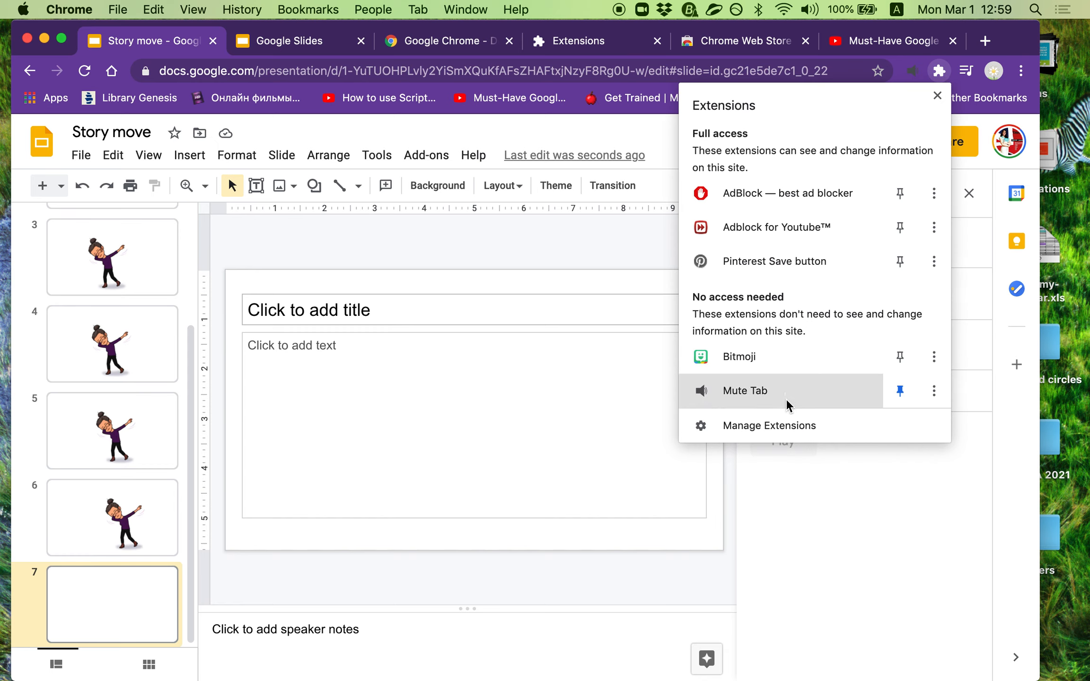
{"action": "left_click", "coordinate": [773, 426]}
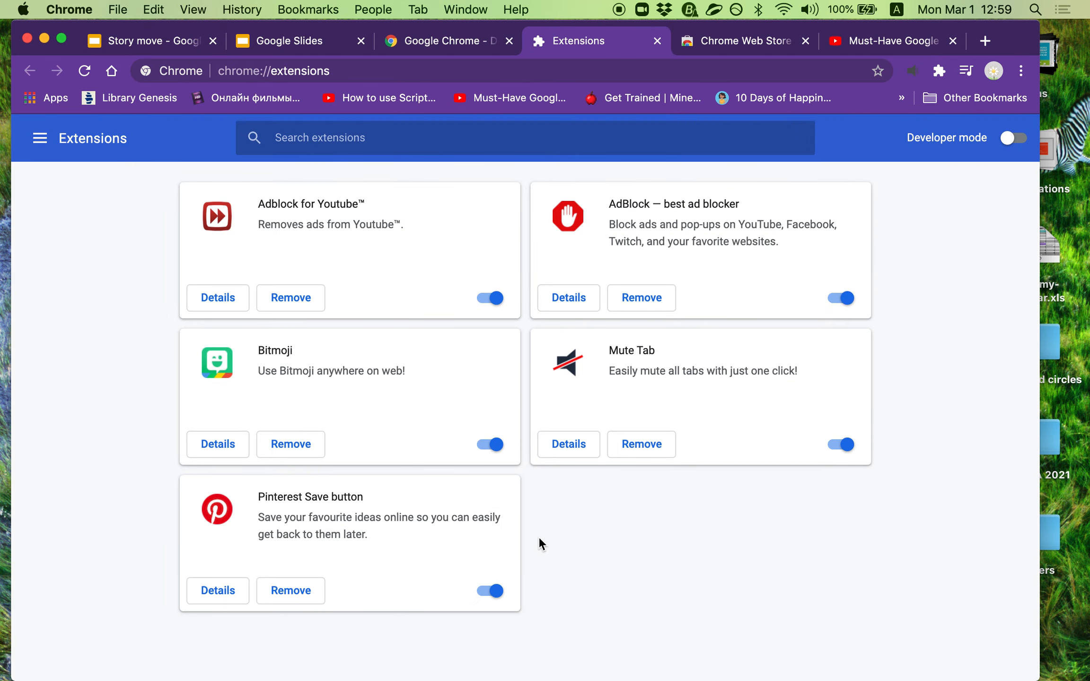
{"action": "left_click", "coordinate": [40, 138]}
{"action": "left_click", "coordinate": [98, 661]}
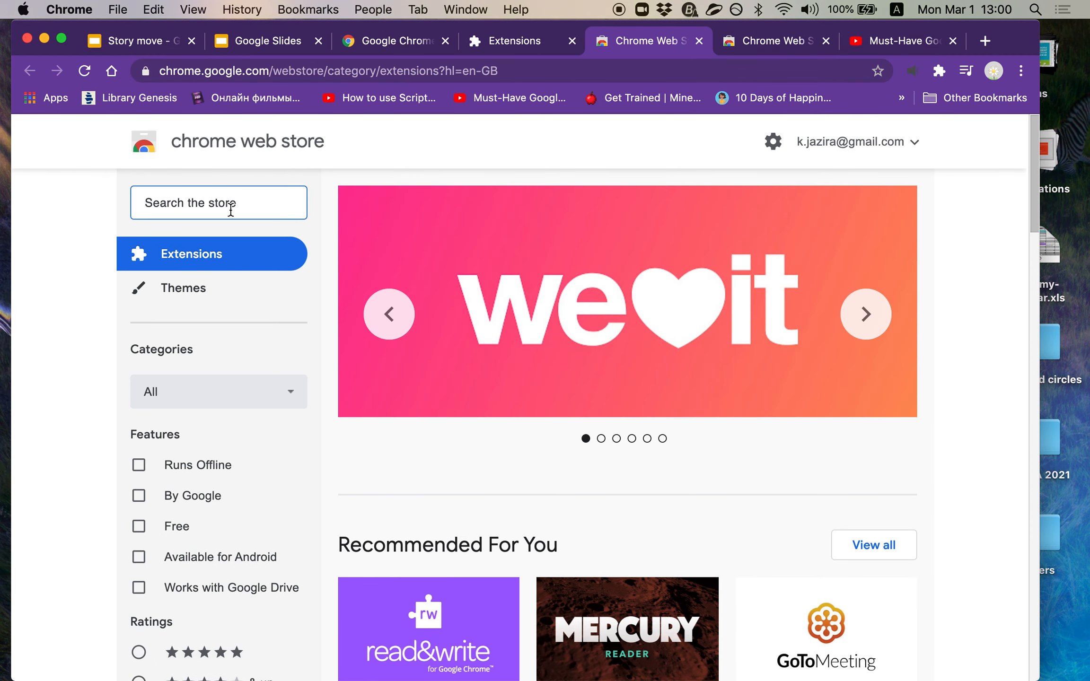
{"action": "type", "text": "video"}
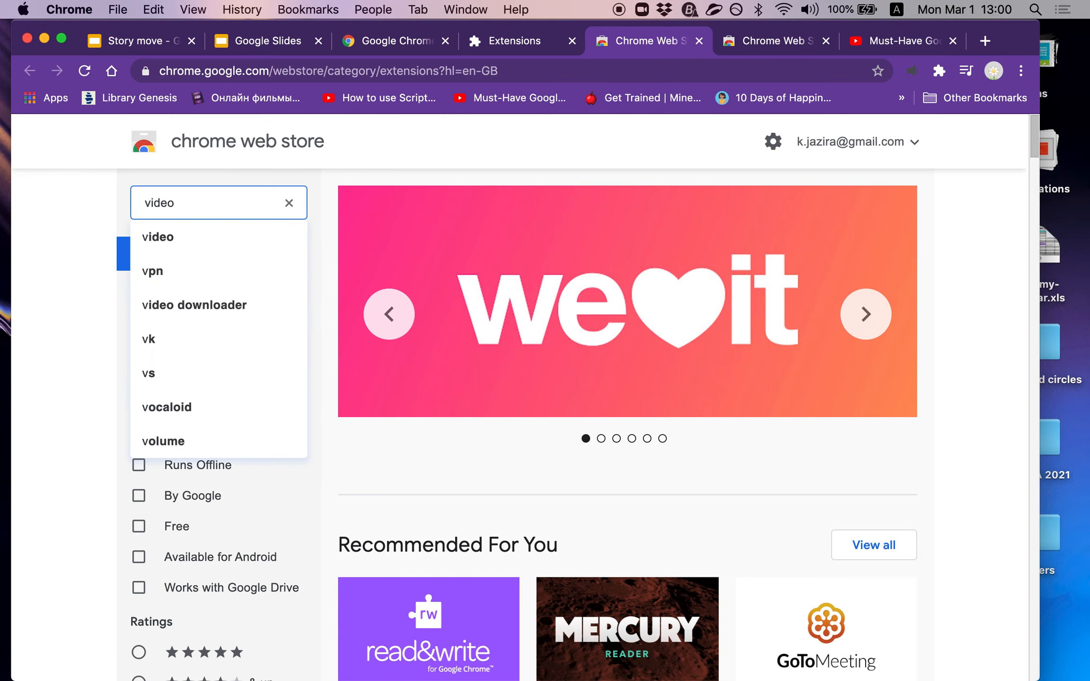
{"action": "key", "text": "Return"}
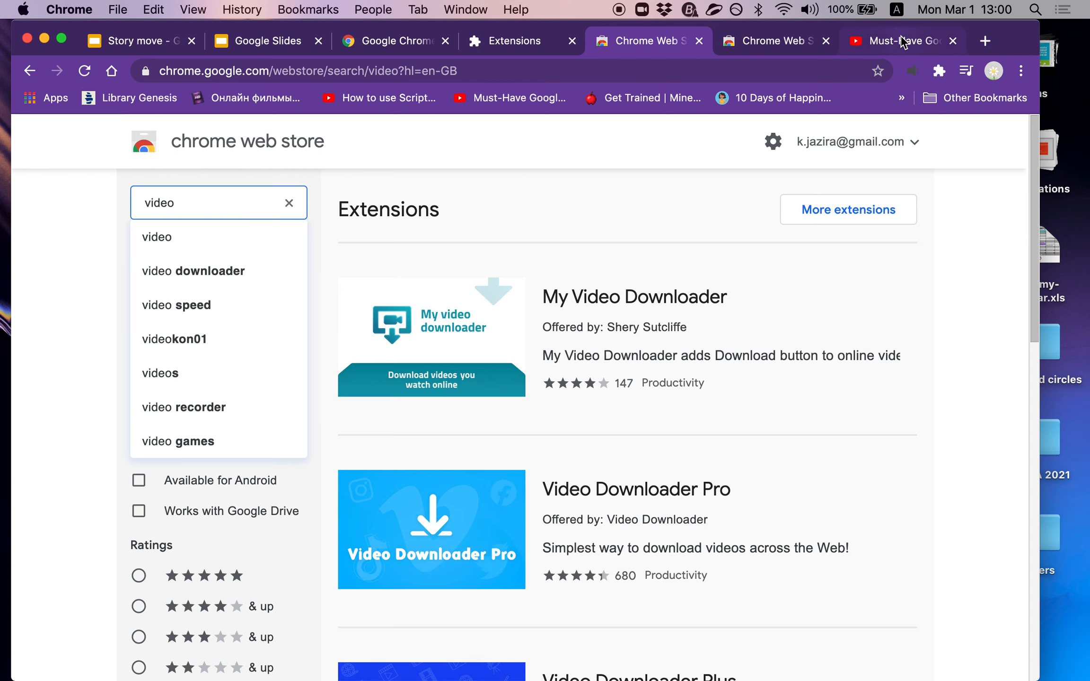
- Return to the Story move presentation and review its installed add-ons in the Google Workspace Marketplace
{"action": "left_click", "coordinate": [286, 46]}
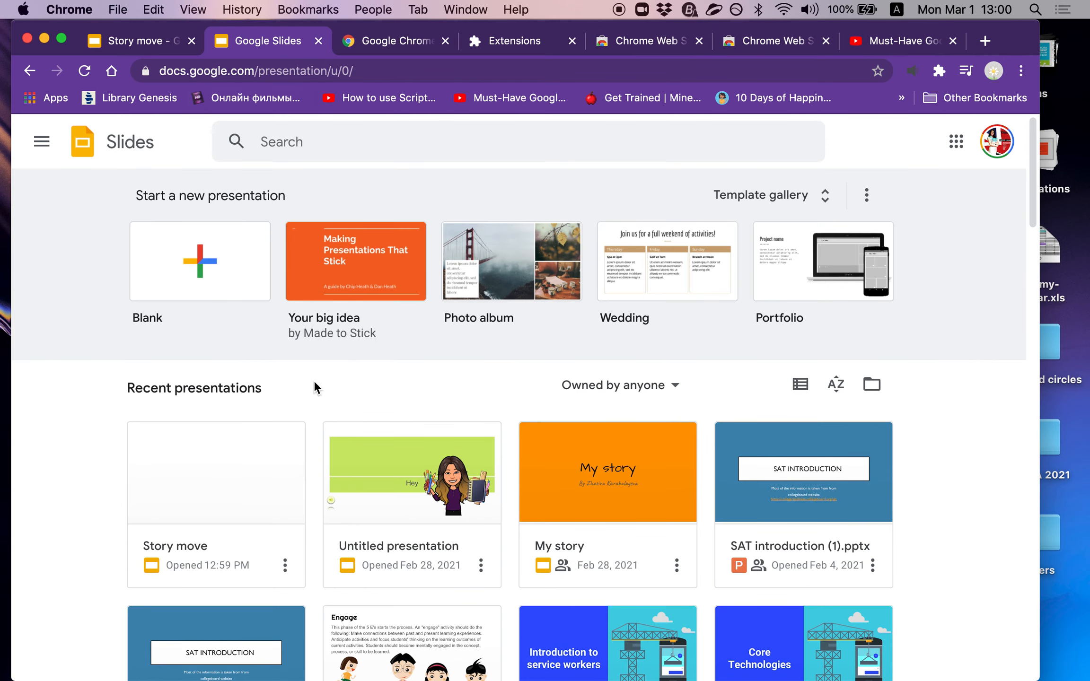
{"action": "left_click", "coordinate": [114, 53]}
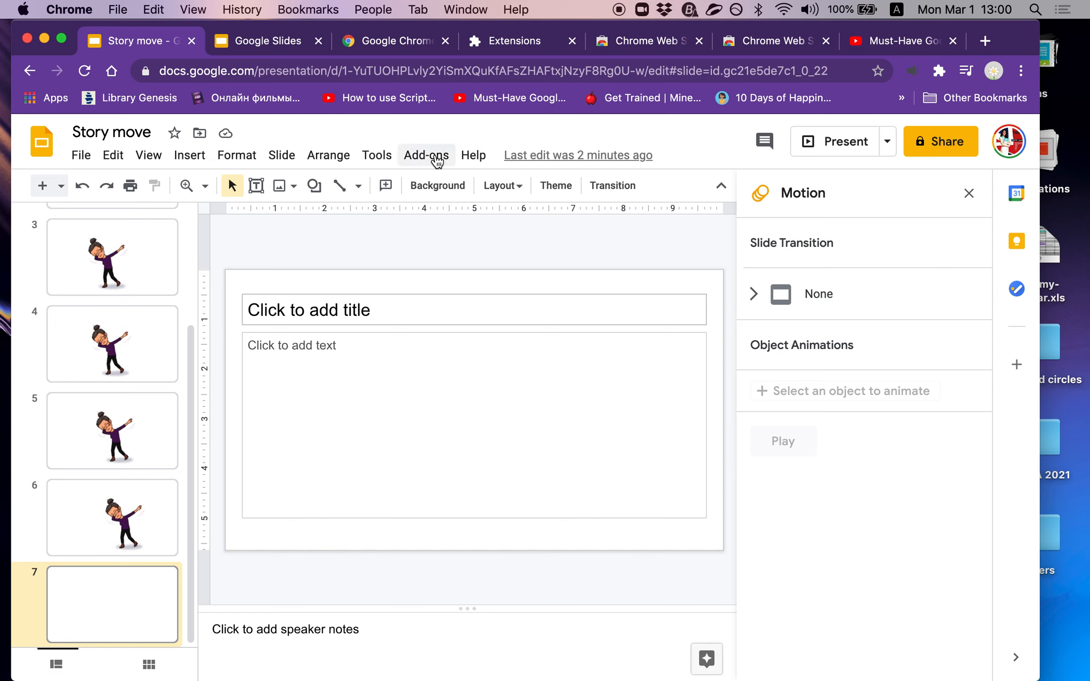
{"action": "left_click", "coordinate": [435, 158]}
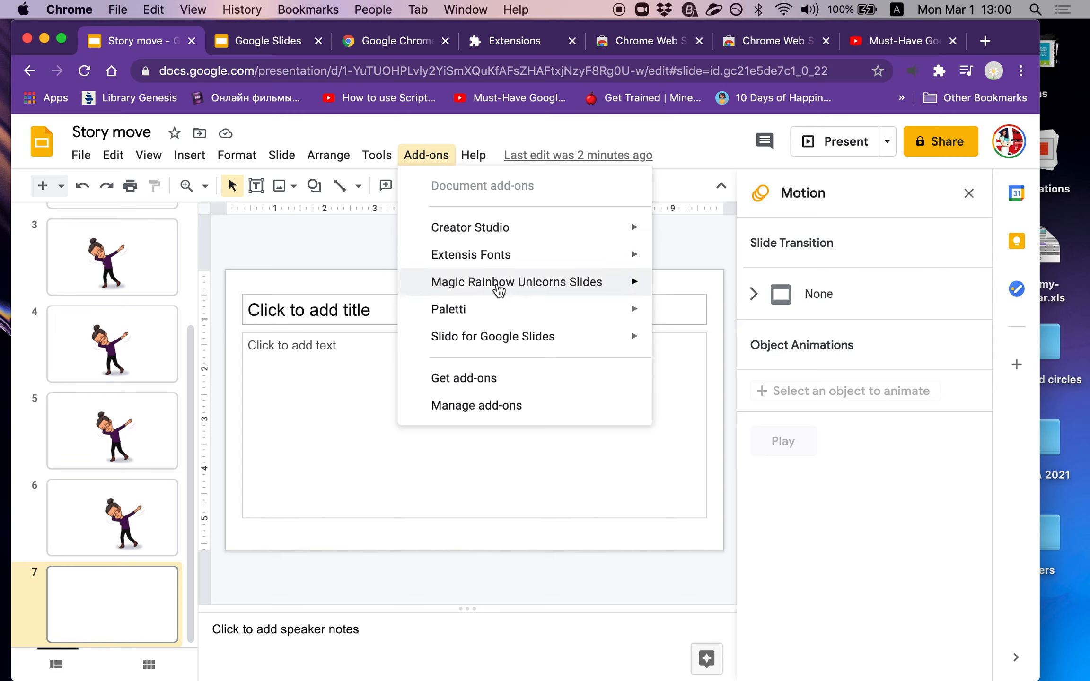
{"action": "mouse_move", "coordinate": [489, 226]}
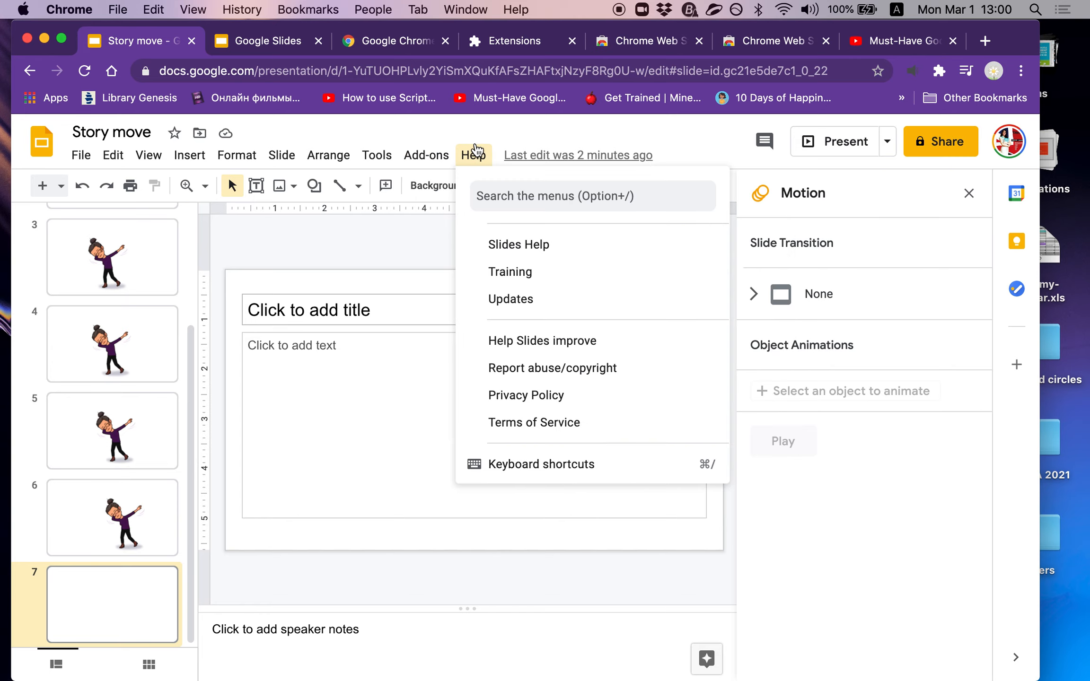
{"action": "left_click", "coordinate": [430, 160]}
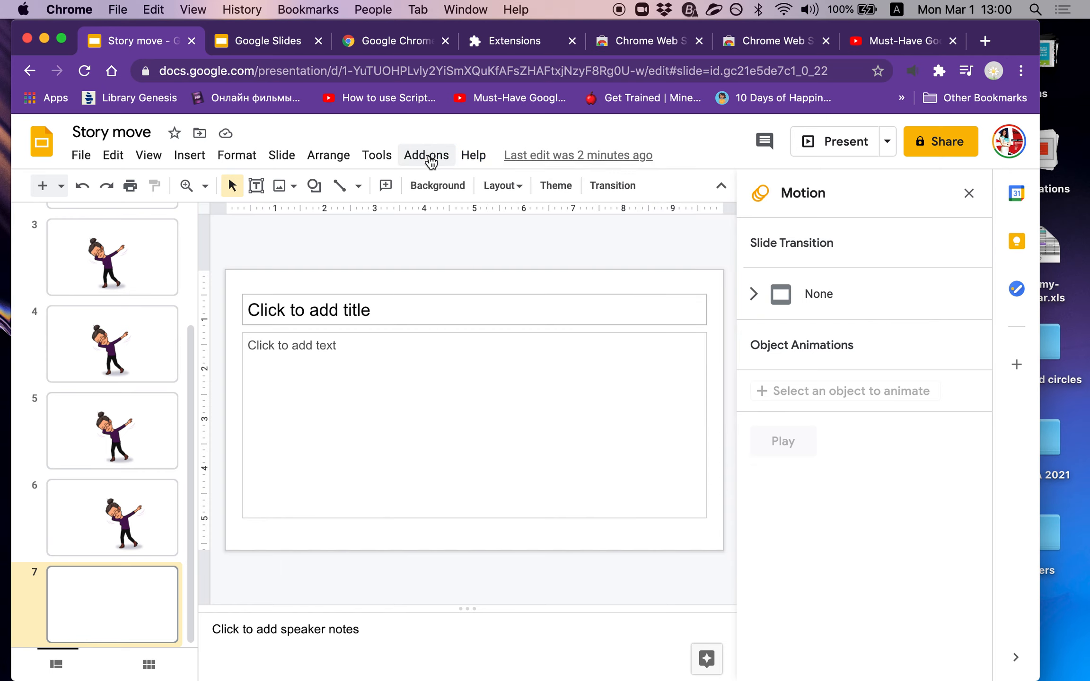
{"action": "left_click", "coordinate": [430, 161]}
{"action": "left_click", "coordinate": [472, 406]}
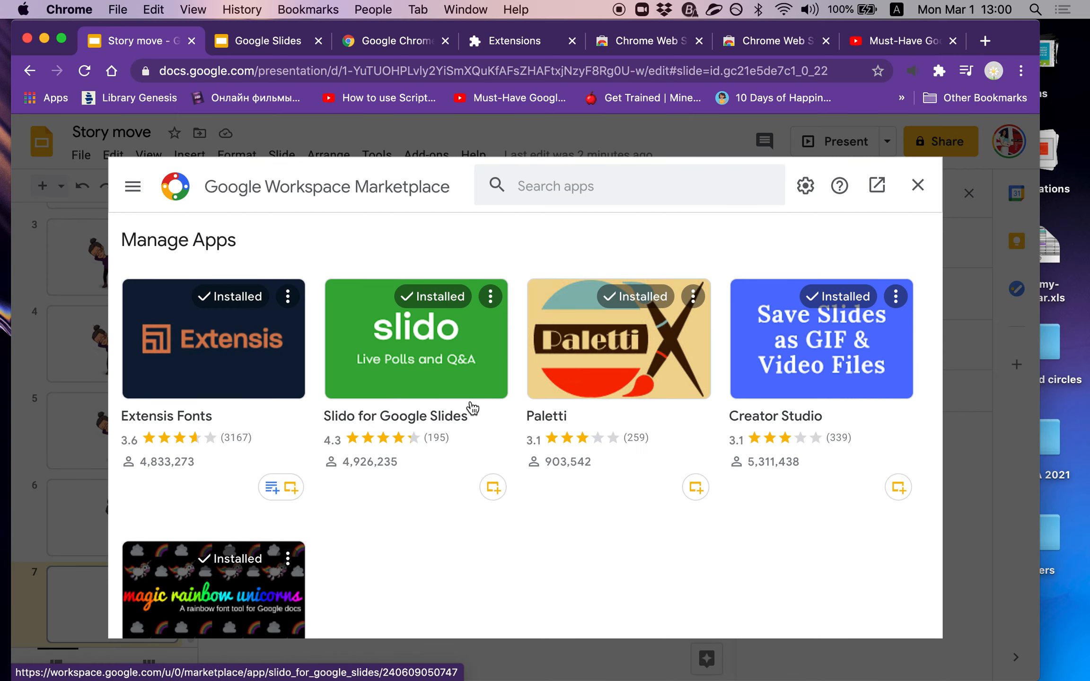
{"action": "scroll", "coordinate": [426, 455], "scroll_direction": "down", "scroll_amount": 3}
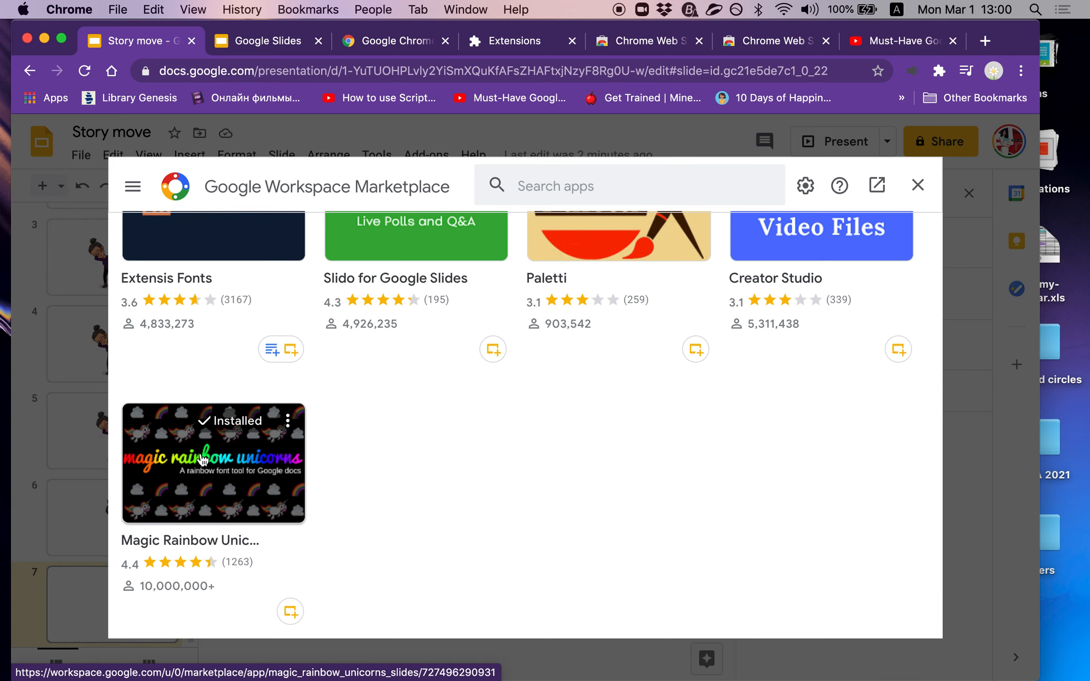
{"action": "scroll", "coordinate": [274, 497], "scroll_direction": "up", "scroll_amount": 3}
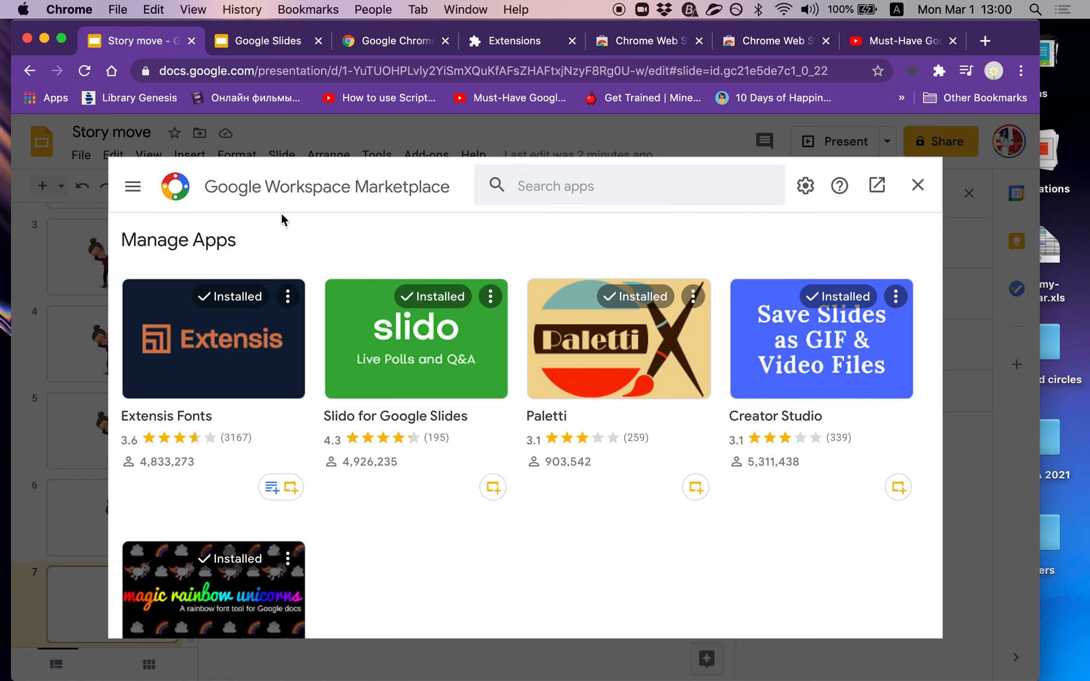
- Look up "video" in the Google Workspace Marketplace and search for the suggested Screencastify Video Editor
{"action": "left_click", "coordinate": [577, 187]}
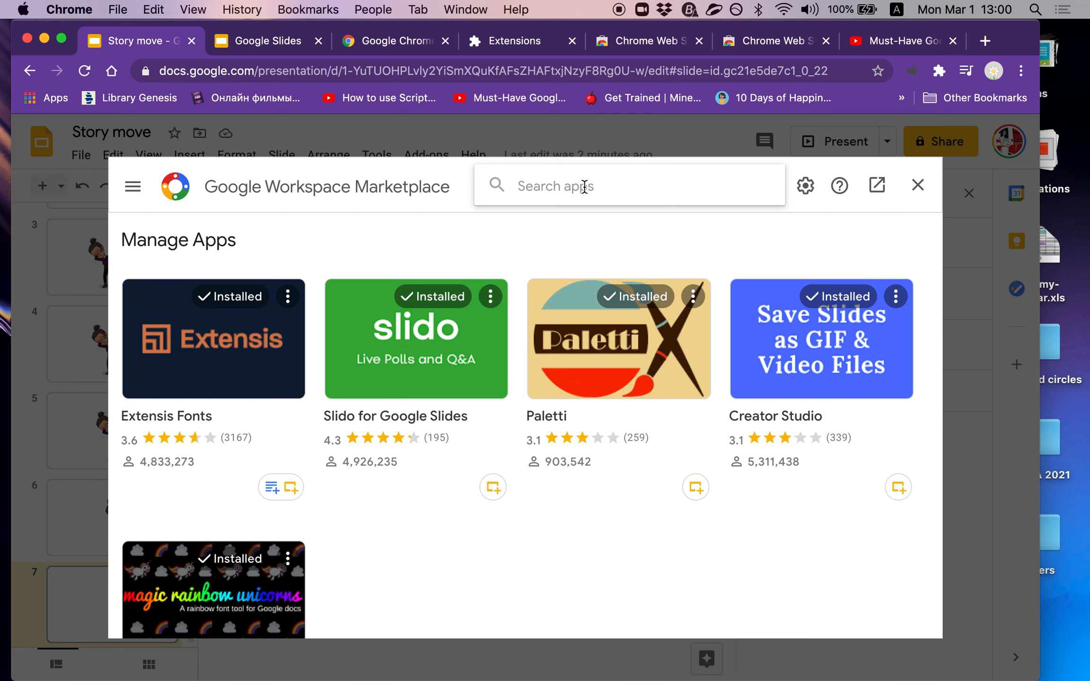
{"action": "type", "text": "vide"}
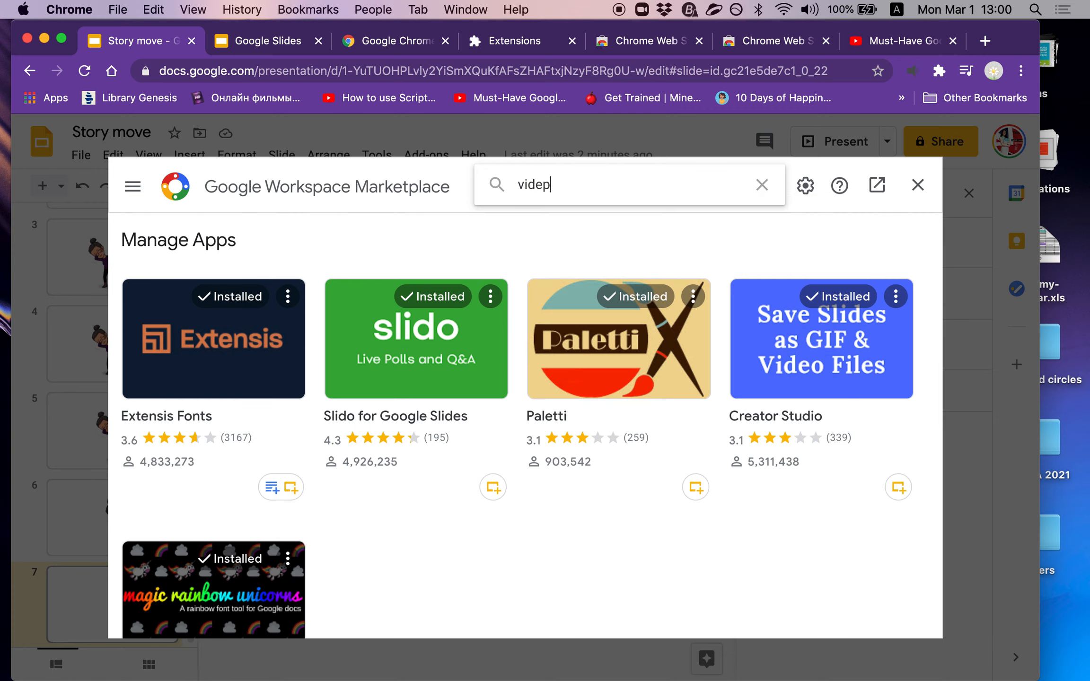
{"action": "type", "text": "o"}
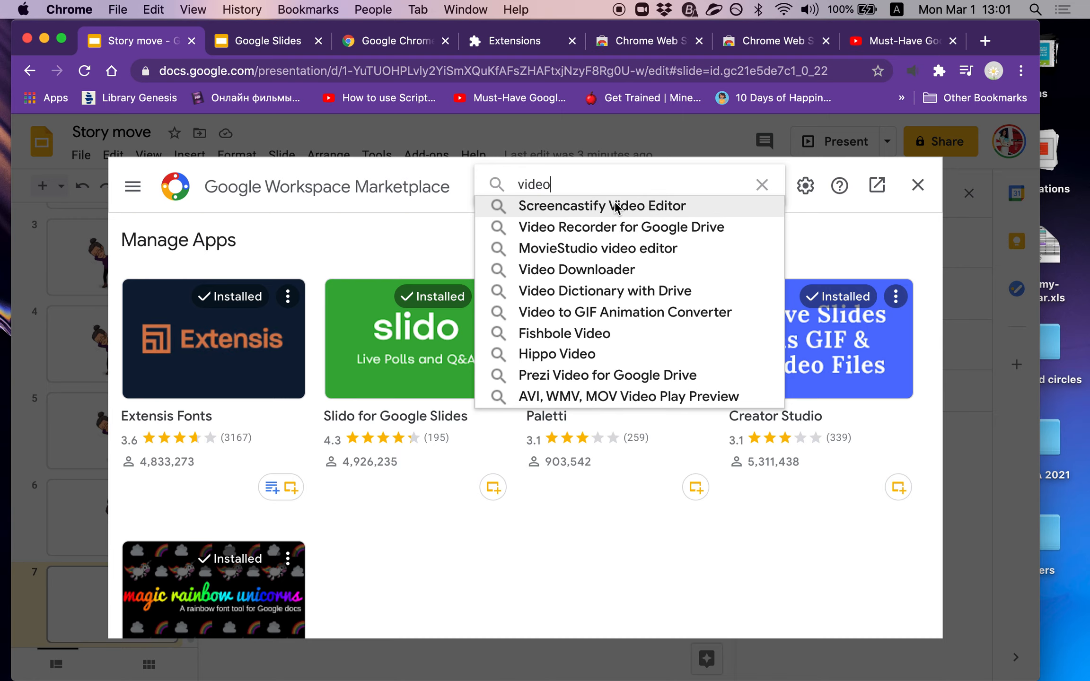
{"action": "left_click", "coordinate": [575, 208]}
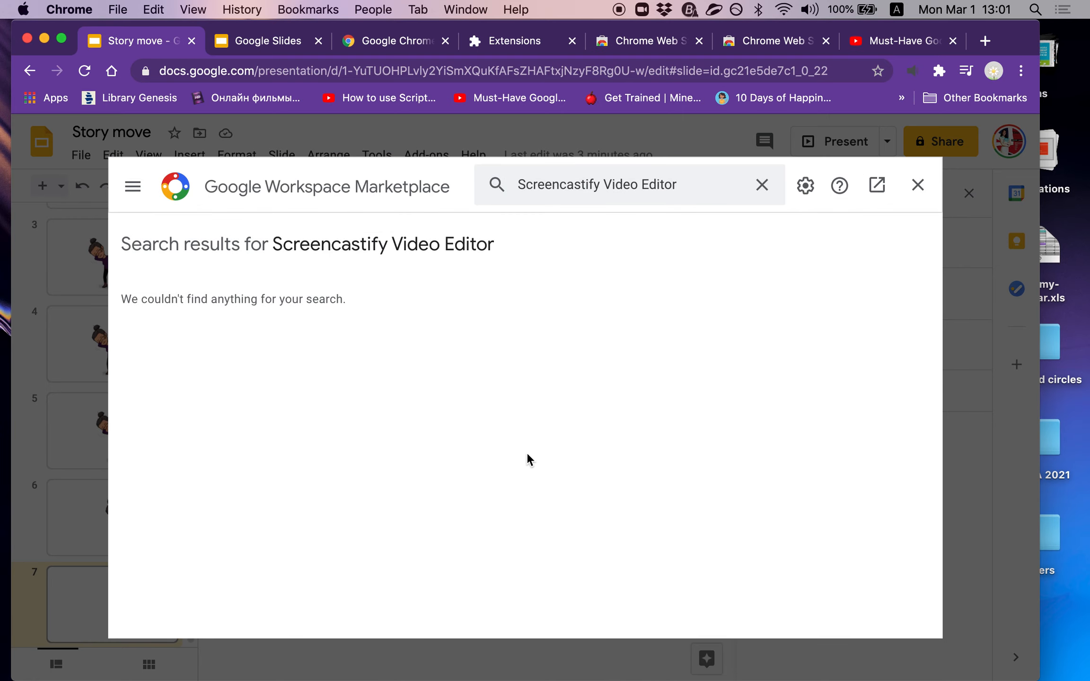
- Shorten the marketplace search to "Screencastify" and run it, then clear the search and close the marketplace
{"action": "left_click", "coordinate": [639, 184]}
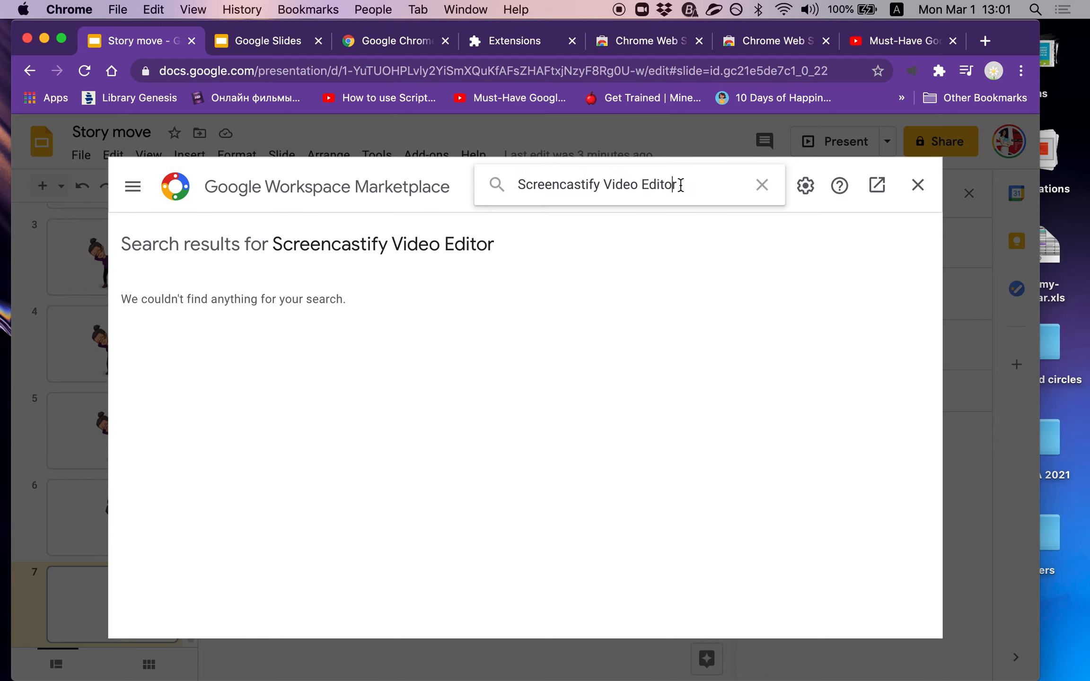
{"action": "key", "text": "BackSpace"}
{"action": "key", "text": "BackSpace"}
{"action": "key", "text": "BackSpace"}
{"action": "key", "text": "BackSpace"}
{"action": "key", "text": "BackSpace"}
{"action": "key", "text": "BackSpace"}
{"action": "key", "text": "BackSpace"}
{"action": "key", "text": "BackSpace"}
{"action": "key", "text": "BackSpace"}
{"action": "key", "text": "BackSpace"}
{"action": "key", "text": "BackSpace"}
{"action": "key", "text": "BackSpace"}
{"action": "key", "text": "BackSpace"}
{"action": "key", "text": "Return"}
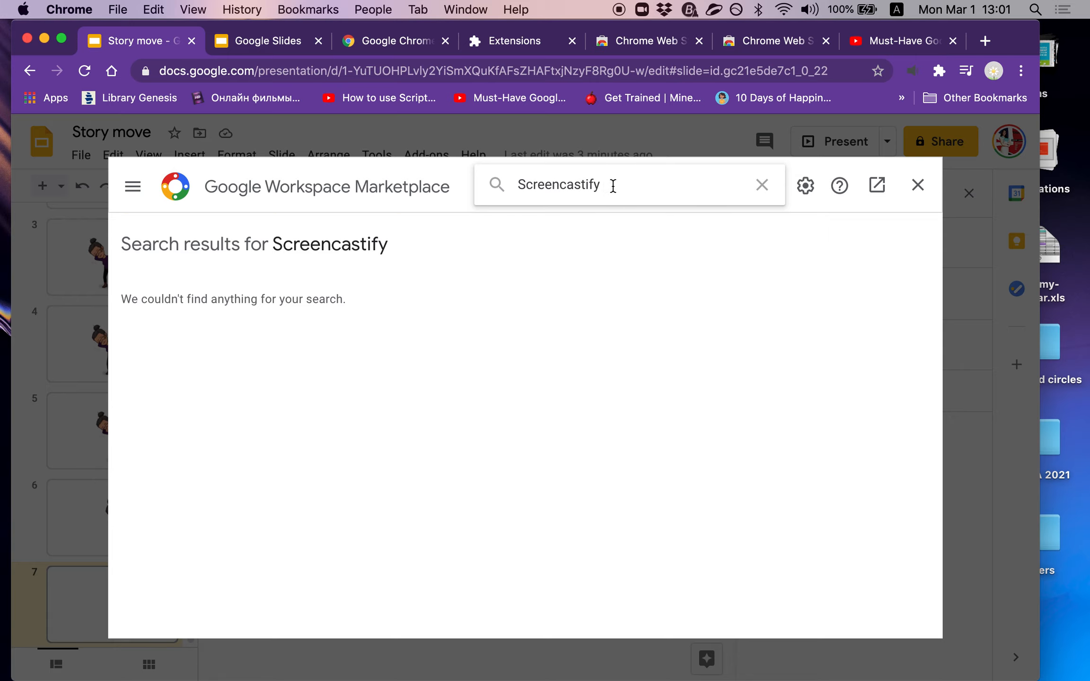
{"action": "left_click", "coordinate": [766, 193]}
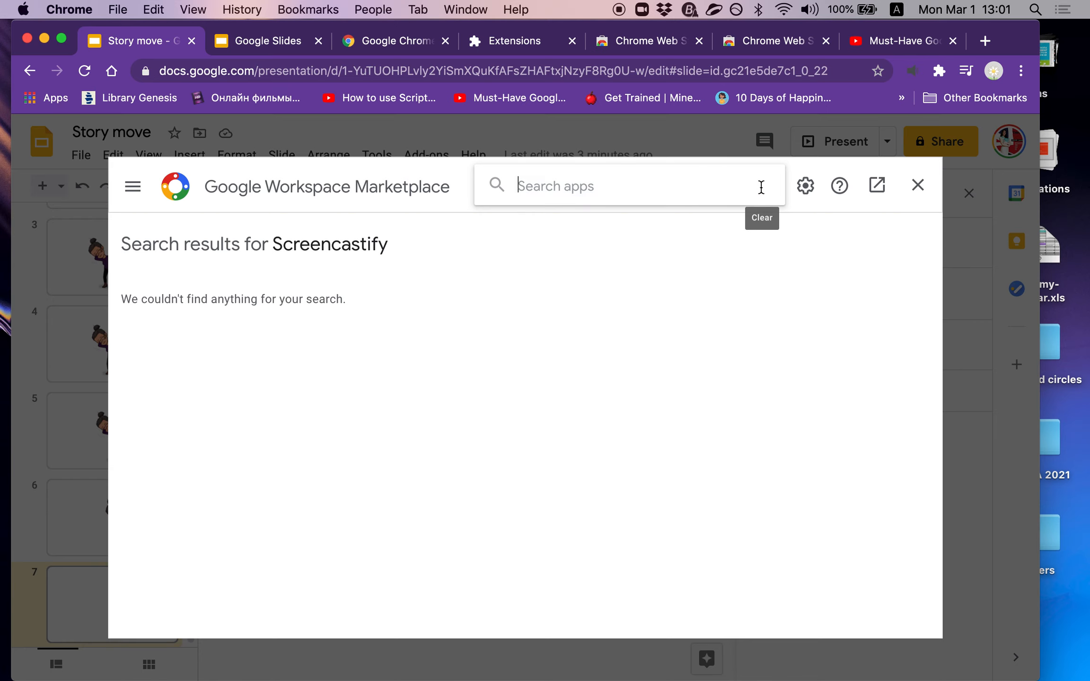
{"action": "left_click", "coordinate": [919, 185]}
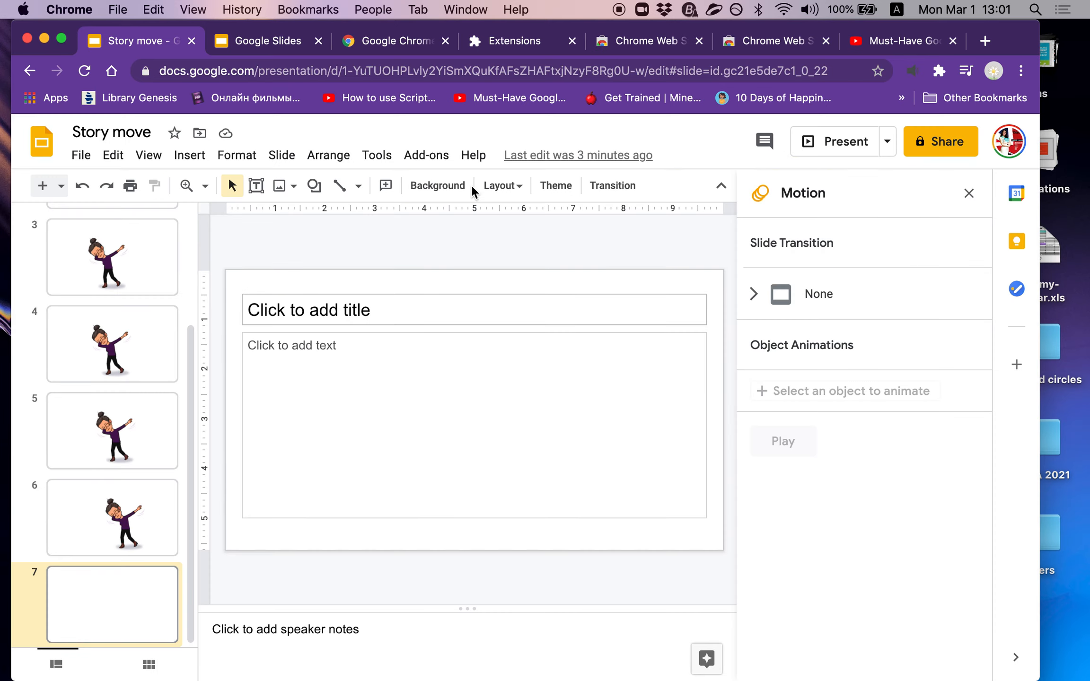
- Open Creator Studio's GIF creation options and review its output width, interval and export format settings
{"action": "left_click", "coordinate": [421, 164]}
{"action": "mouse_move", "coordinate": [446, 239]}
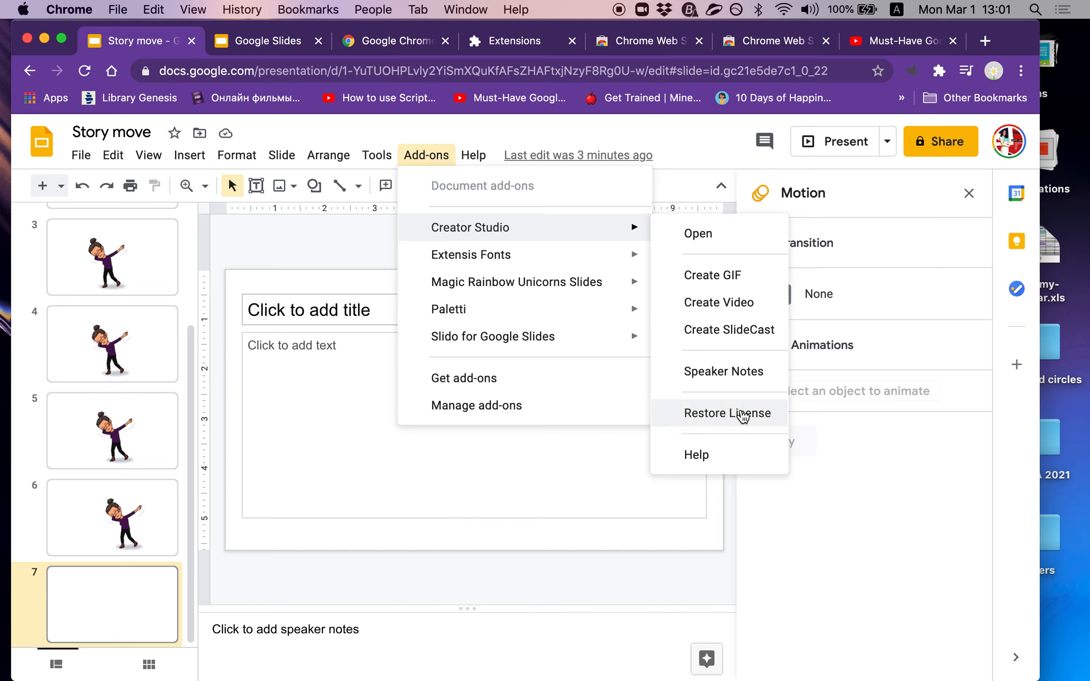
{"action": "left_click", "coordinate": [735, 284]}
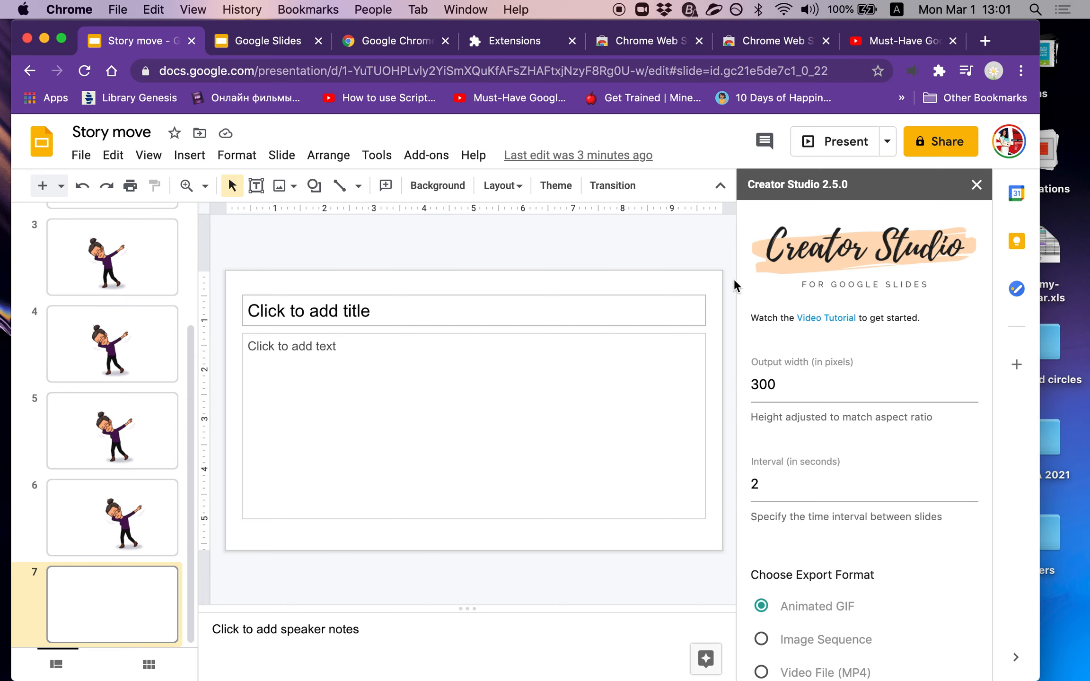
{"action": "scroll", "coordinate": [882, 462], "scroll_direction": "down", "scroll_amount": 3}
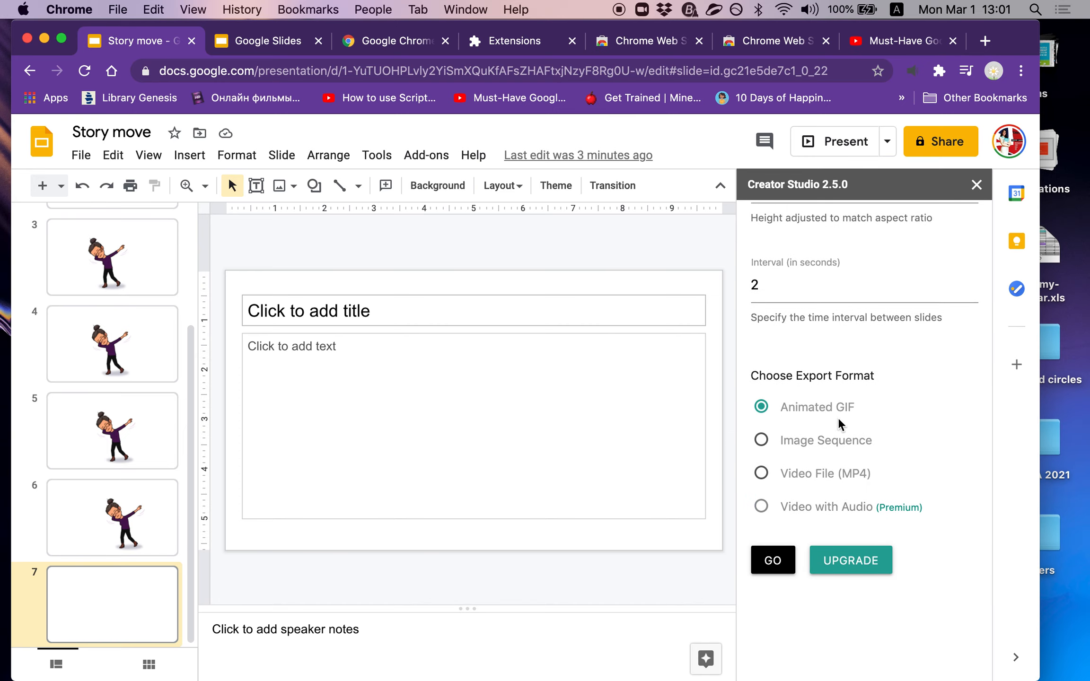
{"action": "scroll", "coordinate": [829, 479], "scroll_direction": "up", "scroll_amount": 2}
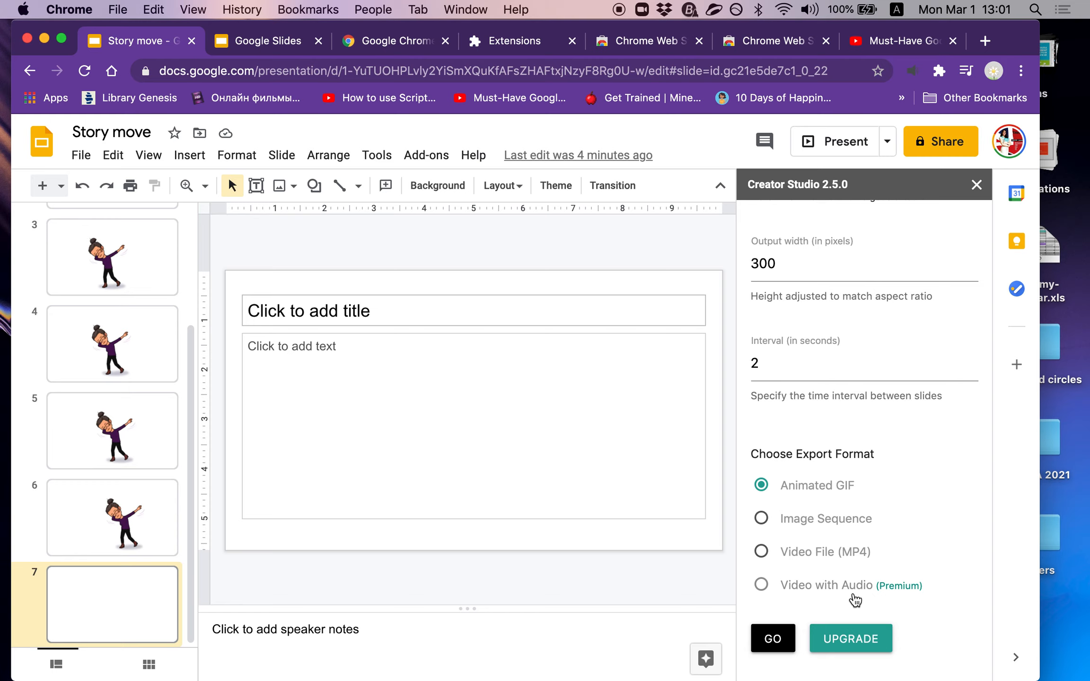
{"action": "scroll", "coordinate": [855, 599], "scroll_direction": "down", "scroll_amount": 1}
{"action": "scroll", "coordinate": [855, 600], "scroll_direction": "up", "scroll_amount": 2}
{"action": "scroll", "coordinate": [855, 600], "scroll_direction": "down", "scroll_amount": 4}
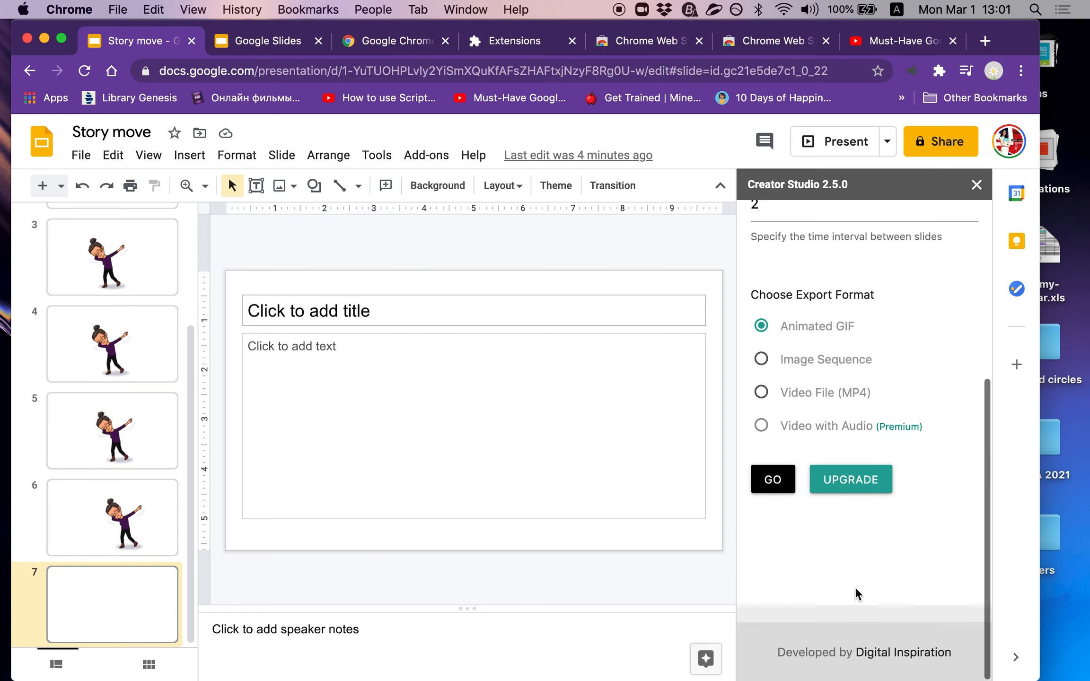
- View Creator Studio's premium upgrade plans and payment choices, and close the upgrade pane
{"action": "left_click", "coordinate": [865, 484]}
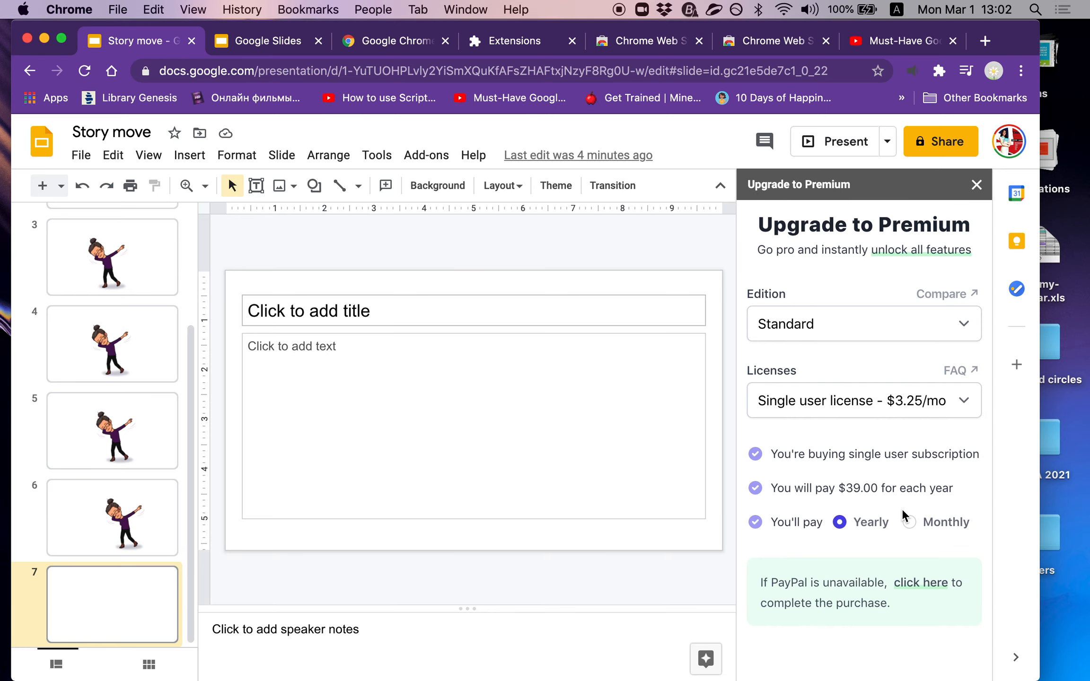
{"action": "scroll", "coordinate": [863, 460], "scroll_direction": "down", "scroll_amount": 2}
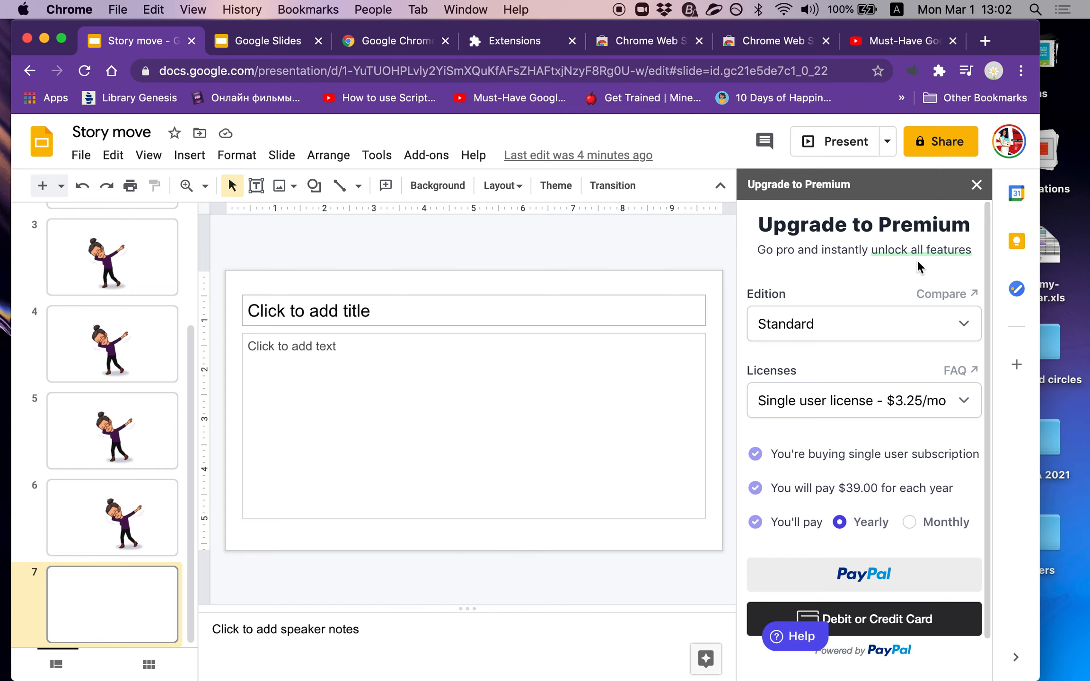
{"action": "left_click", "coordinate": [975, 184]}
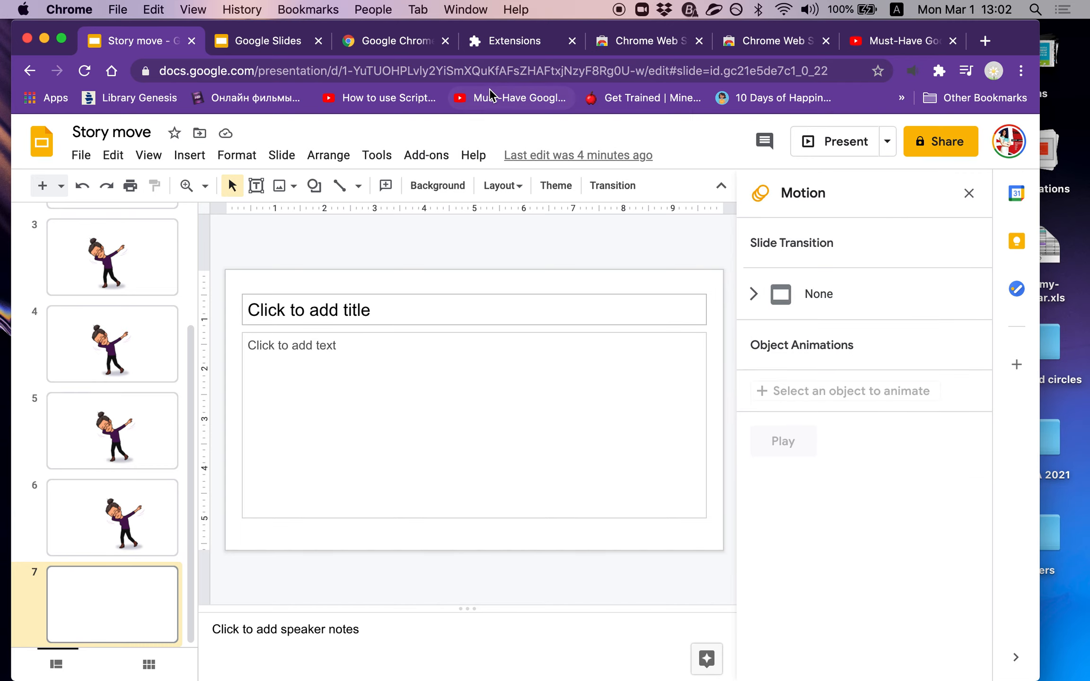
- Render the Story move slides as an animated GIF with Creator Studio and download the file
{"action": "left_click", "coordinate": [425, 156]}
{"action": "mouse_move", "coordinate": [478, 239]}
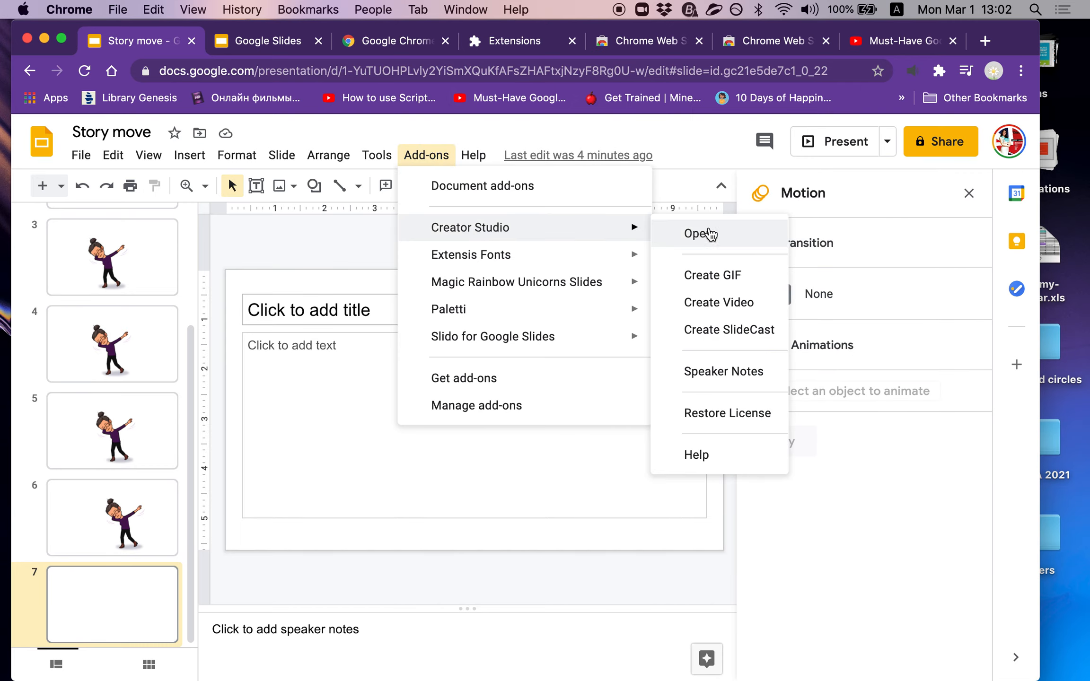
{"action": "left_click", "coordinate": [733, 276]}
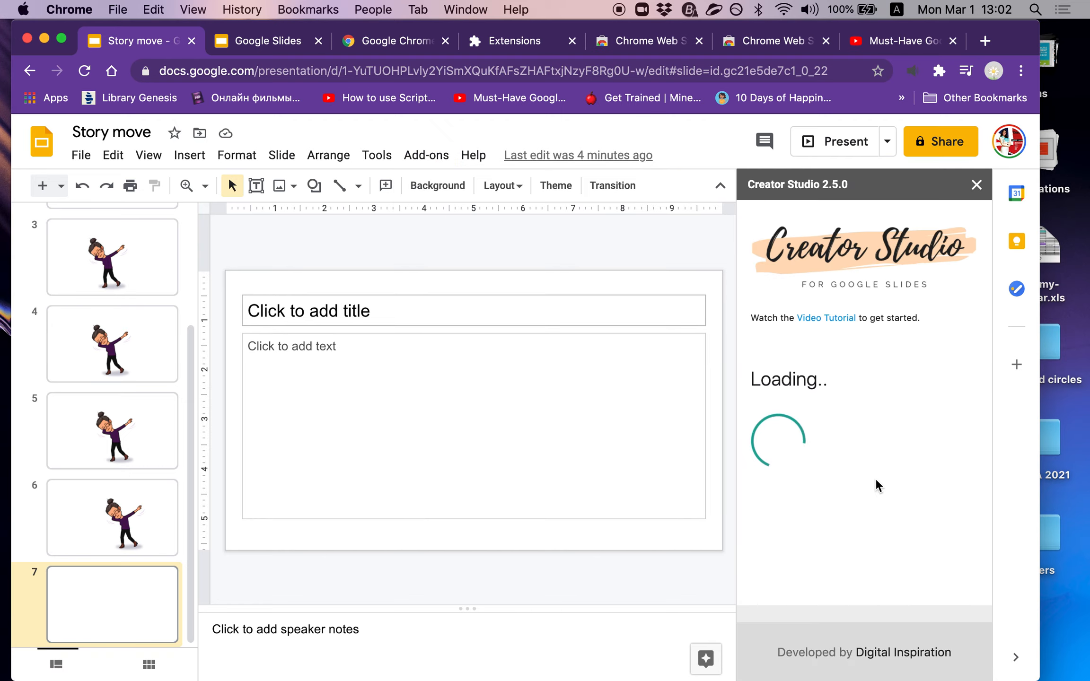
{"action": "scroll", "coordinate": [841, 502], "scroll_direction": "down", "scroll_amount": 5}
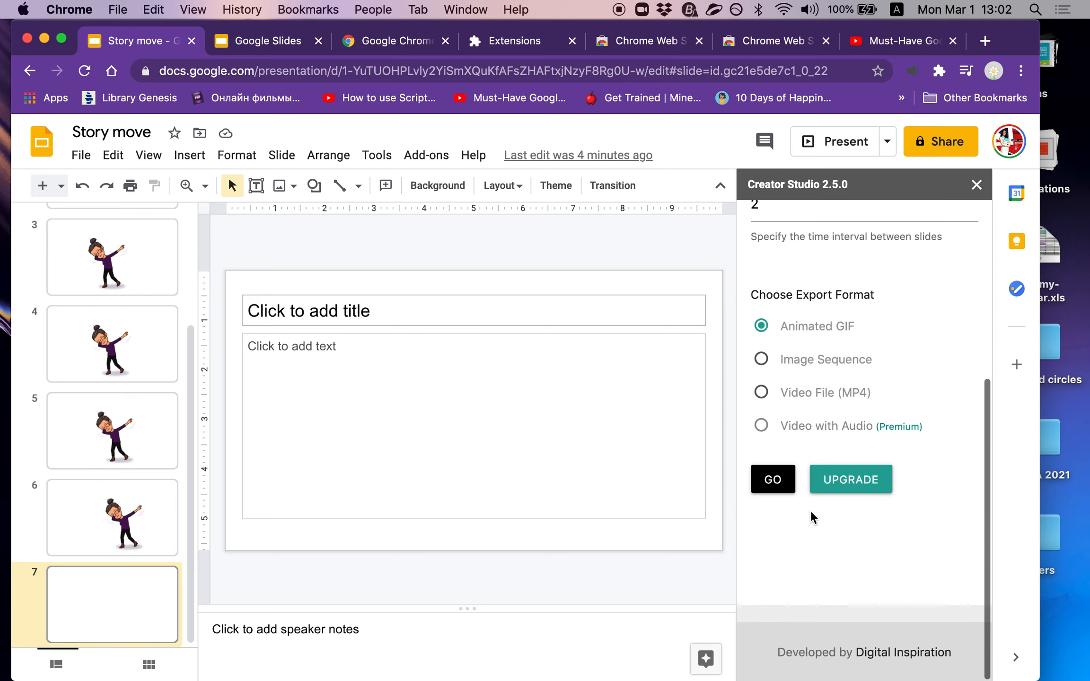
{"action": "left_click", "coordinate": [766, 479]}
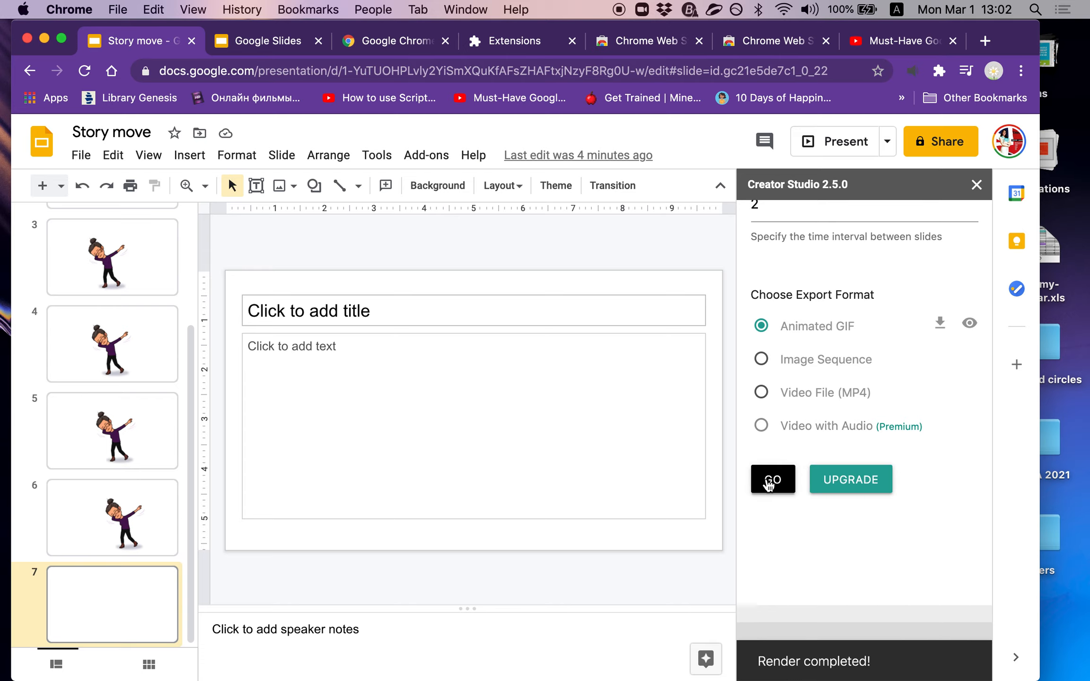
{"action": "left_click", "coordinate": [939, 324]}
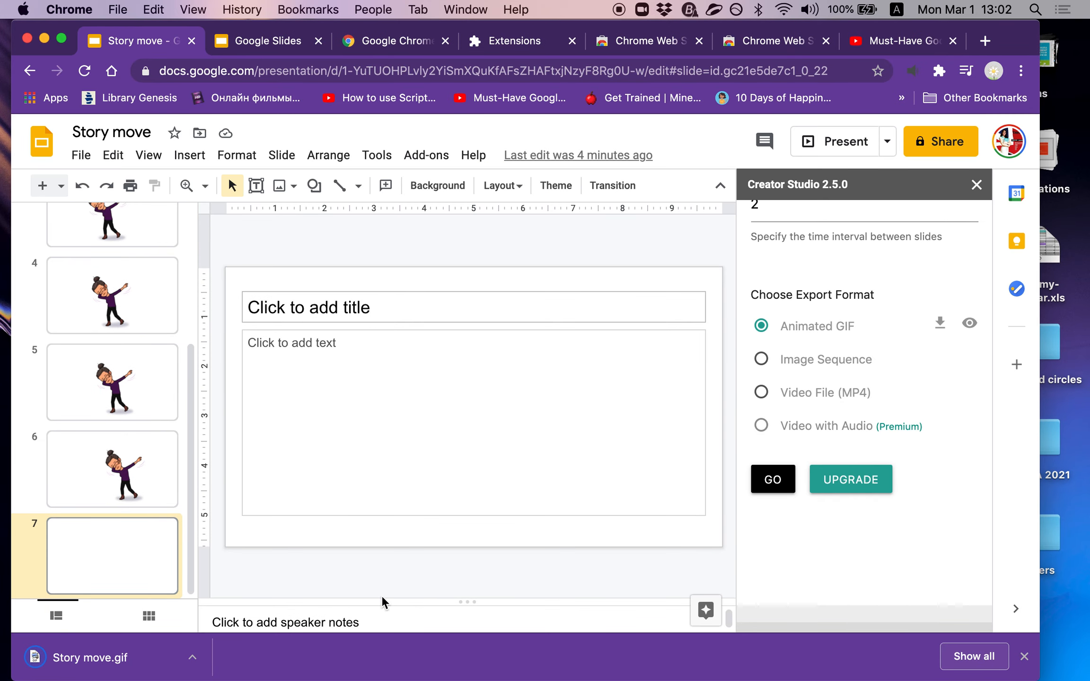
- View the downloaded Story move.gif in Preview, reopen it from the Downloads folder in Finder, and return to the presentation
{"action": "left_click", "coordinate": [106, 669]}
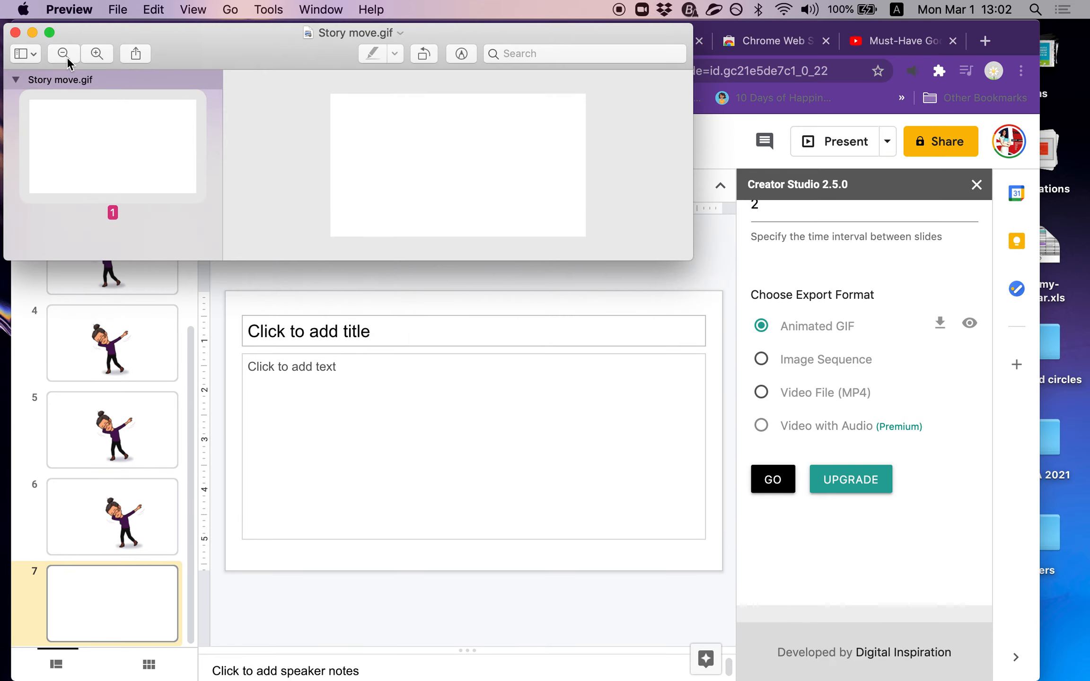
{"action": "left_click", "coordinate": [15, 32]}
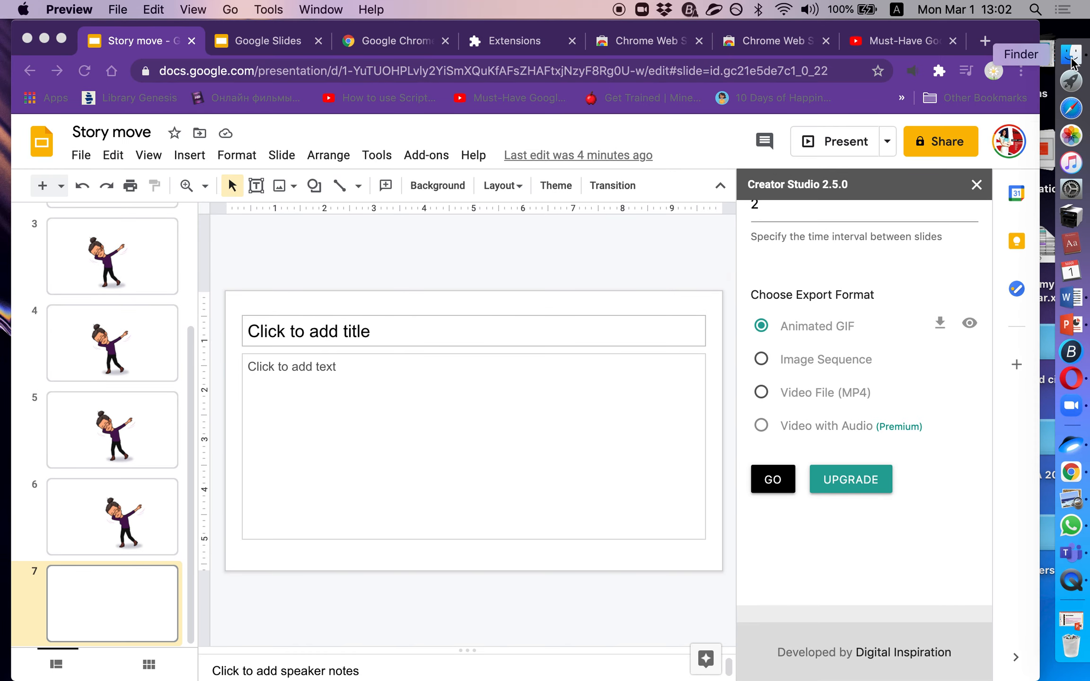
{"action": "left_click", "coordinate": [1071, 55]}
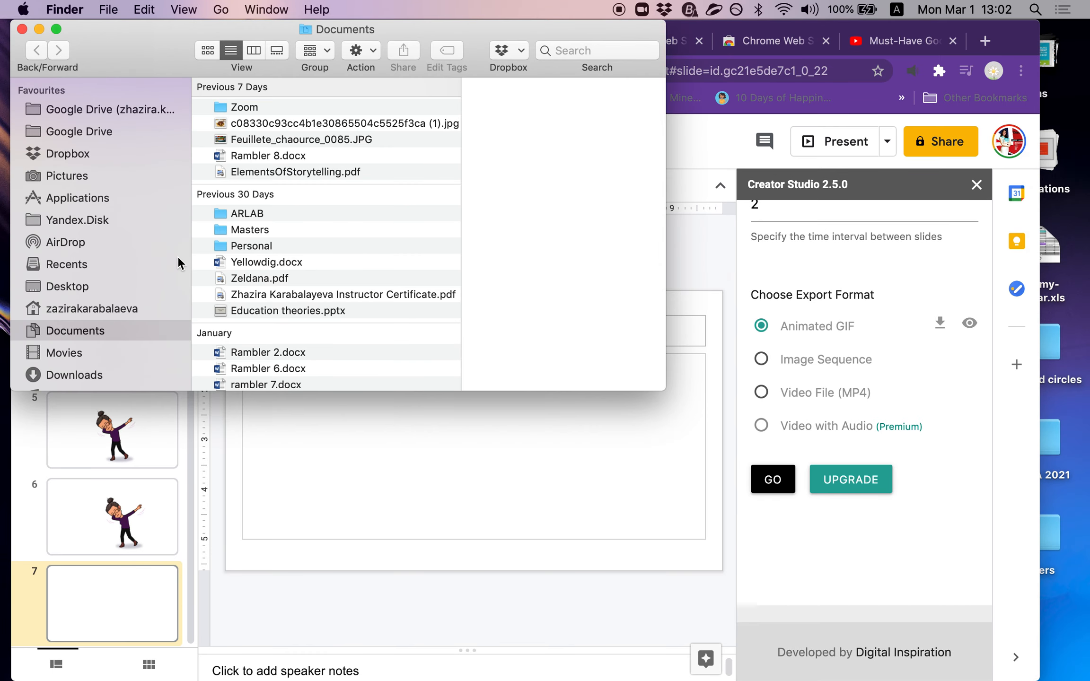
{"action": "left_click", "coordinate": [76, 375]}
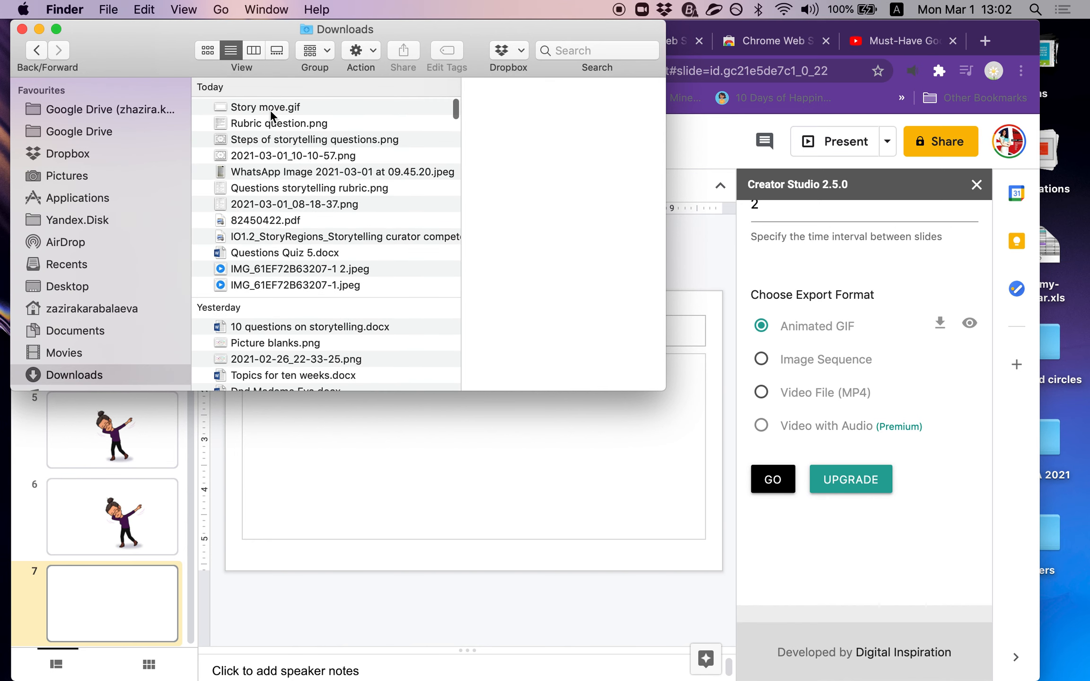
{"action": "double_click", "coordinate": [270, 111]}
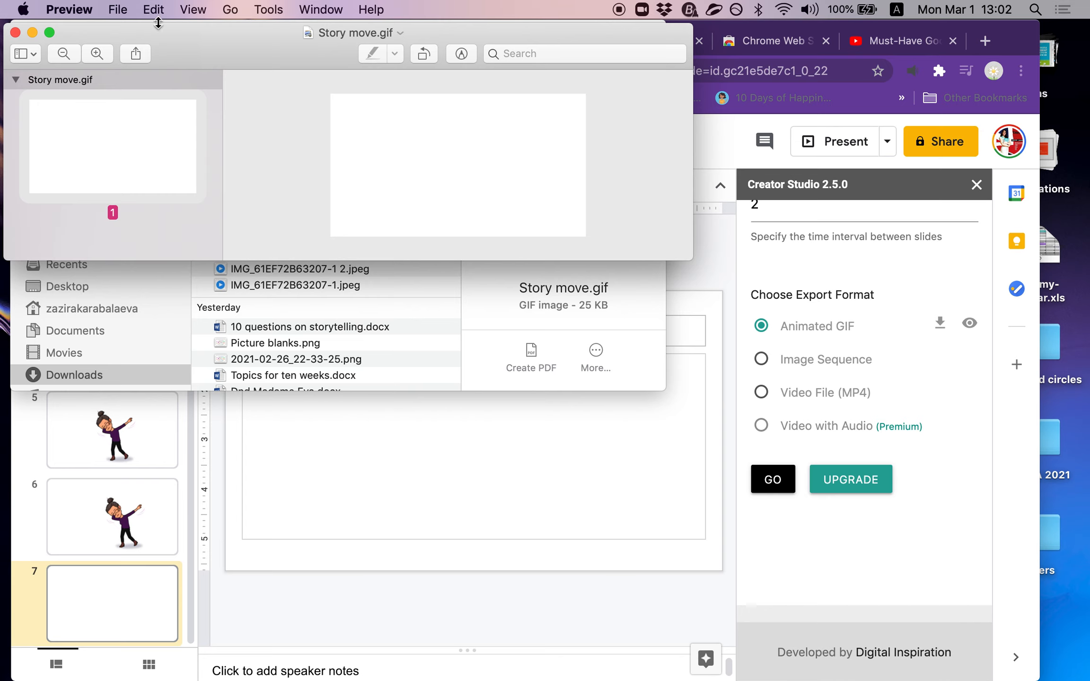
{"action": "left_click", "coordinate": [15, 33]}
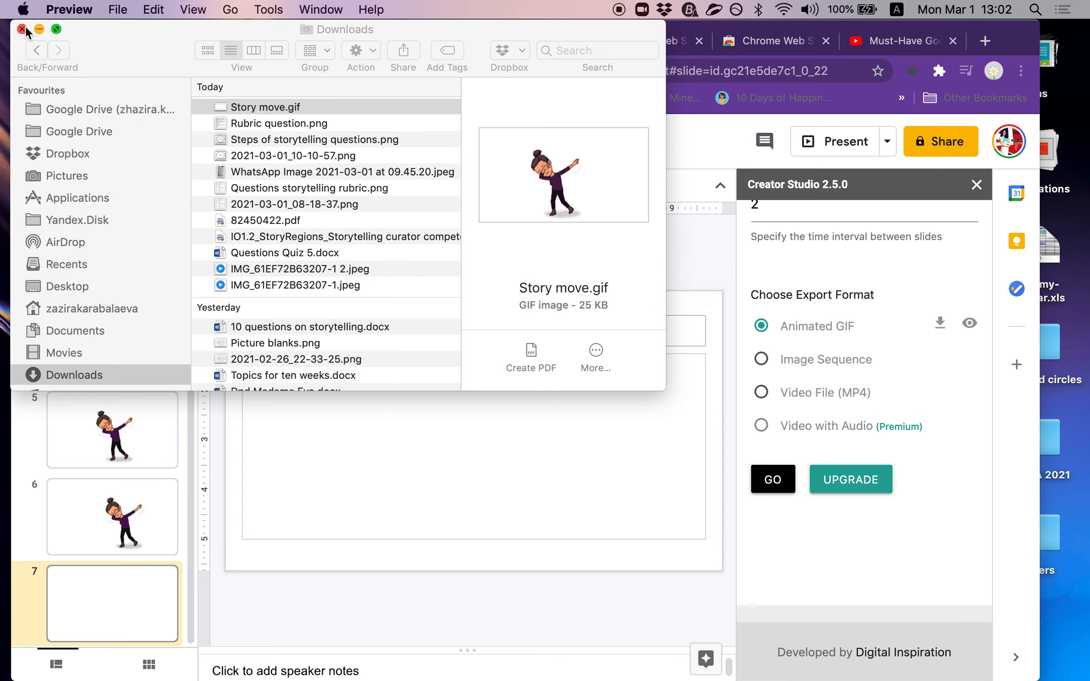
{"action": "key", "text": "Escape"}
{"action": "left_click", "coordinate": [745, 361]}
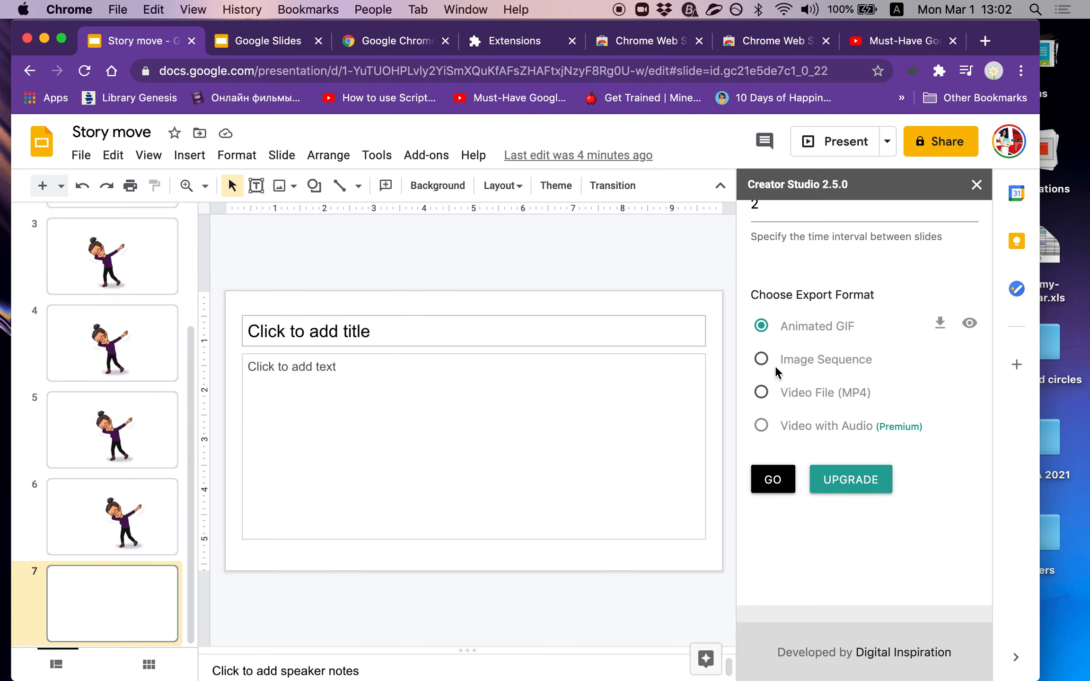
- Export the slides as a Video File (MP4) with Creator Studio and download the rendered video
{"action": "left_click", "coordinate": [761, 392]}
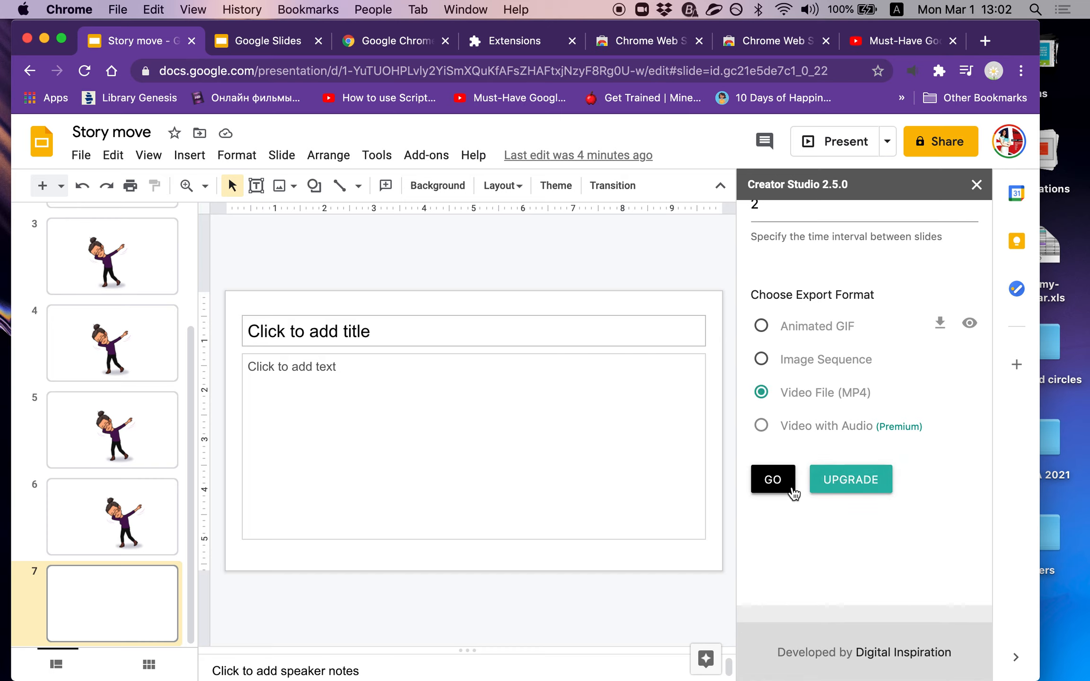
{"action": "left_click", "coordinate": [776, 483]}
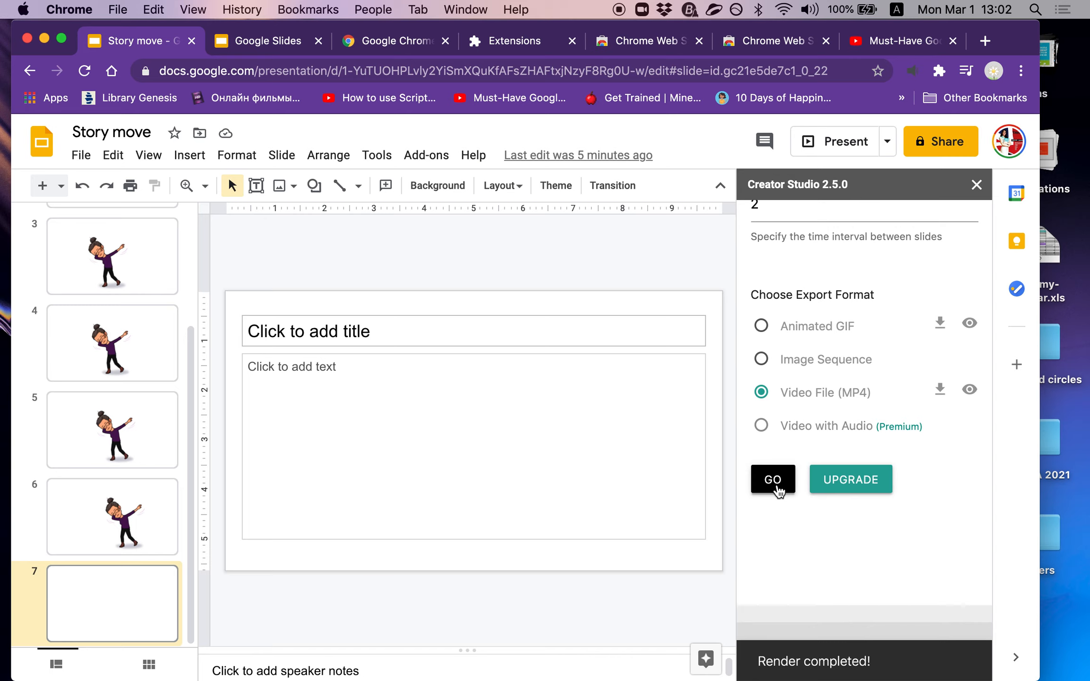
{"action": "mouse_move", "coordinate": [1071, 351]}
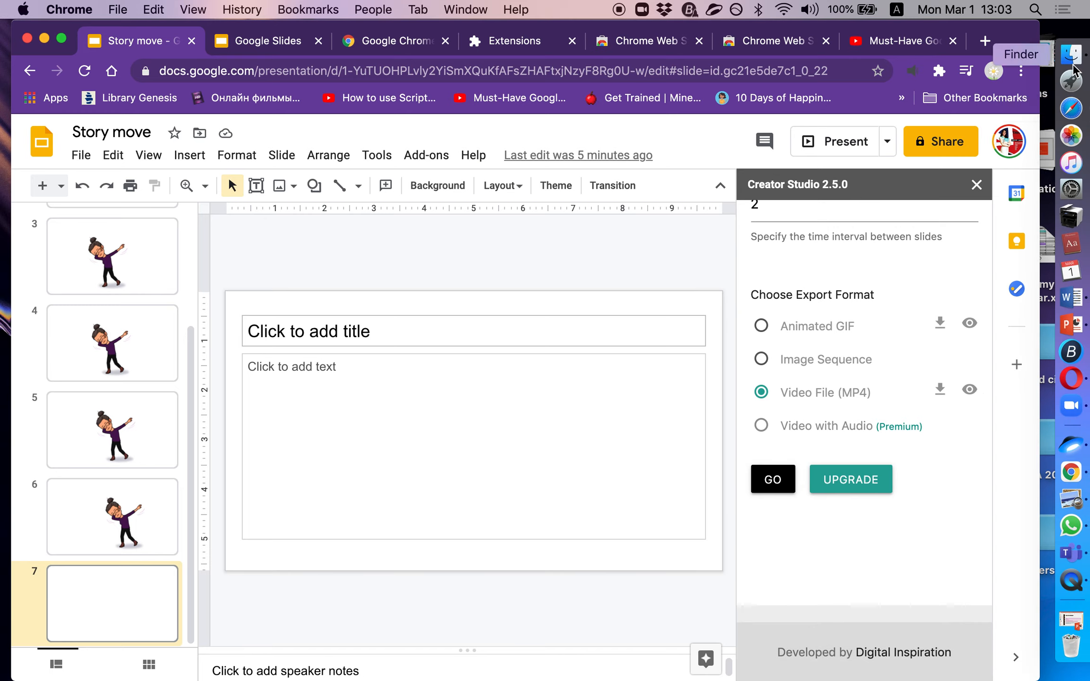
{"action": "left_click", "coordinate": [939, 390]}
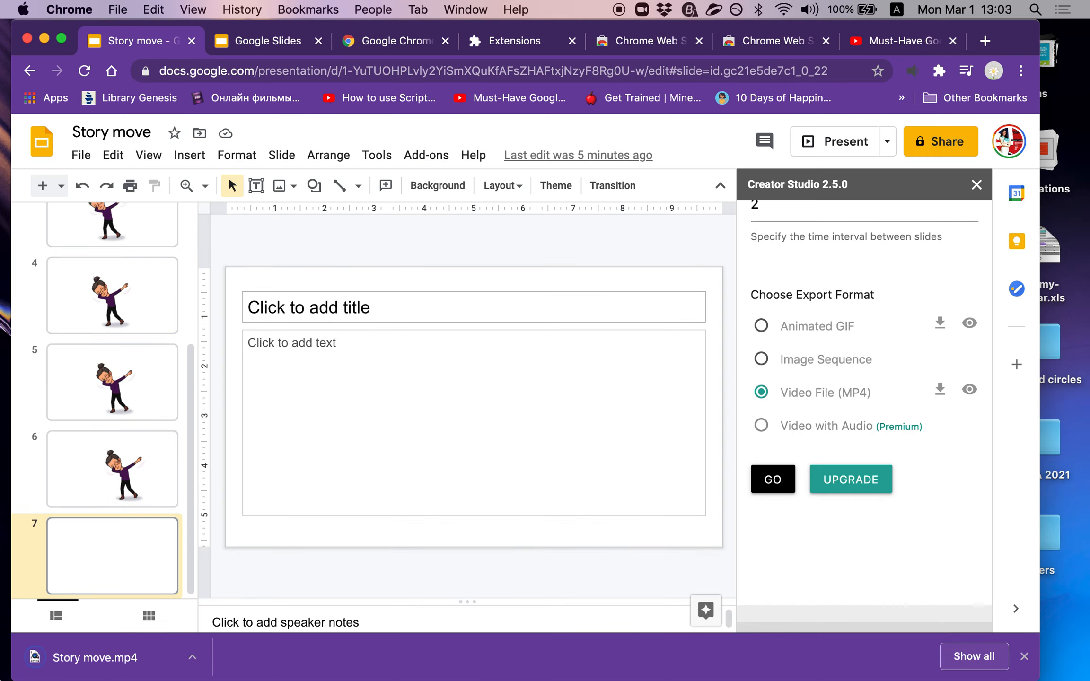
- Play the downloaded Story move.mp4 in QuickTime Player, enlarge its window to watch it, and close the player
{"action": "left_click", "coordinate": [119, 658]}
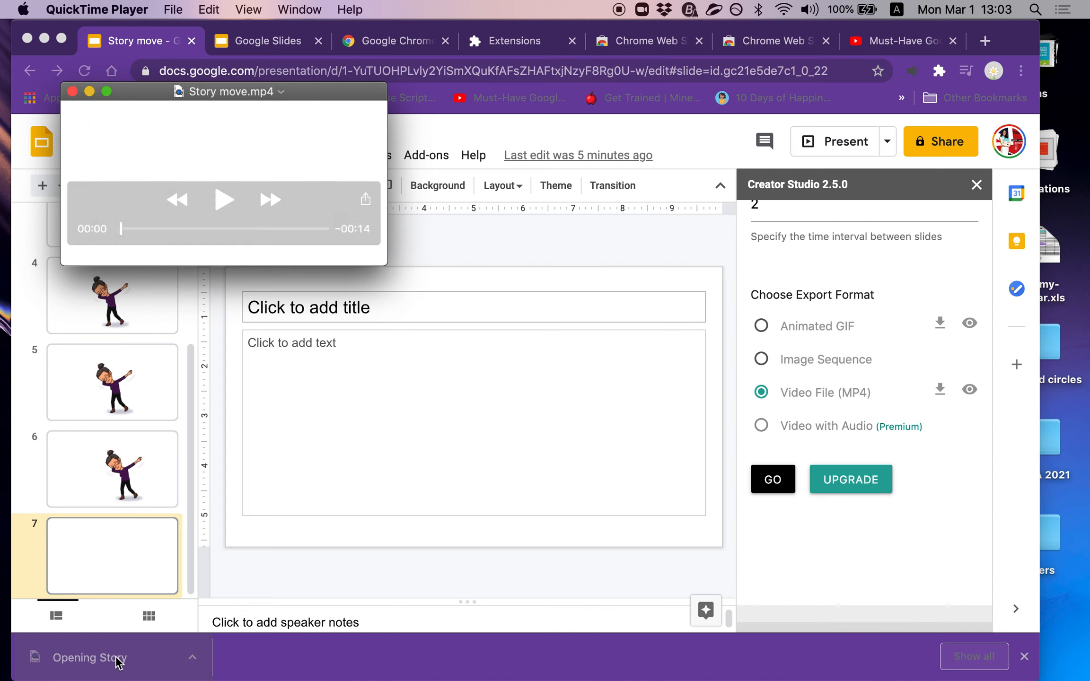
{"action": "left_click", "coordinate": [224, 200]}
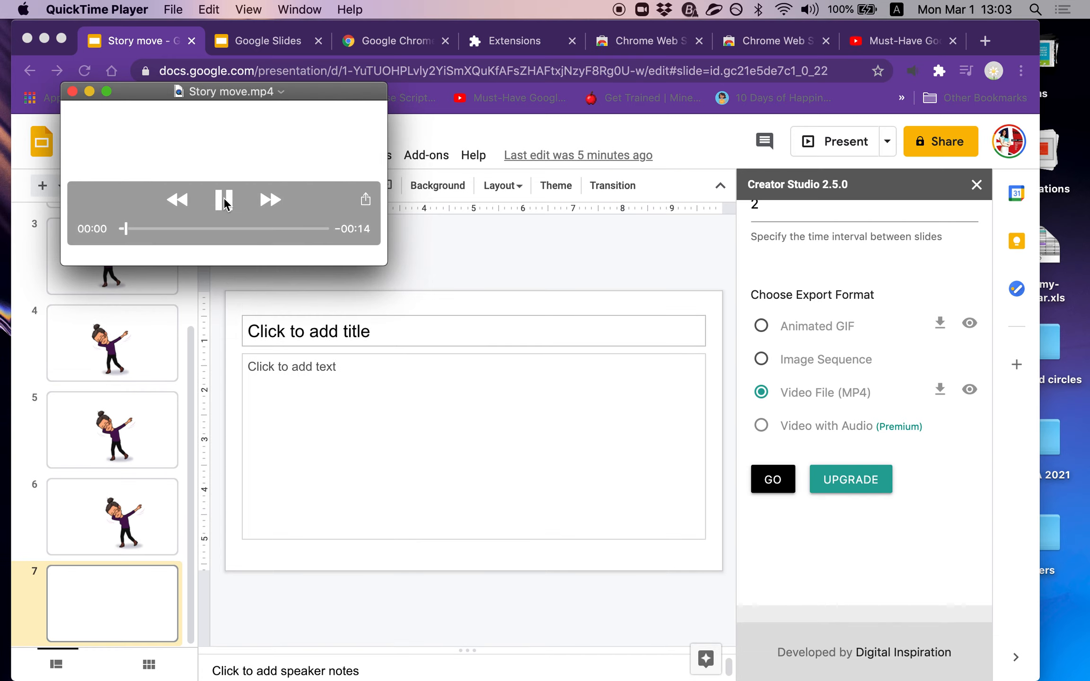
{"action": "mouse_move", "coordinate": [223, 152]}
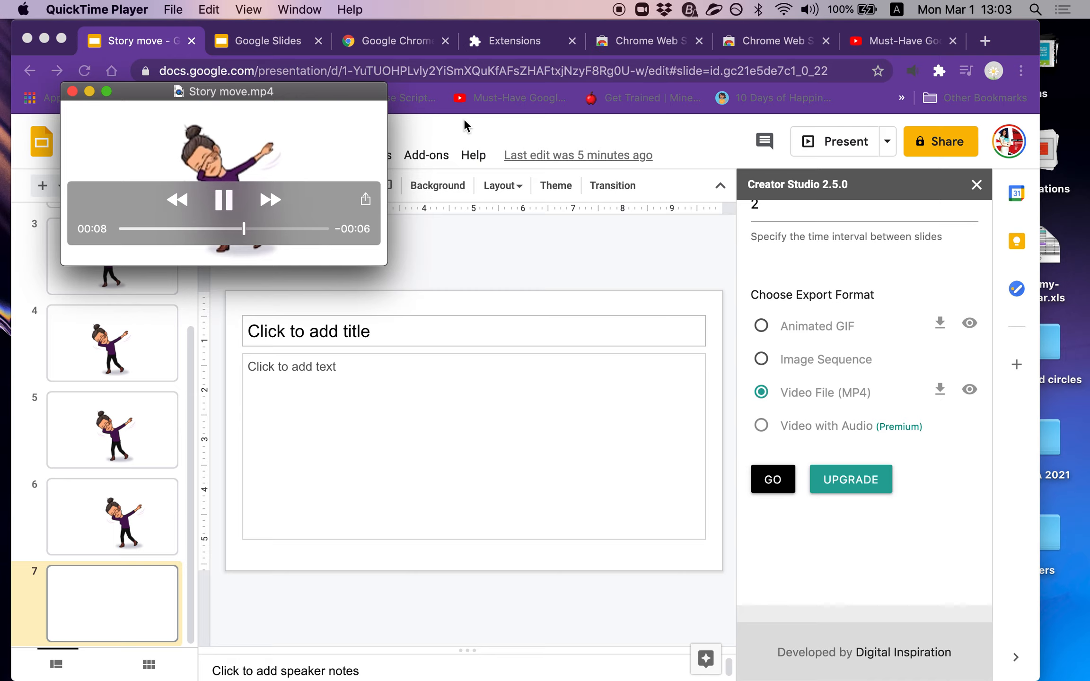
{"action": "left_click_drag", "start_coordinate": [383, 261], "coordinate": [560, 487]}
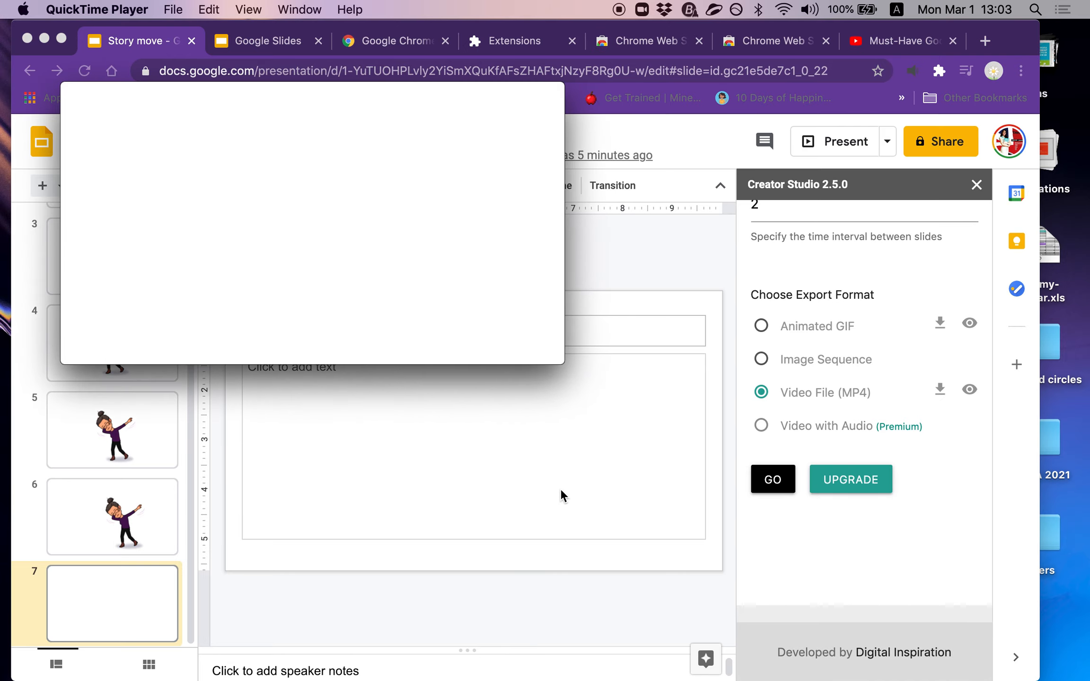
{"action": "left_click", "coordinate": [75, 93]}
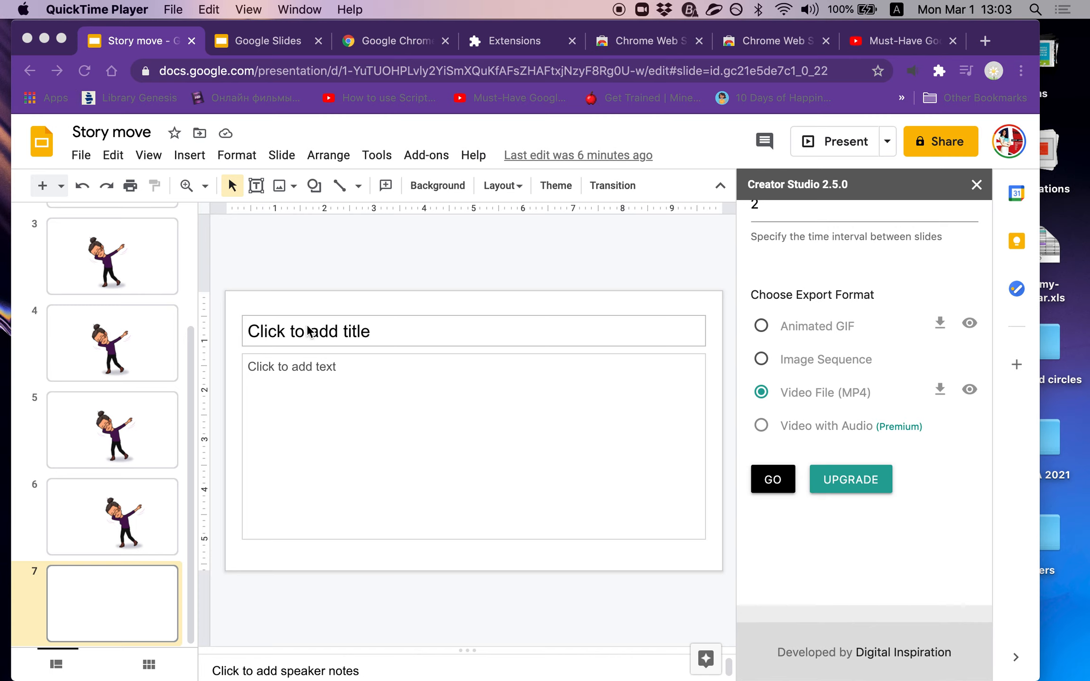
- Insert the audio file Traveler's Coffee.mp3 from My Drive into slide 5
{"action": "key", "text": "Up"}
{"action": "key", "text": "Up"}
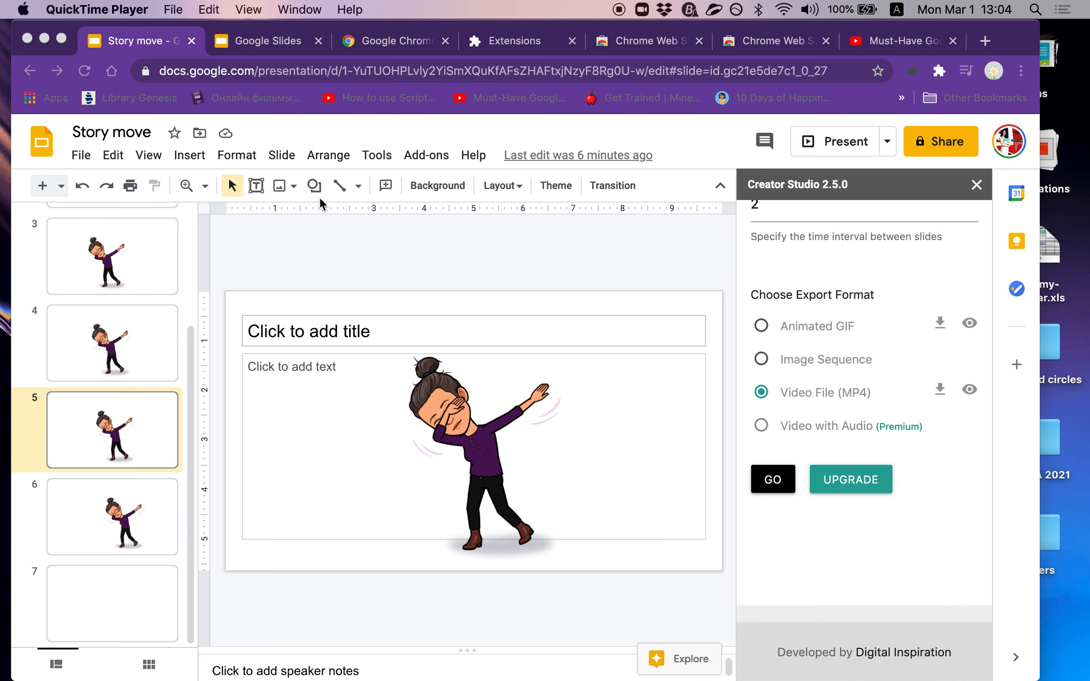
{"action": "left_click", "coordinate": [283, 158]}
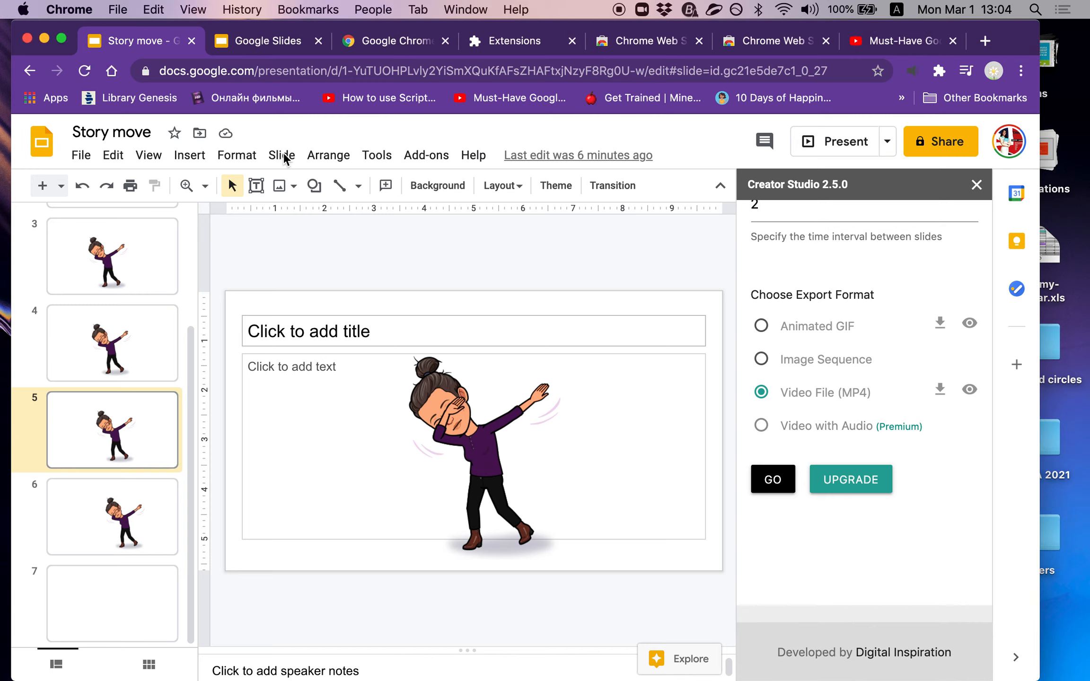
{"action": "left_click", "coordinate": [376, 158]}
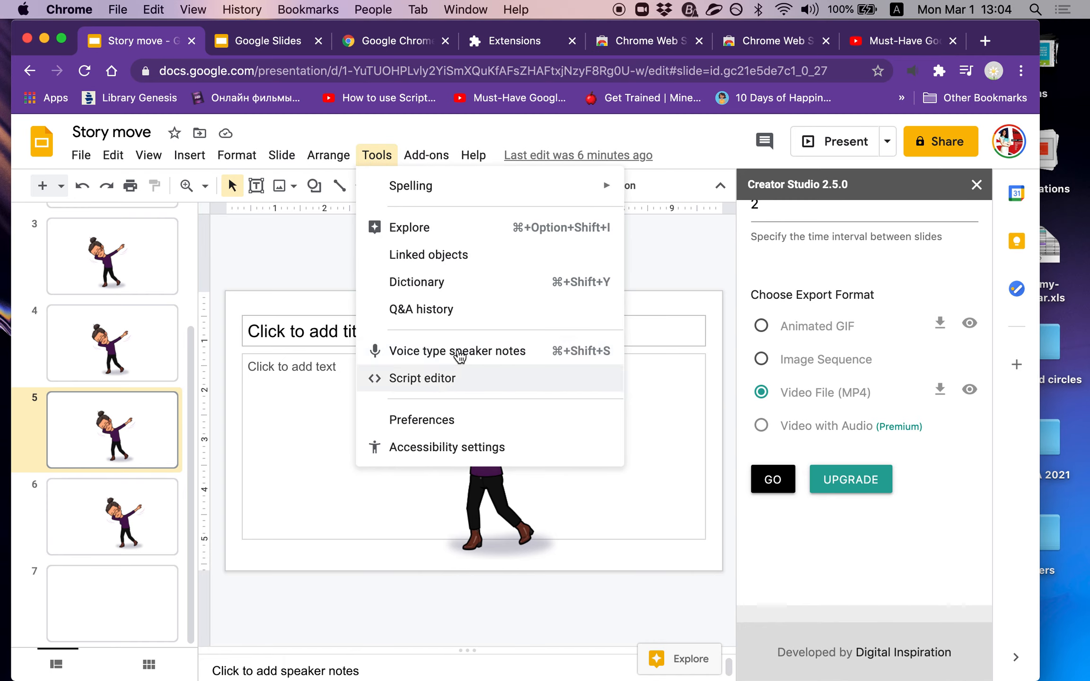
{"action": "left_click", "coordinate": [297, 422]}
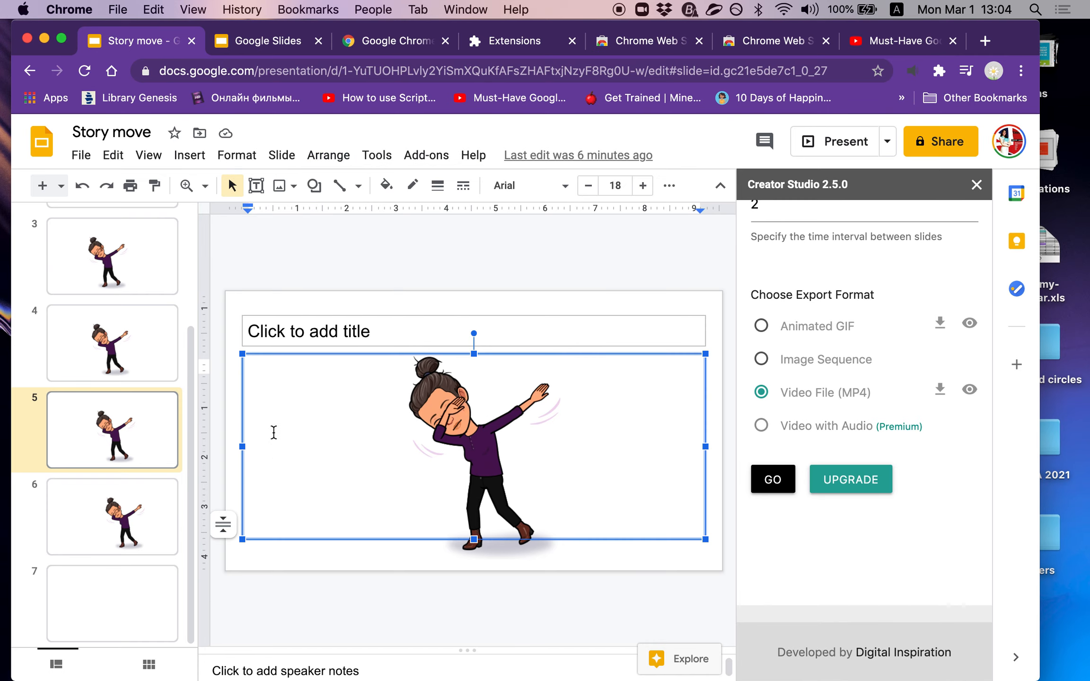
{"action": "left_click", "coordinate": [190, 157]}
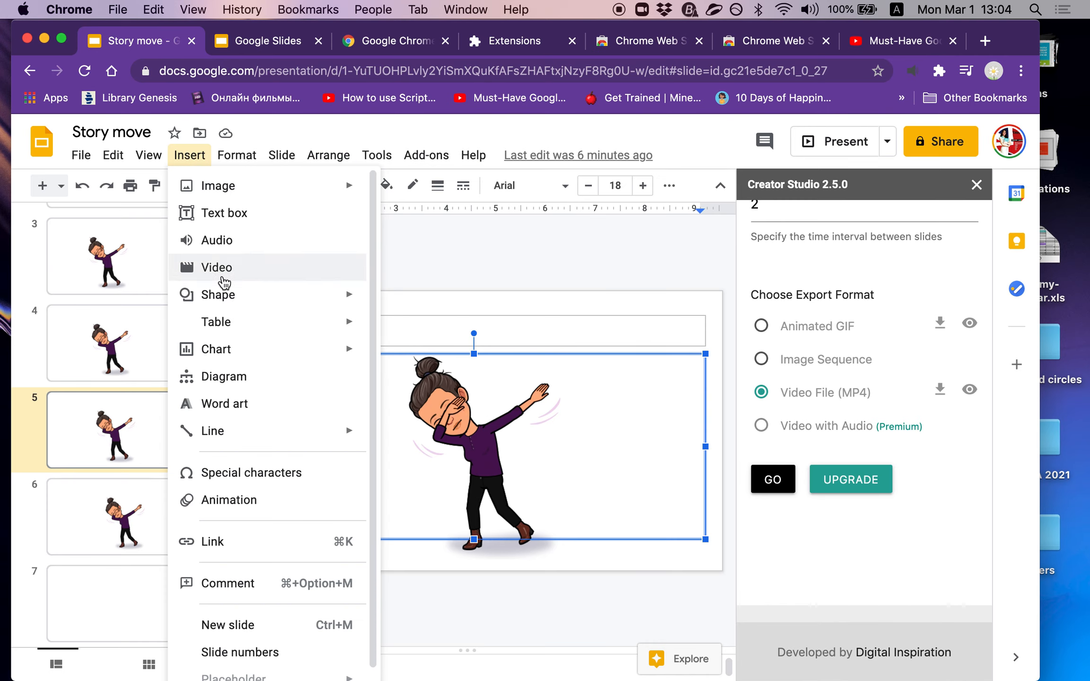
{"action": "left_click", "coordinate": [240, 241]}
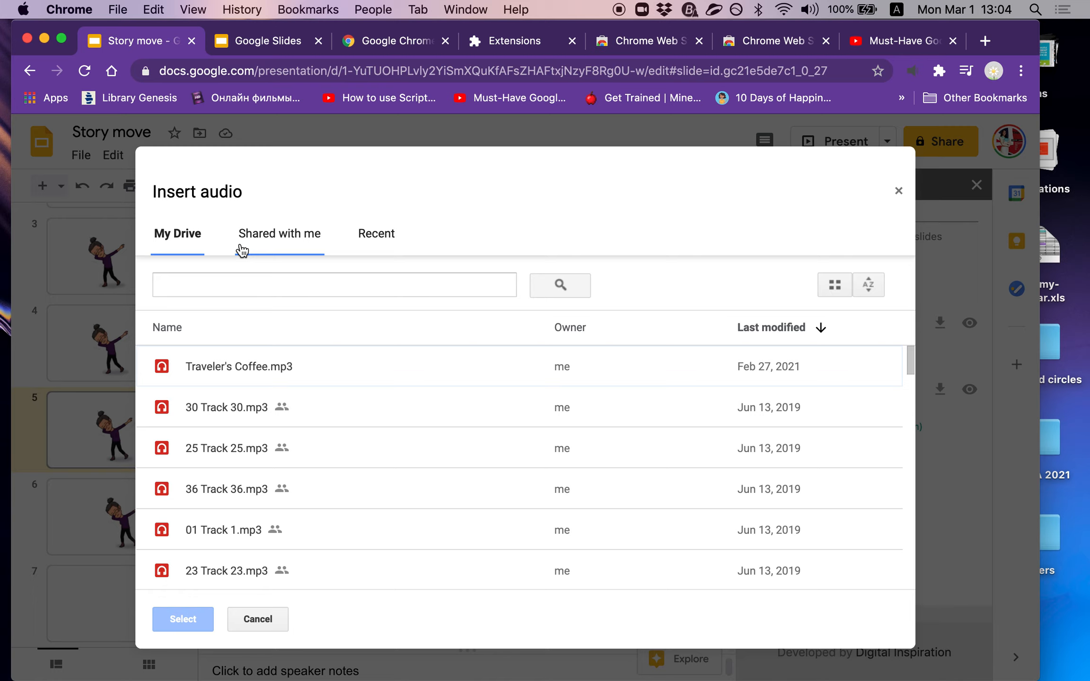
{"action": "left_click", "coordinate": [271, 370]}
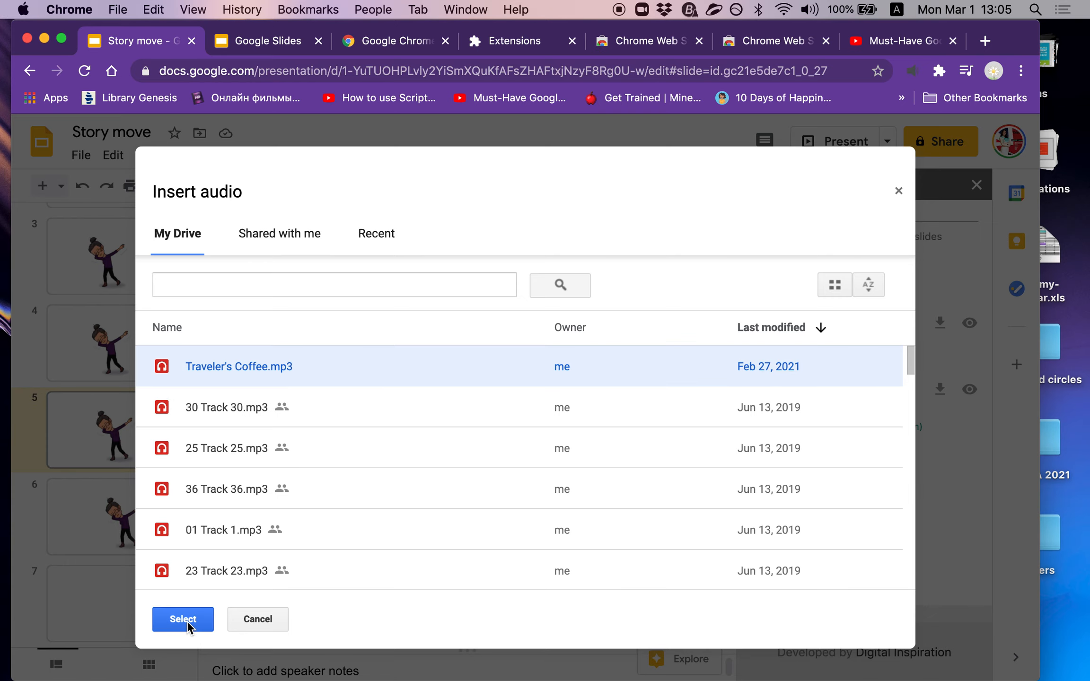
{"action": "left_click", "coordinate": [187, 621]}
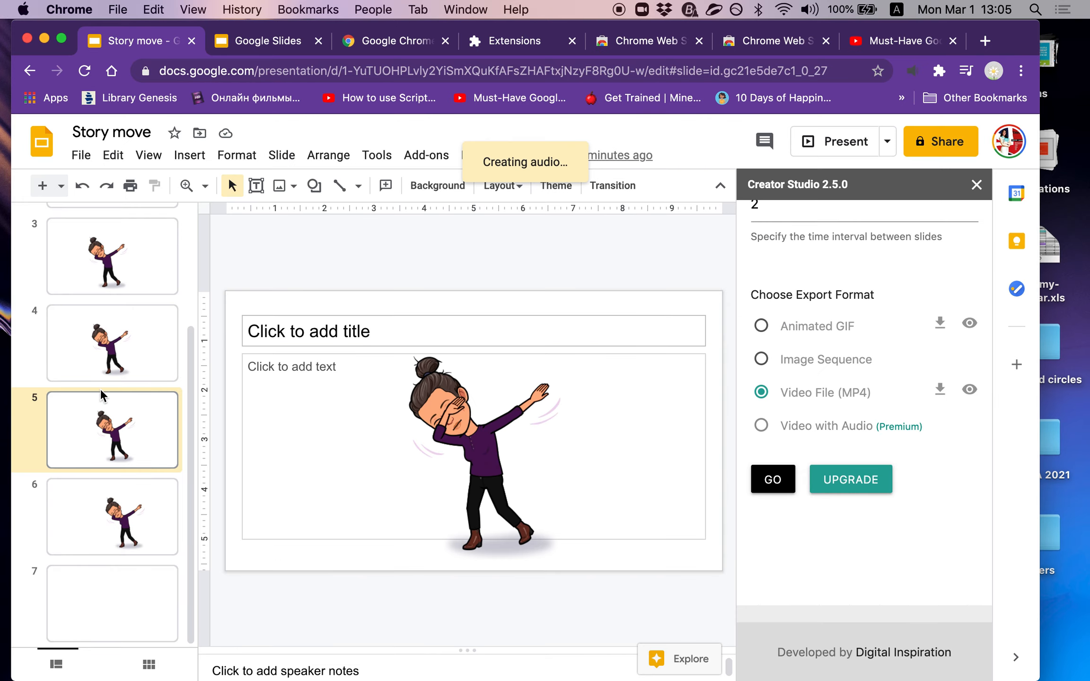
{"action": "scroll", "coordinate": [100, 389], "scroll_direction": "up", "scroll_amount": 4}
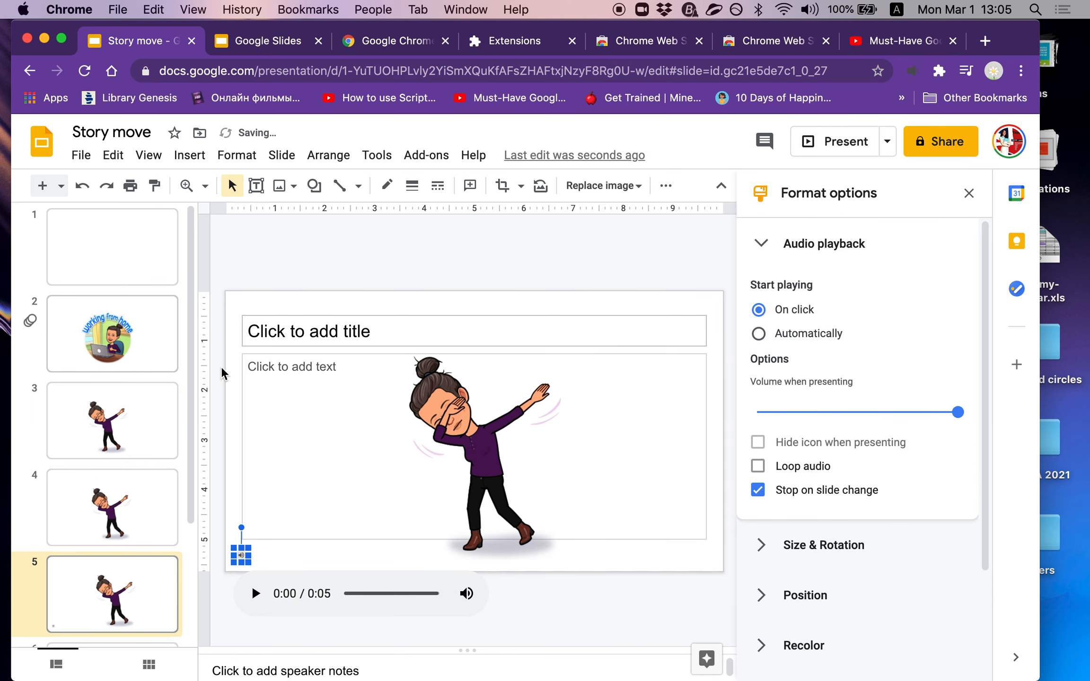
- Play the inserted audio clip on slide 5 to preview its sound
{"action": "left_click", "coordinate": [255, 594]}
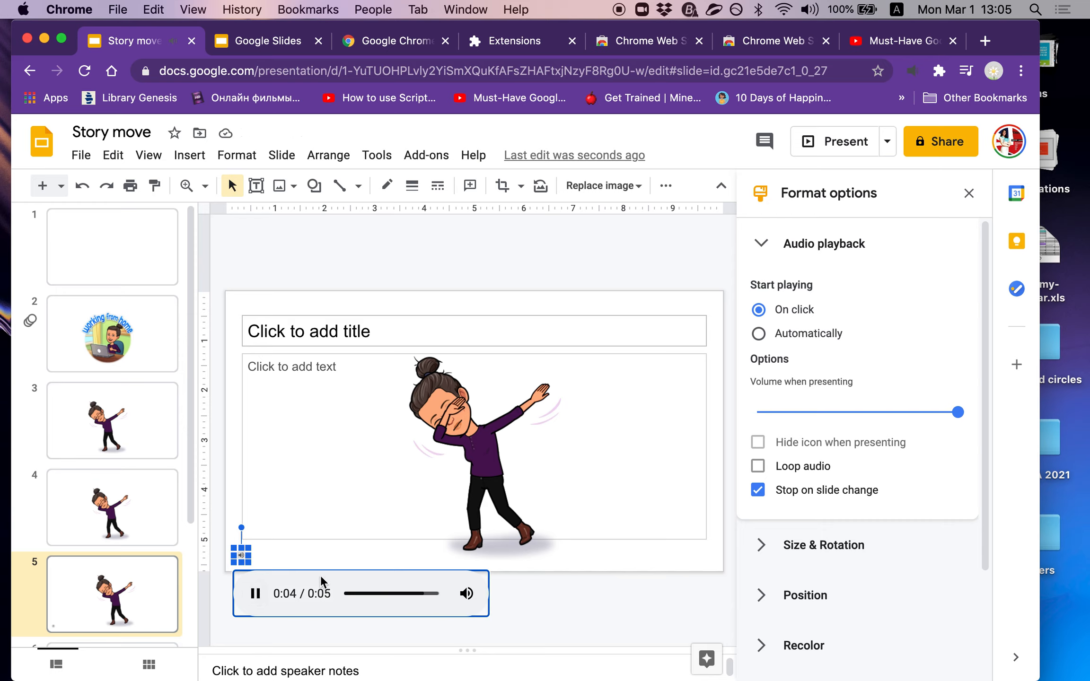
{"action": "left_click", "coordinate": [256, 594]}
{"action": "left_click", "coordinate": [255, 594]}
- Enlarge the audio icon in the lower-left corner of slide 5 and check its object options
{"action": "left_click_drag", "start_coordinate": [247, 549], "coordinate": [287, 508]}
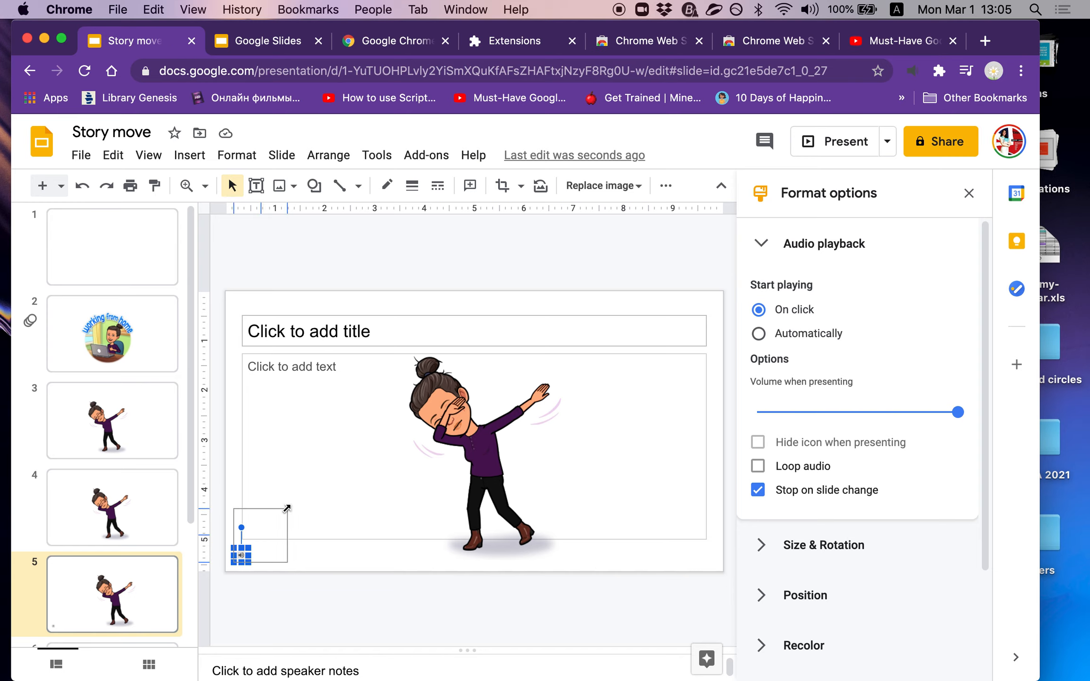
{"action": "right_click", "coordinate": [263, 537]}
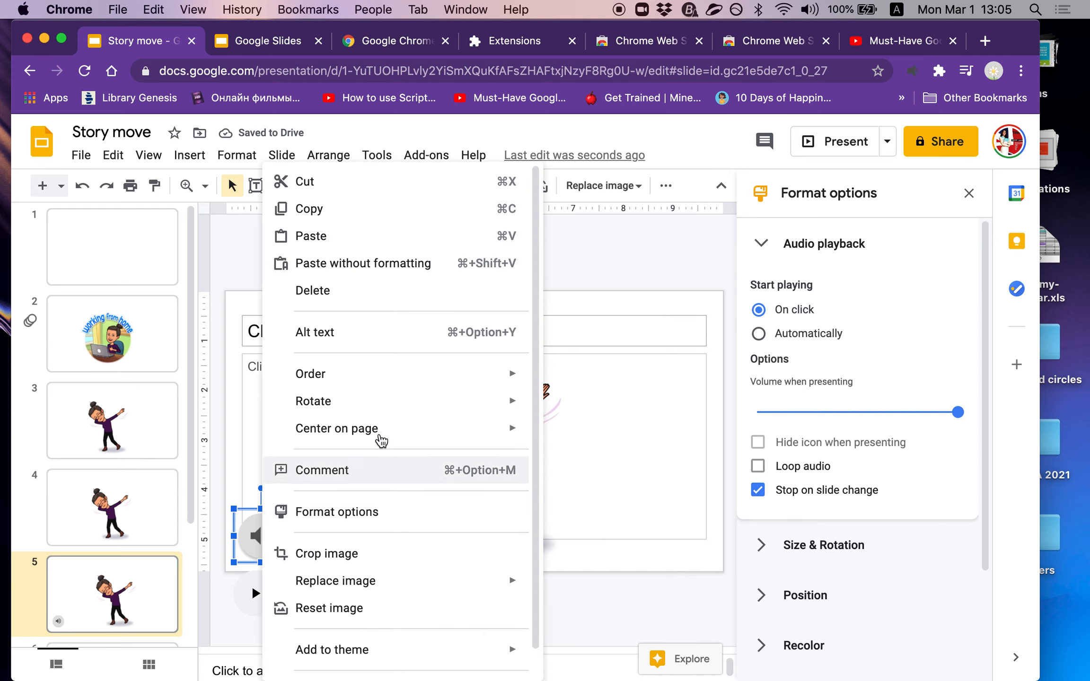
{"action": "left_click", "coordinate": [233, 519]}
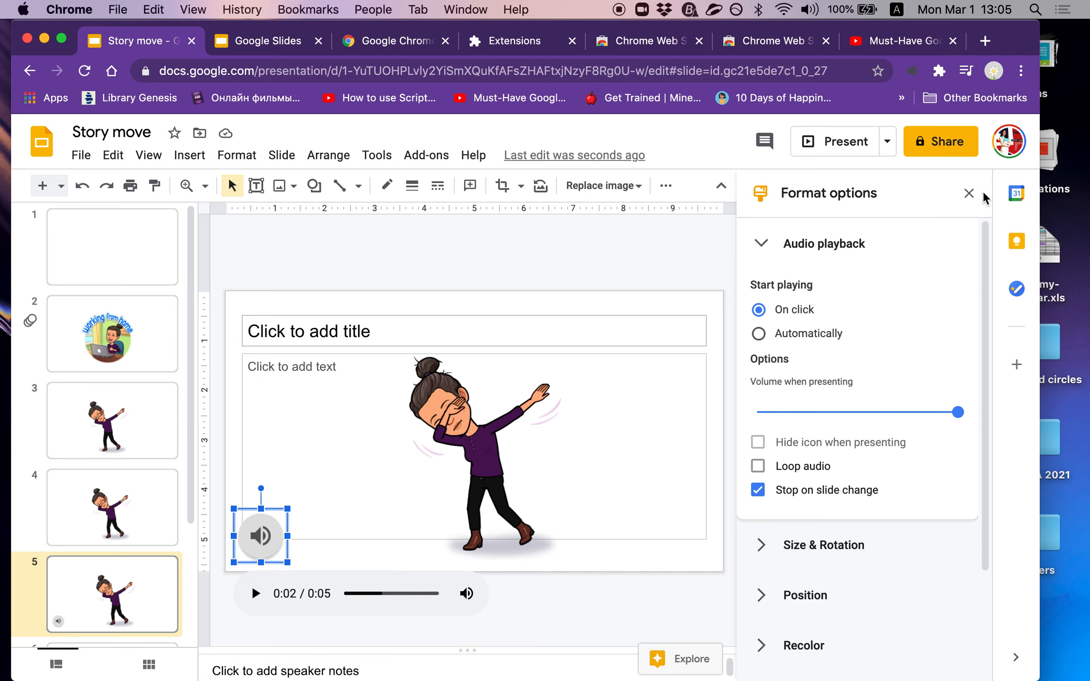
- Set the slide 5 audio to start playing automatically, briefly enabling and disabling the option to hide its icon when presenting
{"action": "left_click", "coordinate": [758, 333]}
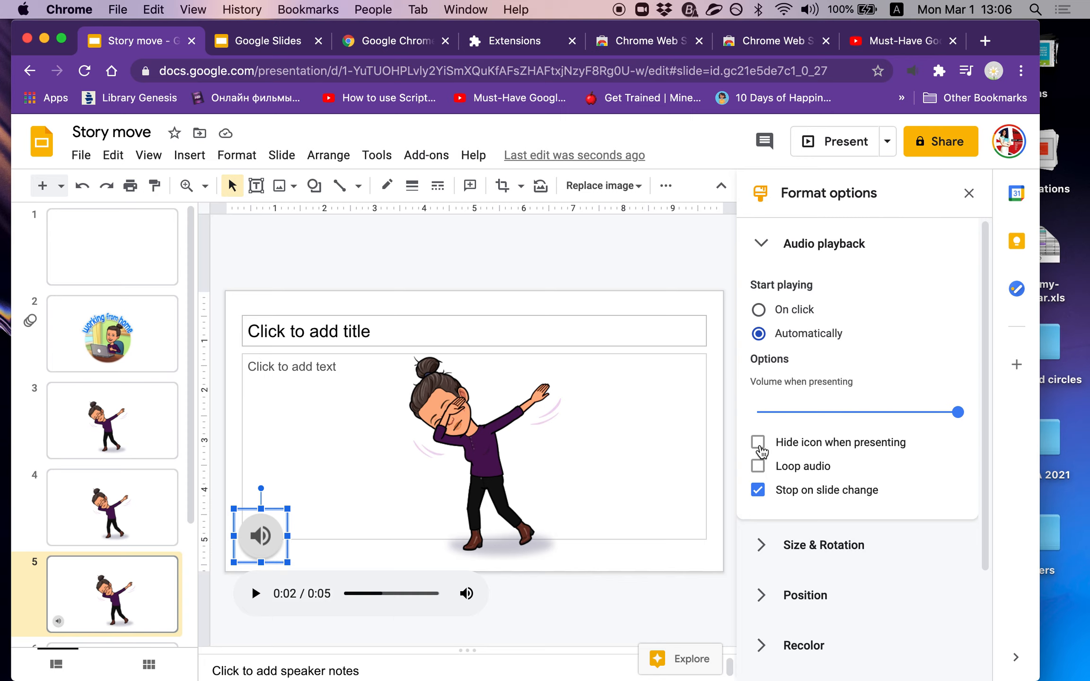
{"action": "left_click", "coordinate": [757, 444]}
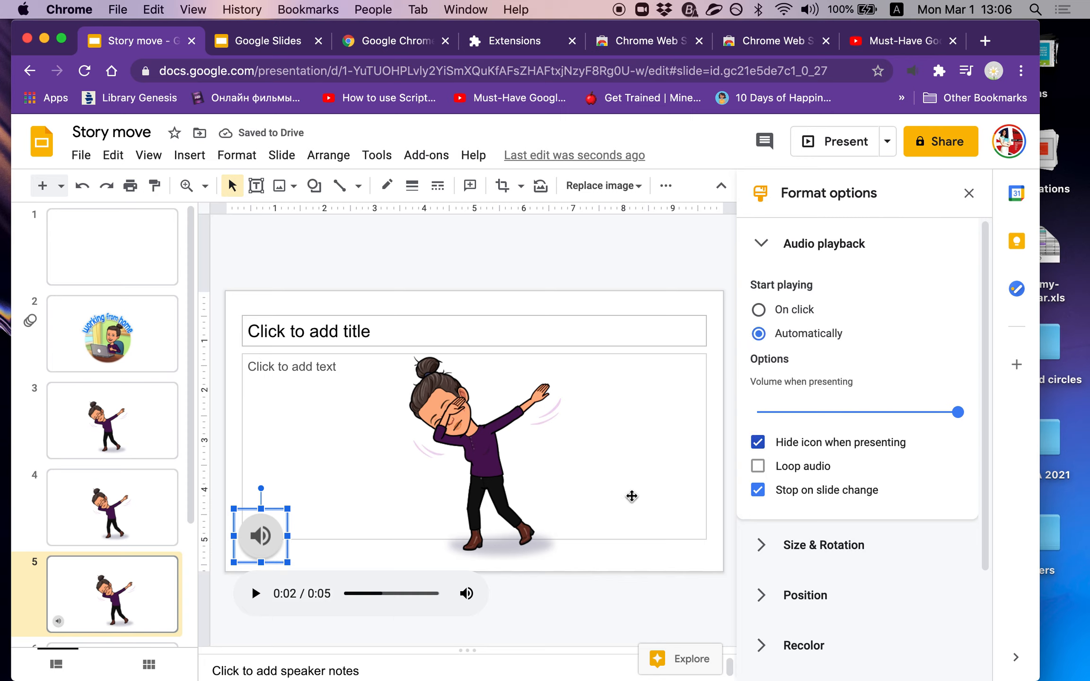
{"action": "left_click", "coordinate": [762, 443]}
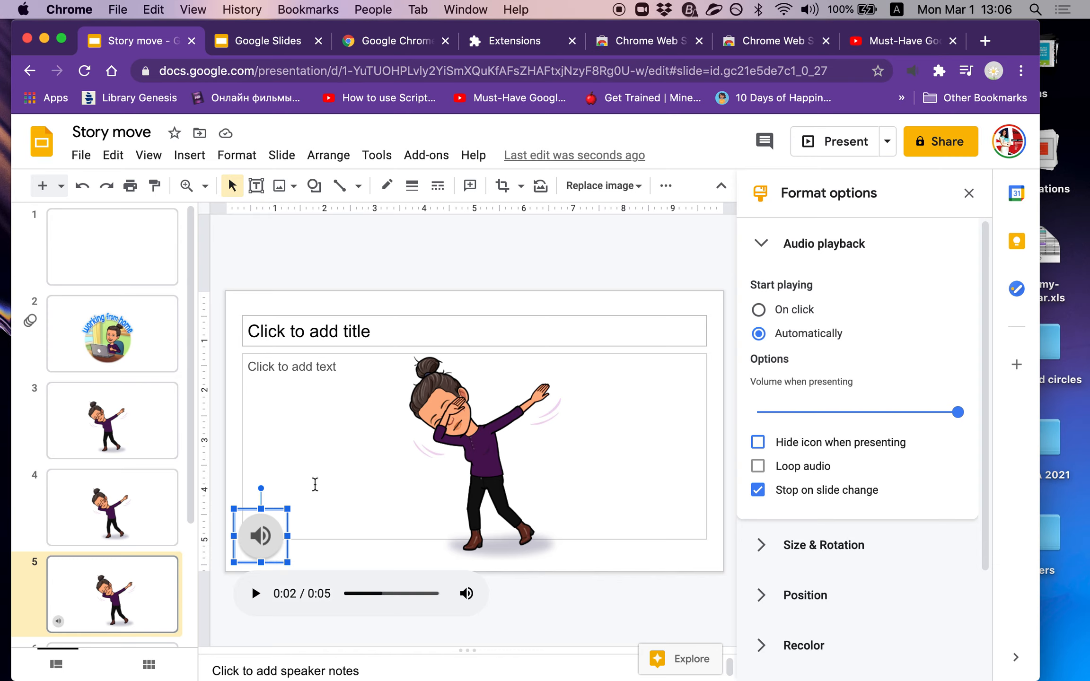
- Present the slideshow from slide 2, advance to slide 3, start automatic playback, and exit the presentation
{"action": "left_click", "coordinate": [157, 351]}
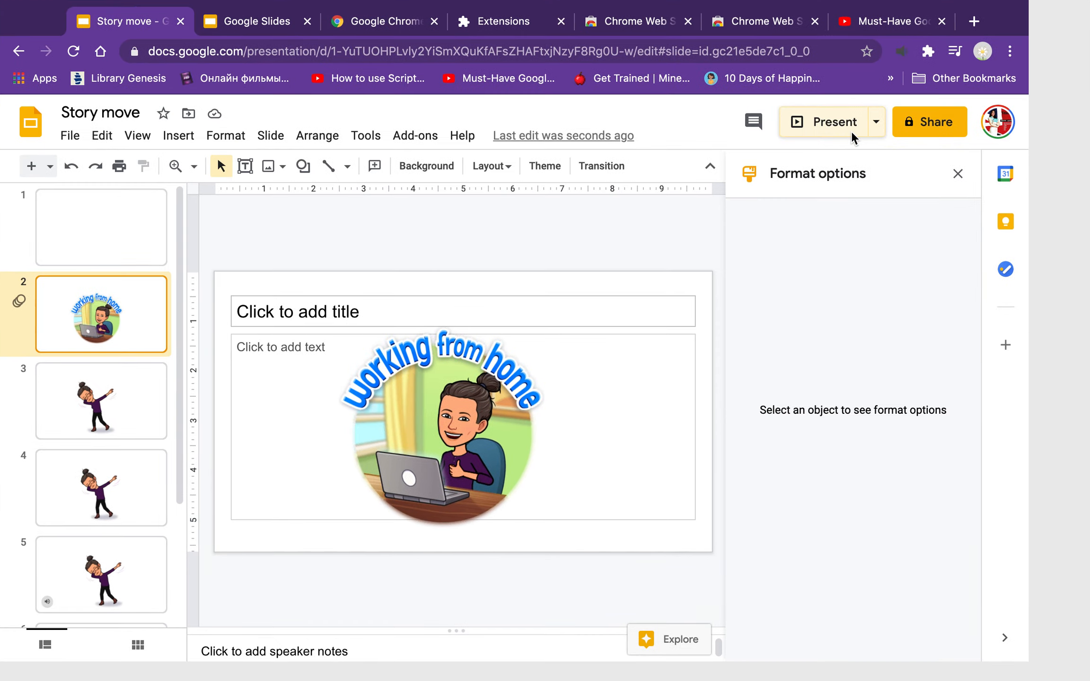
{"action": "left_click", "coordinate": [851, 134]}
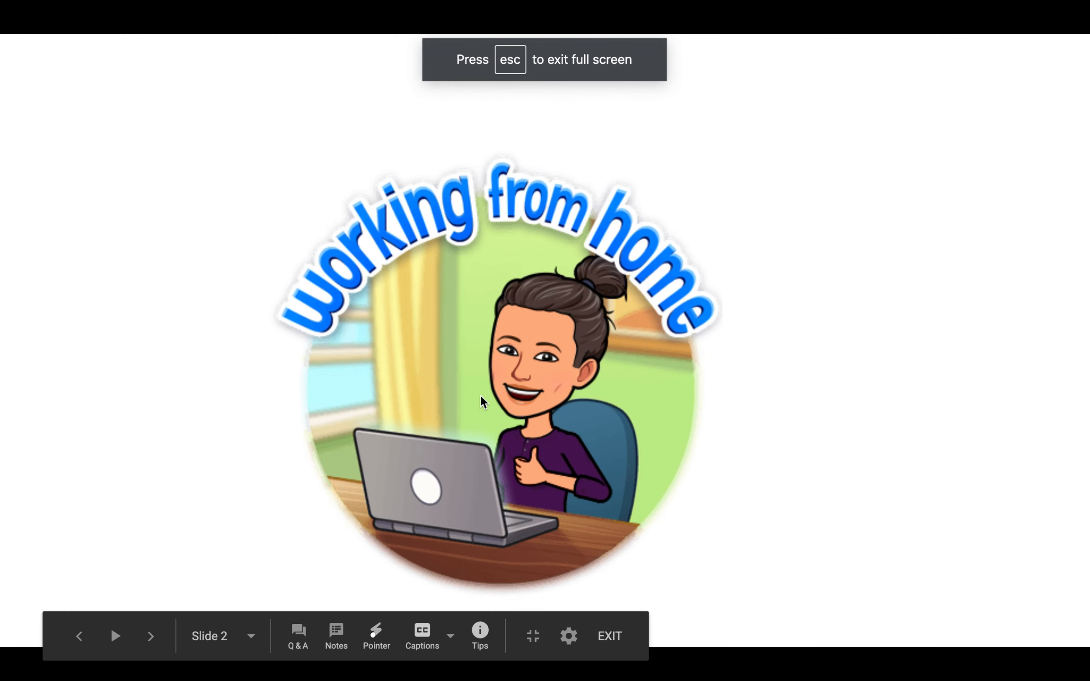
{"action": "left_click", "coordinate": [151, 637]}
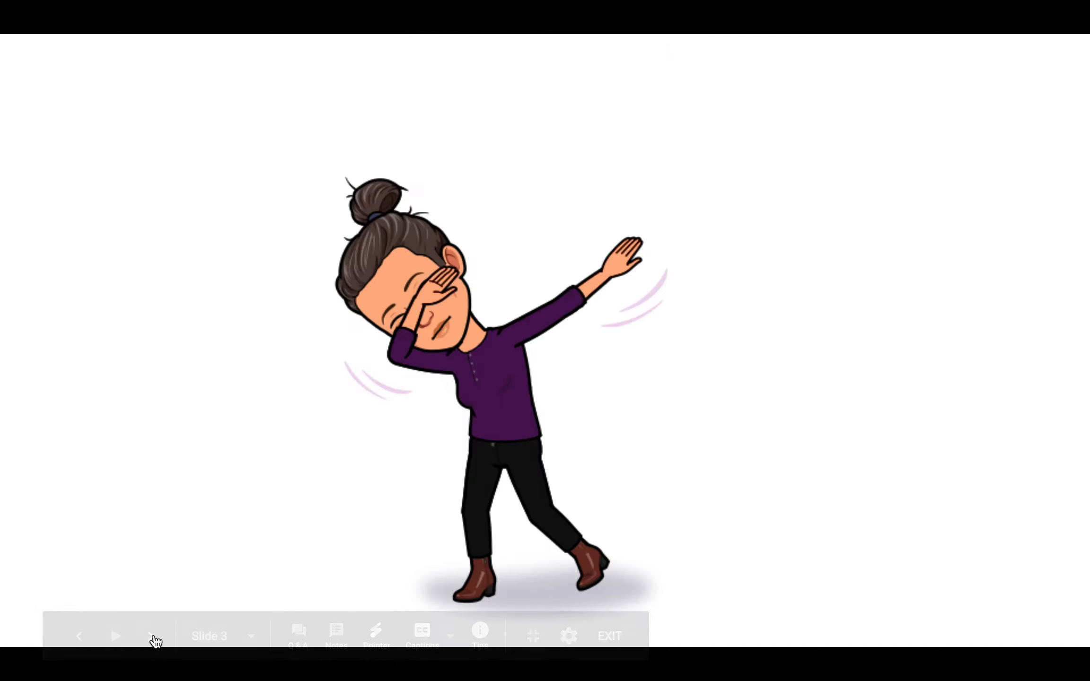
{"action": "left_click", "coordinate": [126, 637]}
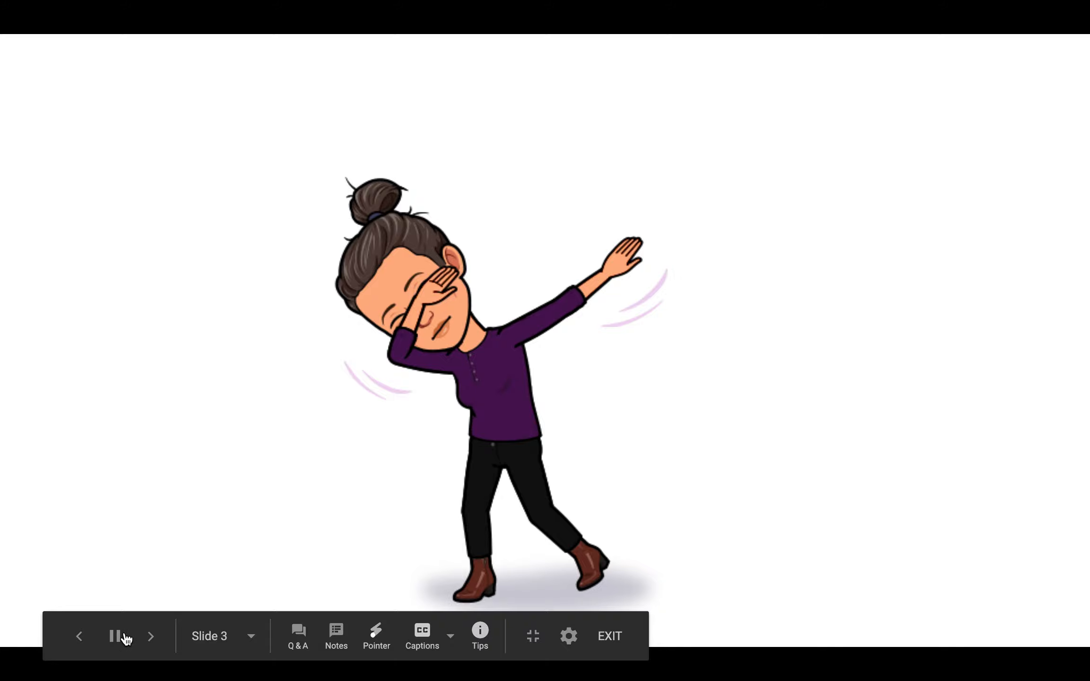
{"action": "left_click", "coordinate": [612, 636]}
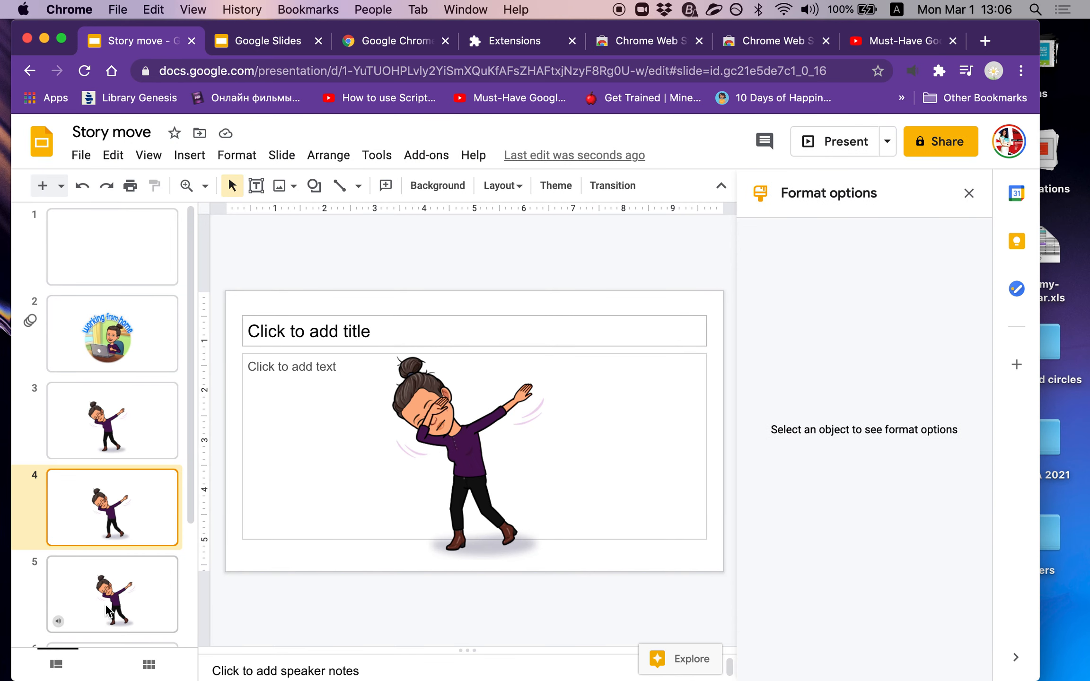
- Present from slide 4 and advance to slide 5 to test its automatic audio, then exit the presentation
{"action": "left_click", "coordinate": [89, 577]}
{"action": "left_click", "coordinate": [96, 518]}
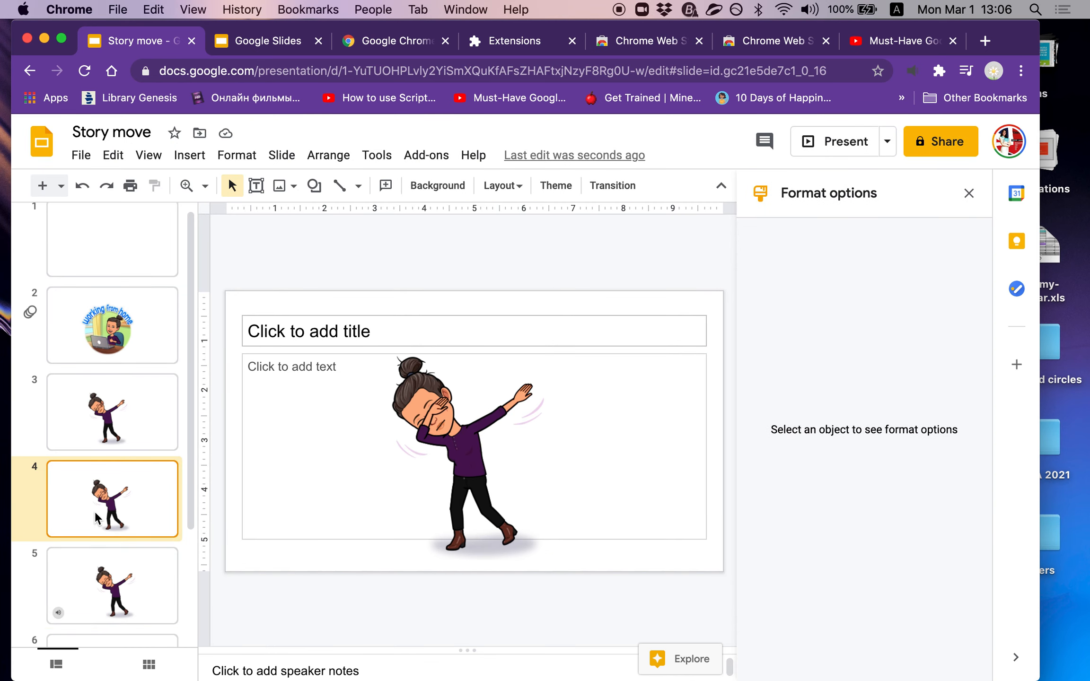
{"action": "left_click", "coordinate": [854, 149]}
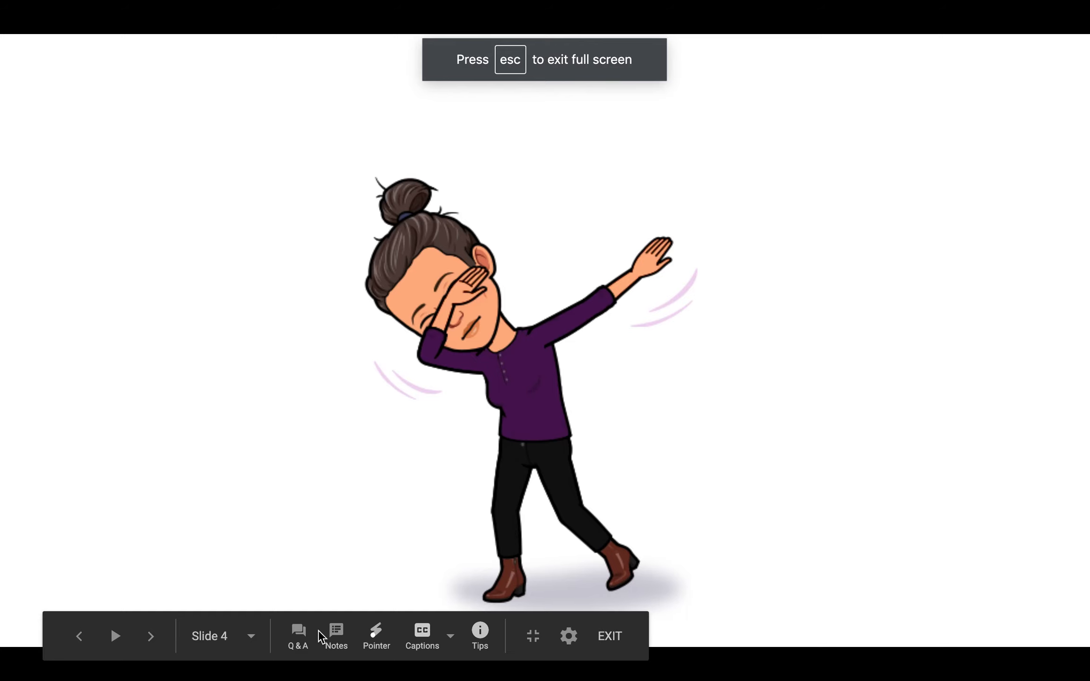
{"action": "left_click", "coordinate": [152, 638]}
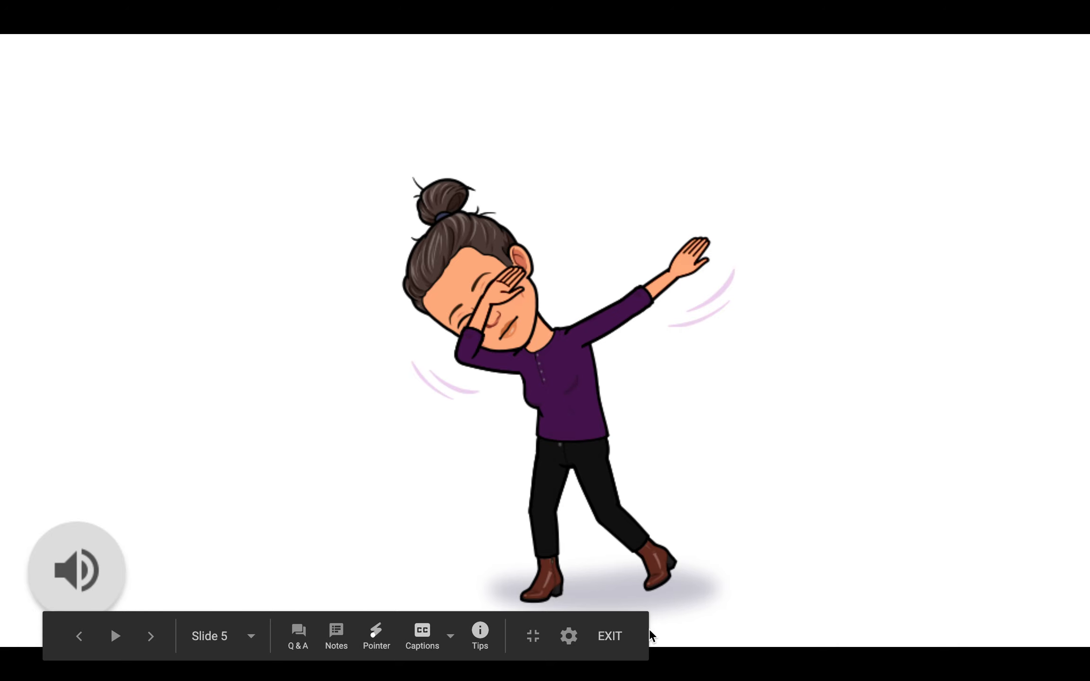
{"action": "left_click", "coordinate": [612, 640]}
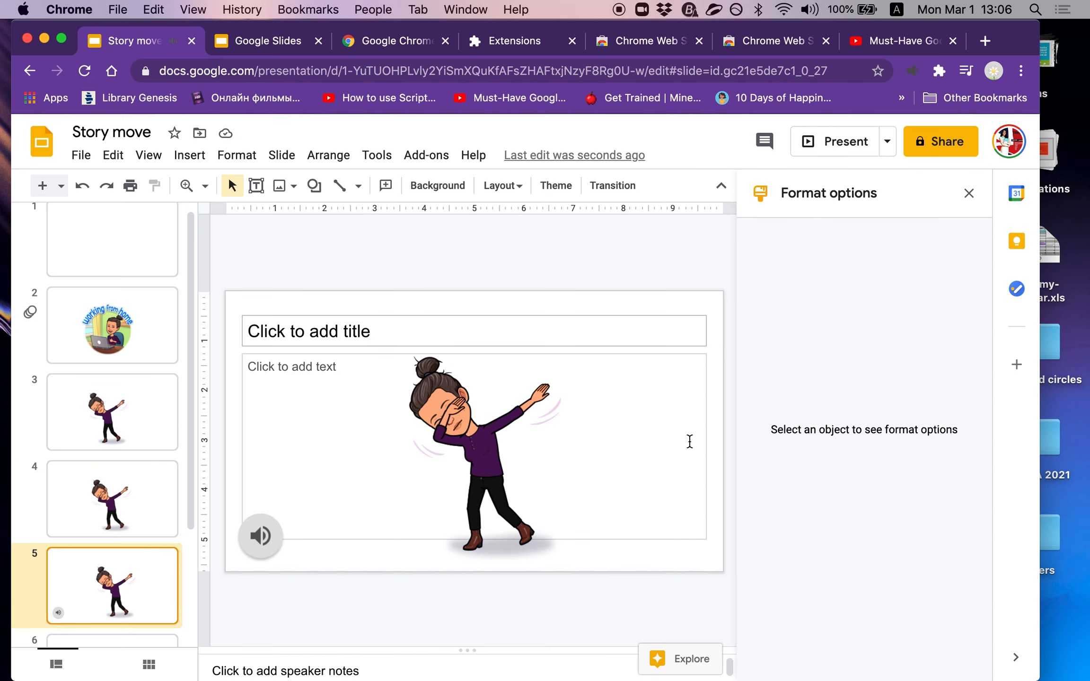
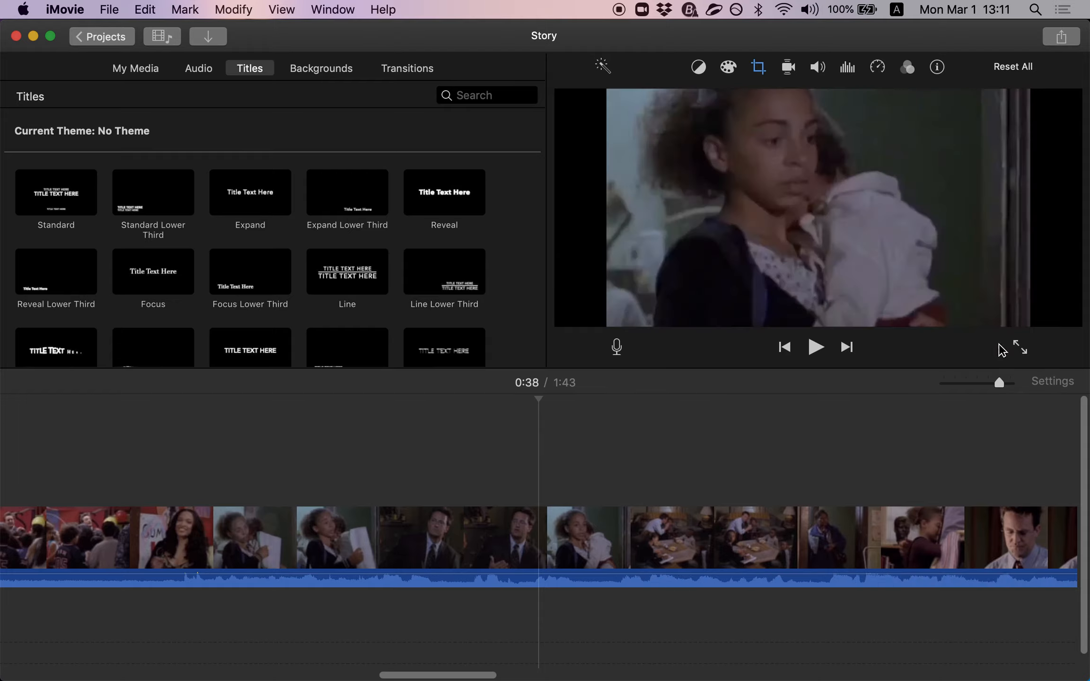
- Play the Story project in iMovie full screen from the beginning, pause it at 00:30, exit full screen, and look over the timeline clips
{"action": "left_click", "coordinate": [1022, 347]}
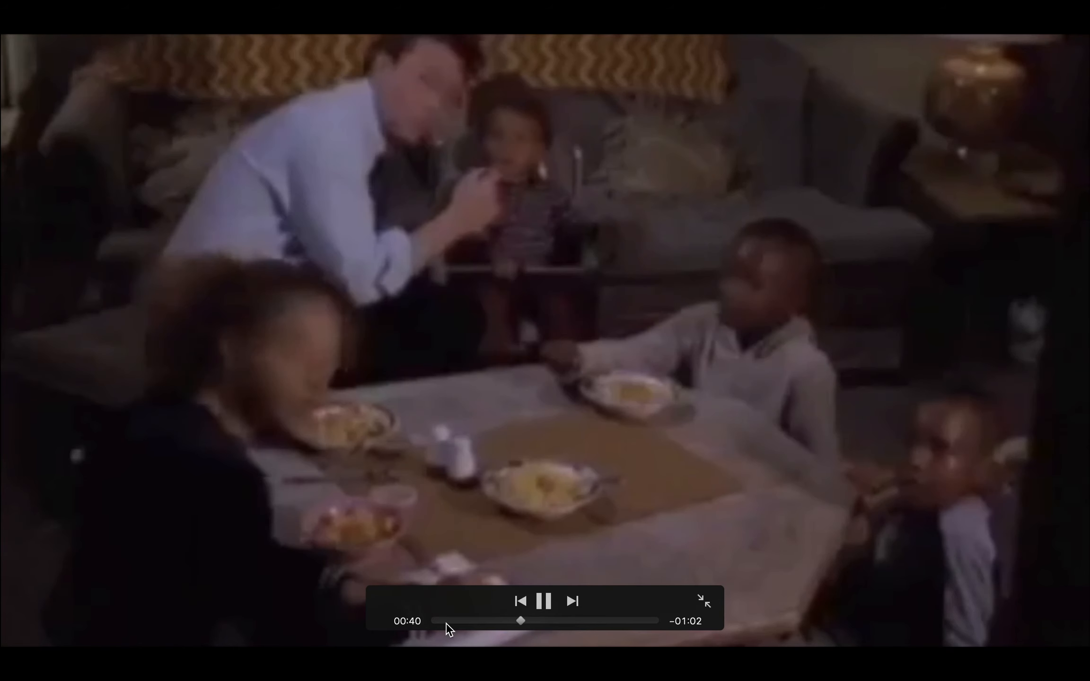
{"action": "left_click", "coordinate": [433, 621]}
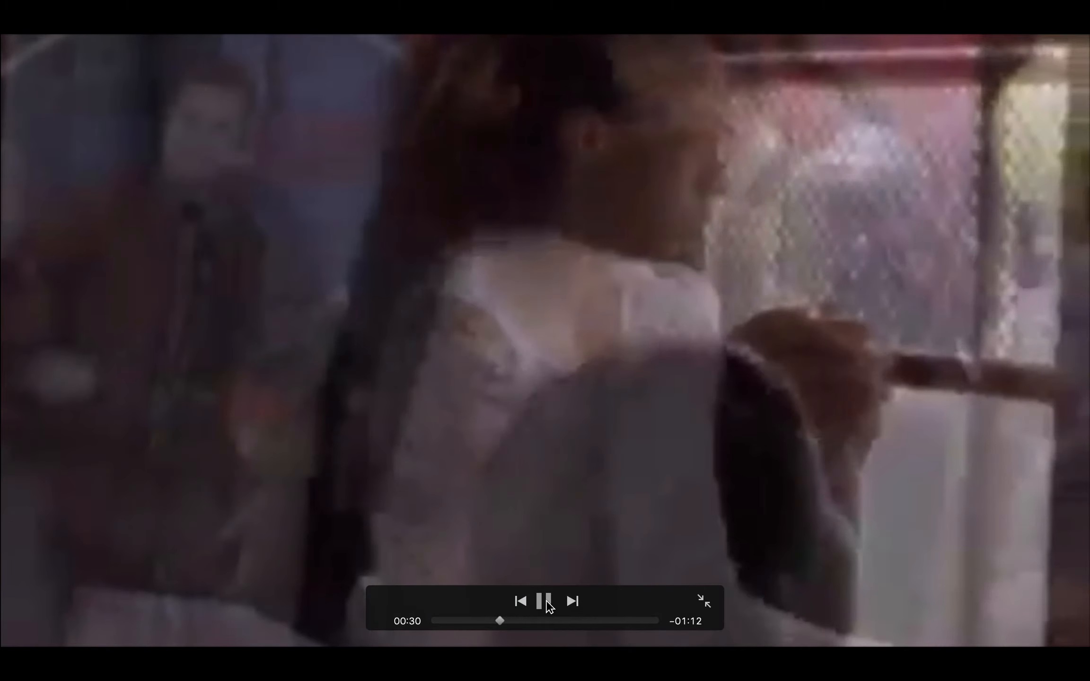
{"action": "left_click", "coordinate": [547, 602]}
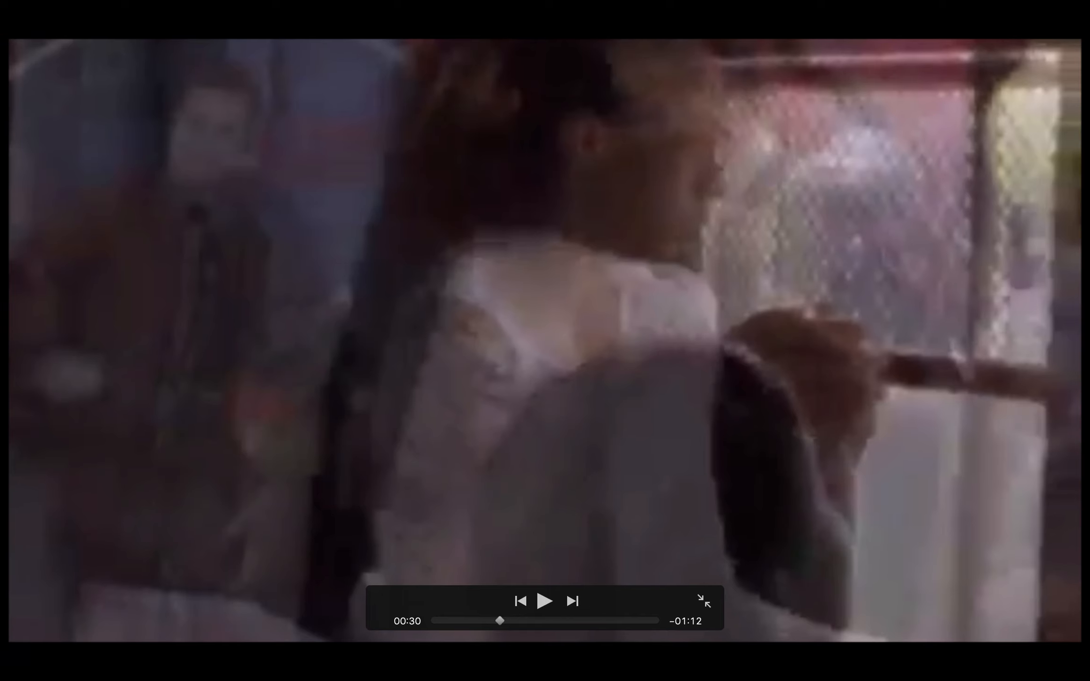
{"action": "key", "text": "Escape"}
{"action": "scroll", "coordinate": [431, 432], "scroll_direction": "left", "scroll_amount": 20}
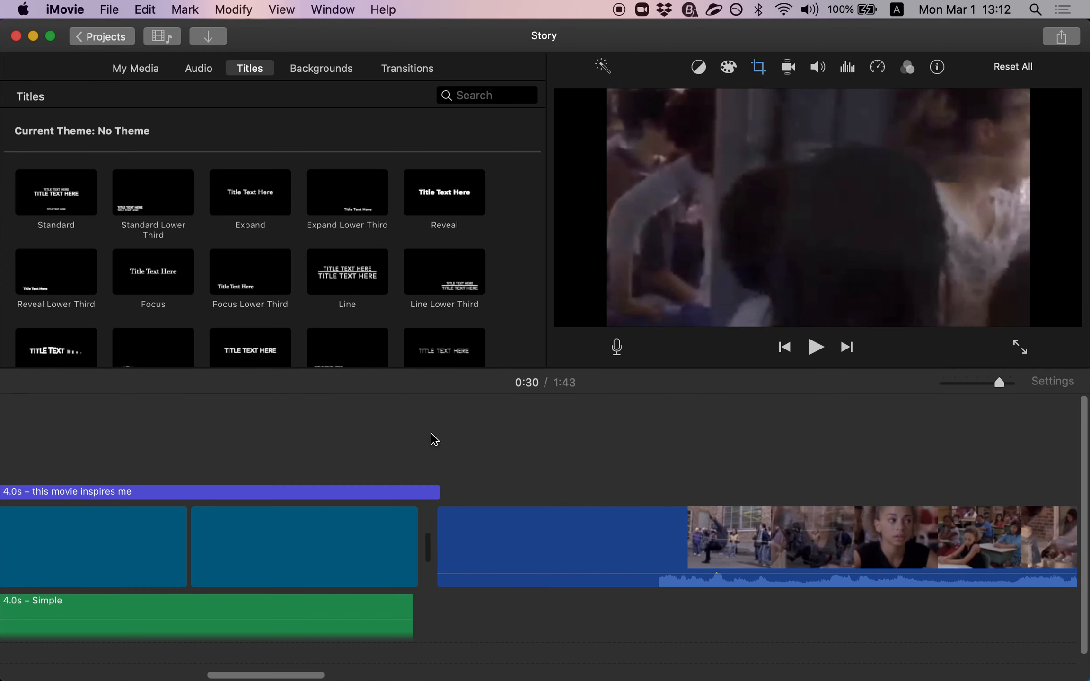
{"action": "scroll", "coordinate": [294, 423], "scroll_direction": "right", "scroll_amount": 15}
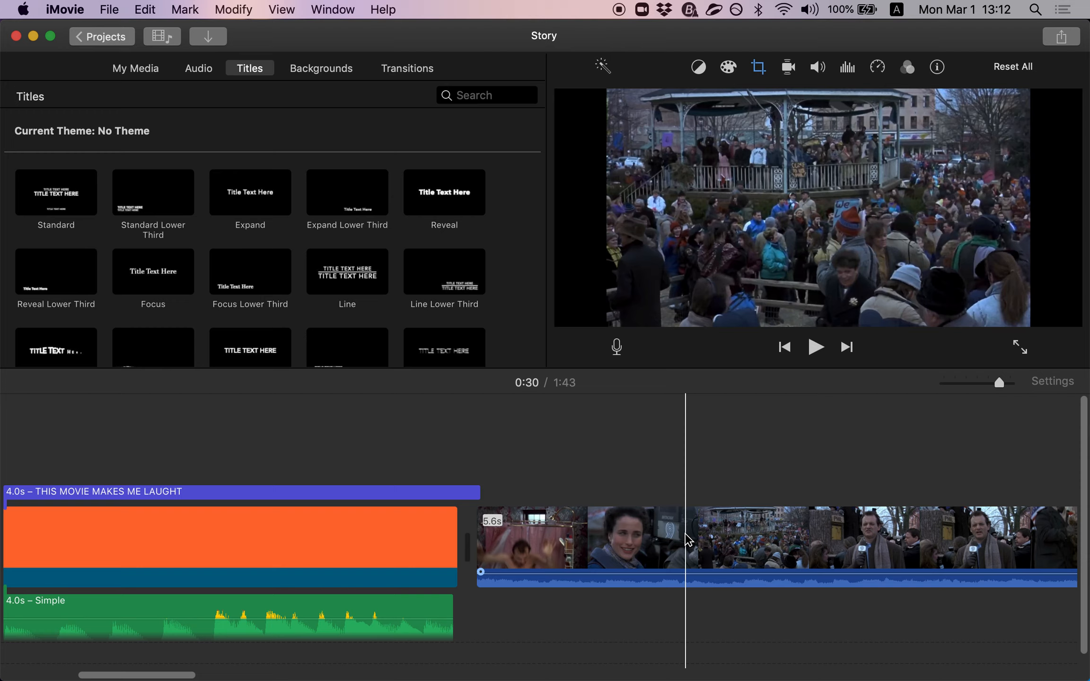
- Switch to Google Chrome and search for "get video" in a new tab
{"action": "mouse_move", "coordinate": [1087, 454]}
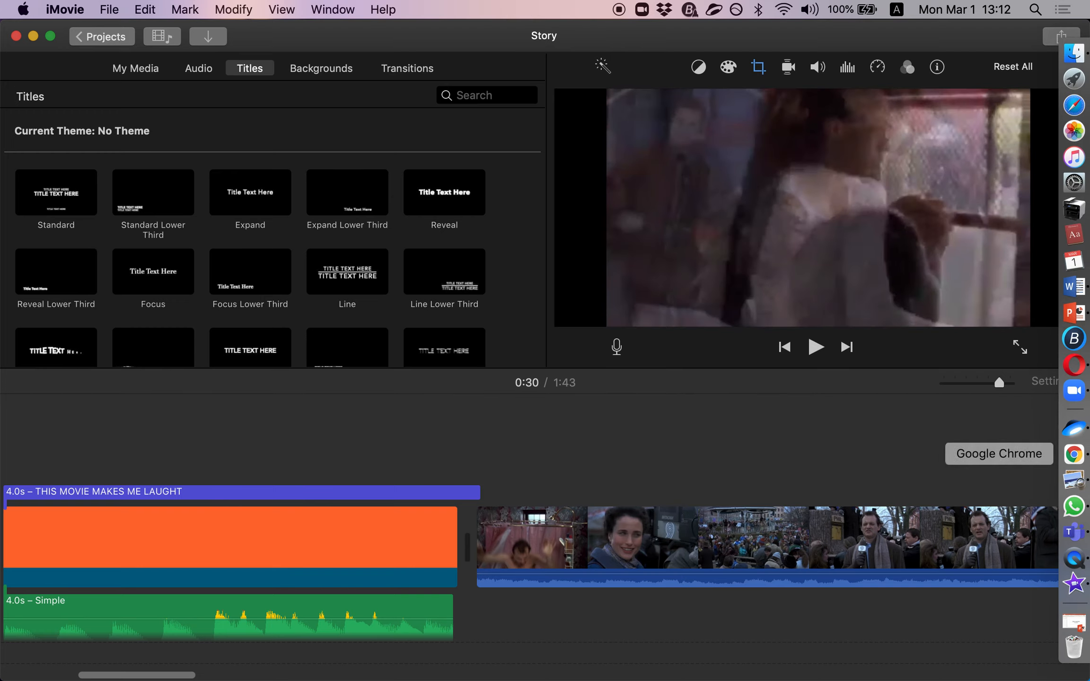
{"action": "left_click", "coordinate": [1072, 455]}
{"action": "left_click", "coordinate": [985, 40]}
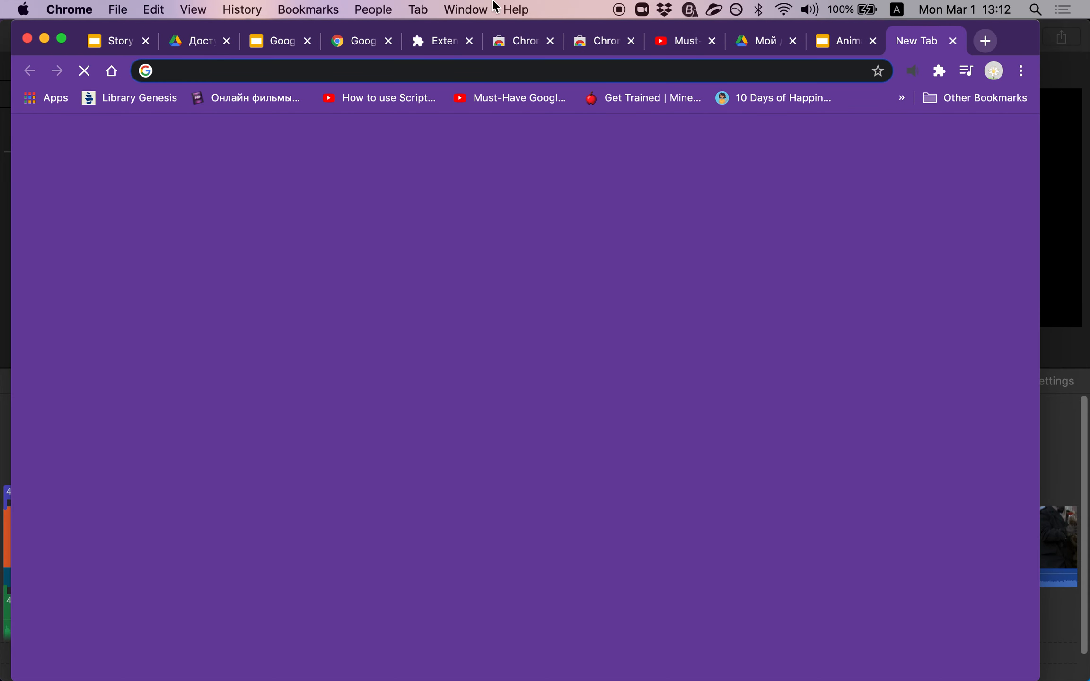
{"action": "type", "text": "get"}
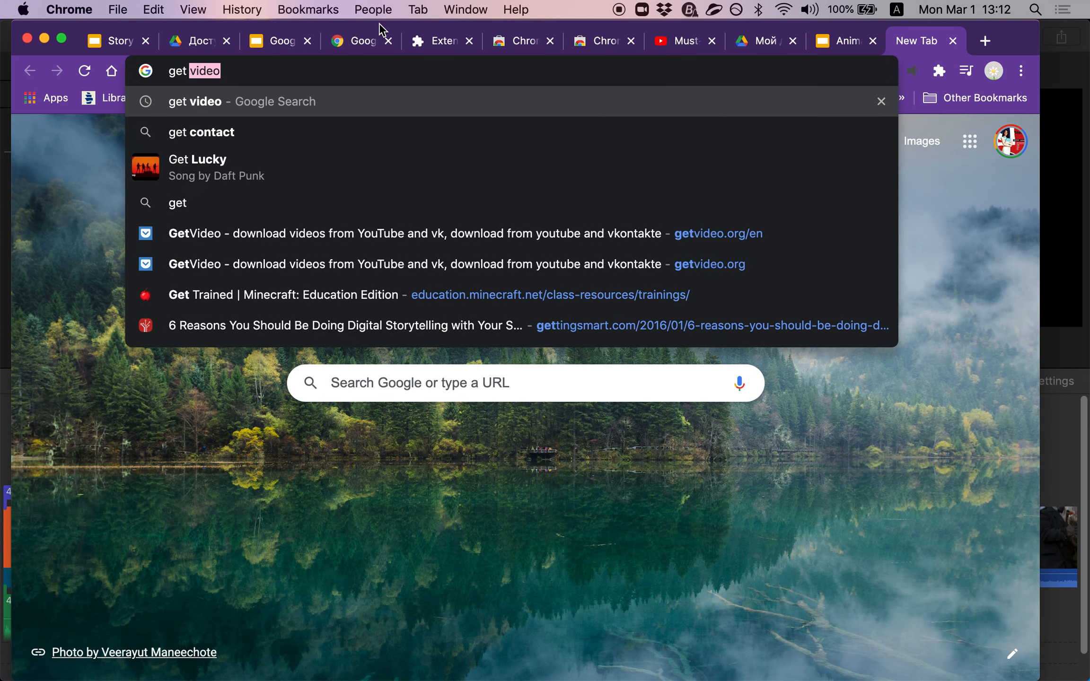
{"action": "key", "text": "Return"}
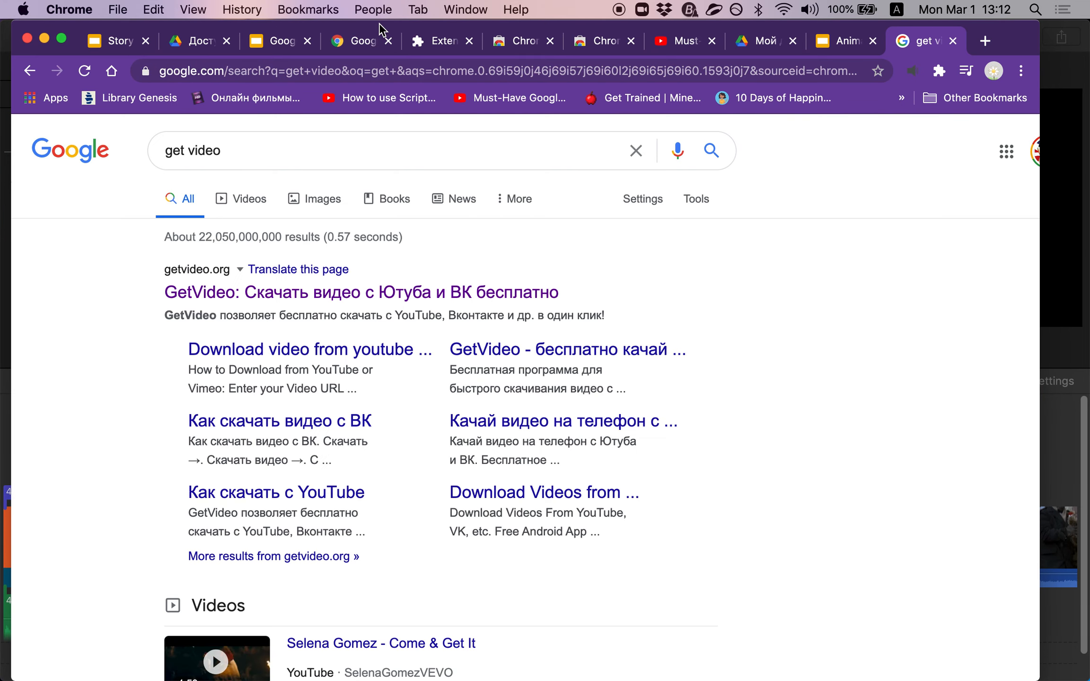
- Open the GetVideo download site from the search results, and switch back to iMovie to view the Story project's sharing options
{"action": "left_click", "coordinate": [319, 292]}
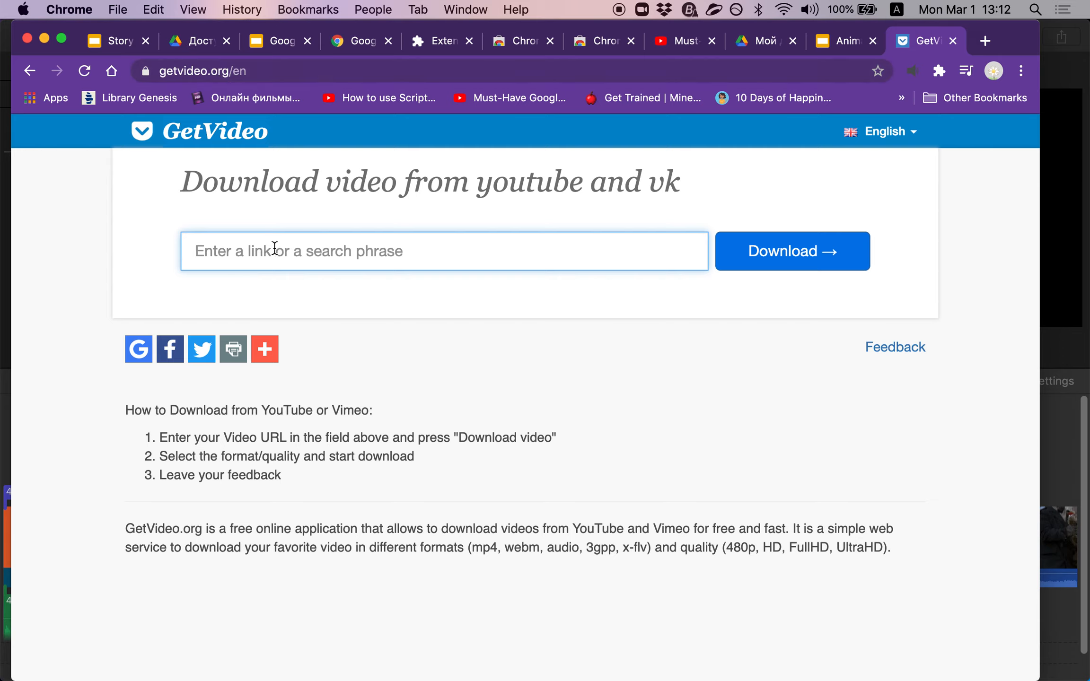
{"action": "left_click", "coordinate": [1051, 47]}
{"action": "left_click", "coordinate": [1060, 38]}
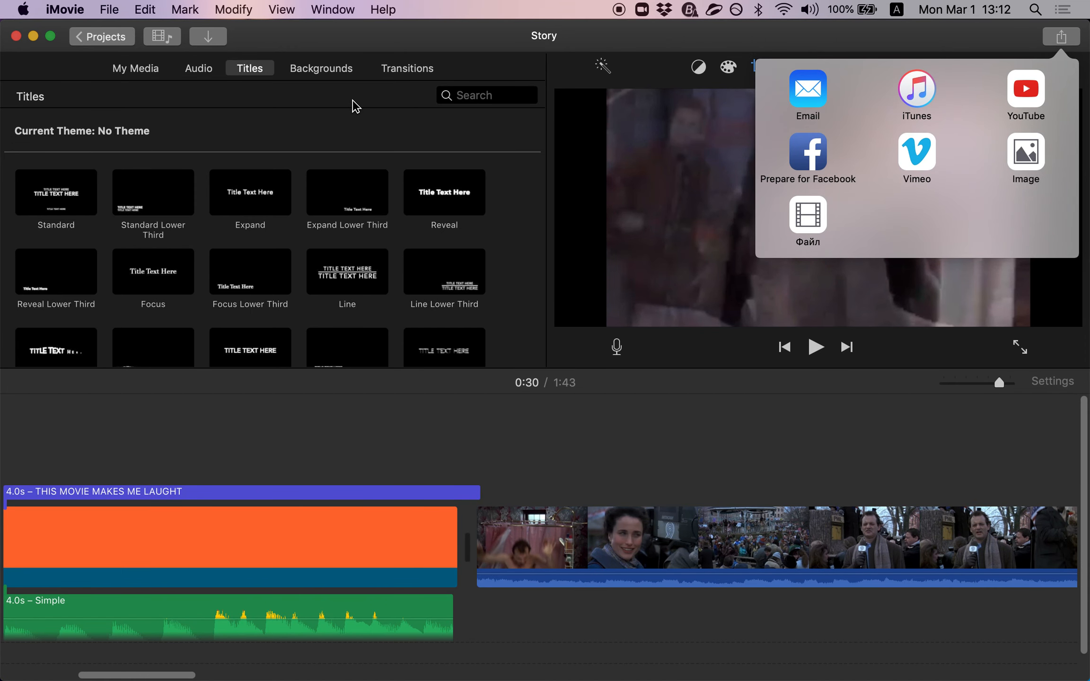
{"action": "left_click", "coordinate": [355, 105]}
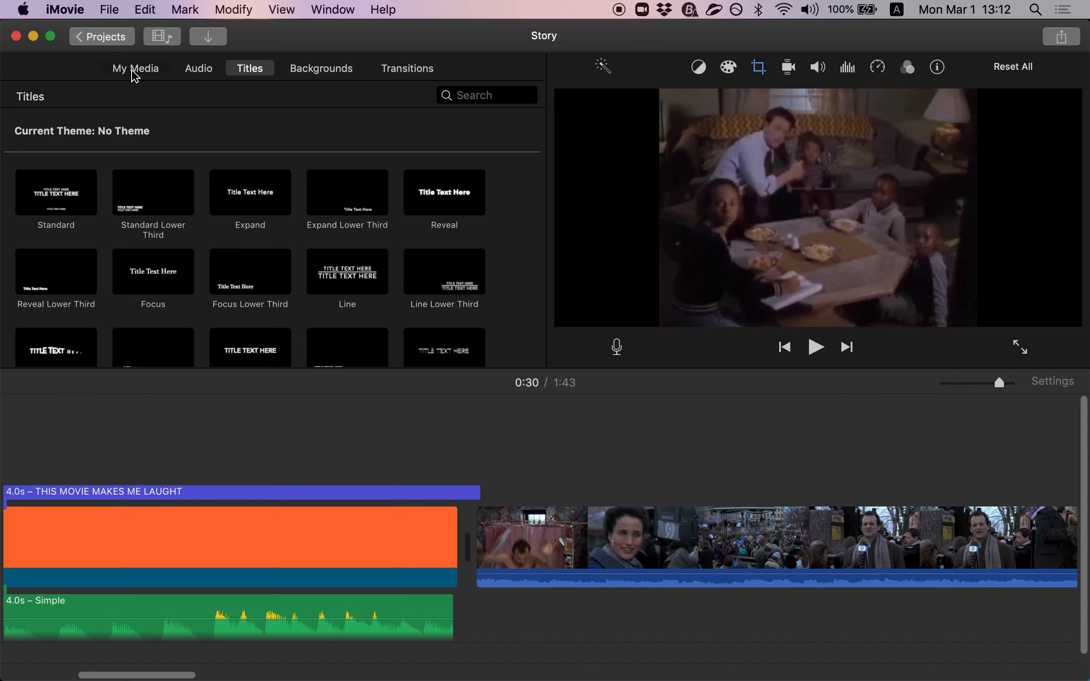
- Browse the Photos library in the iMovie media for the 2.6-minute movie video
{"action": "left_click", "coordinate": [135, 71]}
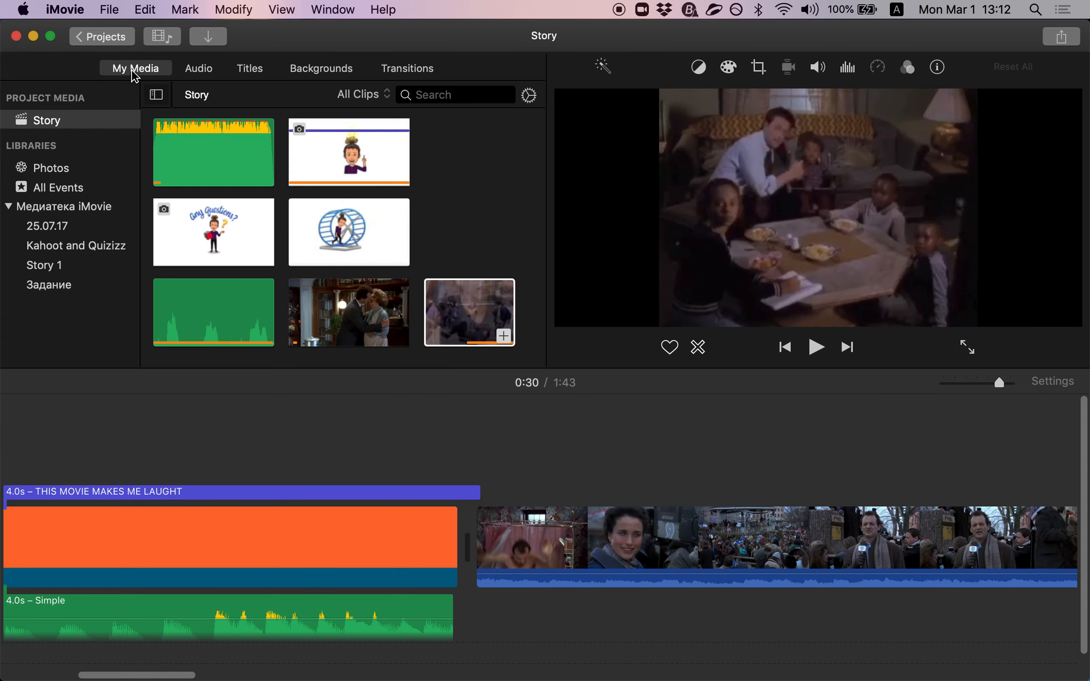
{"action": "left_click", "coordinate": [60, 178]}
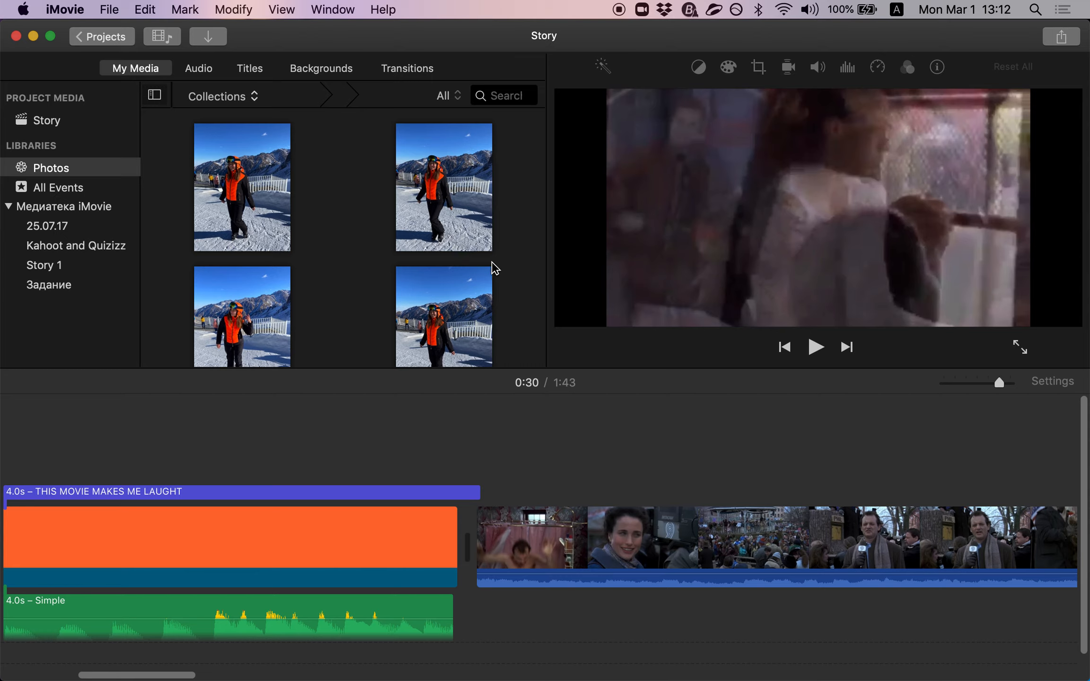
{"action": "scroll", "coordinate": [494, 268], "scroll_direction": "down", "scroll_amount": 10}
{"action": "scroll", "coordinate": [494, 268], "scroll_direction": "down", "scroll_amount": 3}
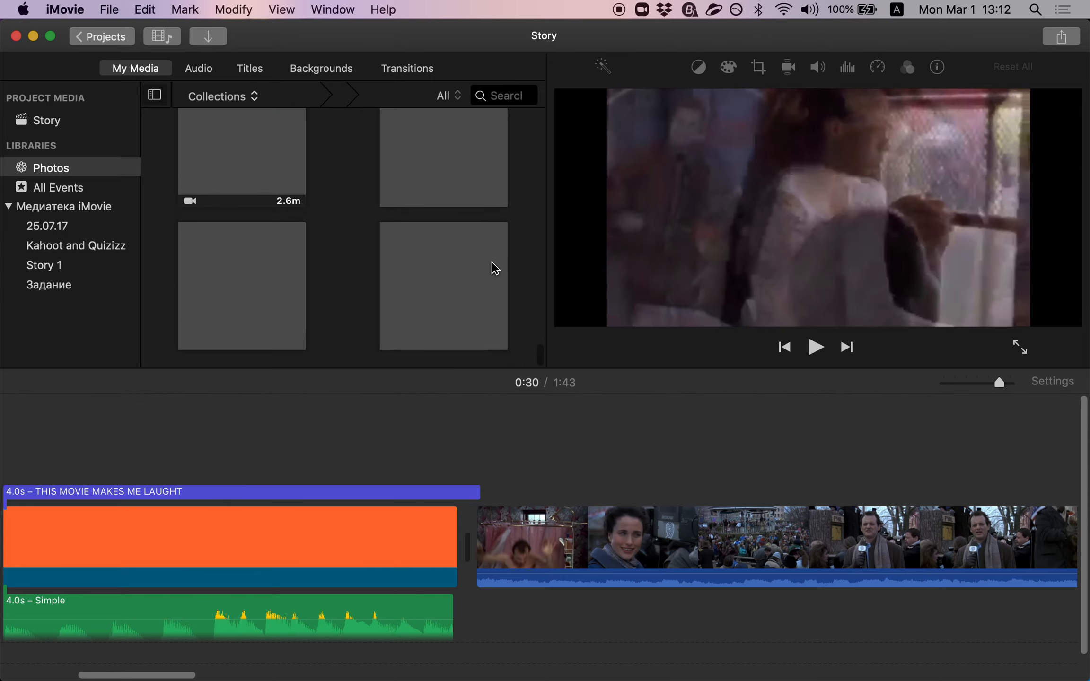
{"action": "scroll", "coordinate": [331, 334], "scroll_direction": "up", "scroll_amount": 1}
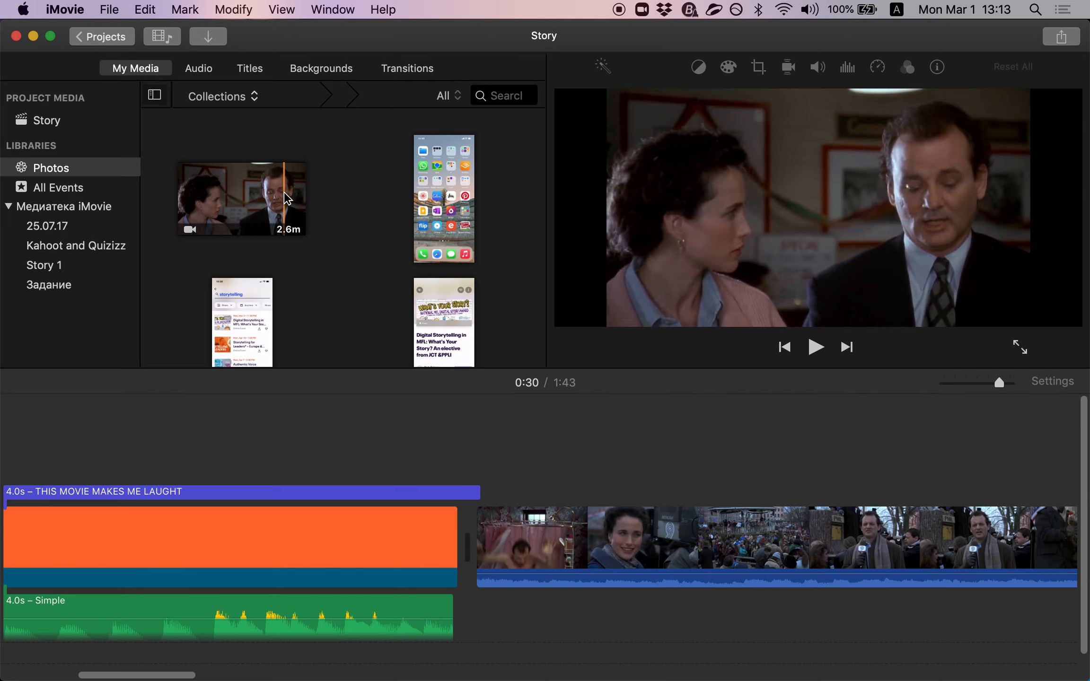
- Look over the Story timeline from the opening Bitmoji clip to the movie clip, and place the playhead at 0:02 on the opening clip
{"action": "left_click", "coordinate": [221, 493]}
{"action": "scroll", "coordinate": [222, 494], "scroll_direction": "left", "scroll_amount": 5}
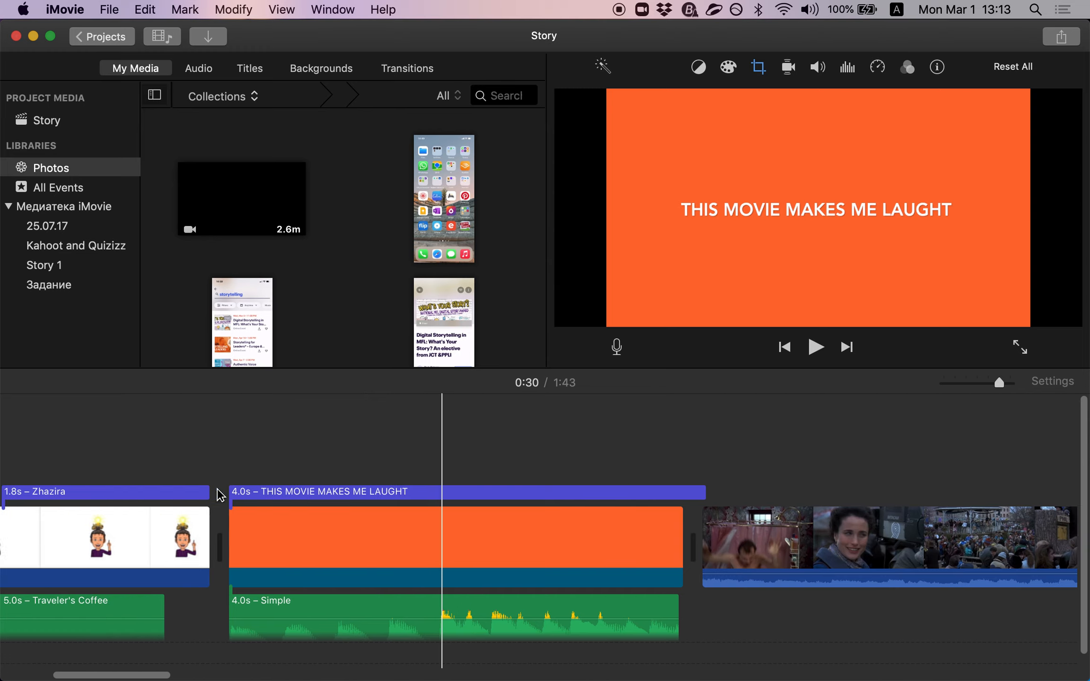
{"action": "scroll", "coordinate": [221, 495], "scroll_direction": "left", "scroll_amount": 5}
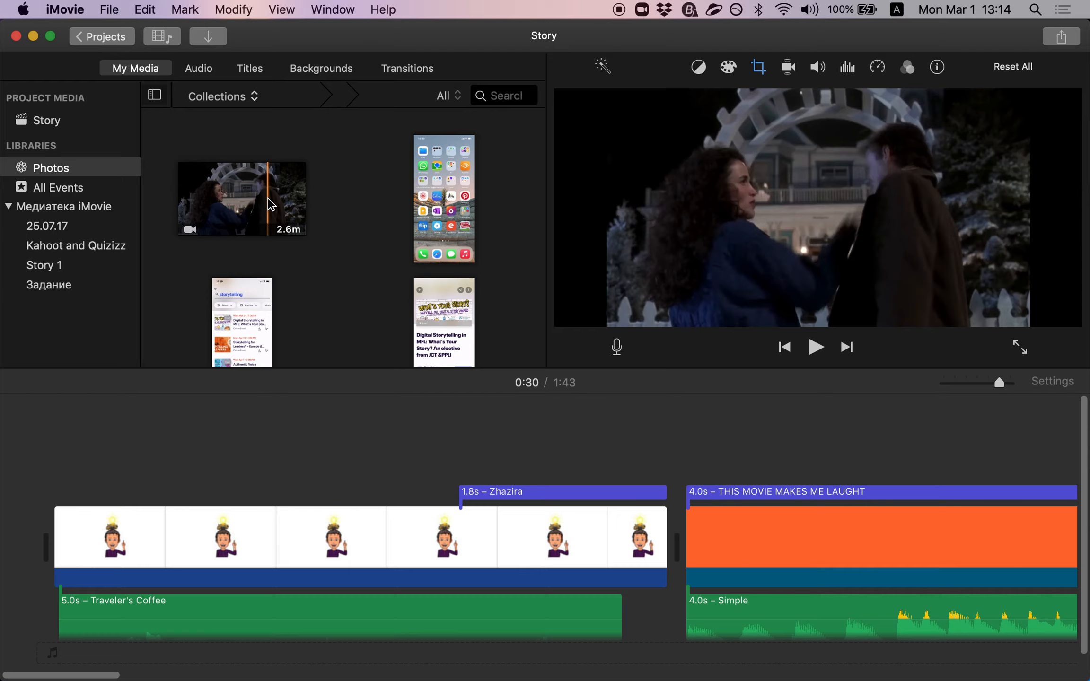
{"action": "left_click", "coordinate": [87, 538]}
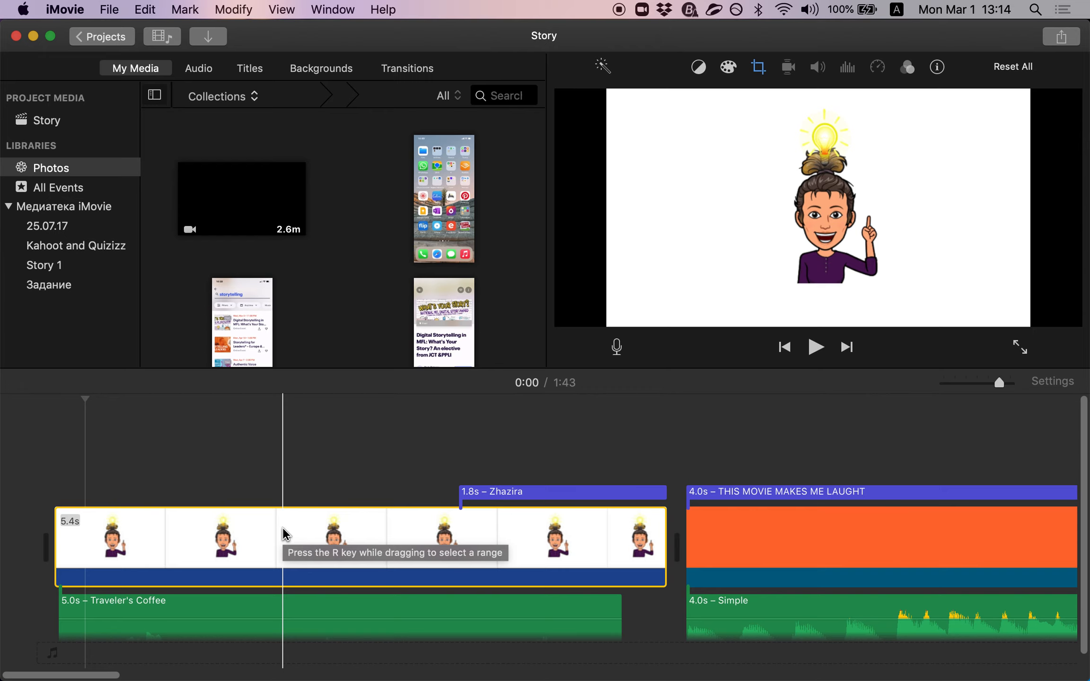
{"action": "scroll", "coordinate": [473, 543], "scroll_direction": "right", "scroll_amount": 5}
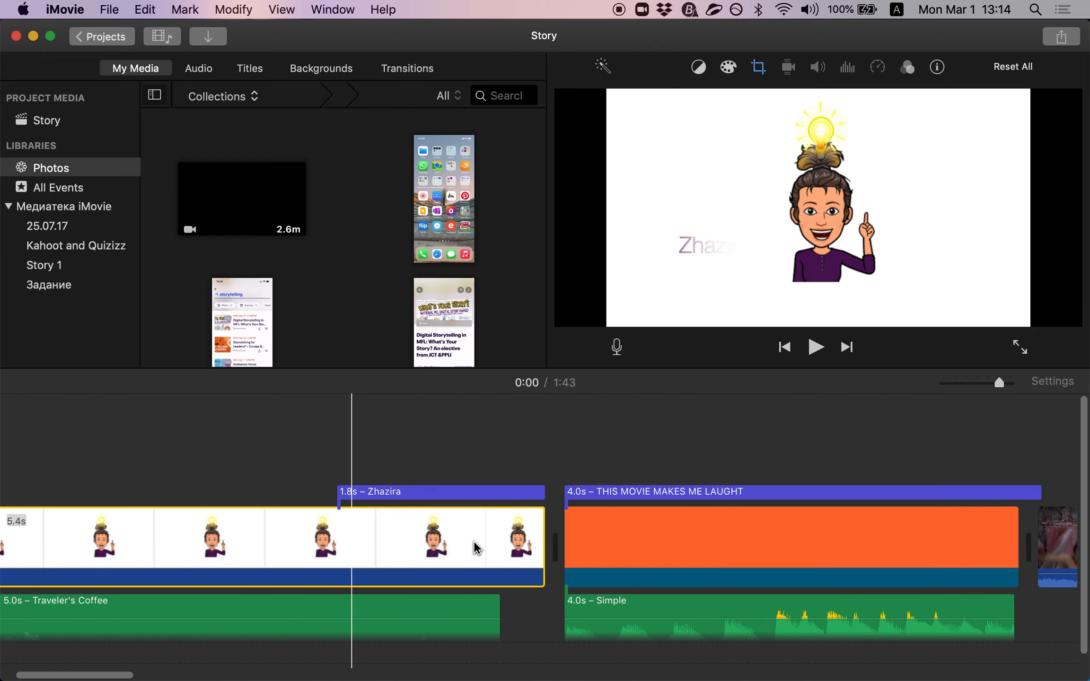
{"action": "scroll", "coordinate": [459, 544], "scroll_direction": "right", "scroll_amount": 10}
{"action": "scroll", "coordinate": [624, 509], "scroll_direction": "left", "scroll_amount": 15}
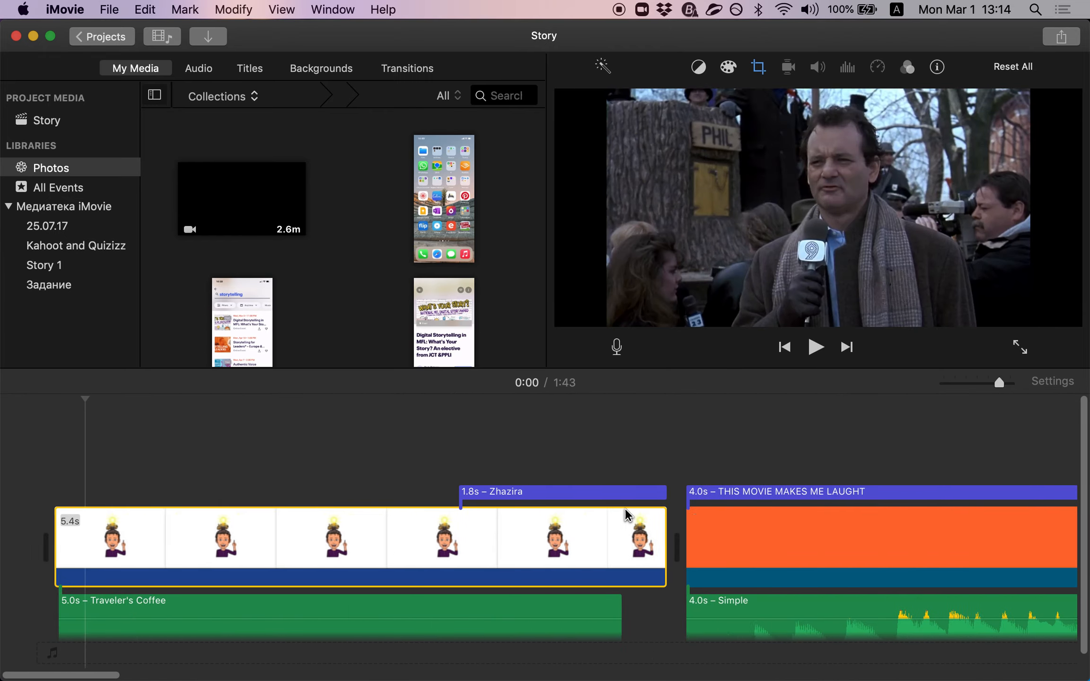
{"action": "left_click", "coordinate": [338, 542]}
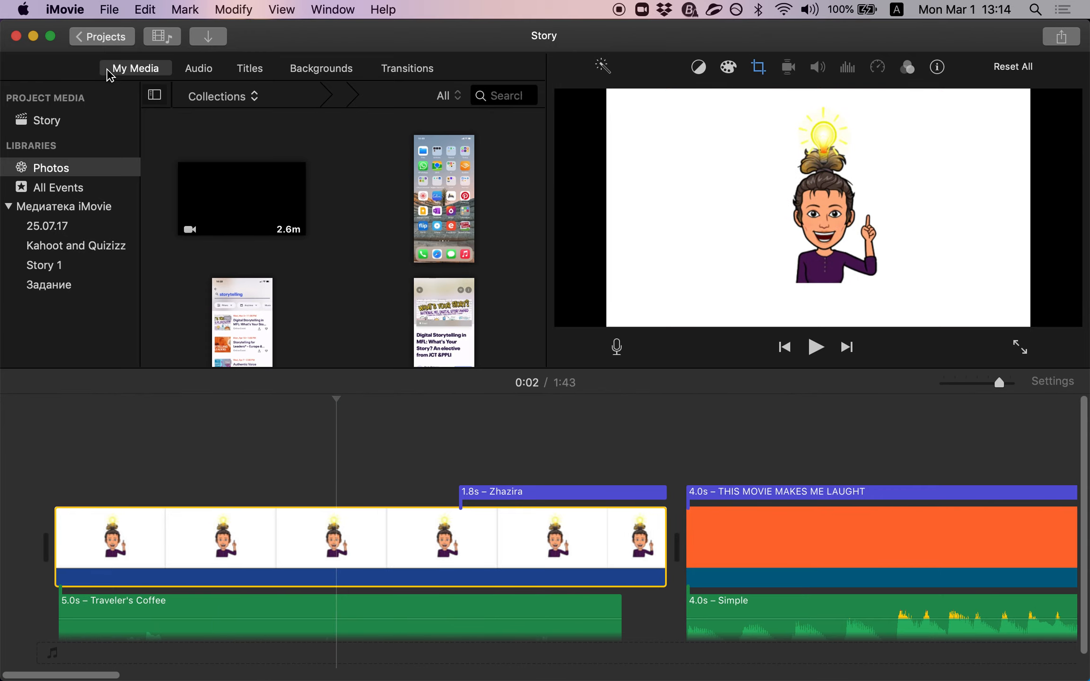
- Import Story move.mp4 from the Downloads folder into the project media
{"action": "left_click", "coordinate": [206, 41]}
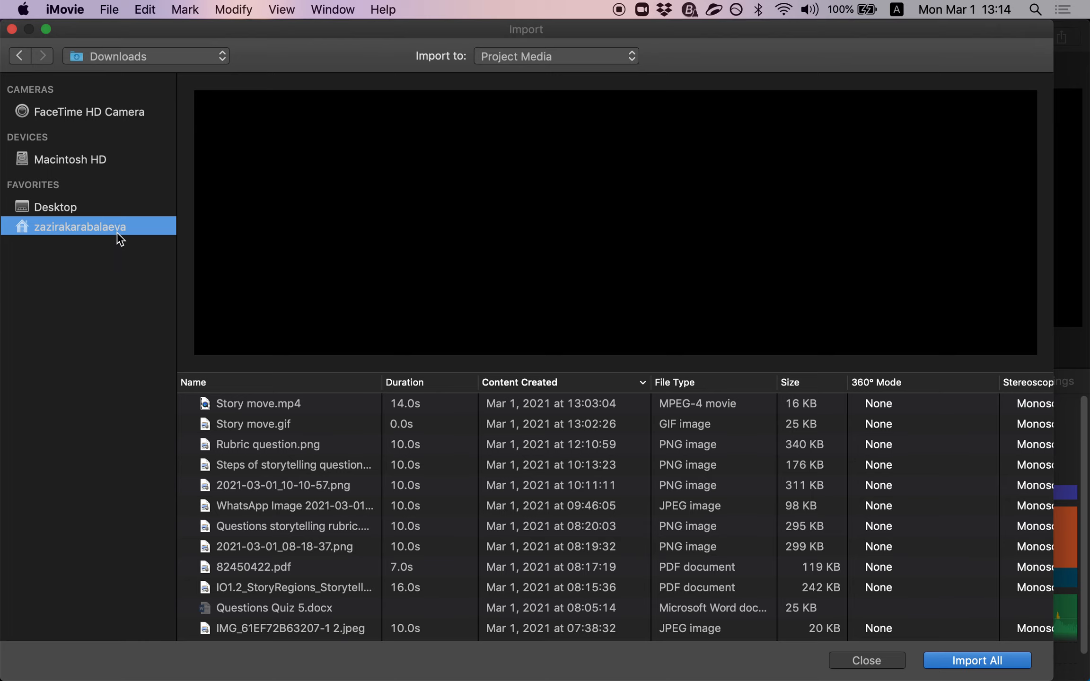
{"action": "left_click", "coordinate": [257, 406]}
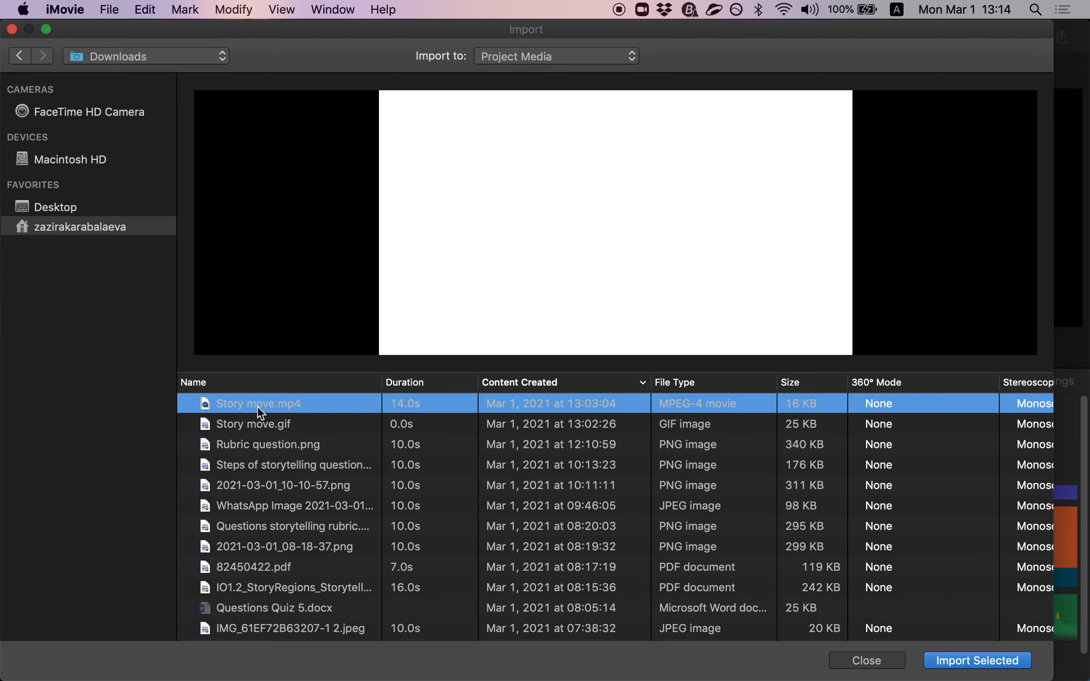
{"action": "left_click", "coordinate": [264, 428]}
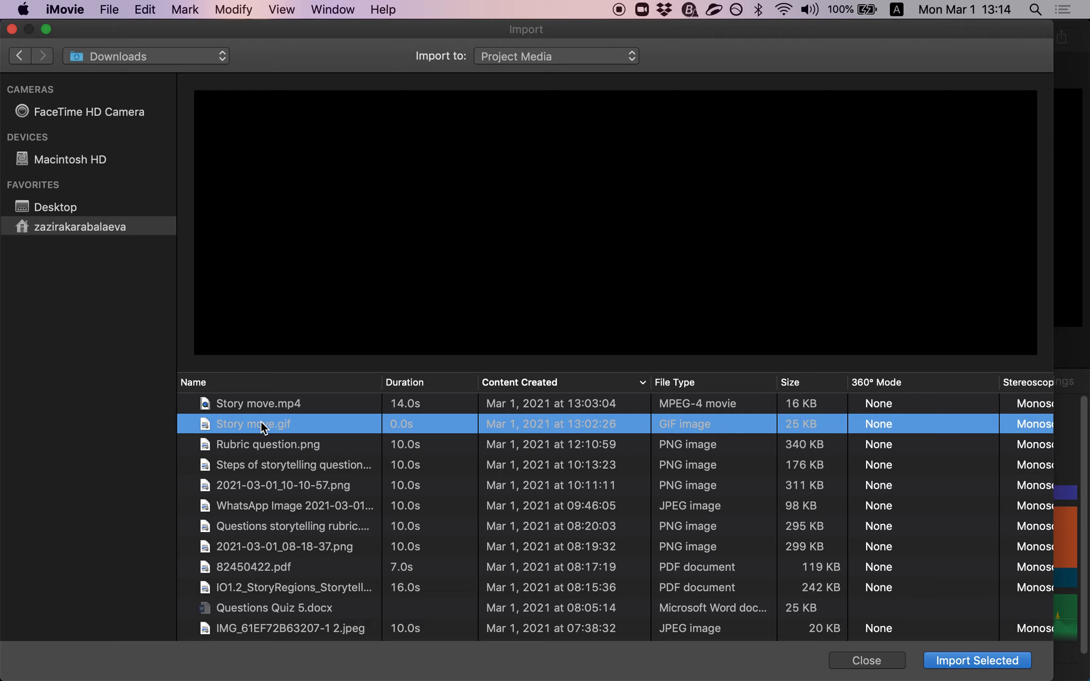
{"action": "left_click", "coordinate": [259, 412]}
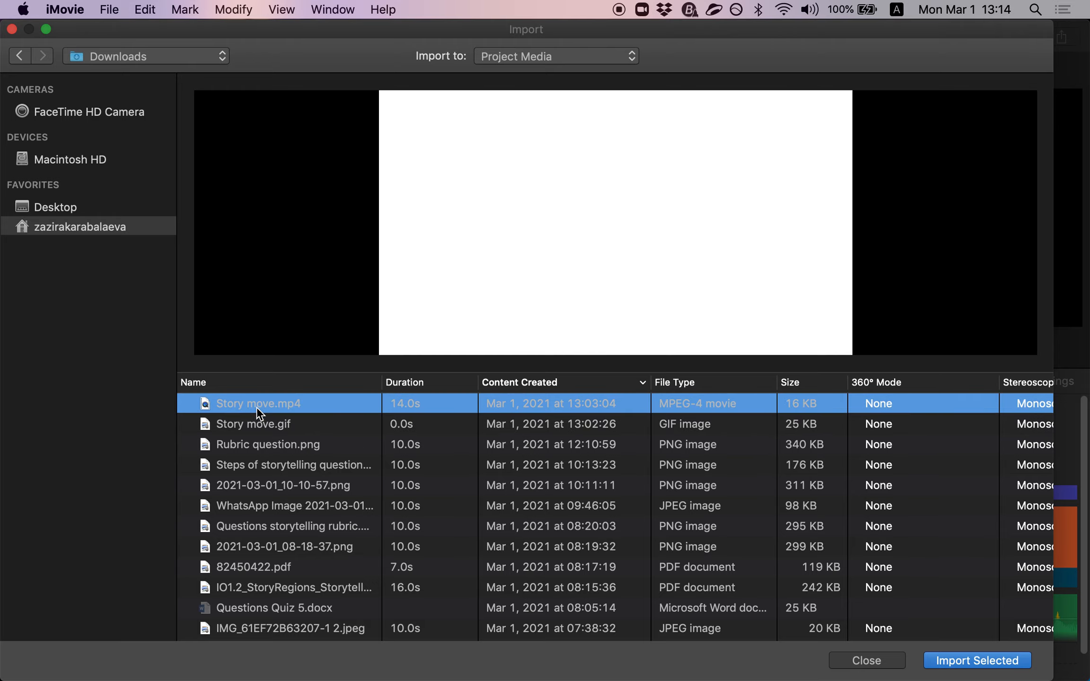
{"action": "double_click", "coordinate": [256, 406]}
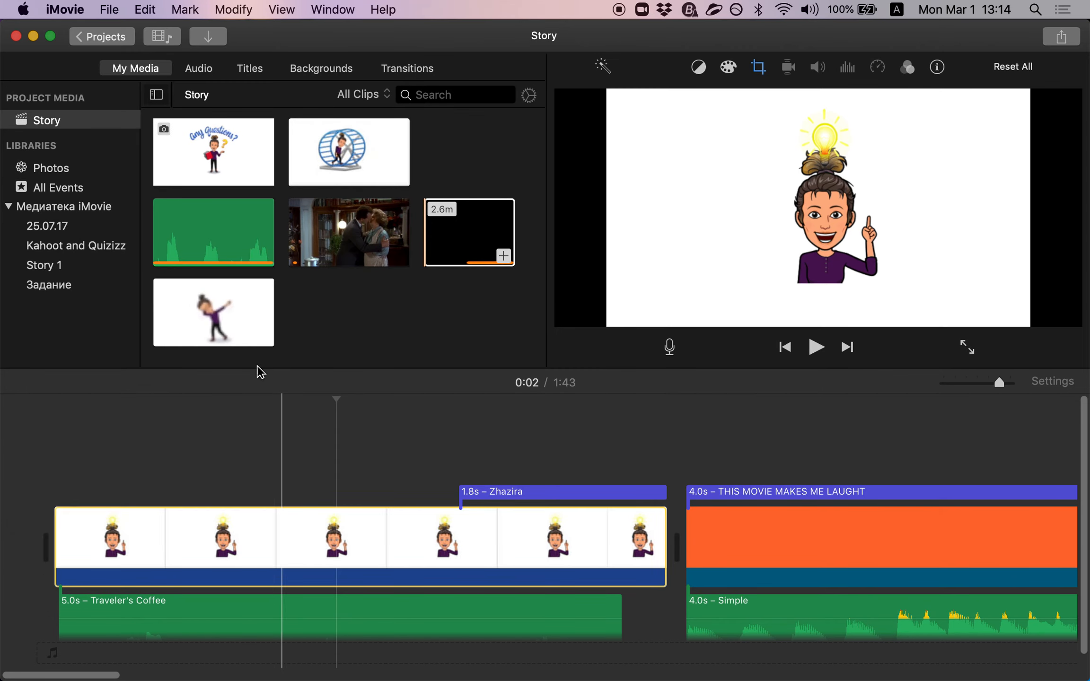
- Insert the imported Bitmoji animation into the timeline between the opening Bitmoji clip and the orange title clip
{"action": "left_click", "coordinate": [211, 308]}
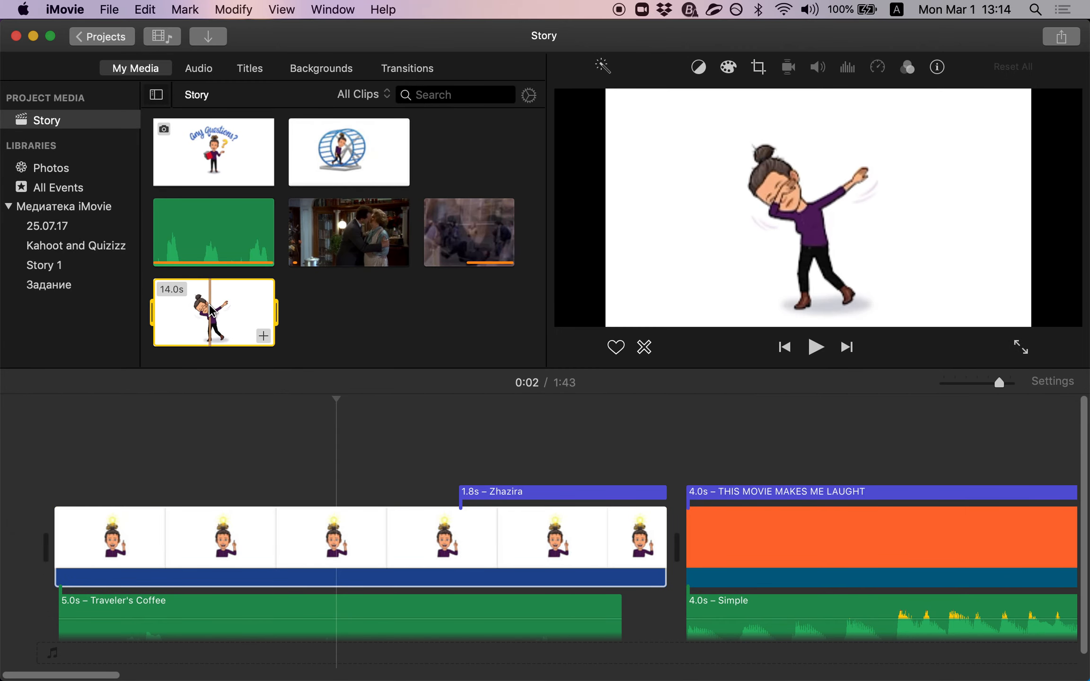
{"action": "mouse_move", "coordinate": [211, 308]}
{"action": "left_mouse_down"}
{"action": "mouse_move", "coordinate": [722, 496]}
{"action": "mouse_move", "coordinate": [674, 539]}
{"action": "mouse_move", "coordinate": [671, 529]}
{"action": "left_mouse_up"}
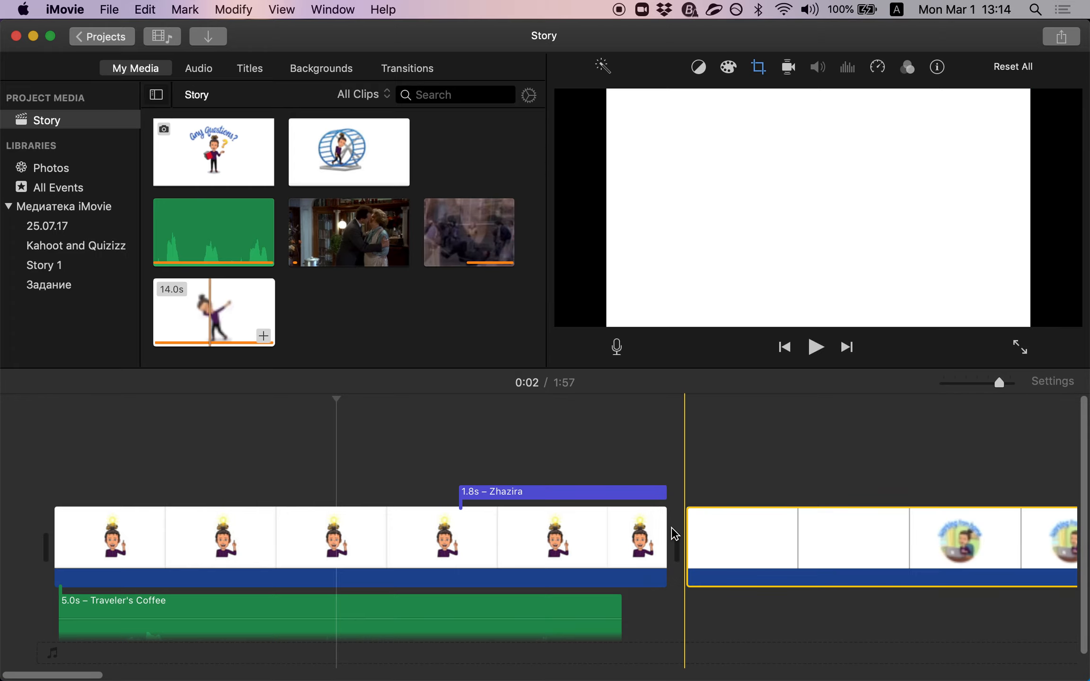
{"action": "scroll", "coordinate": [783, 530], "scroll_direction": "right", "scroll_amount": 6}
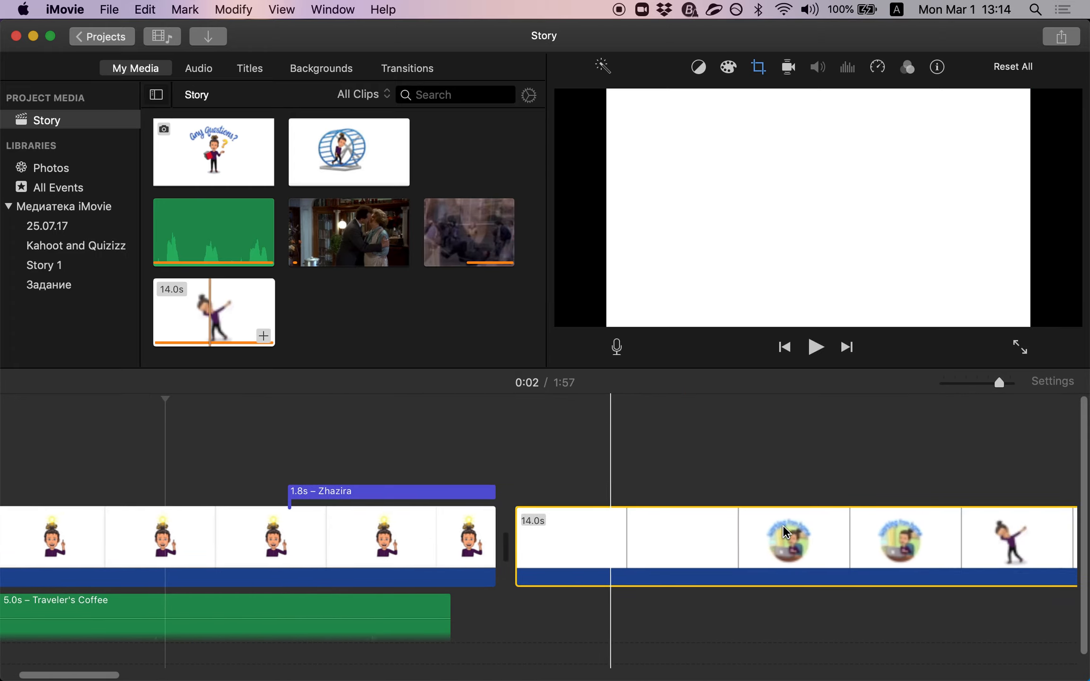
{"action": "scroll", "coordinate": [377, 585], "scroll_direction": "left", "scroll_amount": 3}
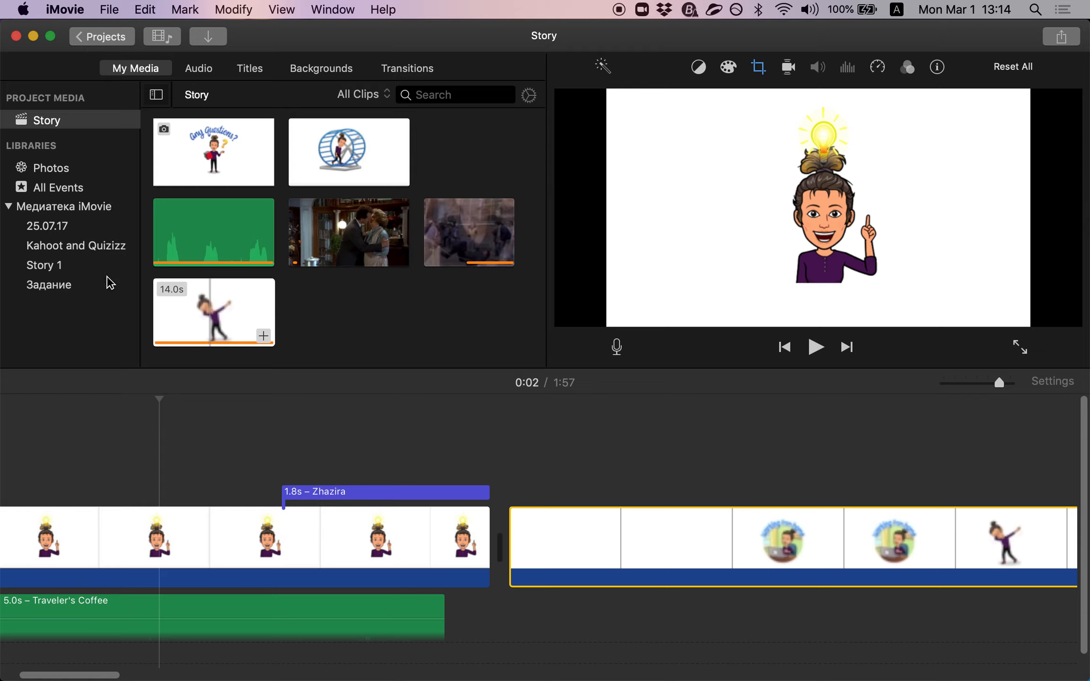
{"action": "scroll", "coordinate": [183, 545], "scroll_direction": "left", "scroll_amount": 5}
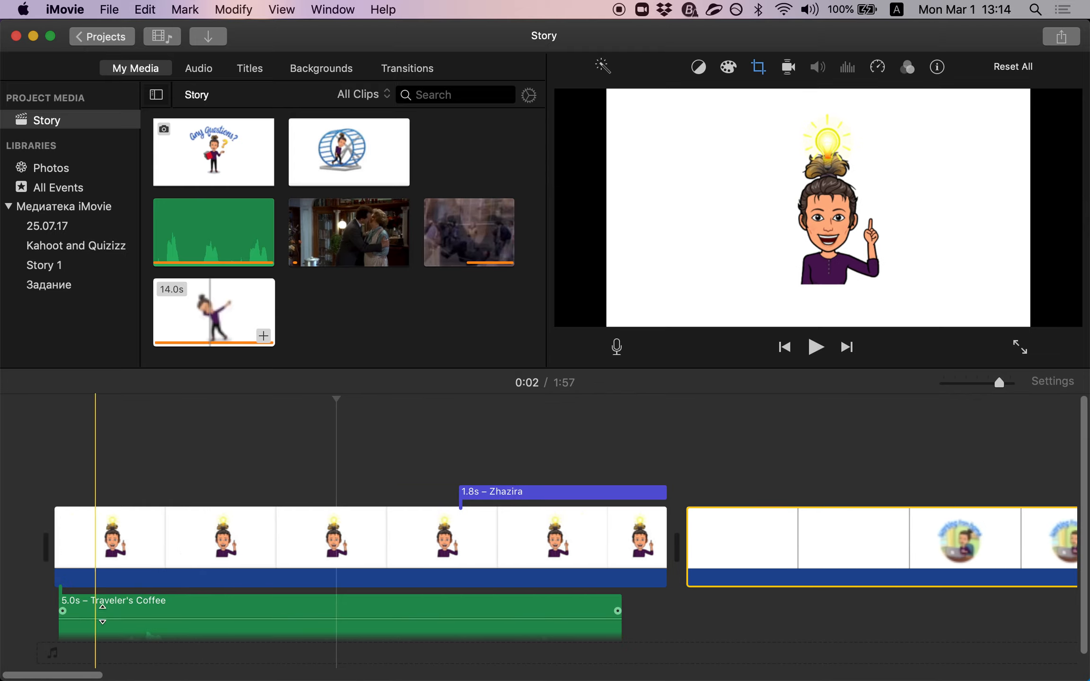
- Add a Mosaic transition between the opening Bitmoji clip and the inserted animation clip
{"action": "left_click", "coordinate": [112, 611]}
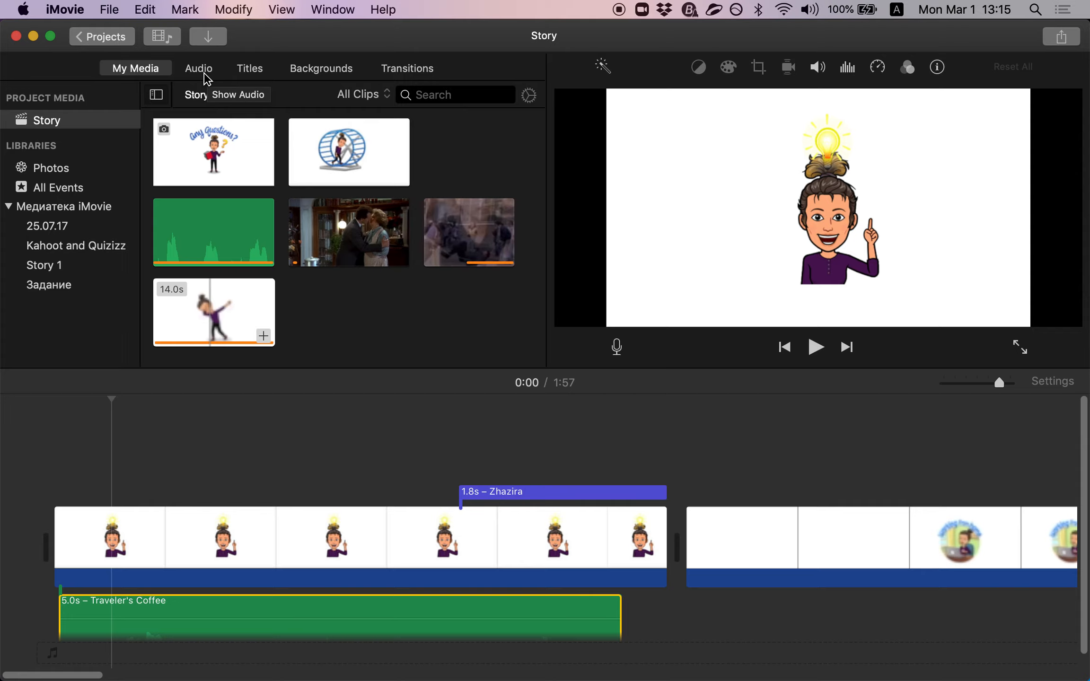
{"action": "left_click", "coordinate": [312, 76]}
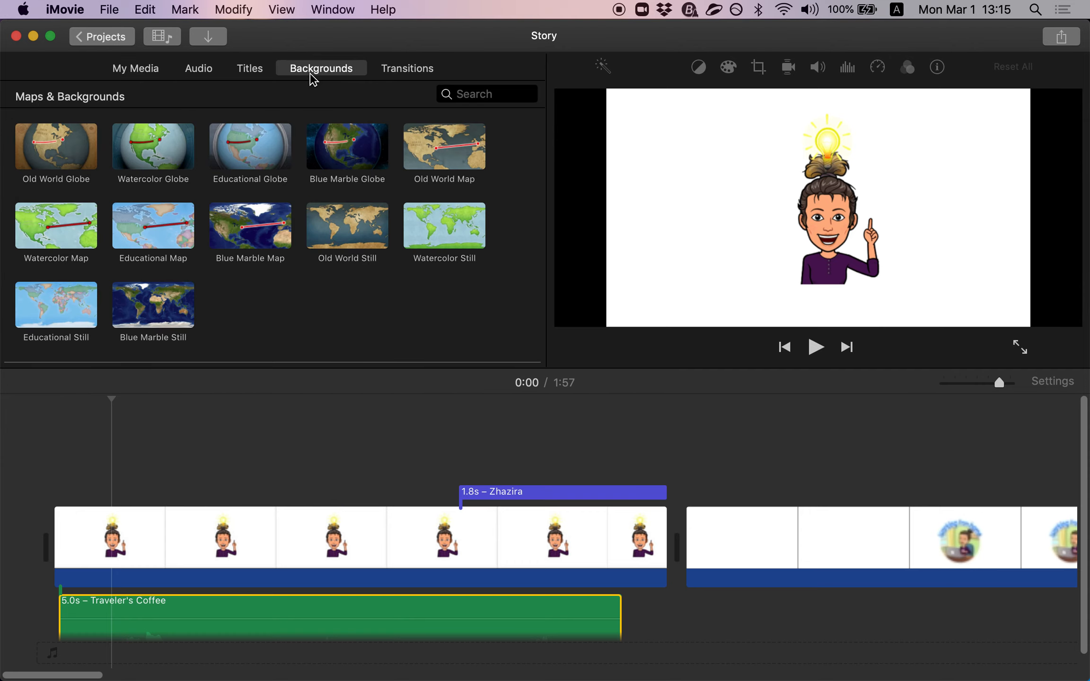
{"action": "left_click", "coordinate": [418, 73]}
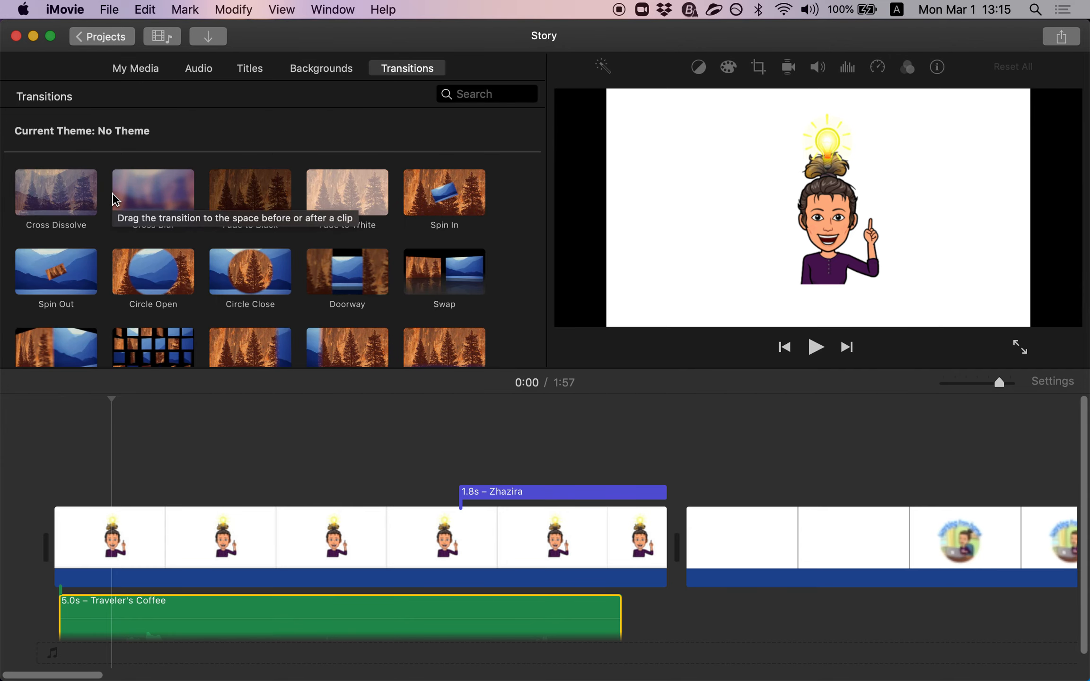
{"action": "left_click", "coordinate": [154, 345]}
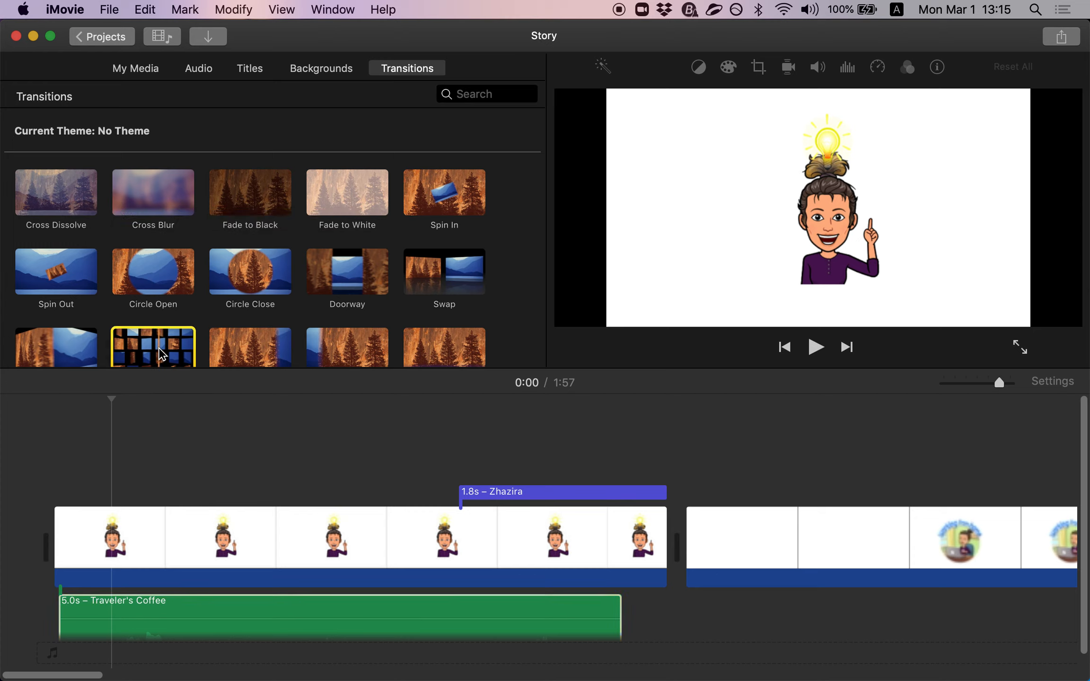
{"action": "left_click_drag", "start_coordinate": [723, 443], "coordinate": [666, 528]}
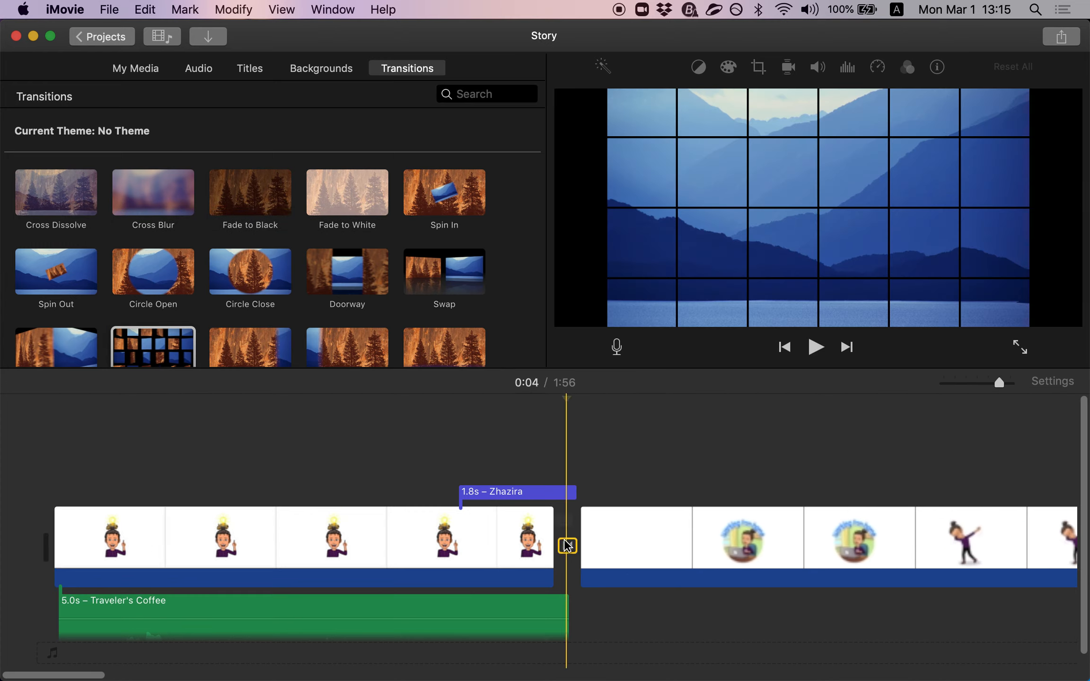
- Play the timeline from the end of the opening clip through the Mosaic transition, and pause at 0:07
{"action": "left_click", "coordinate": [510, 534]}
{"action": "key", "text": "space"}
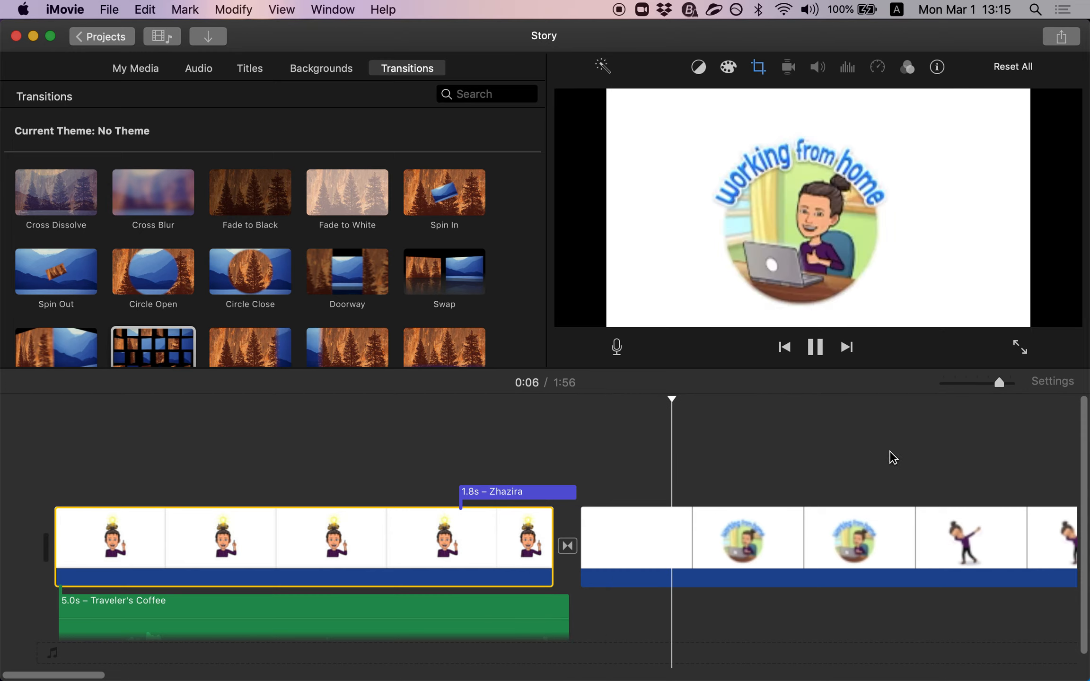
{"action": "left_click", "coordinate": [816, 355]}
{"action": "scroll", "coordinate": [72, 257], "scroll_direction": "down", "scroll_amount": 2}
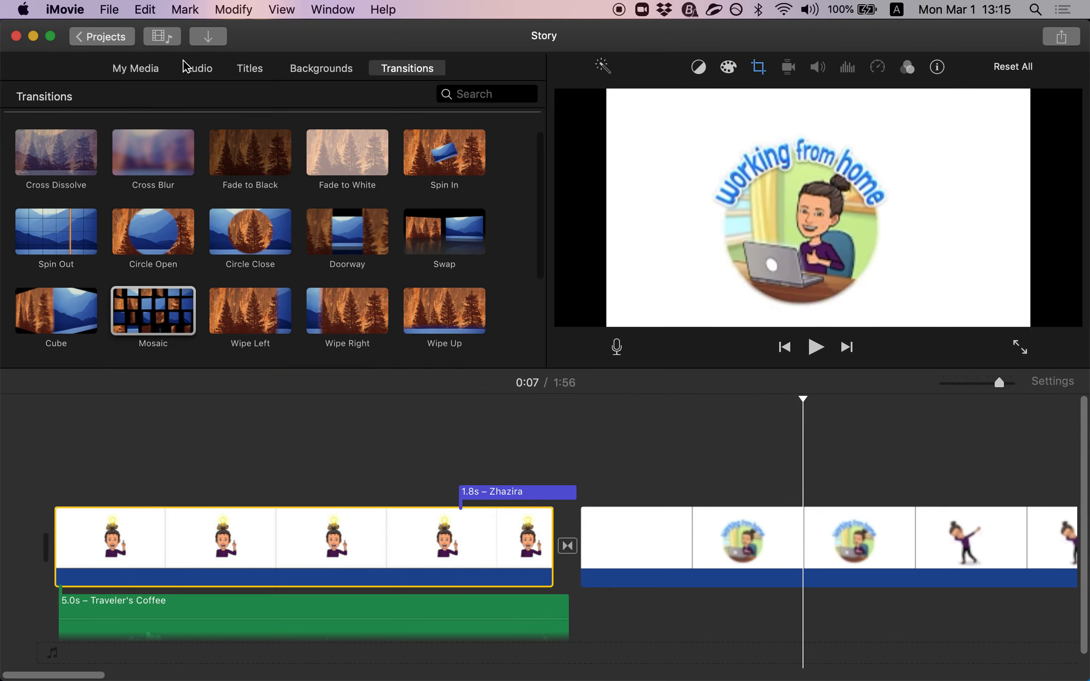
- Browse the Maps & Backgrounds collection down to the plain colour backgrounds, and look along the inserted animation clip in the timeline
{"action": "left_click", "coordinate": [330, 70]}
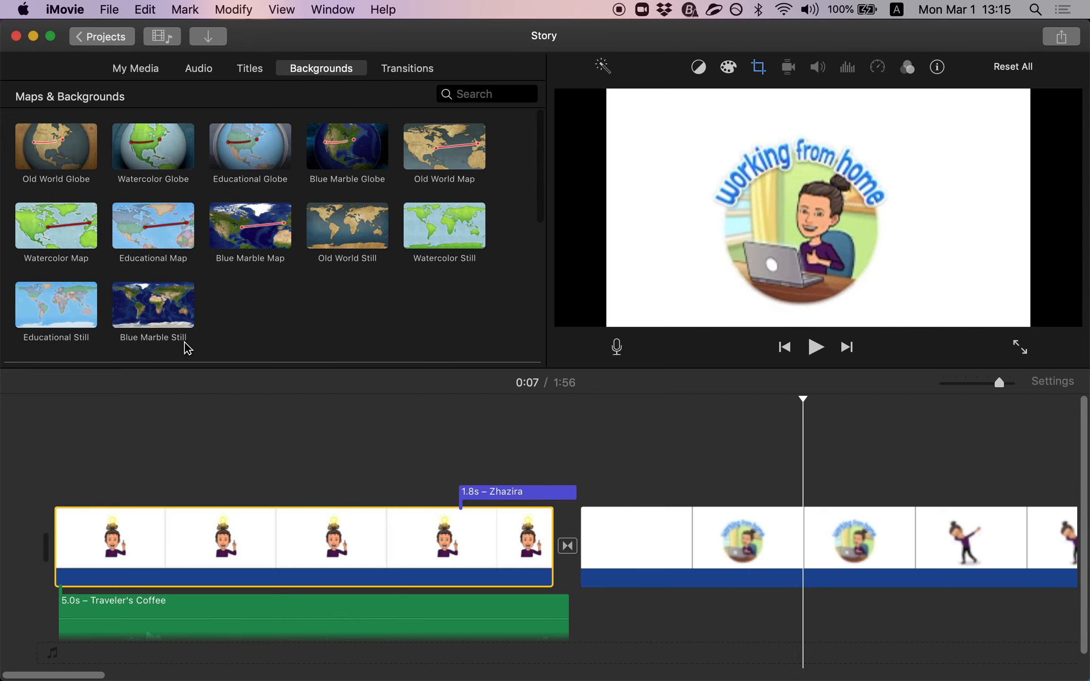
{"action": "scroll", "coordinate": [323, 260], "scroll_direction": "down", "scroll_amount": 2}
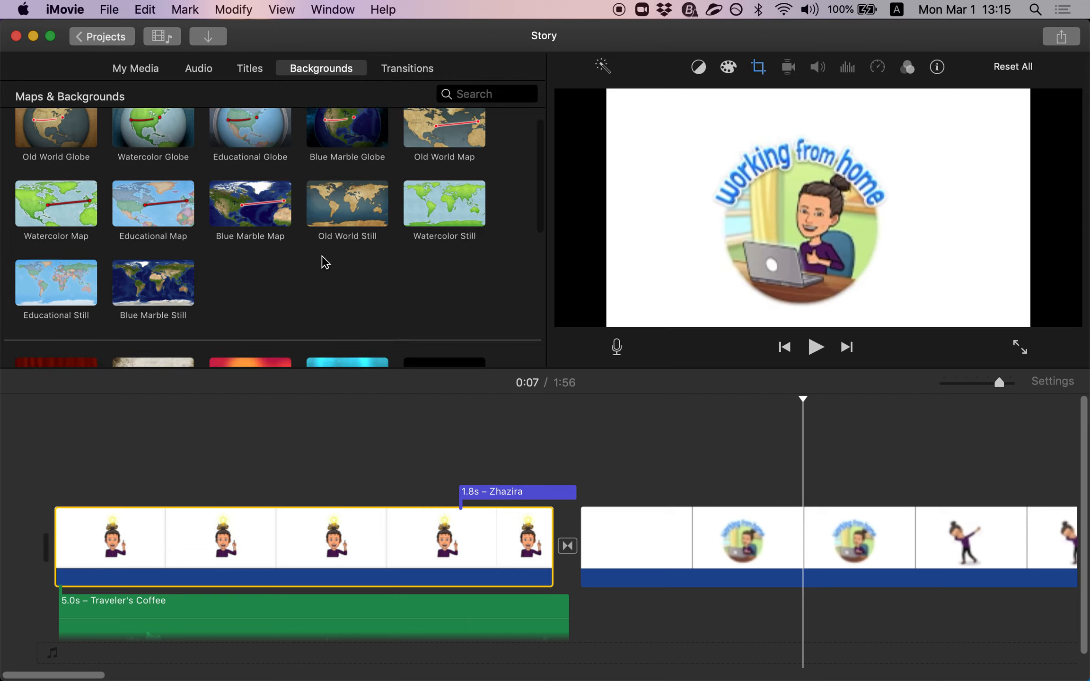
{"action": "scroll", "coordinate": [262, 263], "scroll_direction": "down", "scroll_amount": 5}
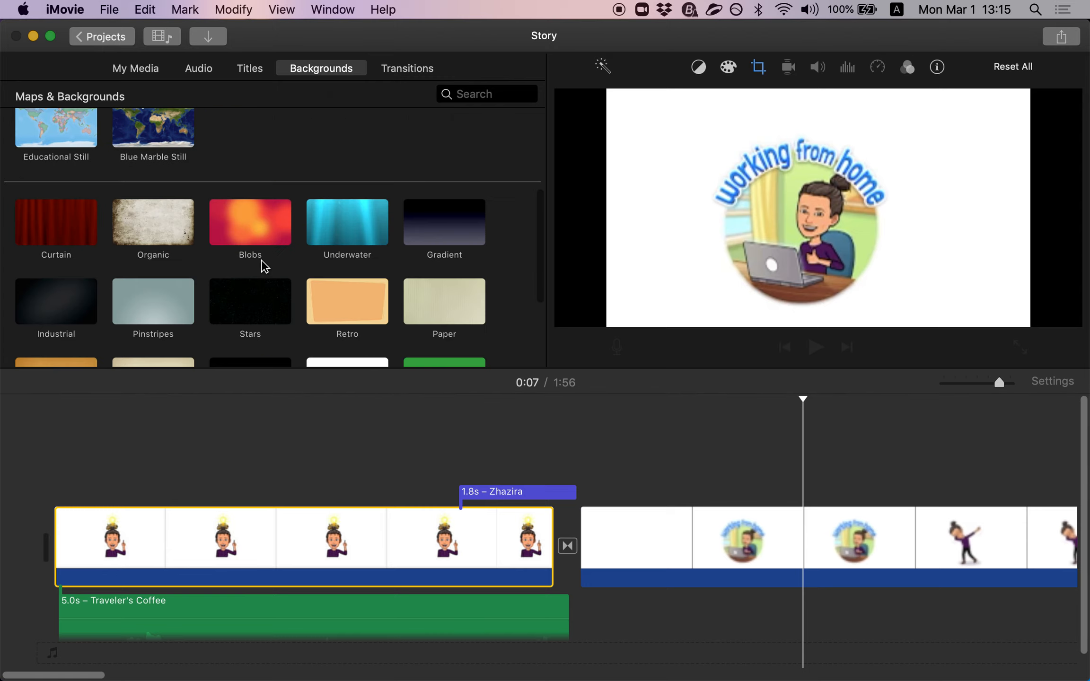
{"action": "scroll", "coordinate": [296, 166], "scroll_direction": "down", "scroll_amount": 2}
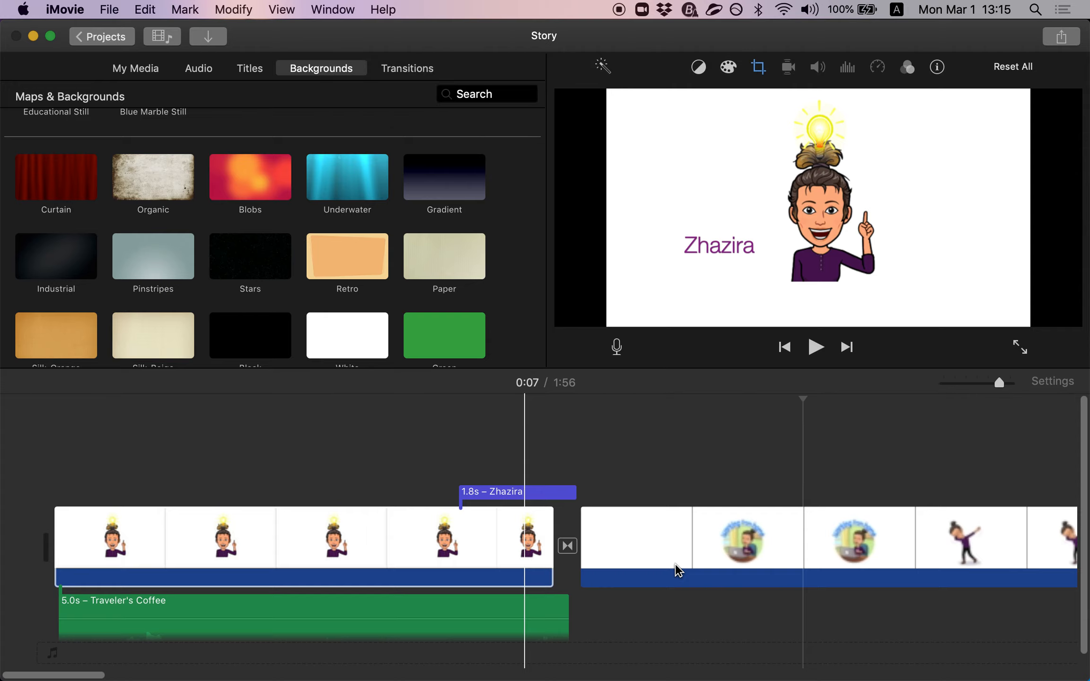
{"action": "scroll", "coordinate": [724, 542], "scroll_direction": "right", "scroll_amount": 10}
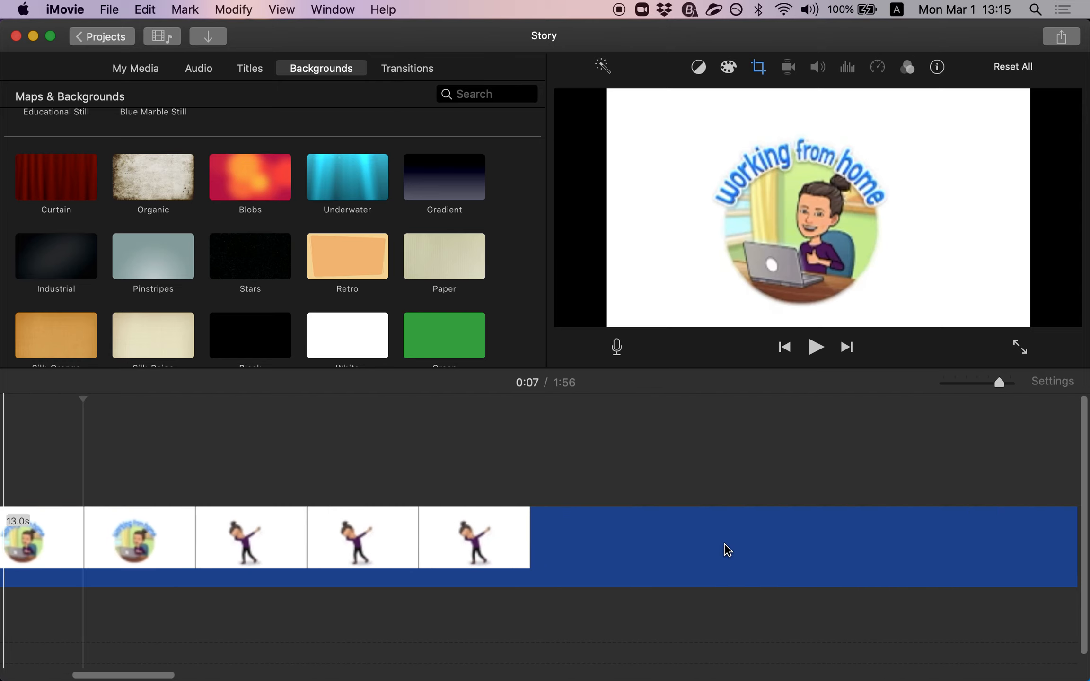
- Add a Focus Lower Third title above the inserted animation clip and trim it to 1.0 s over the working-from-home frames
{"action": "scroll", "coordinate": [867, 531], "scroll_direction": "right", "scroll_amount": 5}
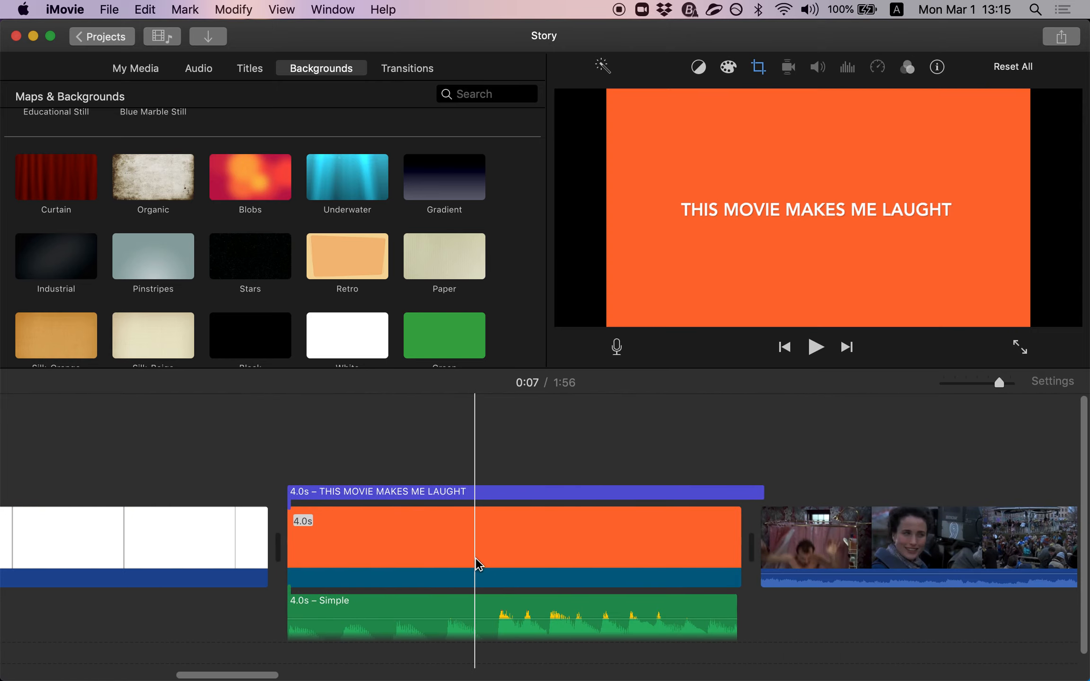
{"action": "scroll", "coordinate": [216, 307], "scroll_direction": "down", "scroll_amount": 2}
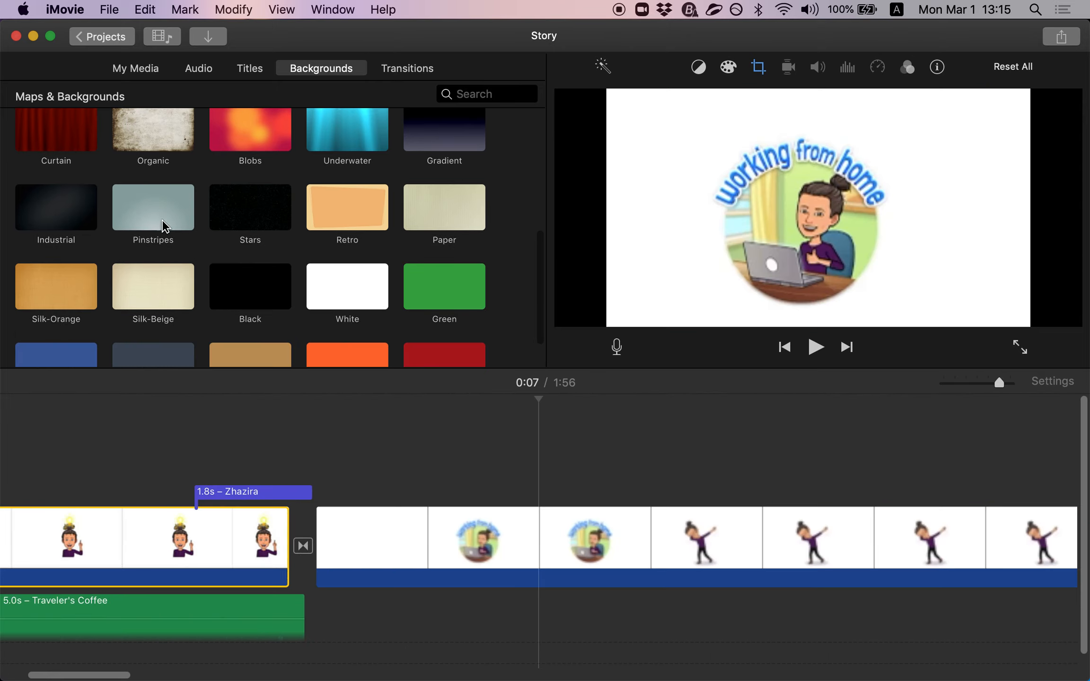
{"action": "left_click", "coordinate": [254, 71]}
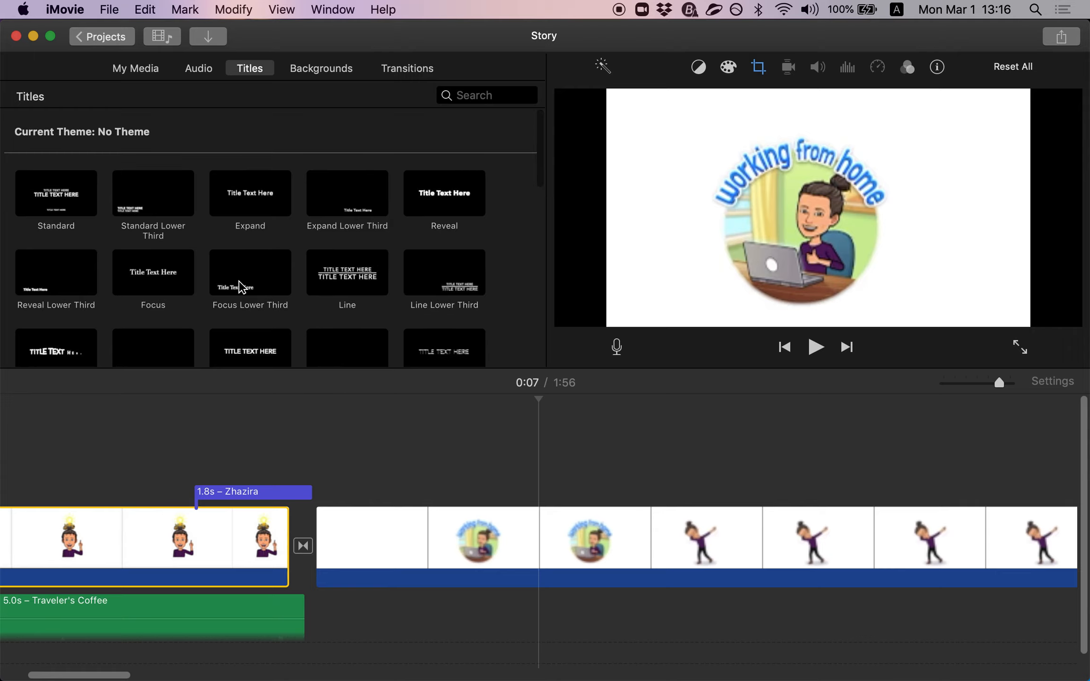
{"action": "left_click", "coordinate": [247, 492]}
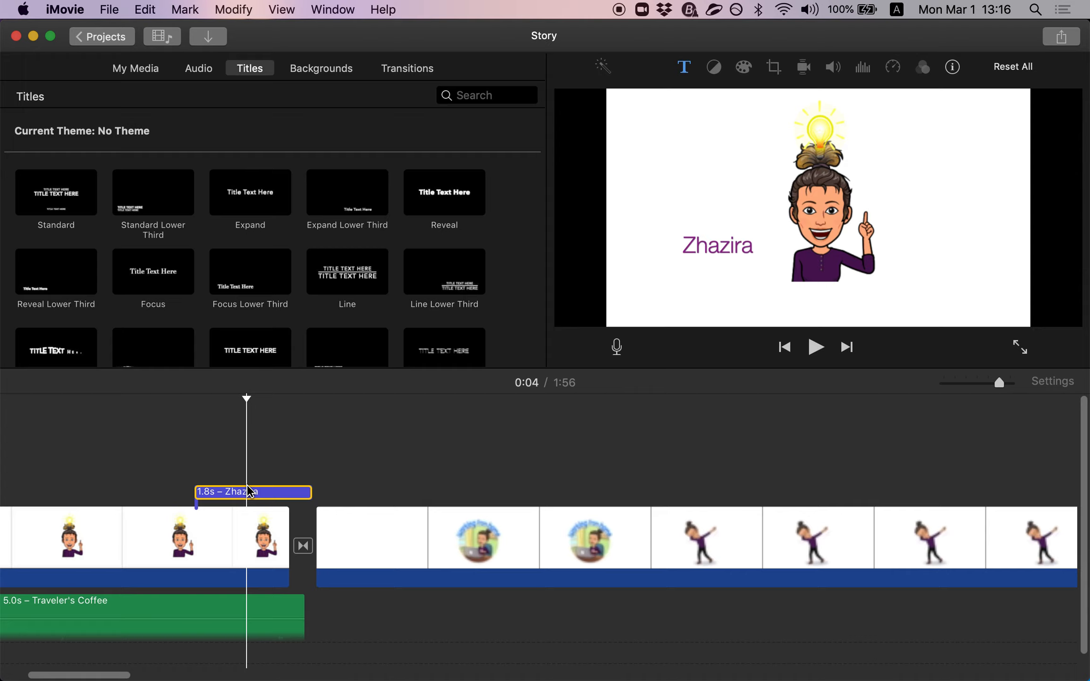
{"action": "left_click_drag", "start_coordinate": [250, 268], "coordinate": [364, 491]}
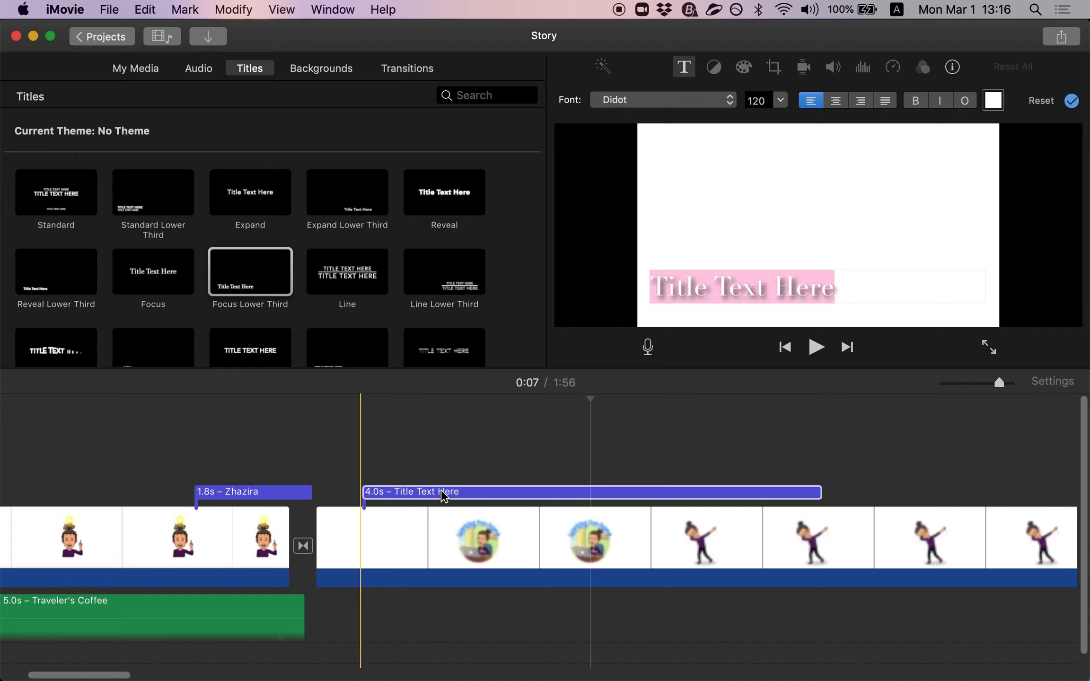
{"action": "left_click_drag", "start_coordinate": [365, 494], "coordinate": [473, 493]}
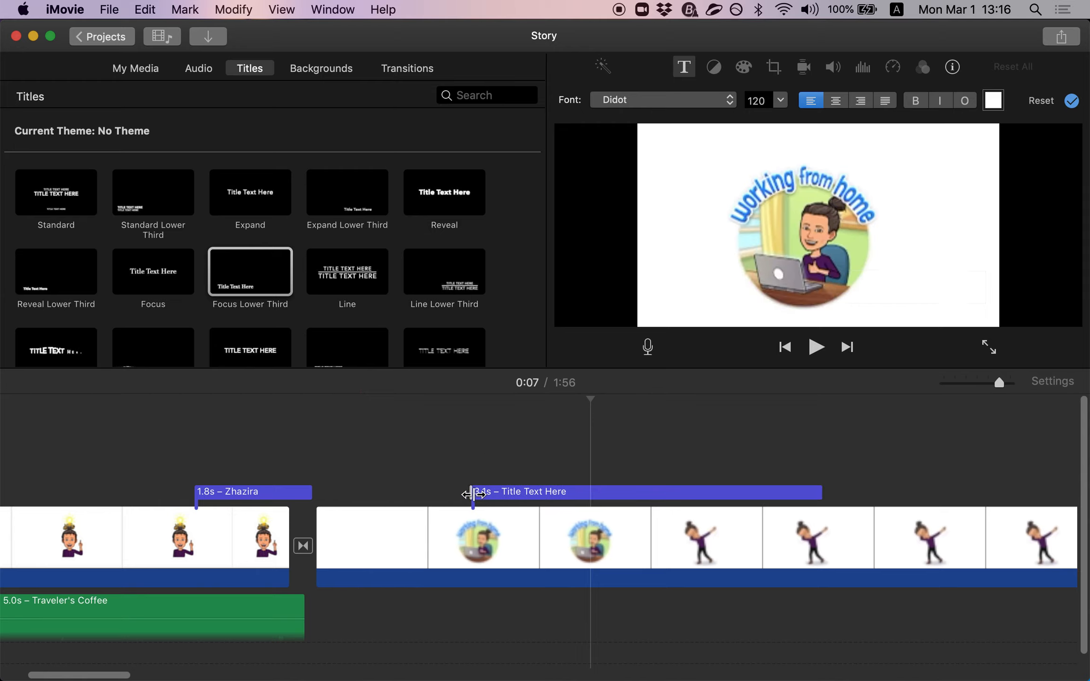
{"action": "left_click_drag", "start_coordinate": [820, 497], "coordinate": [579, 502]}
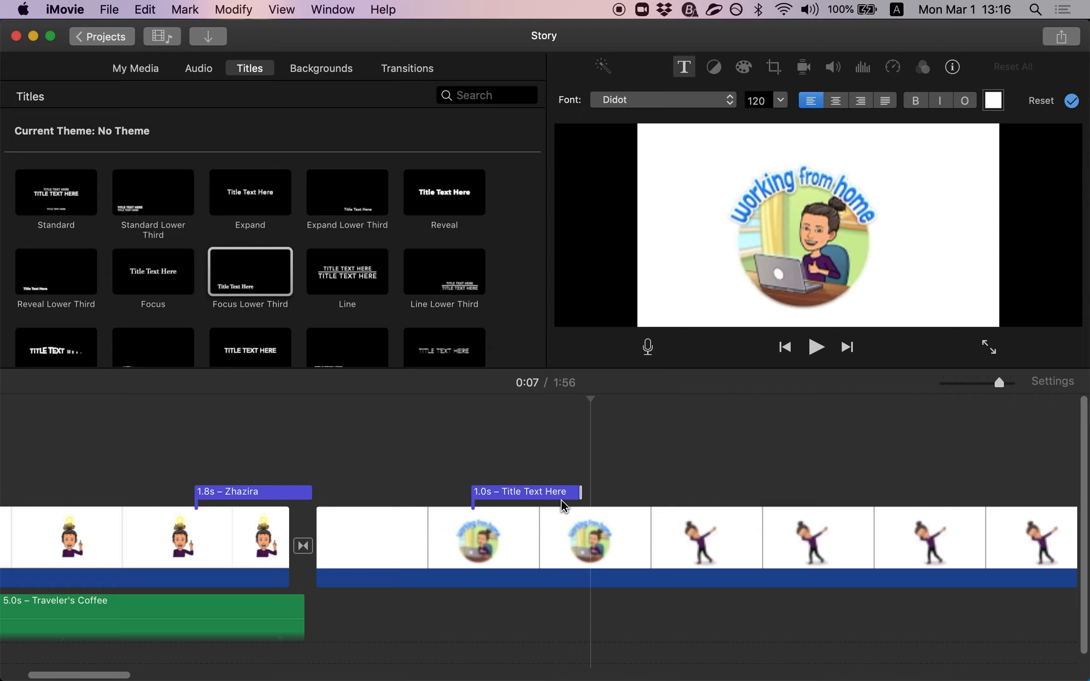
- Try to change the new title's text to Hello and its colour to Magenta
{"action": "left_click", "coordinate": [534, 495]}
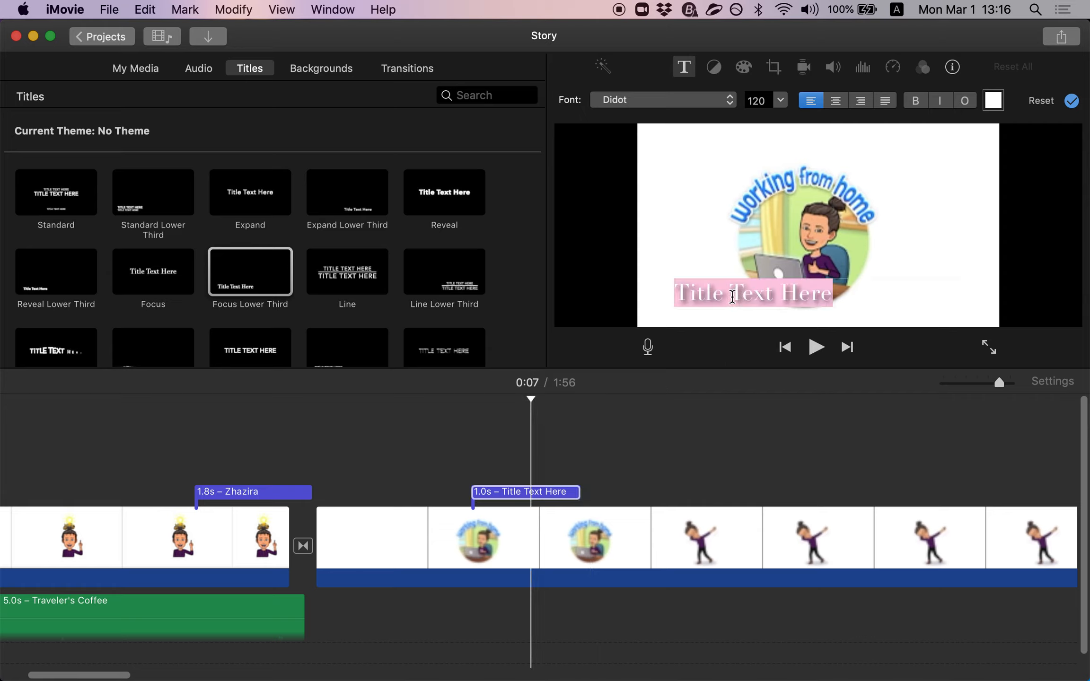
{"action": "type", "text": "Hello"}
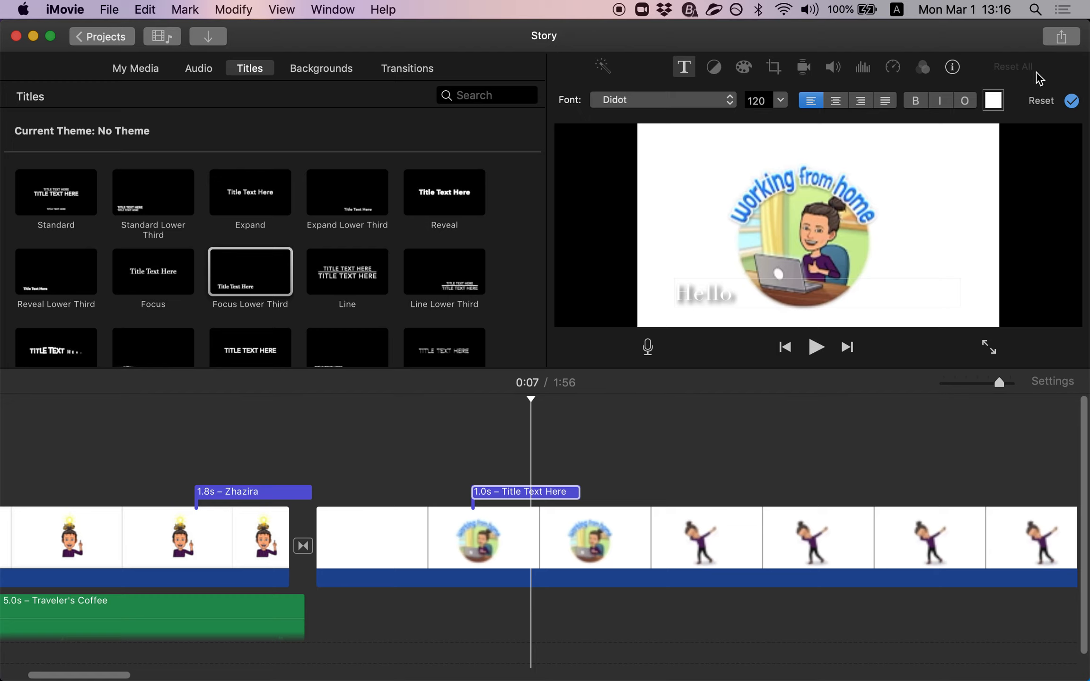
{"action": "left_click", "coordinate": [993, 100]}
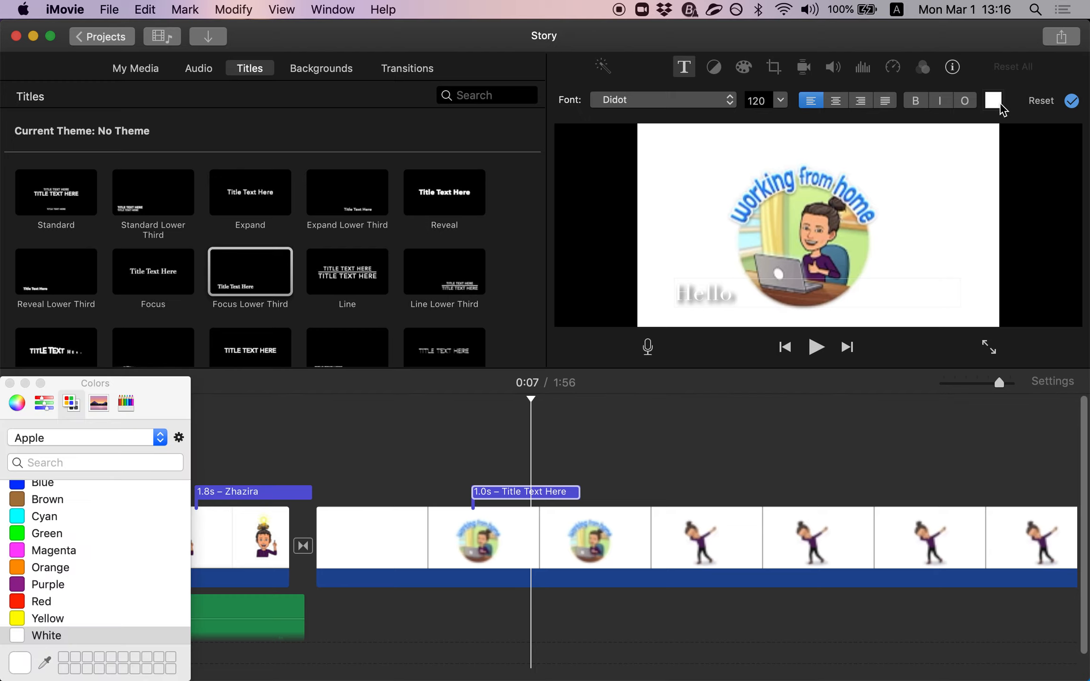
{"action": "left_click", "coordinate": [65, 557]}
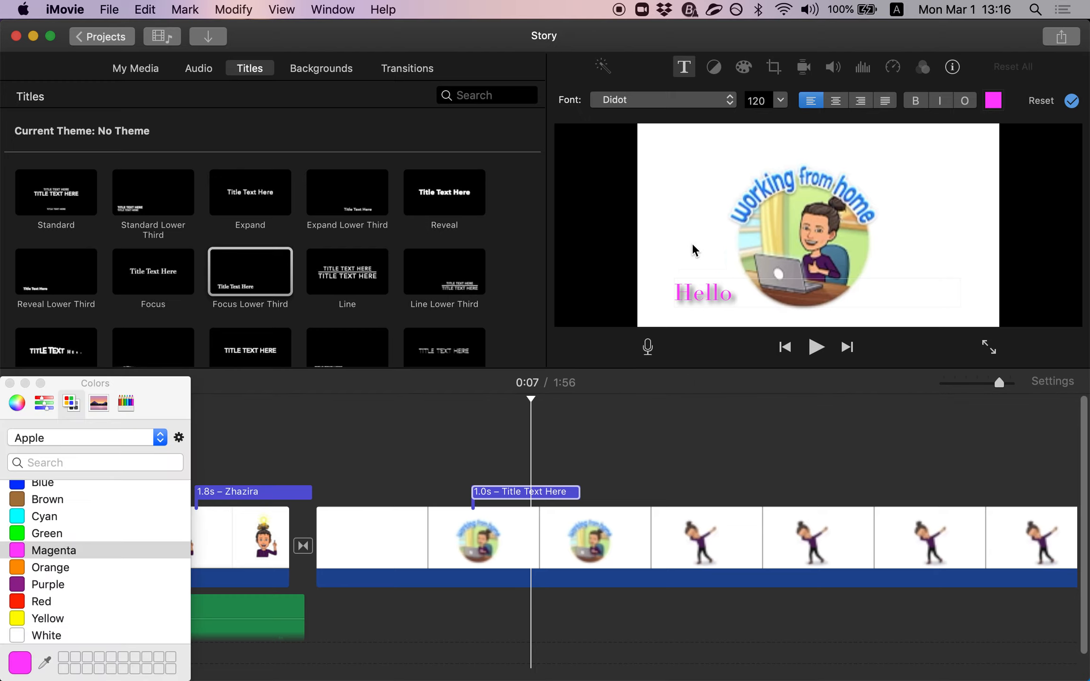
{"action": "left_click", "coordinate": [9, 383]}
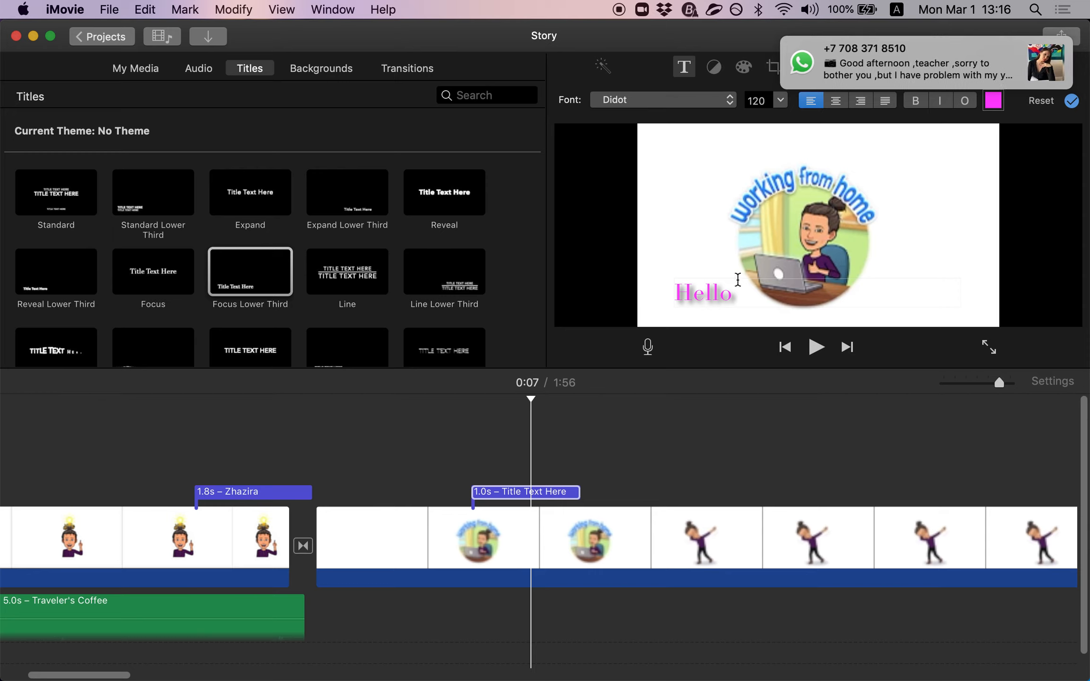
- Quit WhatsApp, which is running in the background
{"action": "mouse_move", "coordinate": [1008, 55]}
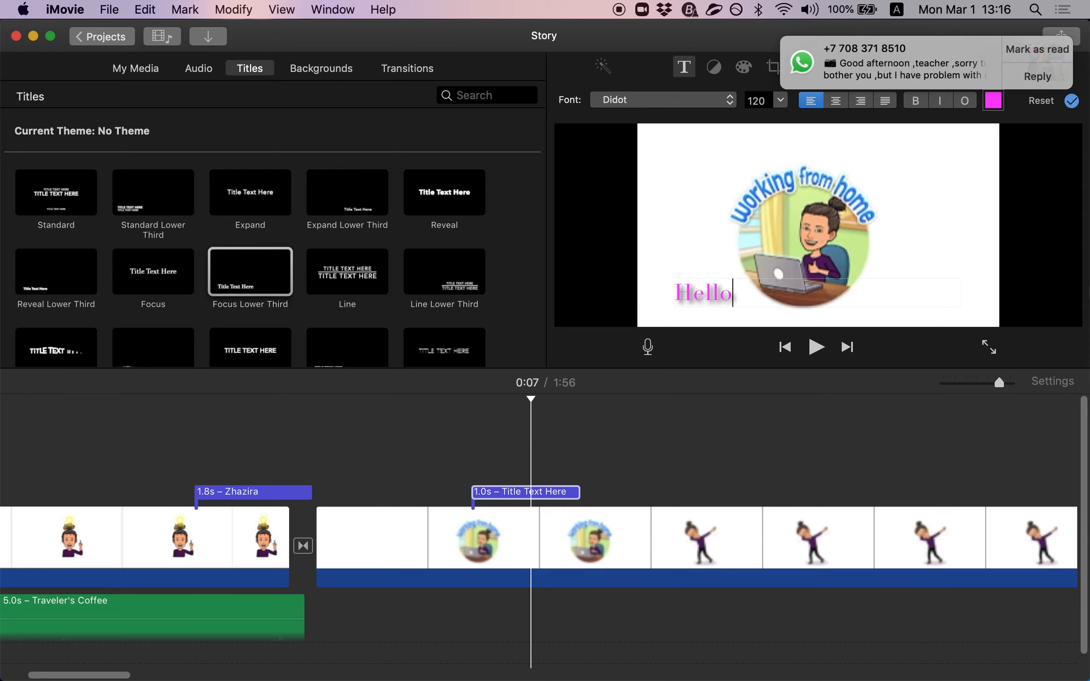
{"action": "right_click", "coordinate": [1071, 506]}
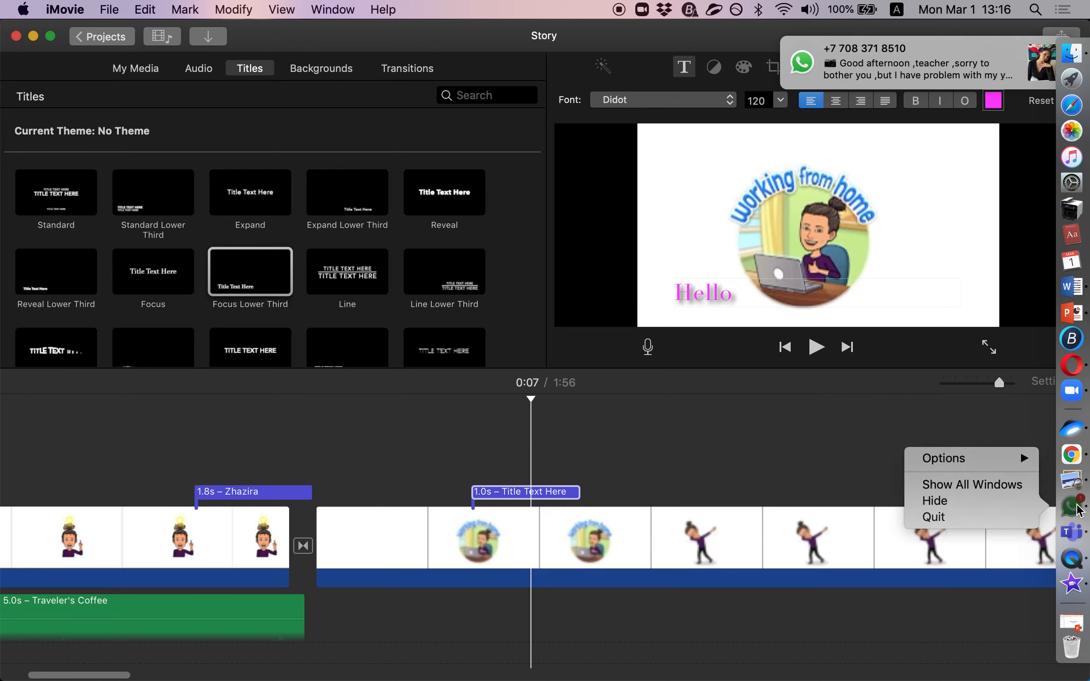
{"action": "left_click", "coordinate": [952, 519]}
- Listen to a preview of the Neon track in the Theme Music collection
{"action": "scroll", "coordinate": [265, 409], "scroll_direction": "left", "scroll_amount": 5}
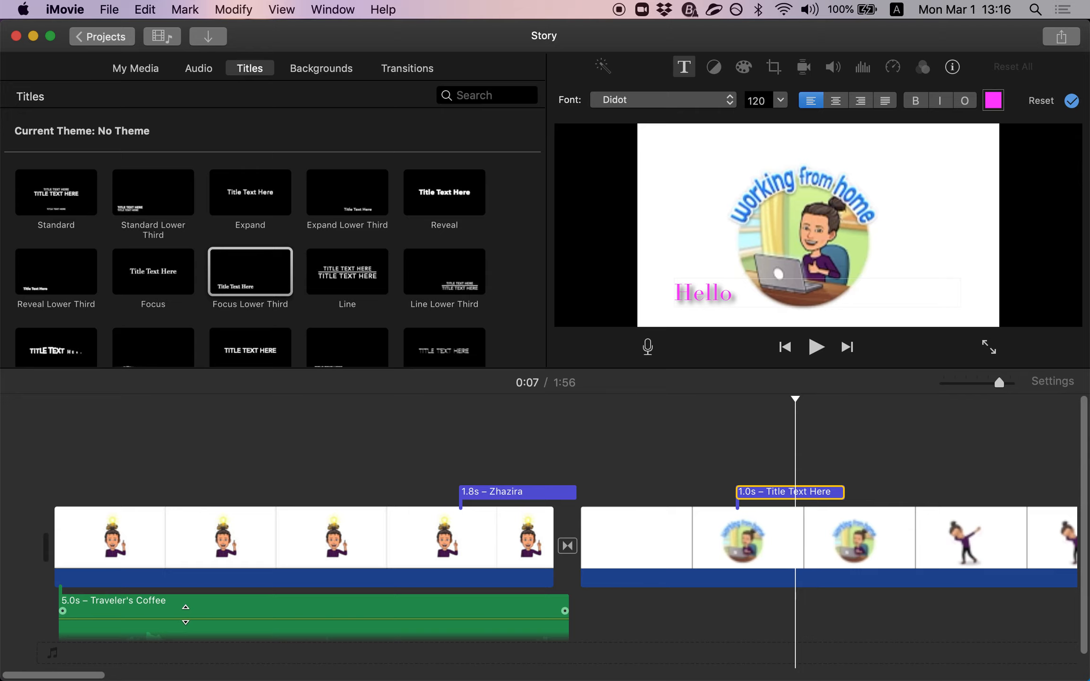
{"action": "scroll", "coordinate": [584, 581], "scroll_direction": "right", "scroll_amount": 5}
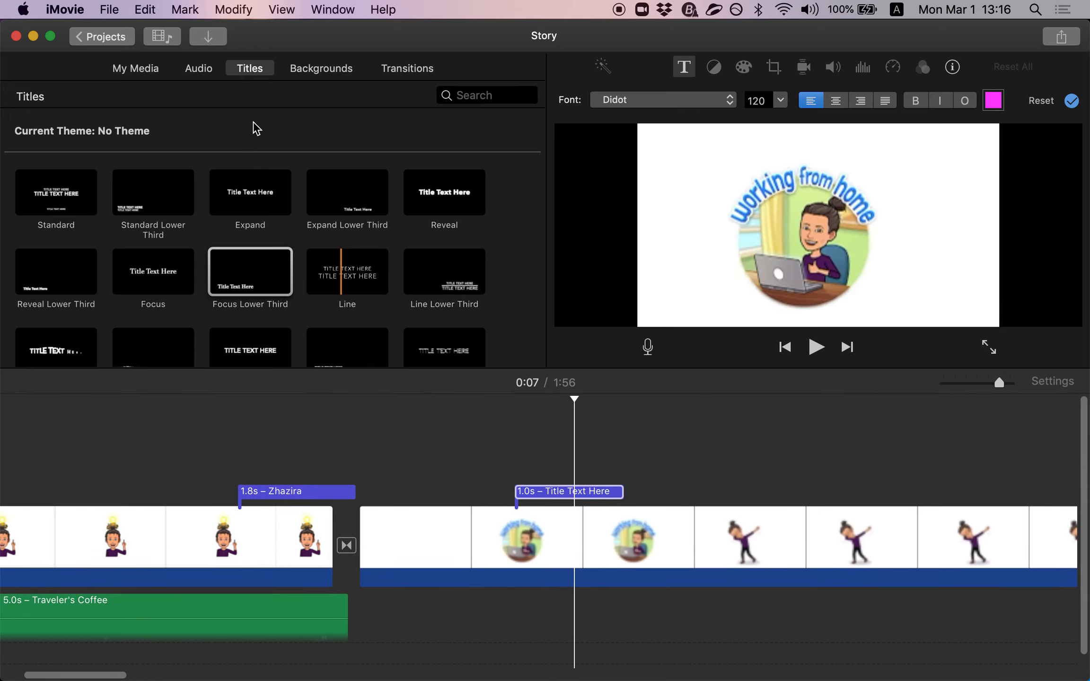
{"action": "left_click", "coordinate": [198, 69]}
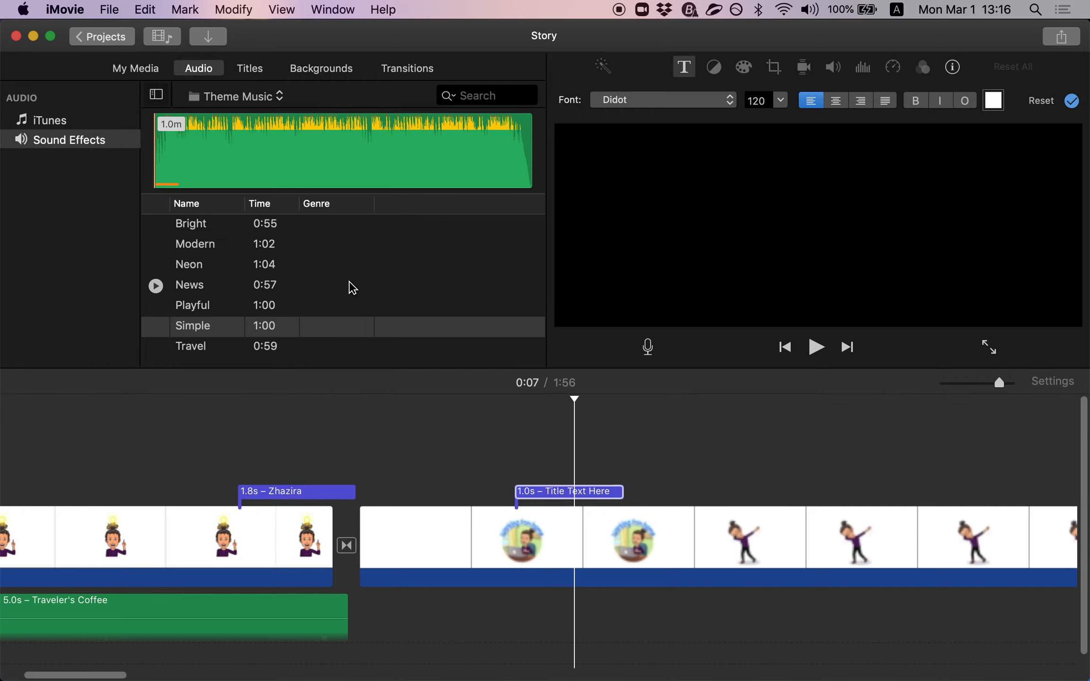
{"action": "left_click", "coordinate": [157, 267]}
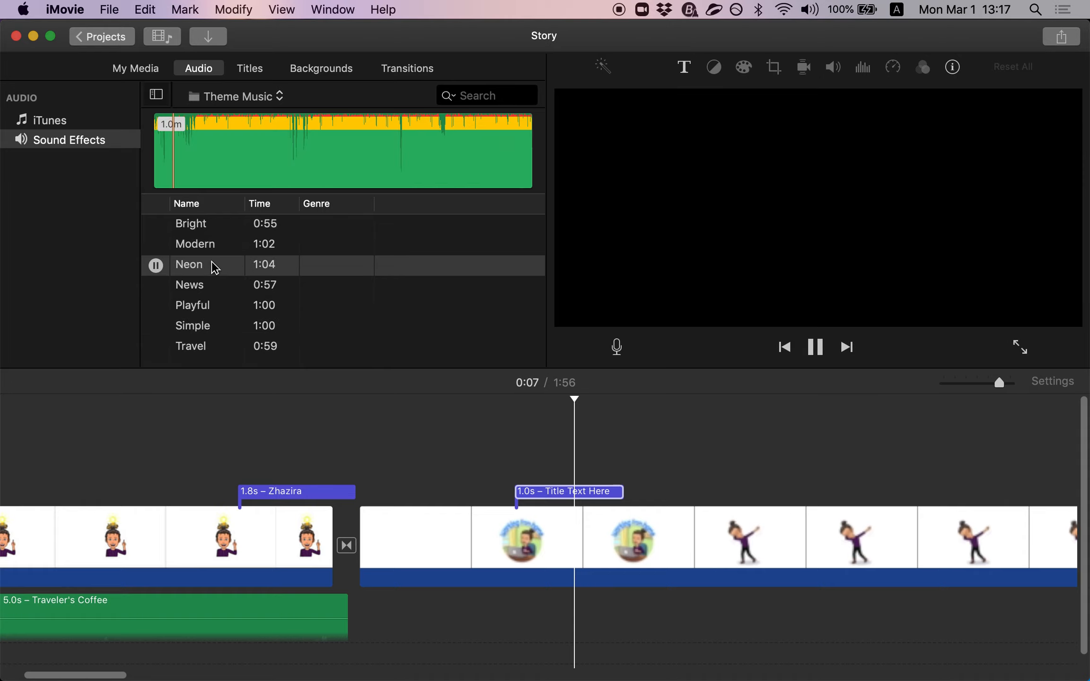
{"action": "left_click", "coordinate": [157, 274]}
{"action": "left_click", "coordinate": [154, 265]}
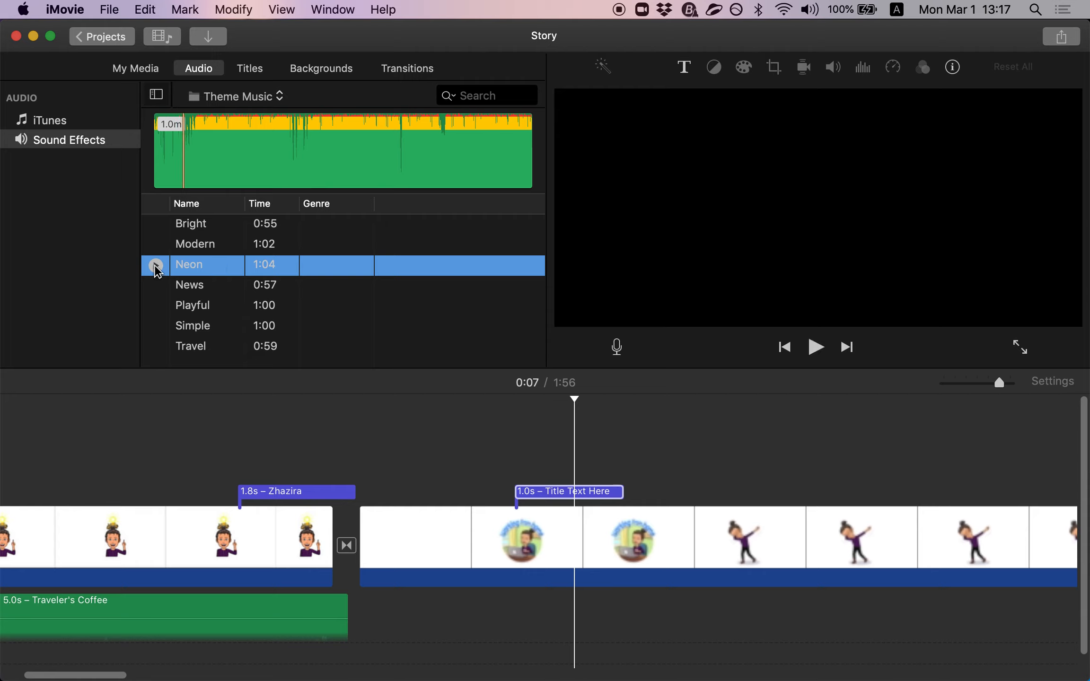
- Place the Neon music under the inserted animation clip, starting just after its new title, and play the timeline
{"action": "left_click_drag", "start_coordinate": [544, 509], "coordinate": [629, 483]}
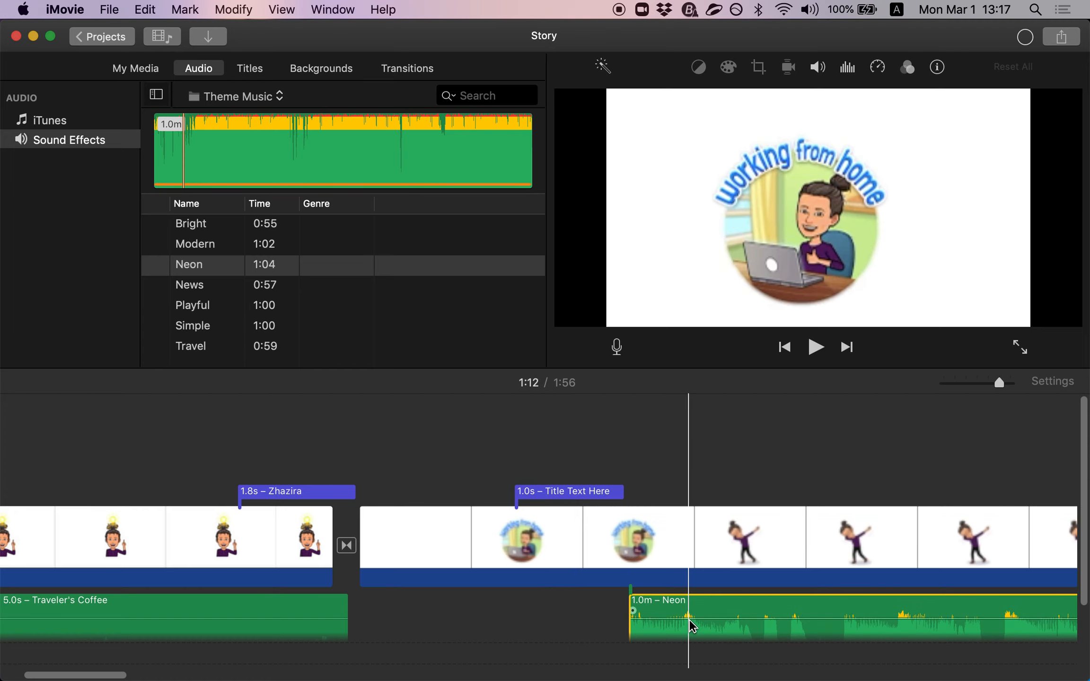
{"action": "mouse_move", "coordinate": [689, 618]}
{"action": "left_mouse_down"}
{"action": "mouse_move", "coordinate": [687, 641]}
{"action": "mouse_move", "coordinate": [688, 620]}
{"action": "left_mouse_up"}
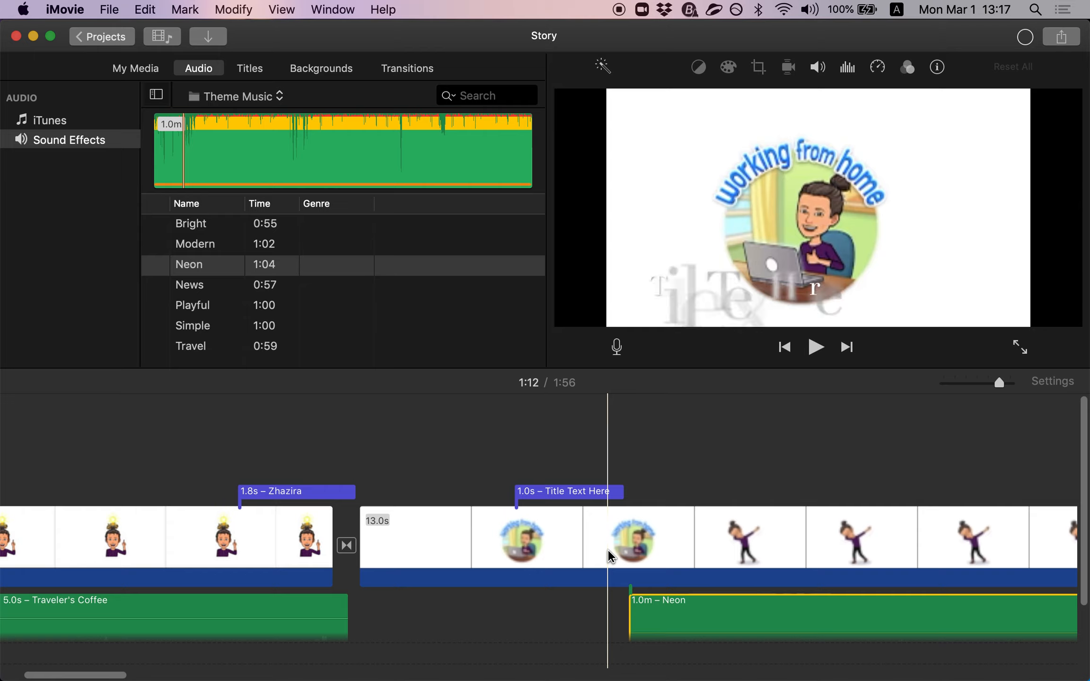
{"action": "key", "text": "space"}
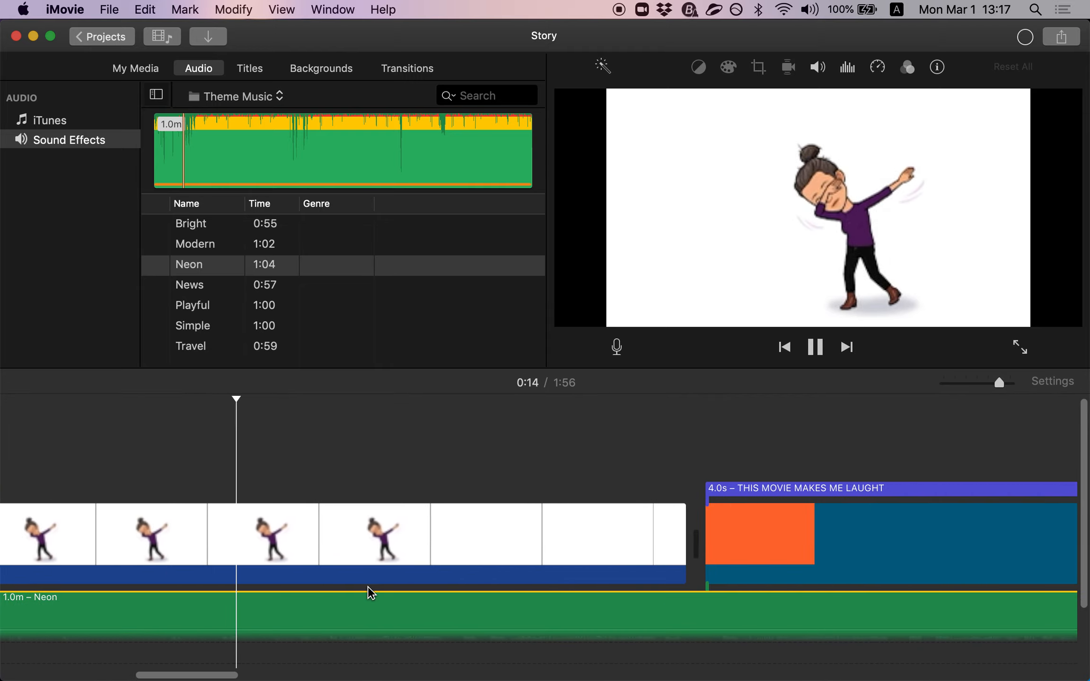
- Split the Neon music at 0:15, near the end of the animation, and delete the part after the split
{"action": "left_click", "coordinate": [330, 610]}
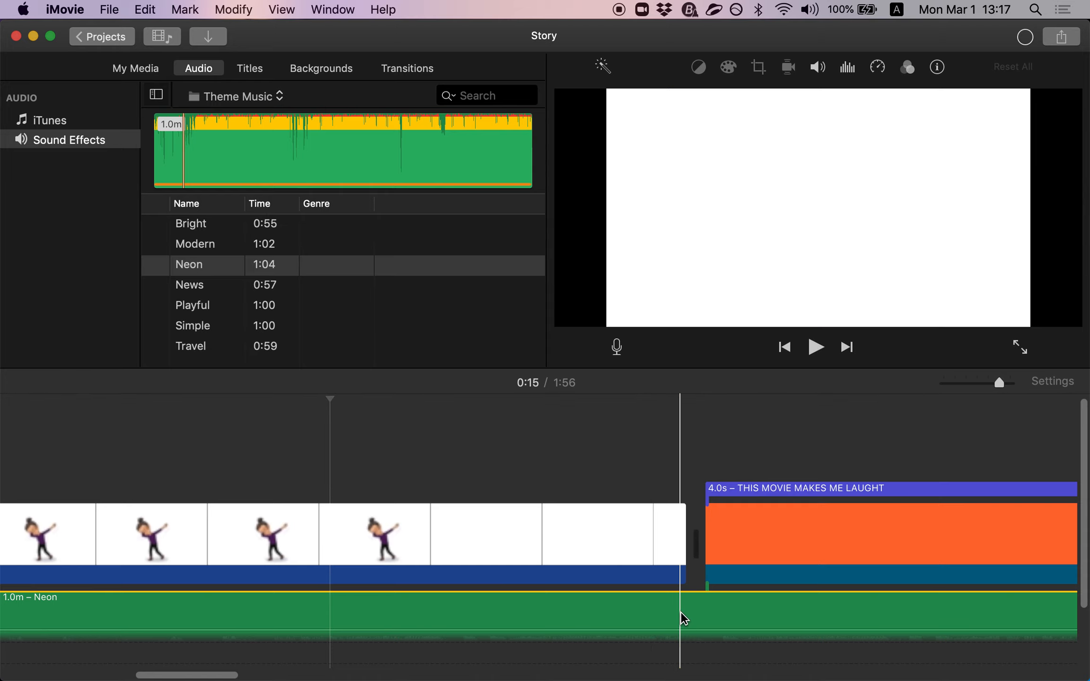
{"action": "right_click", "coordinate": [681, 612]}
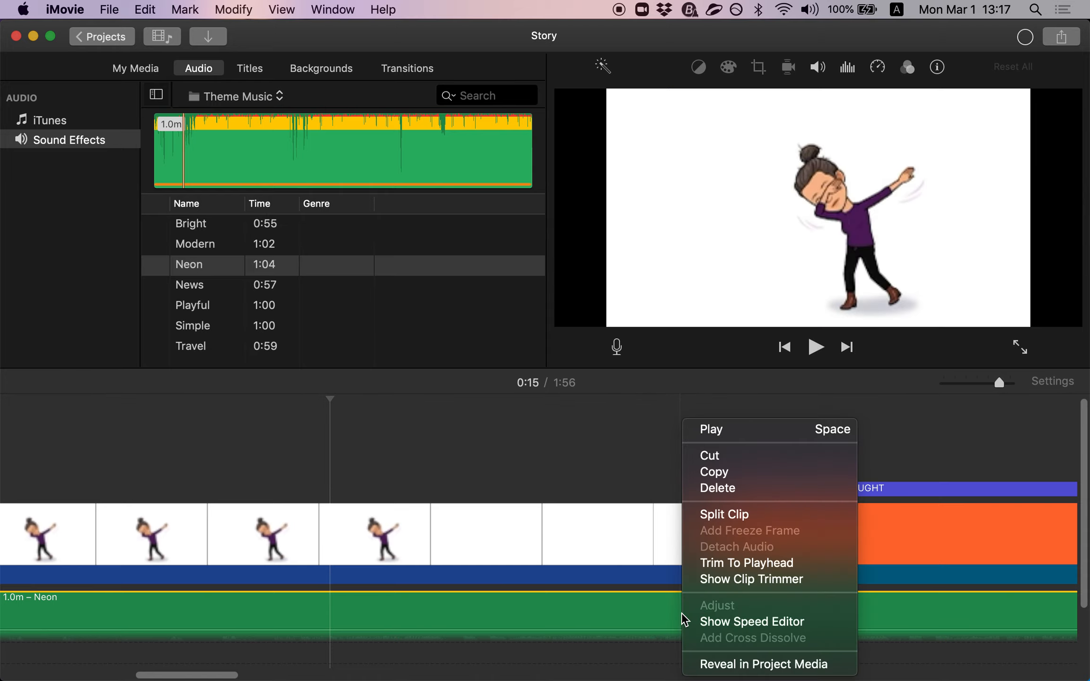
{"action": "left_click", "coordinate": [725, 514]}
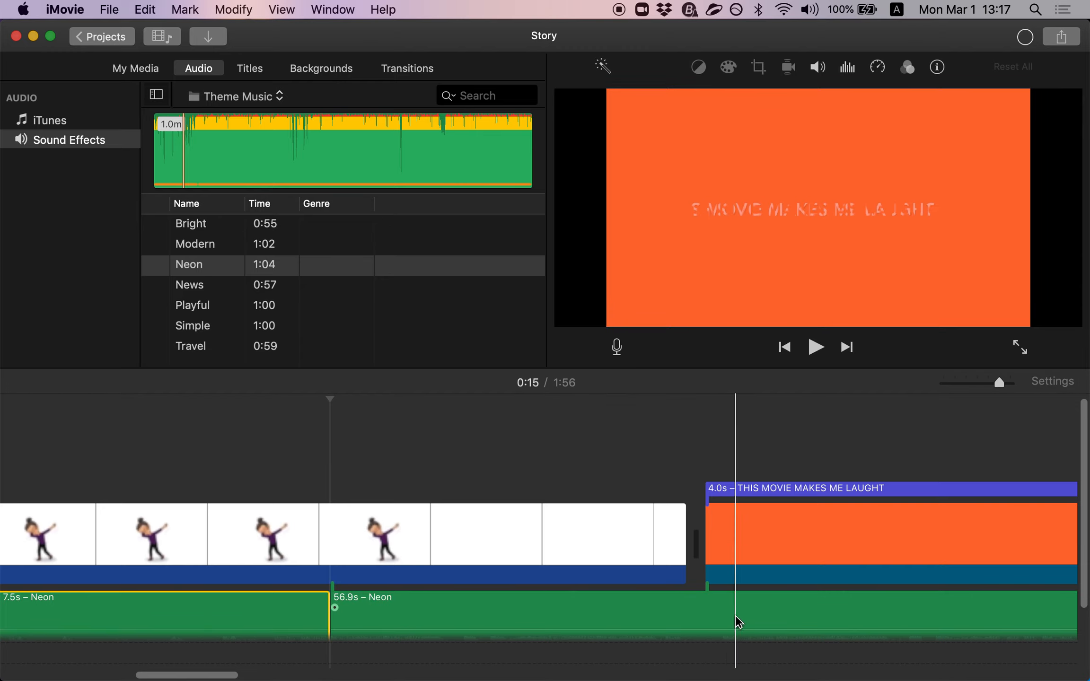
{"action": "left_click", "coordinate": [454, 599]}
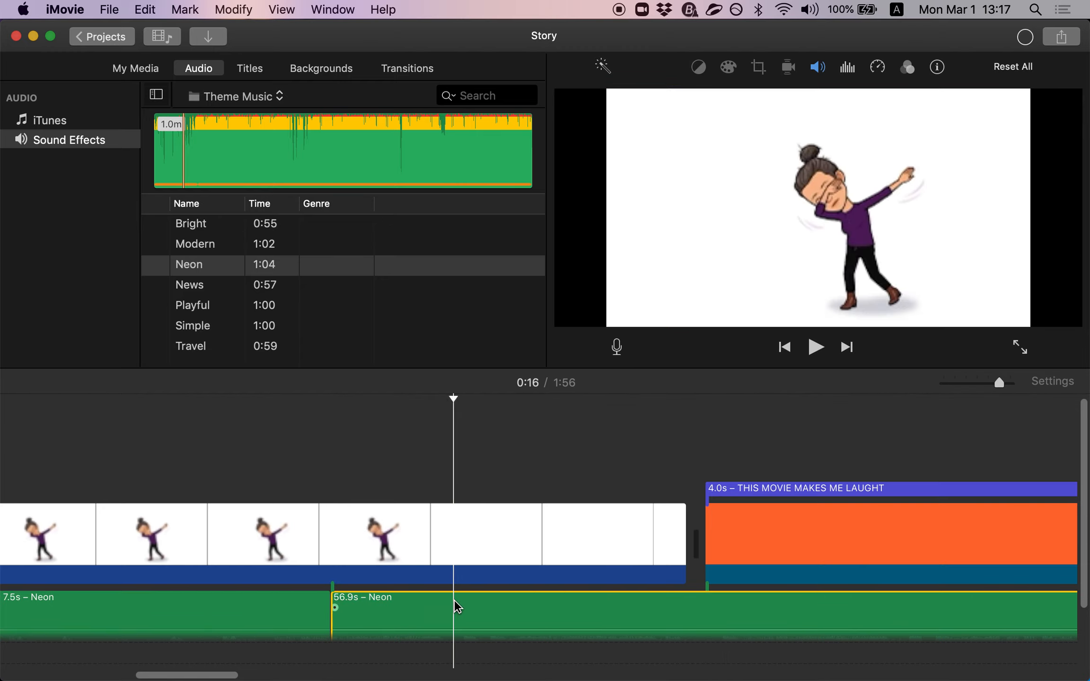
{"action": "key", "text": "Delete"}
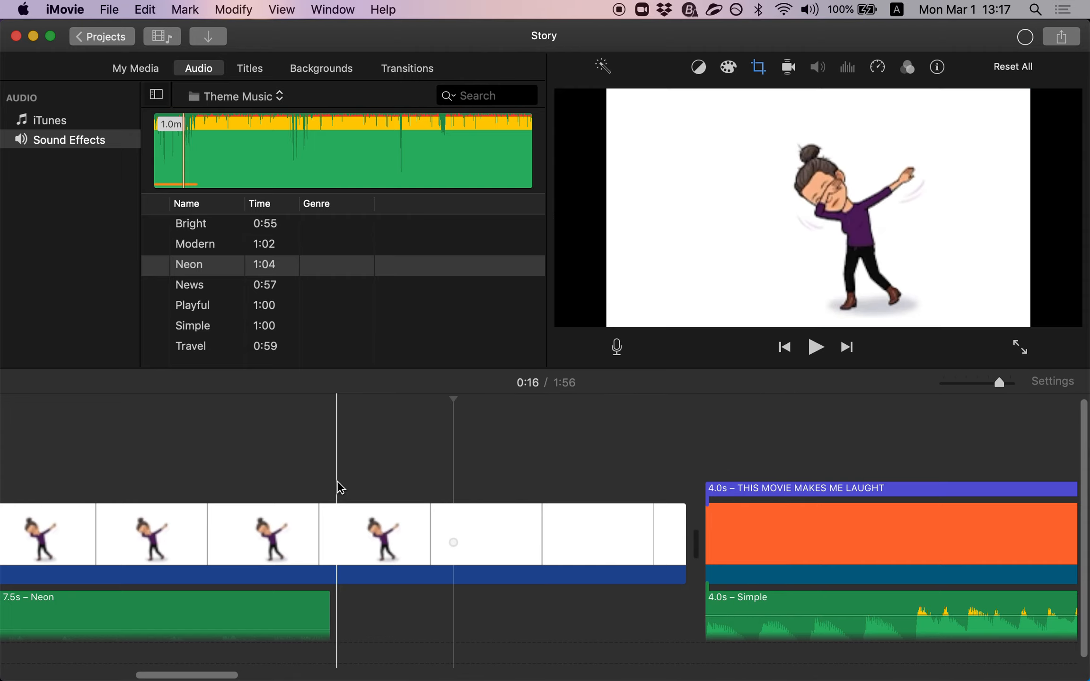
- Split the inserted animation clip at 0:15, where the Neon music ends, and delete its remaining section
{"action": "left_click", "coordinate": [333, 524]}
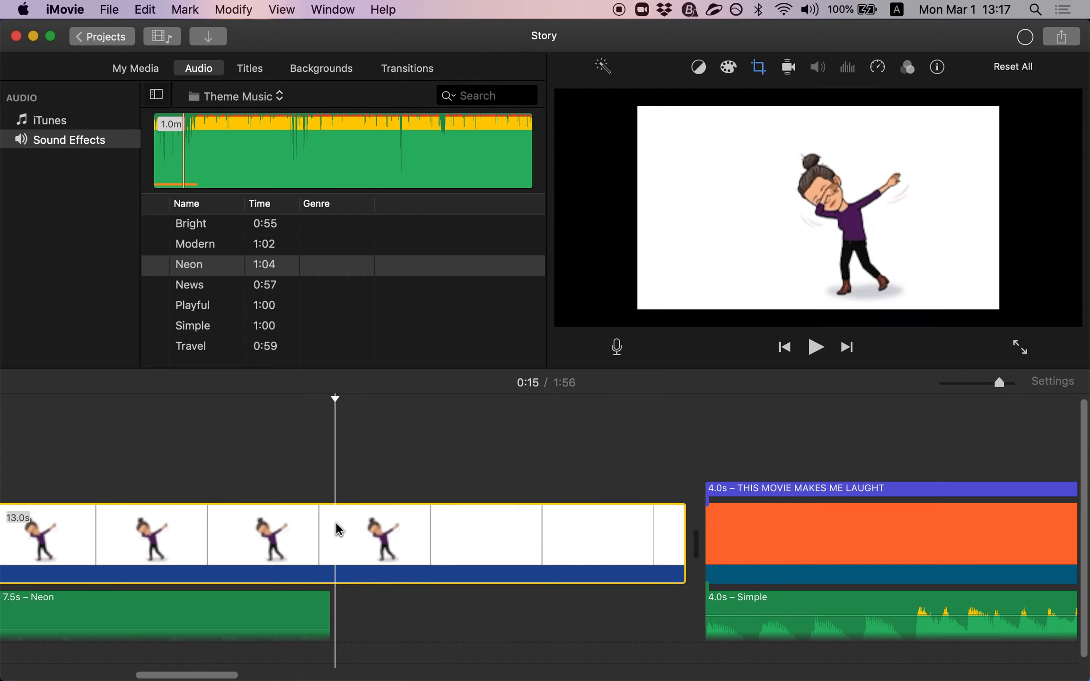
{"action": "right_click", "coordinate": [338, 529]}
{"action": "left_click", "coordinate": [377, 516]}
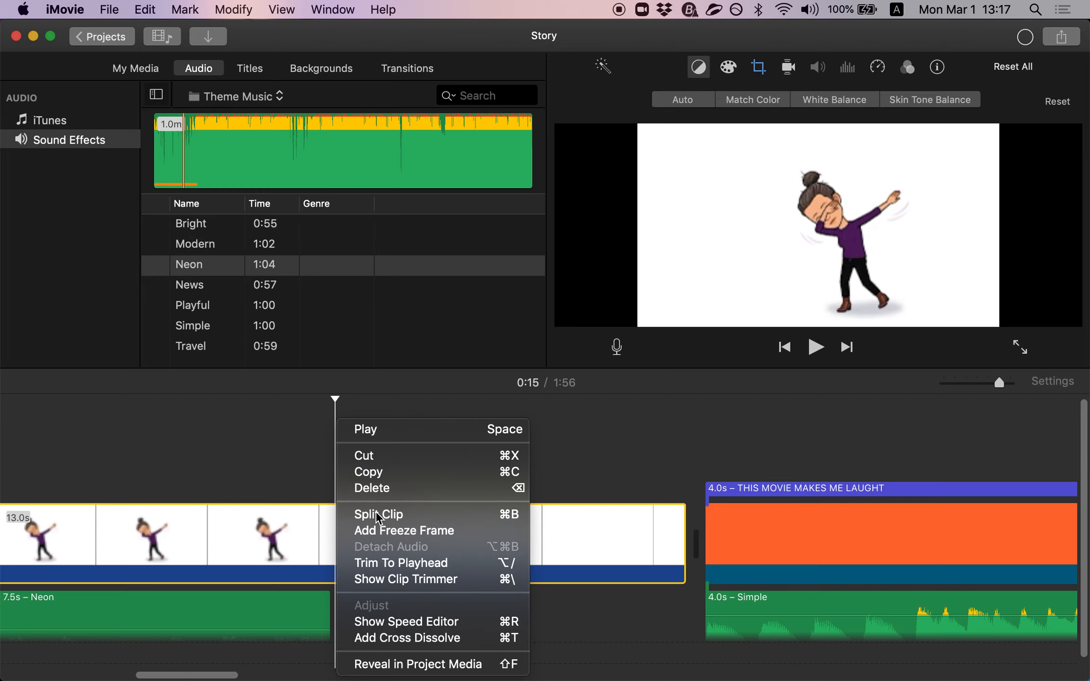
{"action": "left_click", "coordinate": [416, 526]}
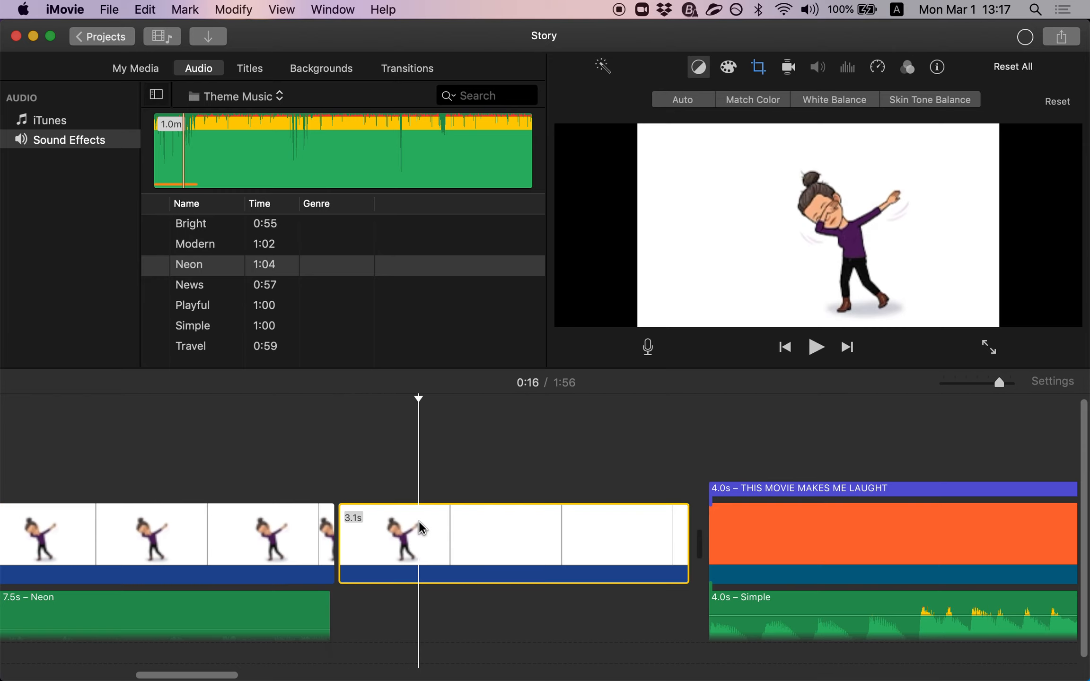
{"action": "key", "text": "Delete"}
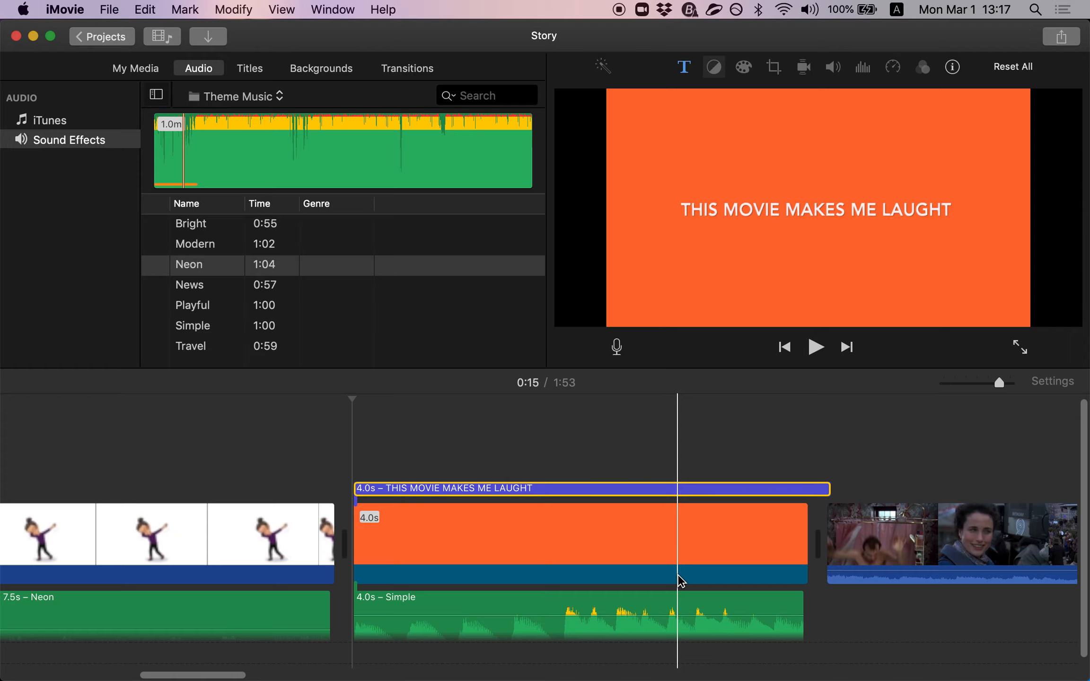
{"action": "left_click", "coordinate": [105, 9]}
{"action": "mouse_move", "coordinate": [68, 16]}
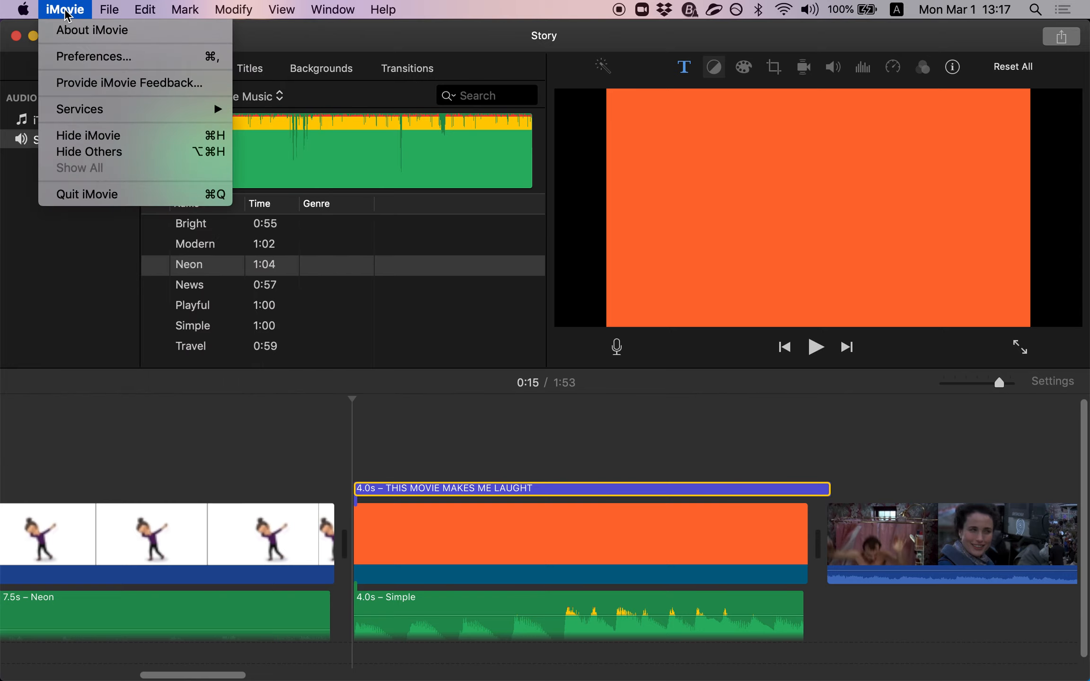
{"action": "mouse_move", "coordinate": [98, 6]}
{"action": "left_click", "coordinate": [29, 346]}
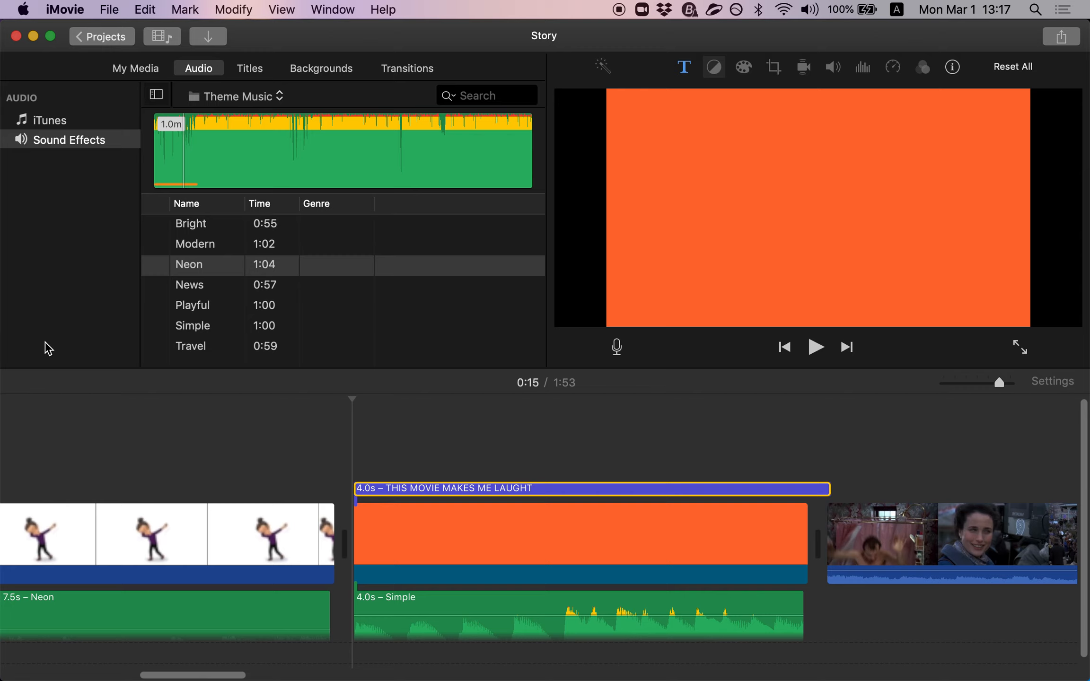
{"action": "left_click", "coordinate": [101, 37]}
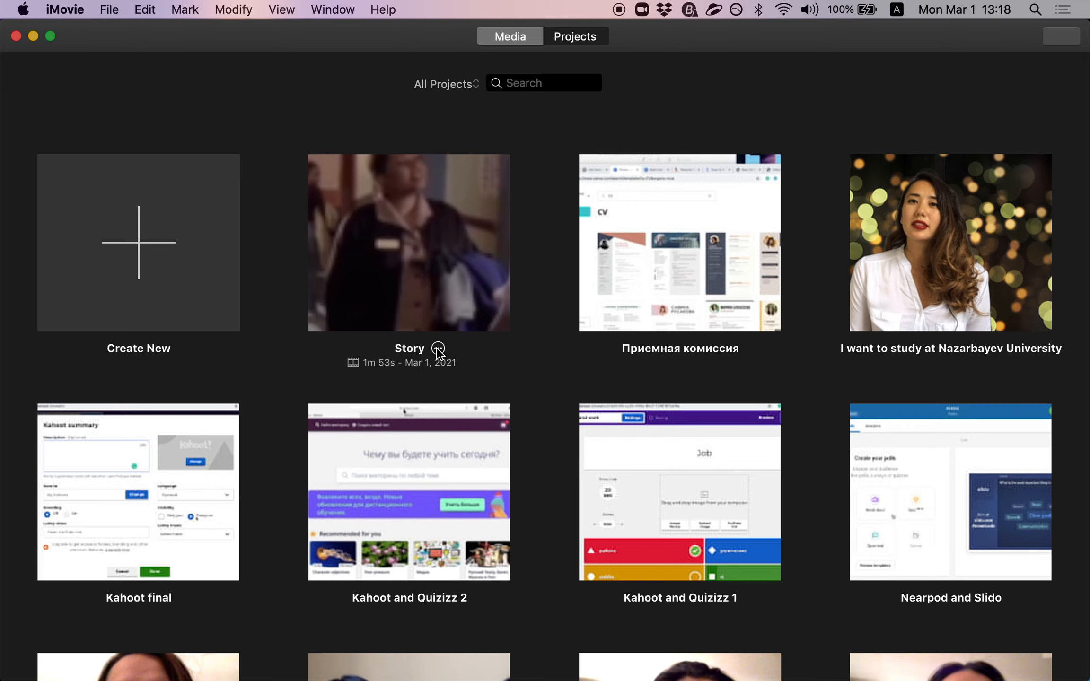
{"action": "left_click", "coordinate": [438, 349]}
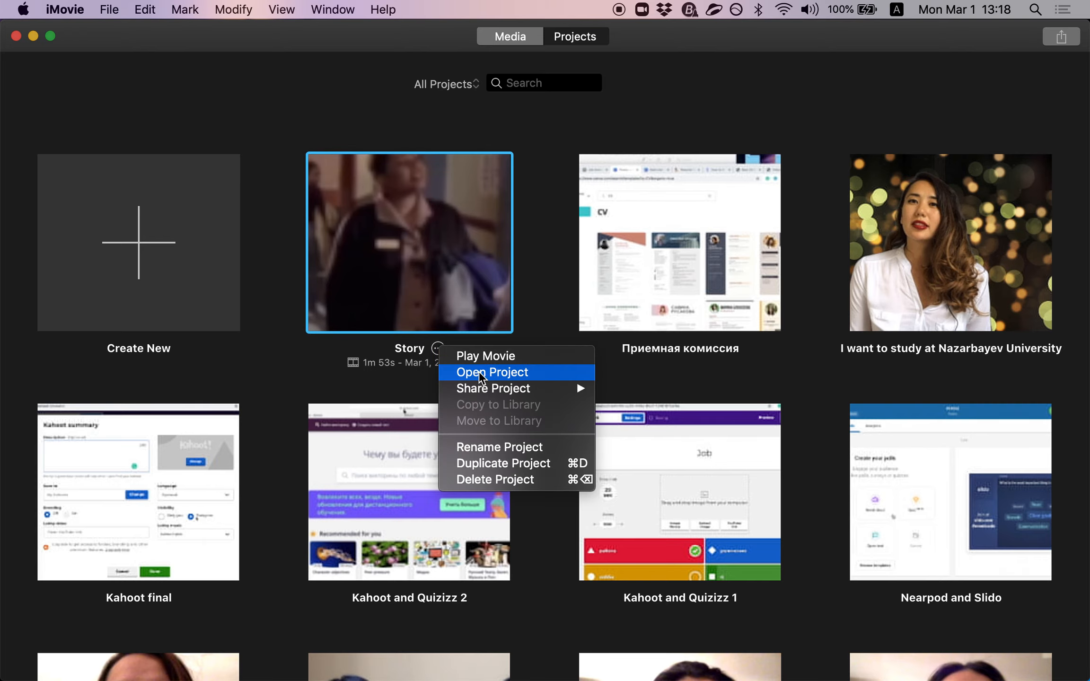
{"action": "left_click", "coordinate": [413, 345]}
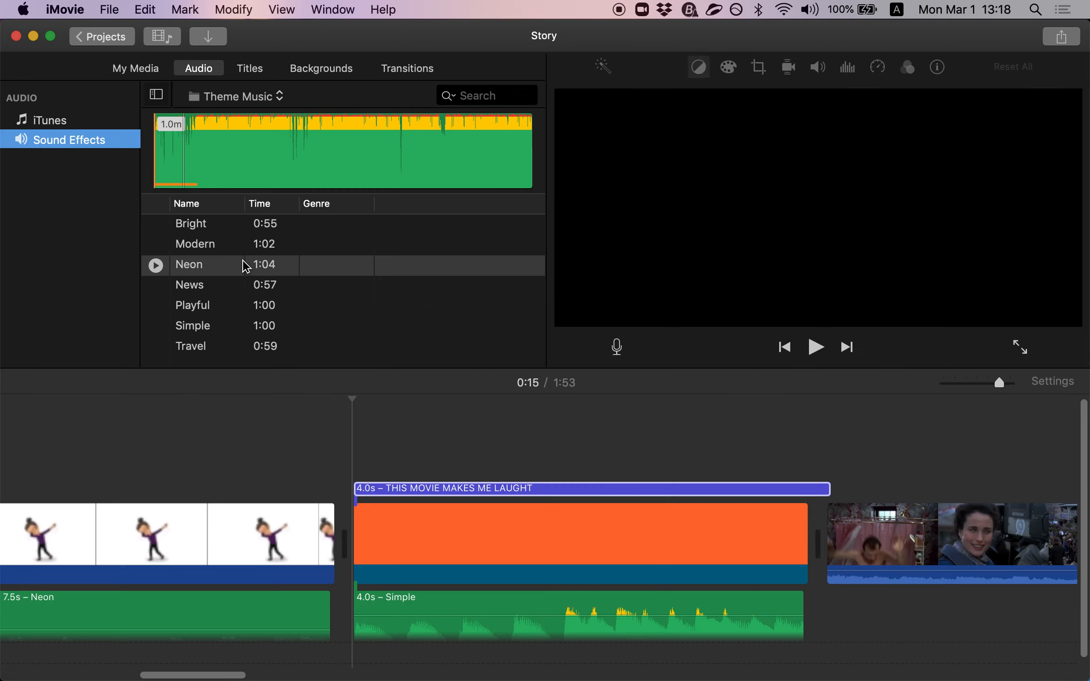
- Review the file export settings and save location for the Story project from the project overview, cancel the export, and close the window
{"action": "left_click", "coordinate": [101, 37]}
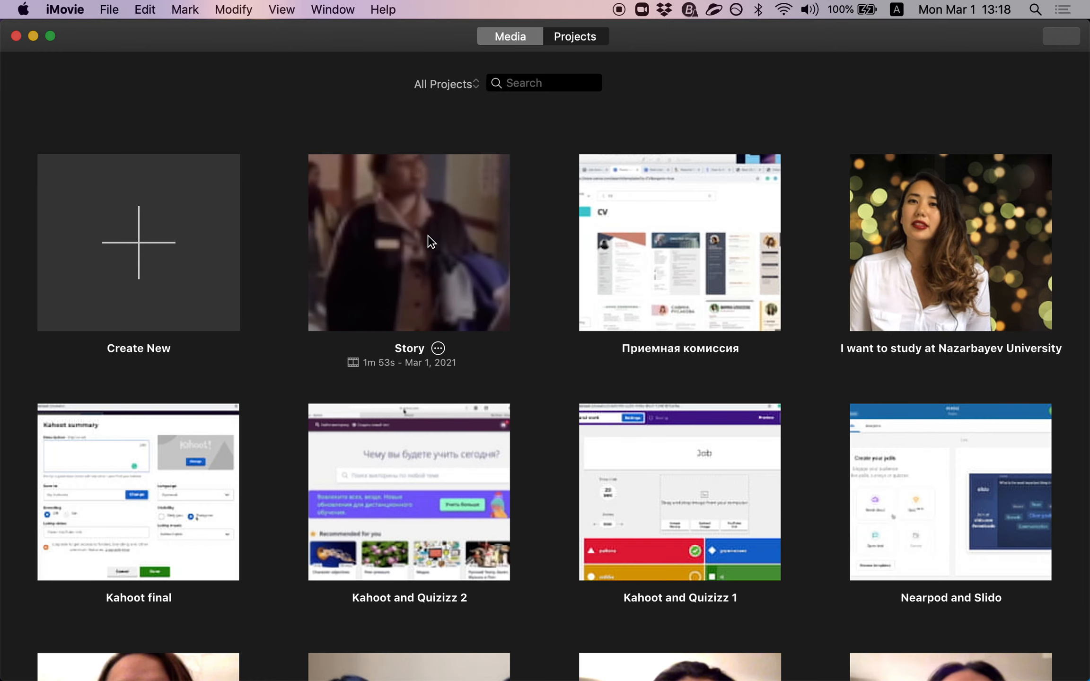
{"action": "left_click", "coordinate": [439, 350]}
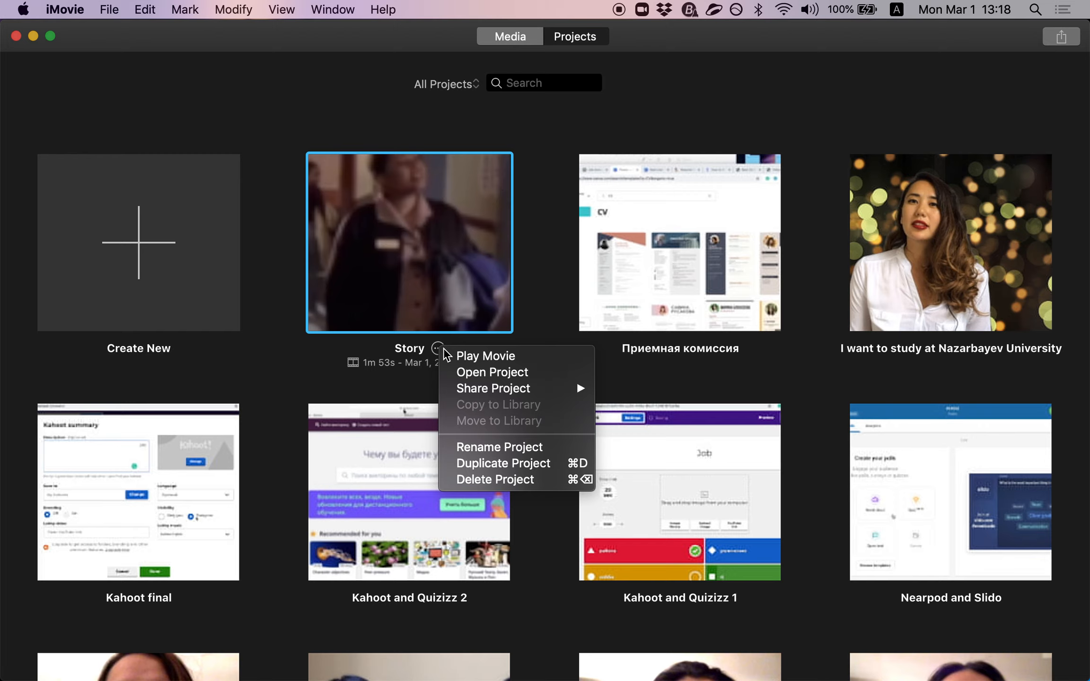
{"action": "mouse_move", "coordinate": [463, 387]}
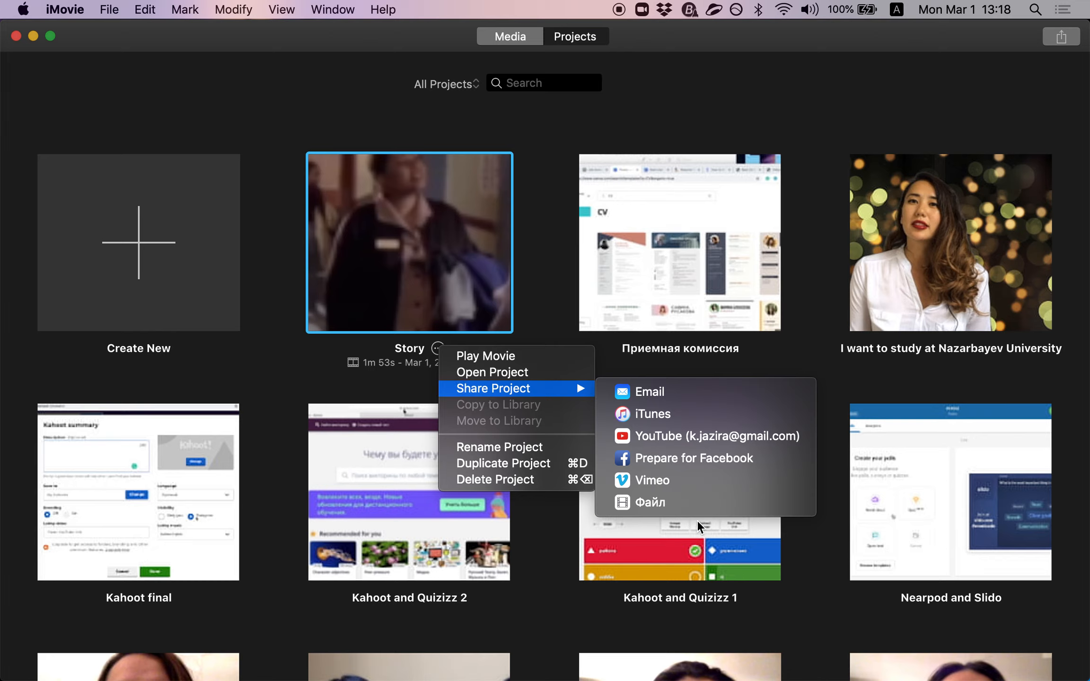
{"action": "left_click", "coordinate": [673, 500]}
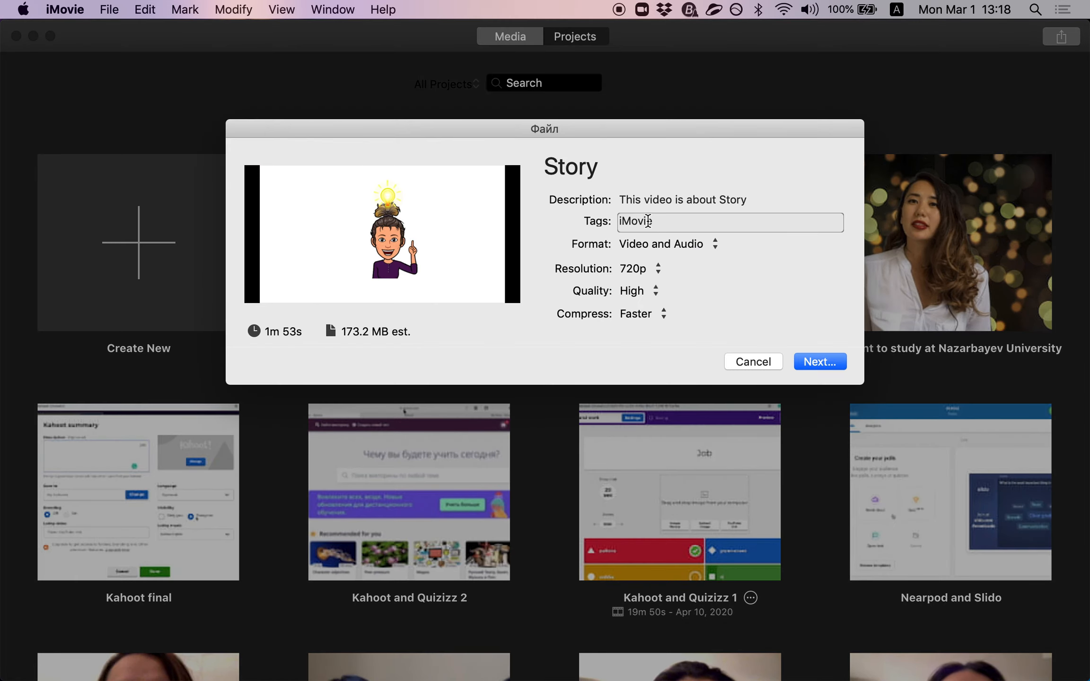
{"action": "left_click", "coordinate": [813, 361]}
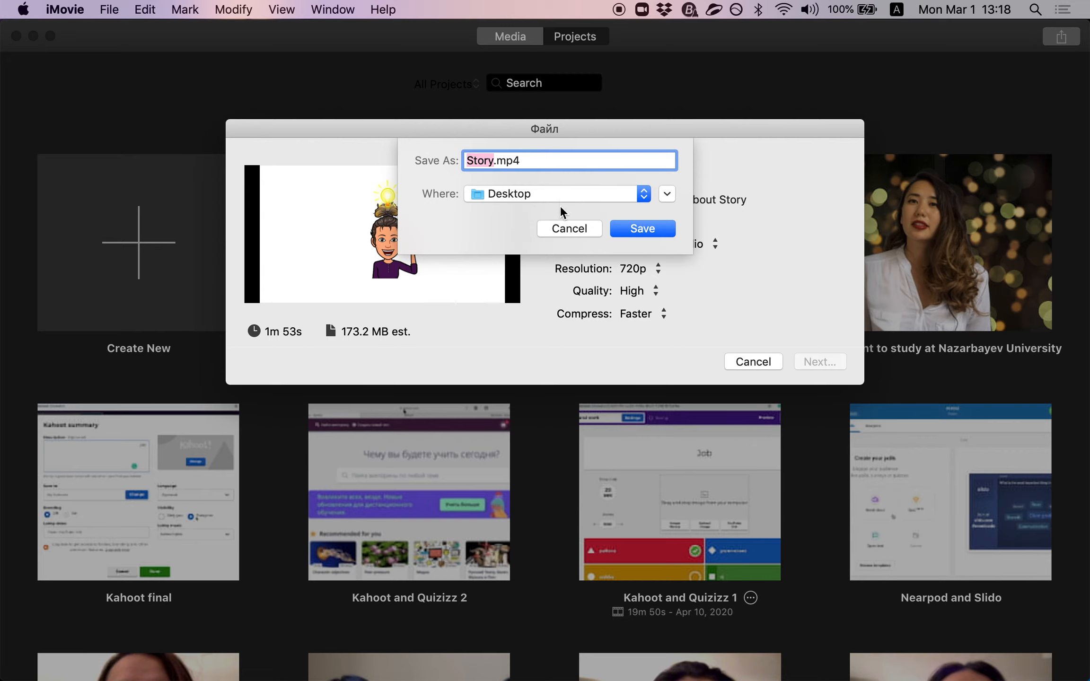
{"action": "left_click", "coordinate": [581, 232]}
{"action": "left_click", "coordinate": [750, 364]}
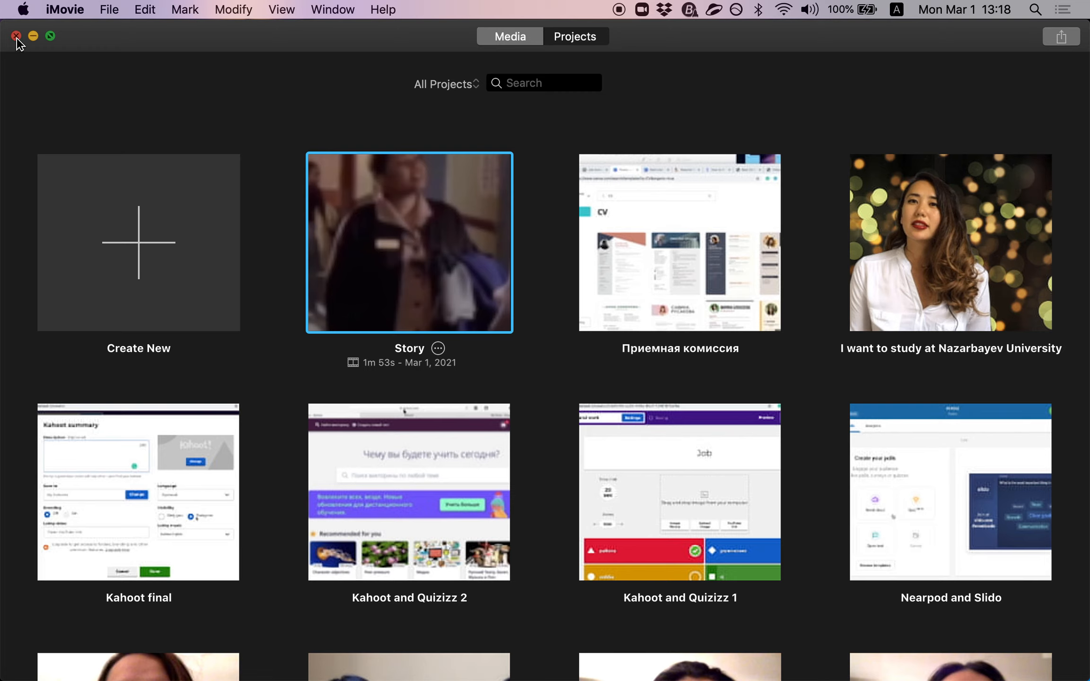
{"action": "left_click", "coordinate": [16, 37]}
{"action": "mouse_move", "coordinate": [1073, 572]}
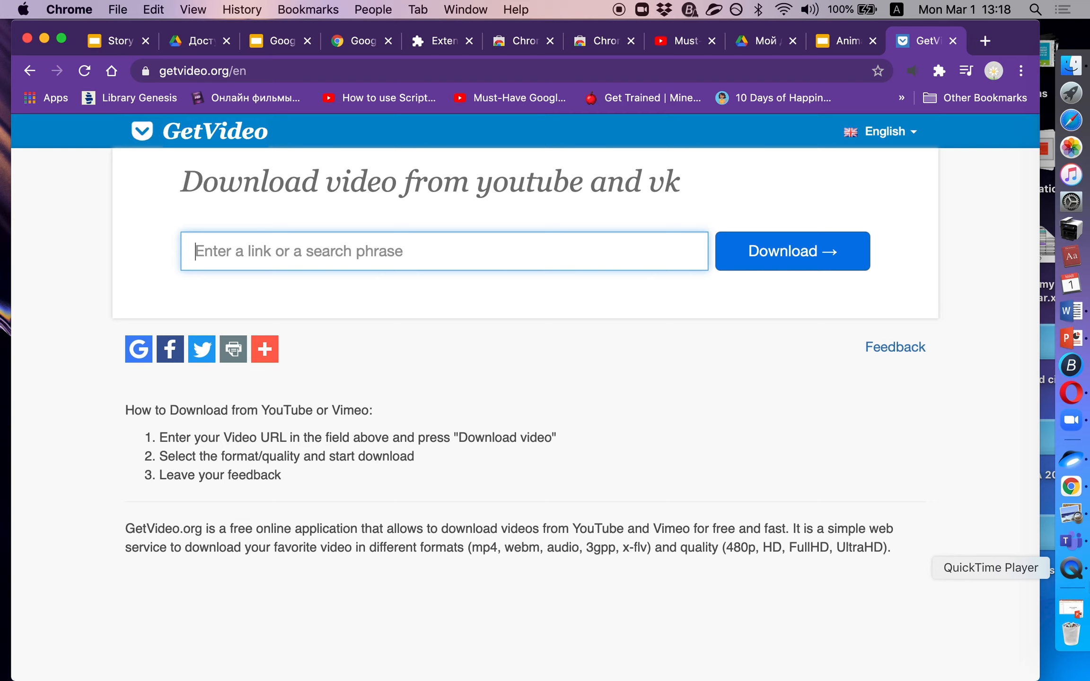
{"action": "right_click", "coordinate": [1079, 571]}
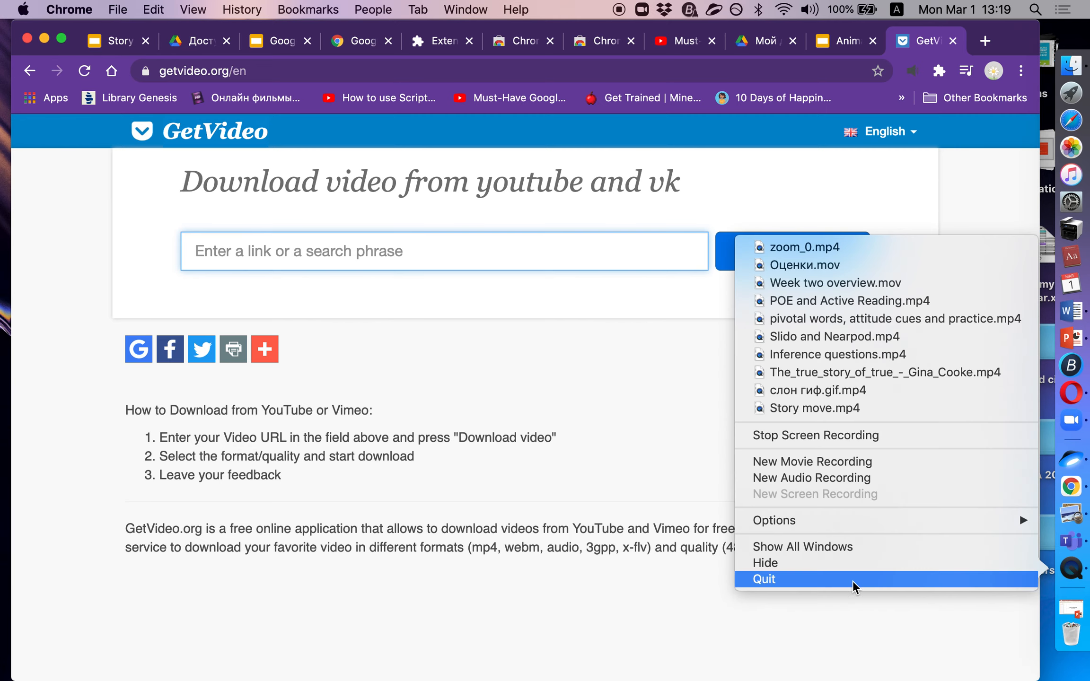